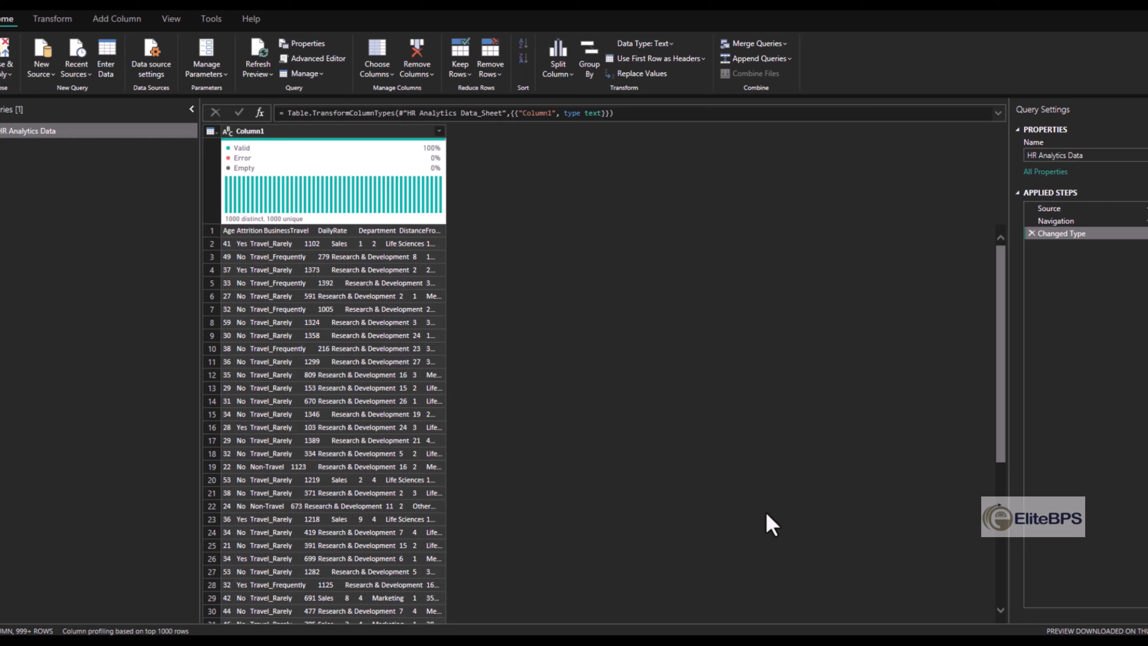
Step: Split Column1 by the Tab delimiter at each occurrence of the delimiter
left_click(564, 72)
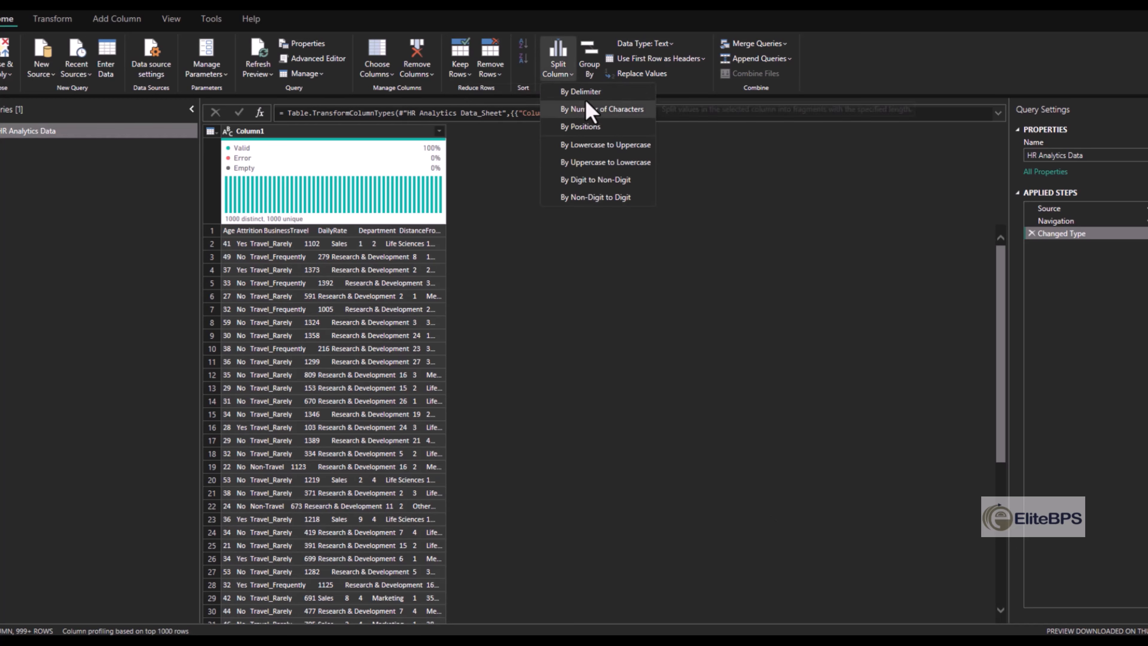
left_click(596, 105)
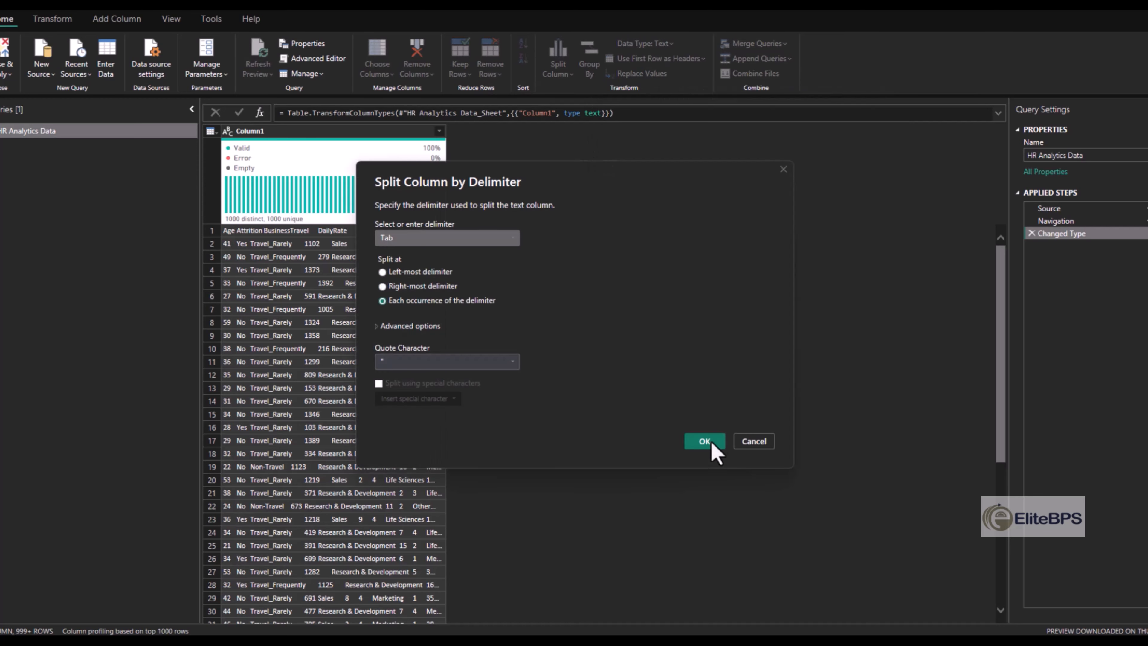
left_click(704, 441)
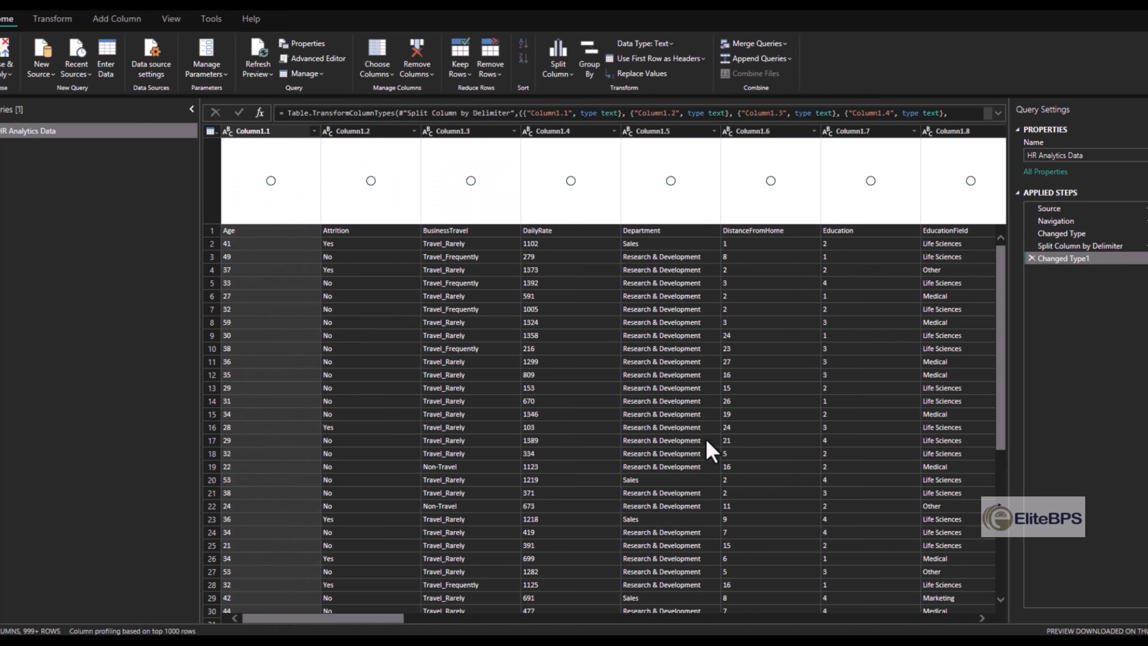
left_click_drag(309, 618, 261, 626)
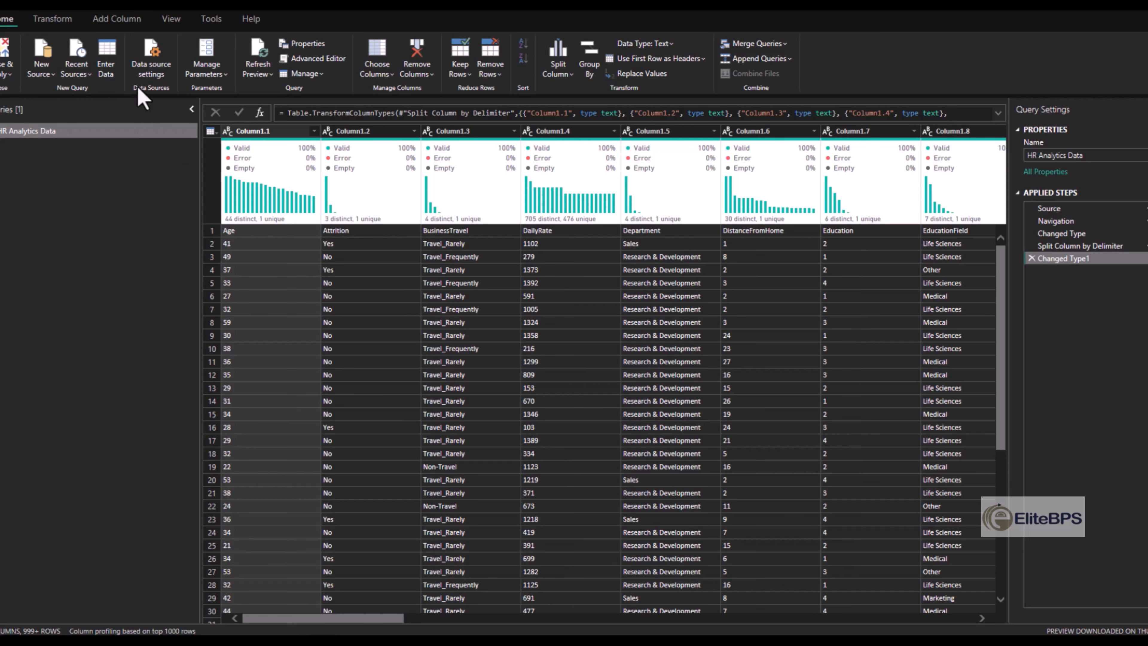
Step: Promote the first row to column headers, and apply the query changes to load the HR Analytics Data table
left_click(53, 19)
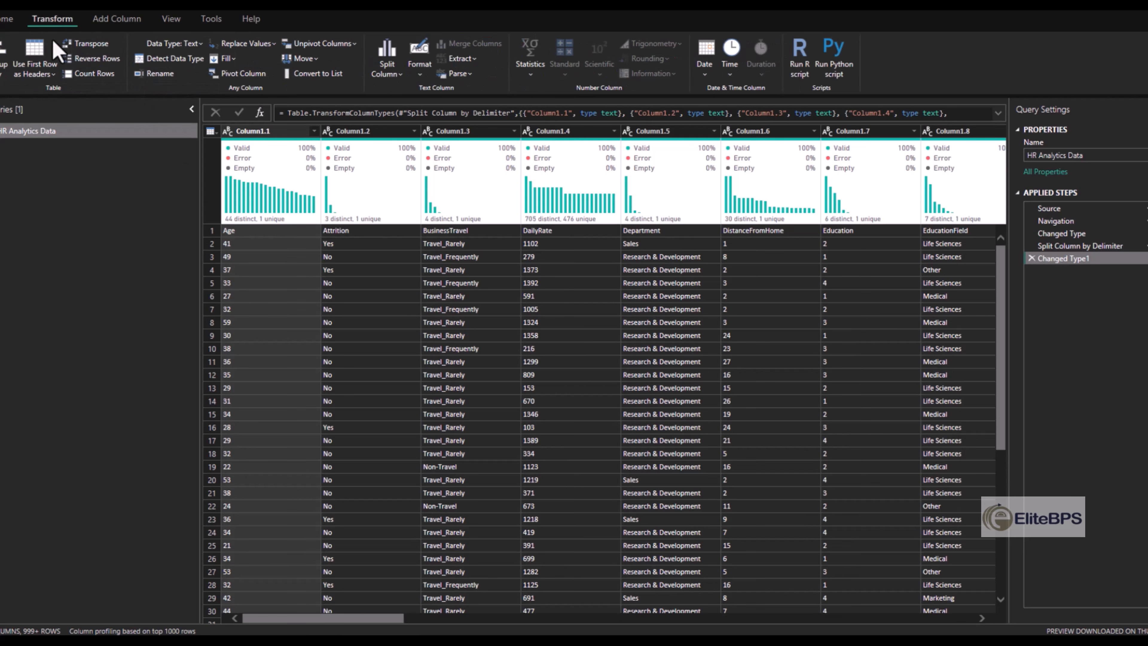
left_click(36, 60)
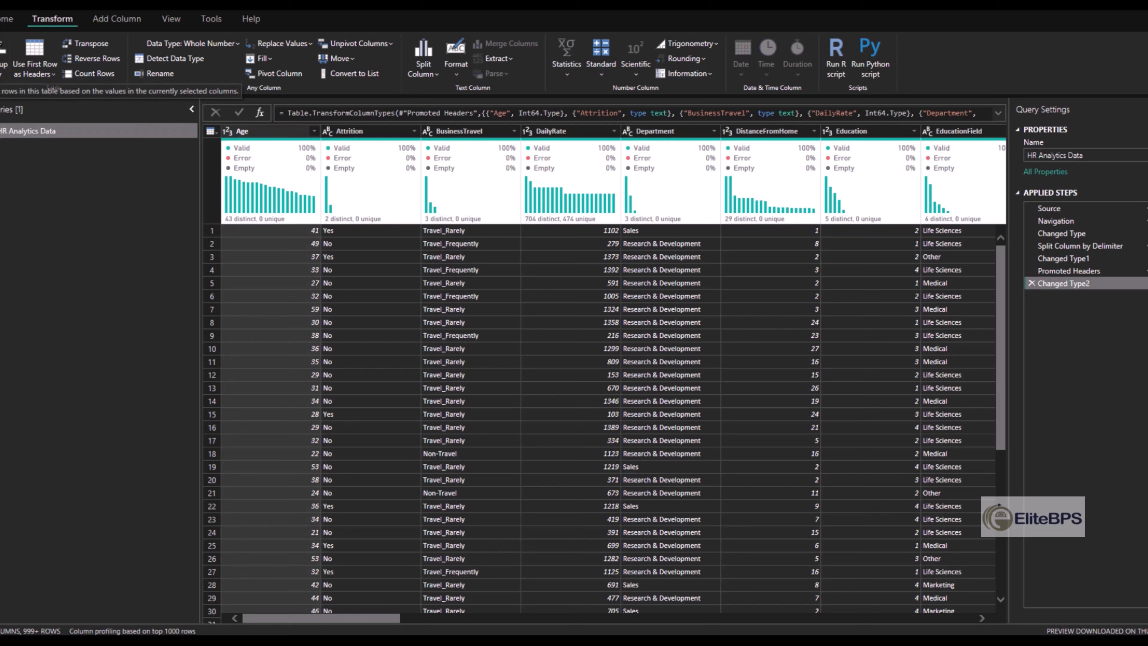
left_click(4, 24)
left_click(4, 52)
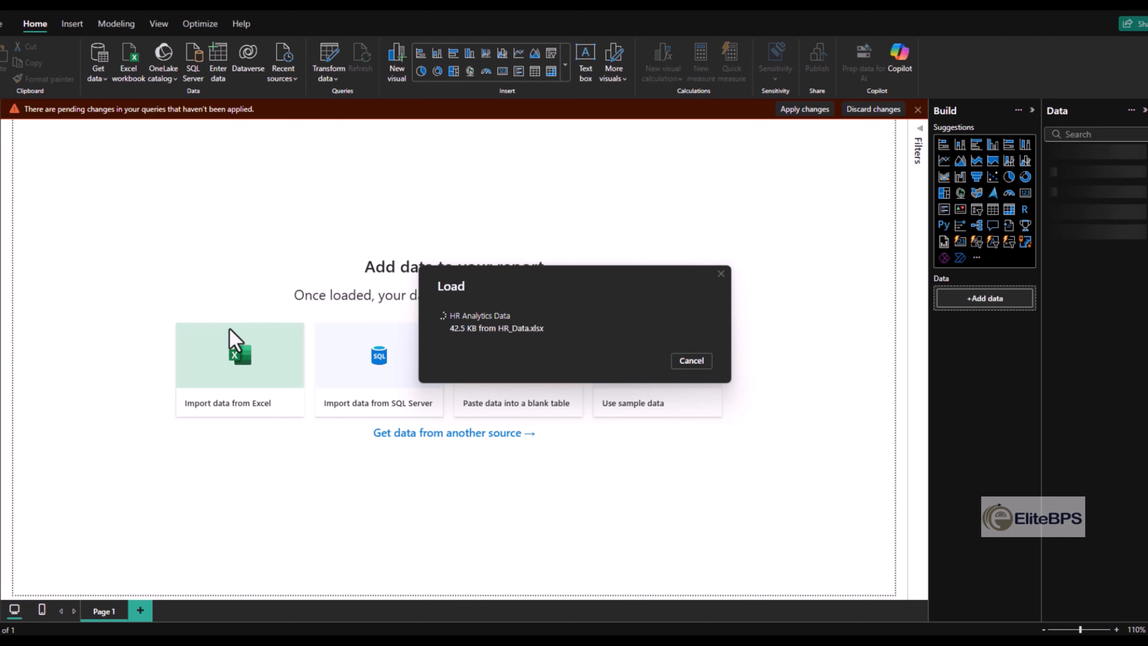
Step: Create and load a one-cell table named Metrics containing 1, and rename the HR Analytics Data table to data
left_click(226, 63)
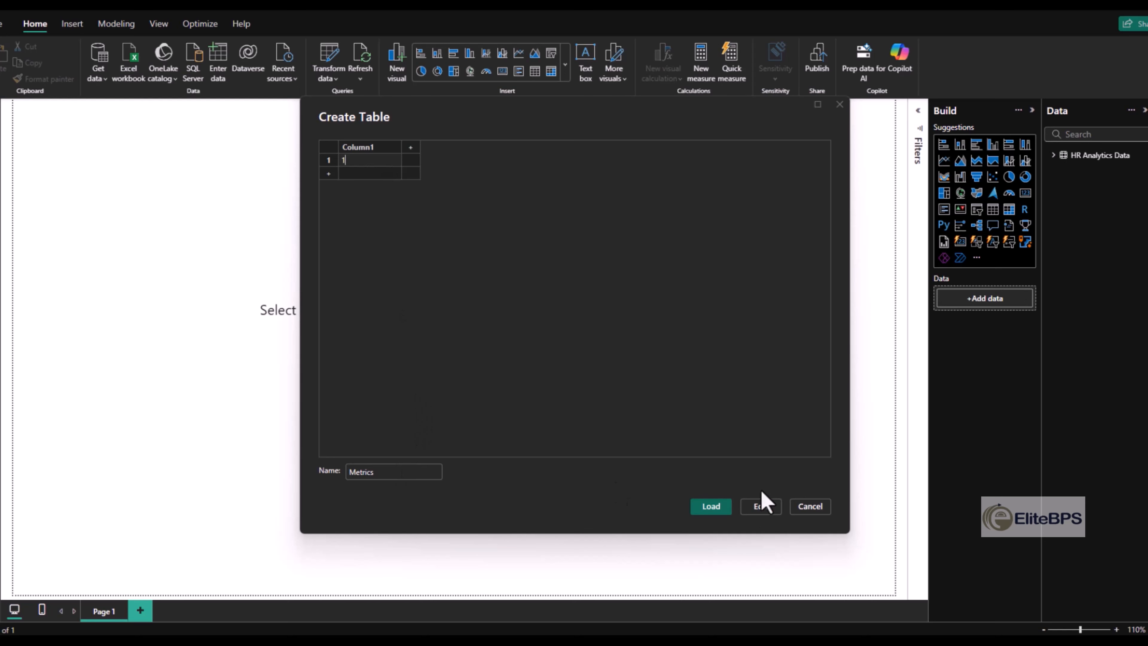
left_click(719, 506)
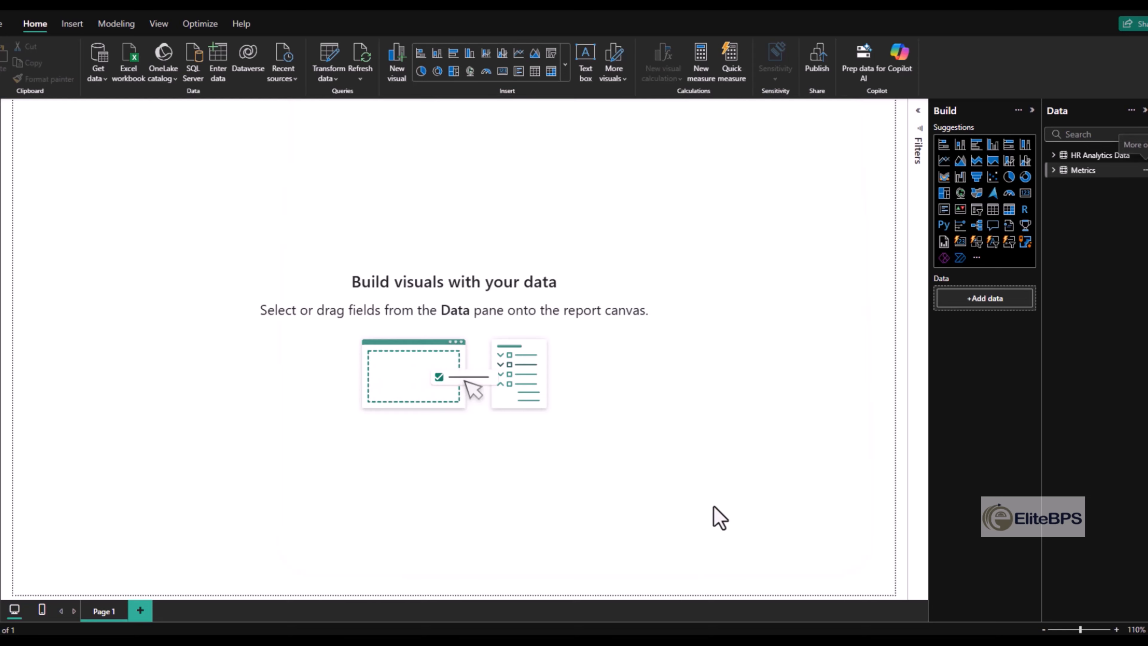
left_click(1142, 170)
left_click(1082, 194)
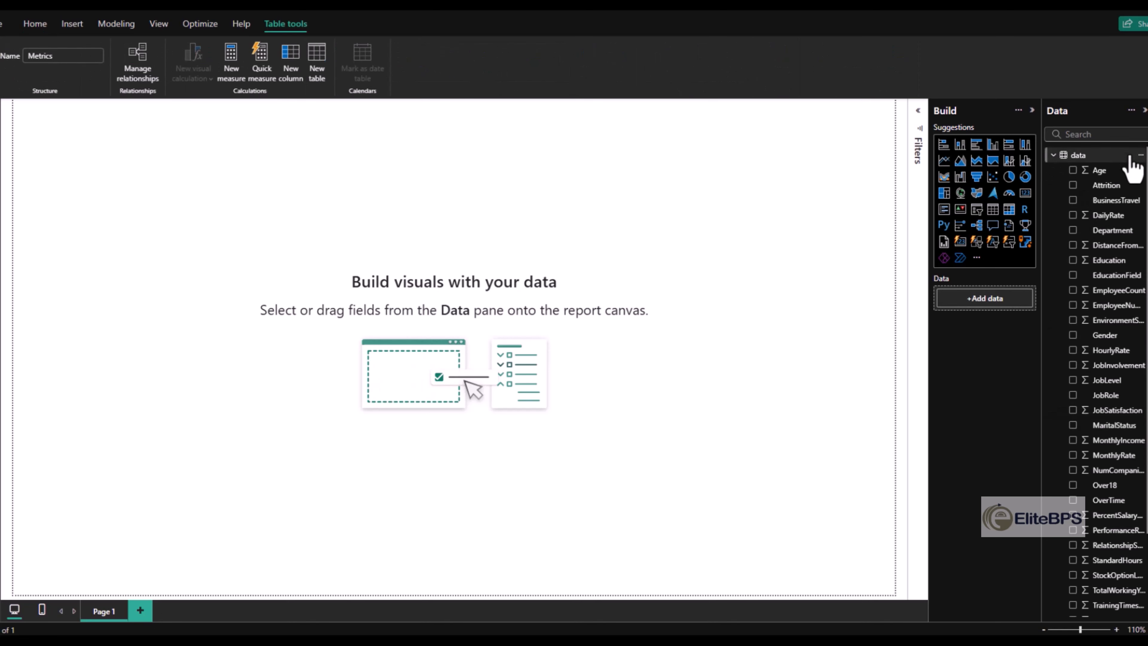
Step: Add an Age Band calculated column to the data table, using SWITCH to band Age into 20 & below, 21-30, 31-40, 41-50, 51-60 and 61+
left_click(1140, 155)
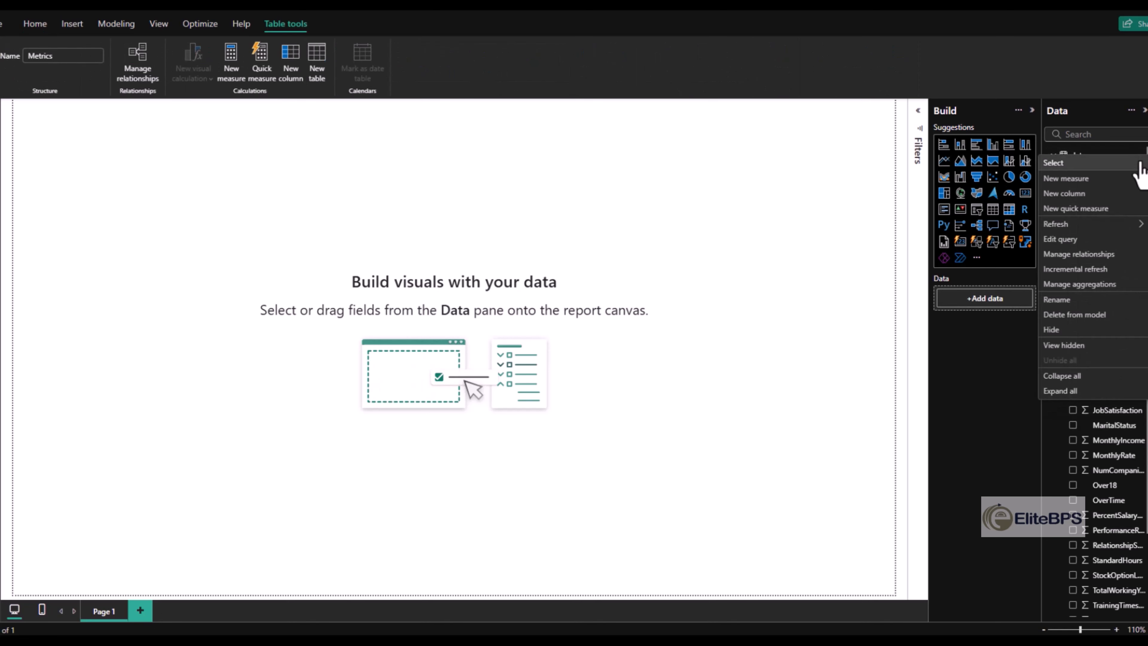
left_click(1074, 209)
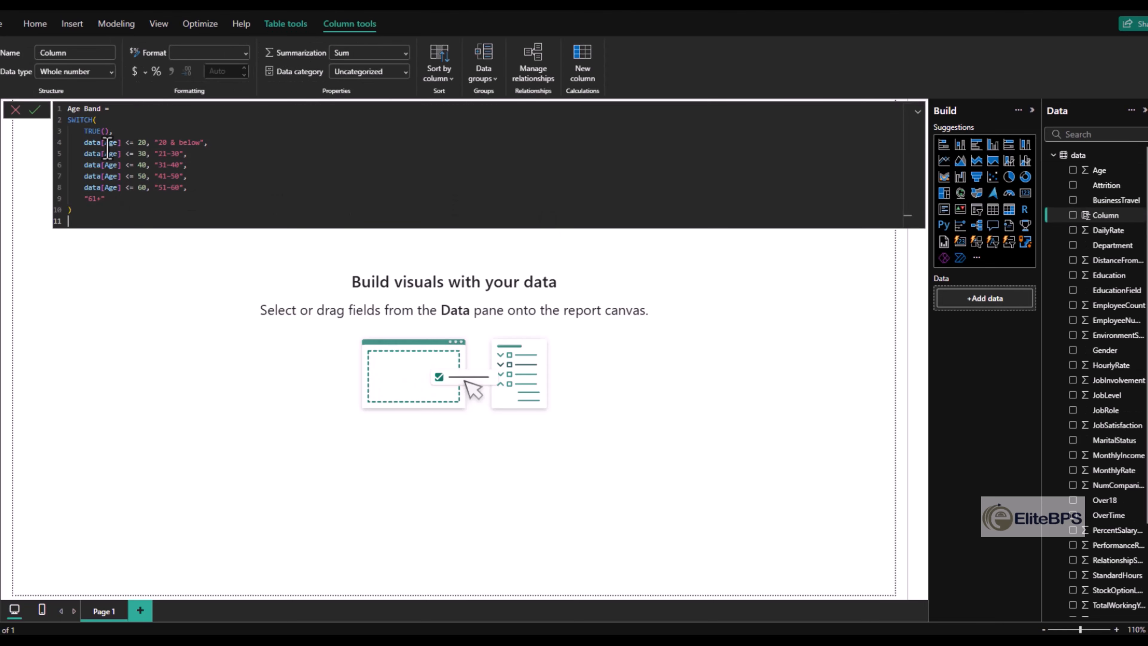
left_click_drag(79, 145, 222, 147)
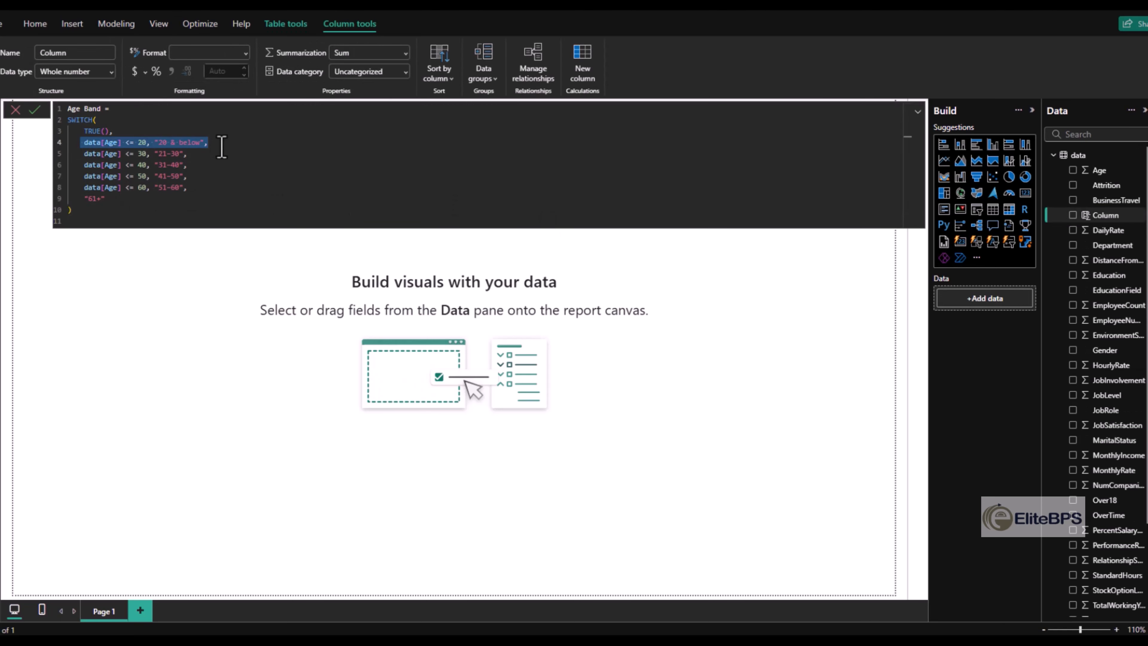
left_click(200, 155)
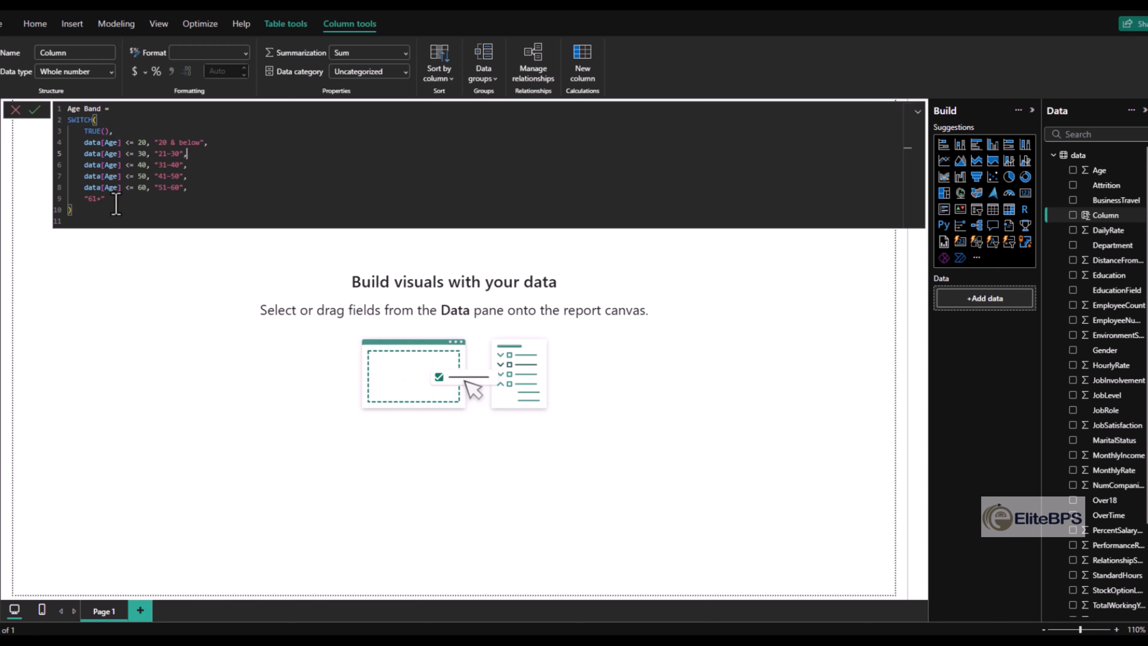
key("Return")
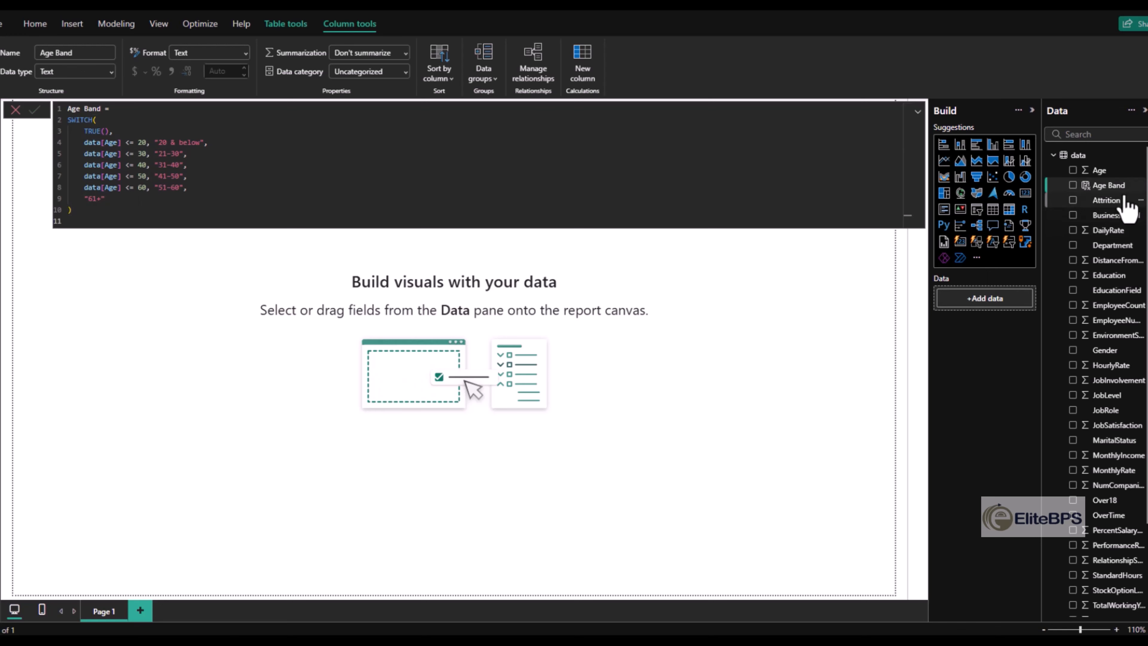
Step: Add a Distance Band calculated column to the data table, using SWITCH to band DistanceFromHome into 0-2km, 3-5km, 6-10km, 11-20km, 21-30km and 31km+
left_click(1131, 110)
left_click(1055, 261)
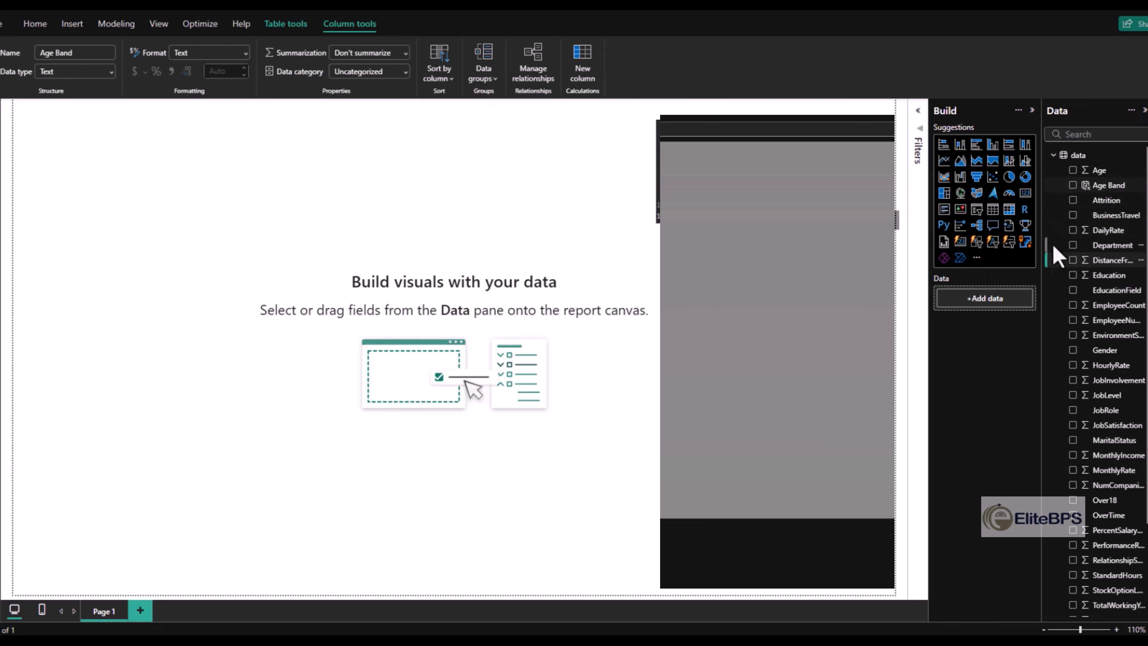
left_click(1140, 155)
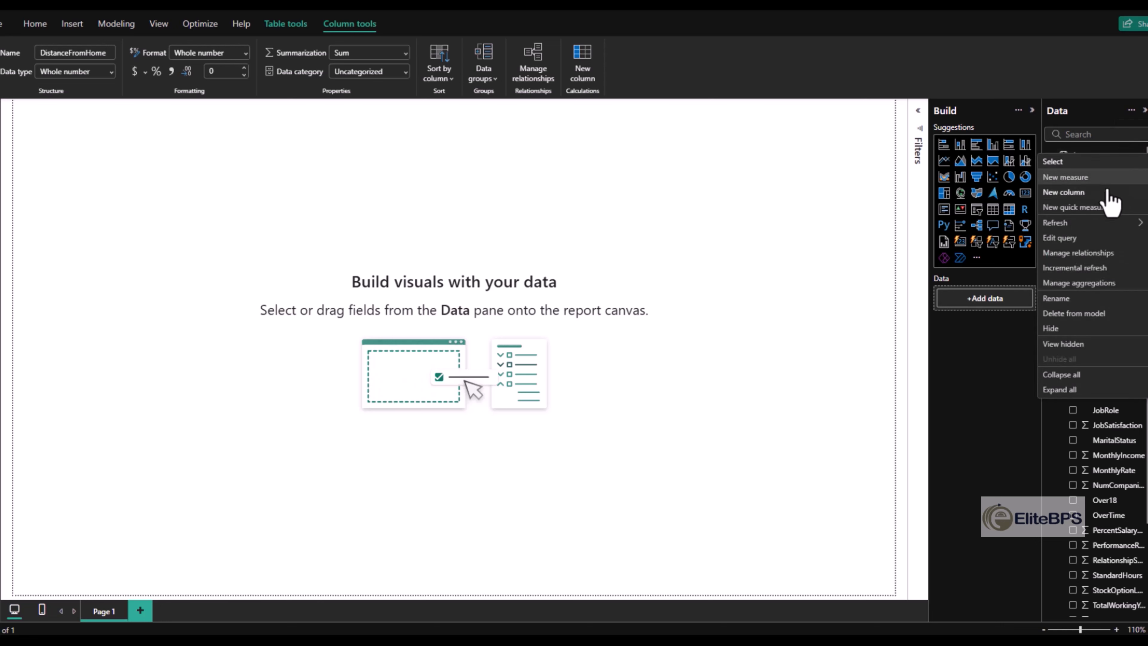
left_click(1081, 196)
type("Distance Band = SWITCH(     TRUE(),     data[DistanceFromHome] <= 2, \"0-2km\",     data[DistanceFromHome] <= 5, \"3-5km\",     data[DistanceFromHome] <= 10, \"6-10km\",     data[DistanceFromHome] <= 20, \"11-20km\",     data[DistanceFromHome] <= 30, \"21-30km\",     \"31km+\" )")
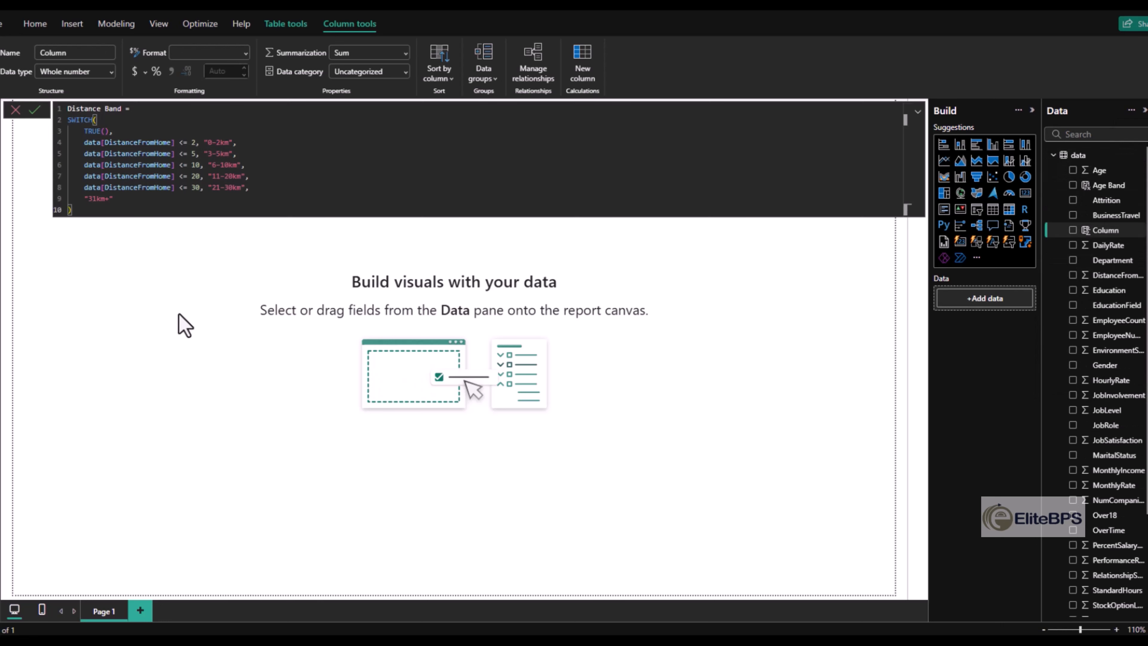
left_click(89, 145)
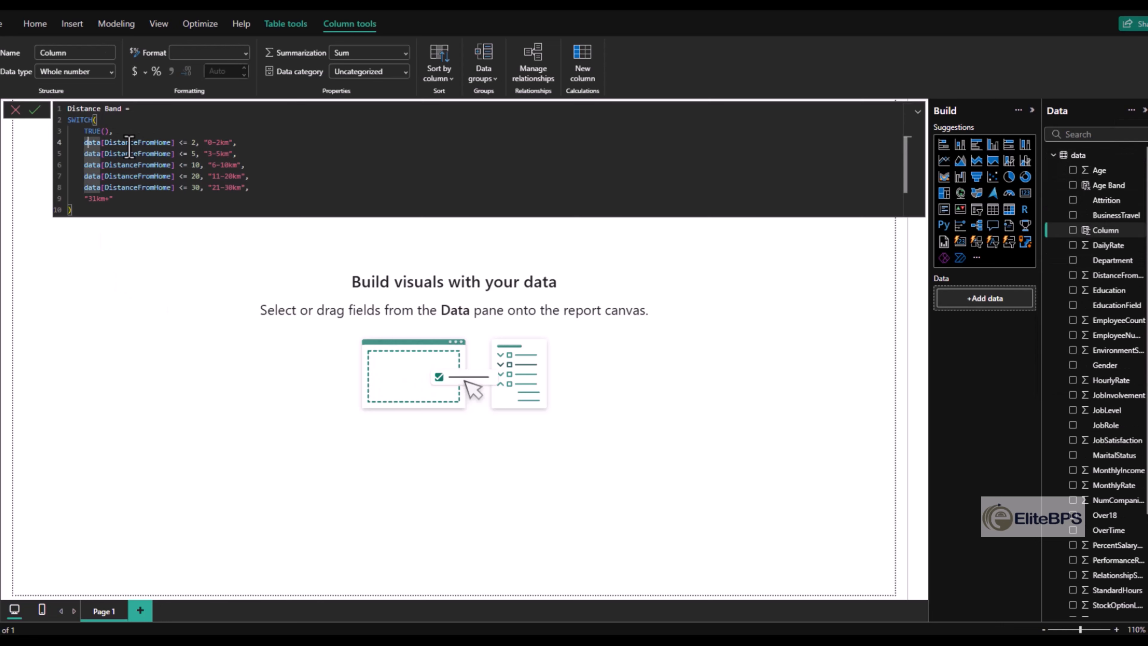
left_click(256, 145)
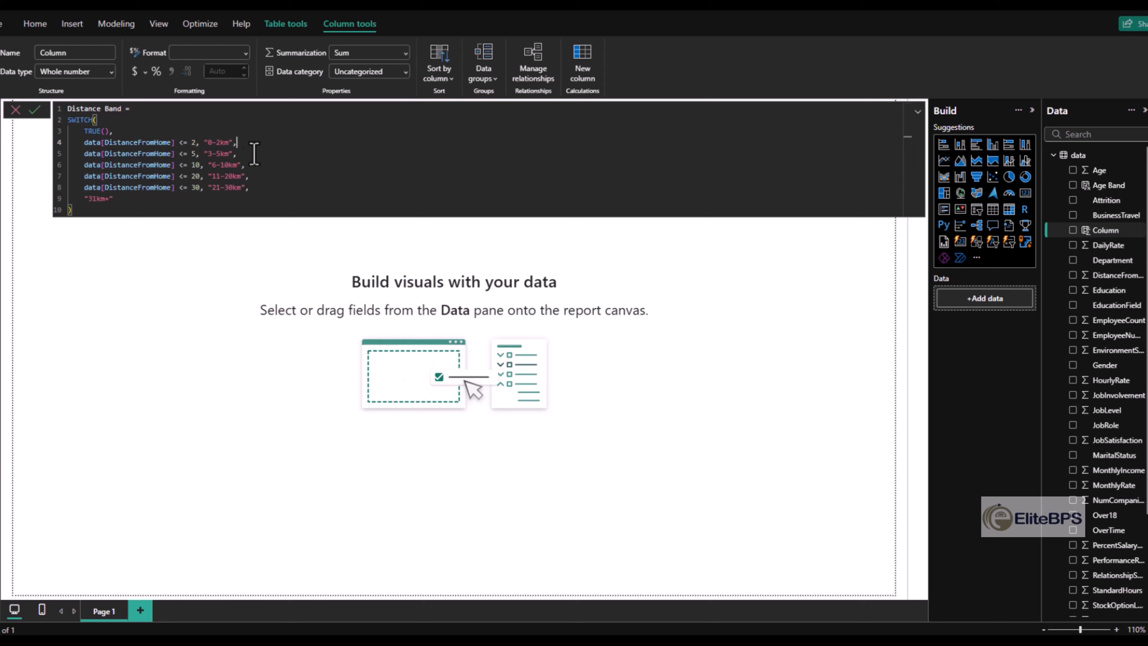
left_click_drag(139, 205, 36, 137)
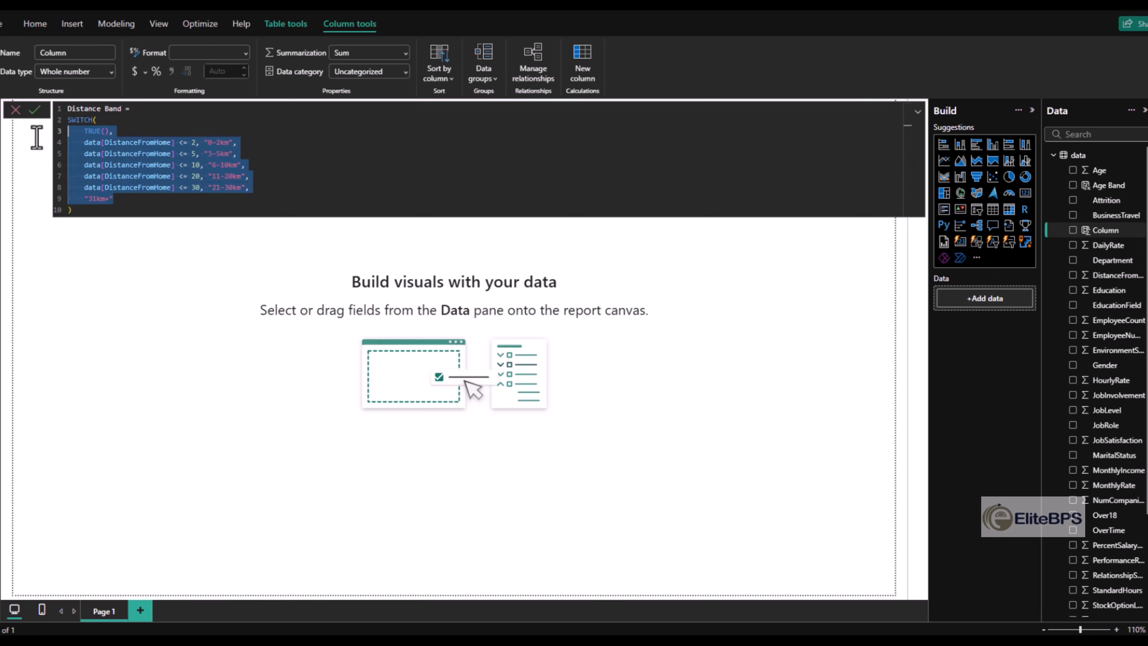
left_click(88, 201)
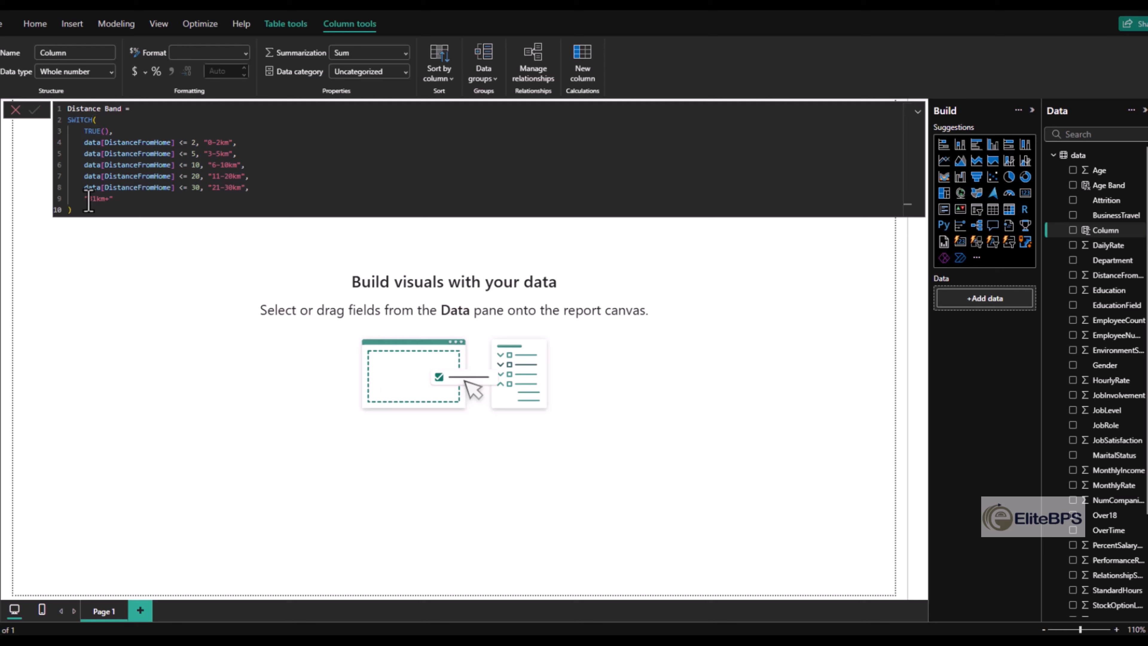
key("Return")
Step: Add a WorkLifeBalance Category column to the data table, using SWITCH to map WorkLifeBalance 1 to 5 to Very Poor, Poor, Average, Good, Excellent, otherwise Unknown
right_click(1078, 155)
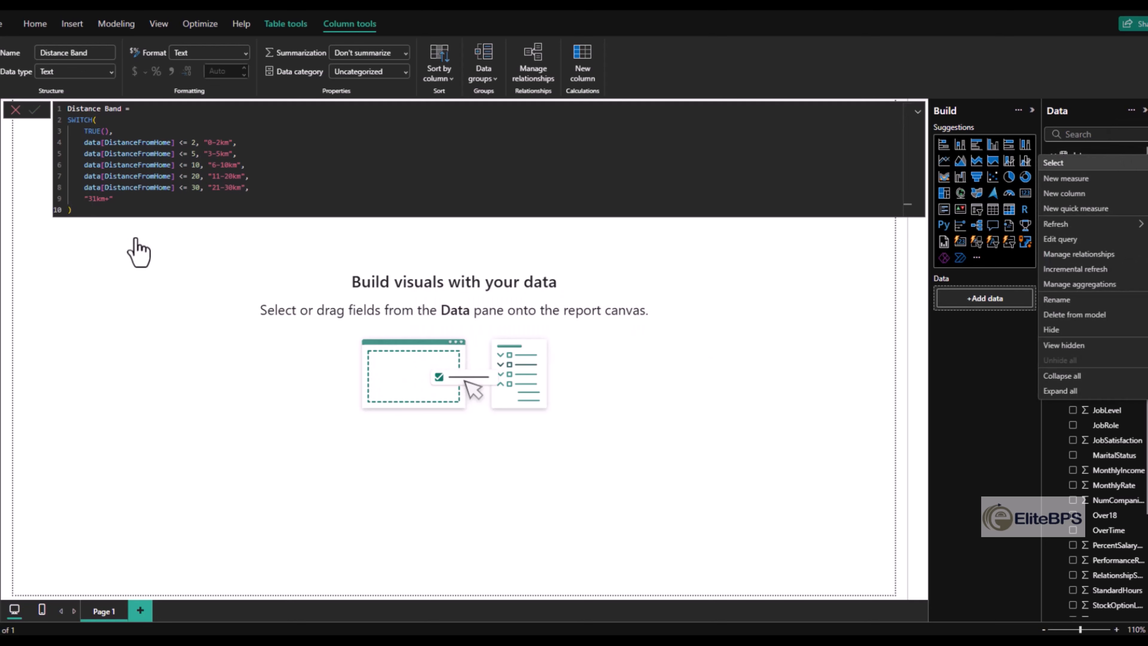
left_click(1087, 194)
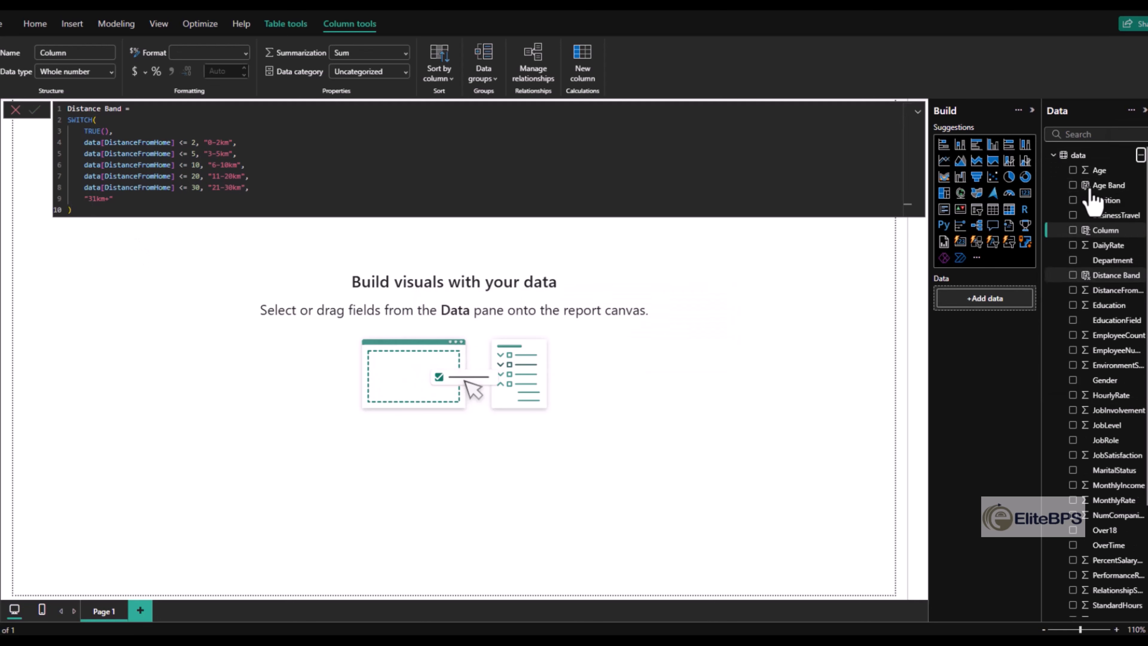
type("WorkLifeBalance Category = SWITCH(     TRUE(),     Data[WorkLifeBalance] = 1, \"Very Poor\",     Data[WorkLifeBalance] = 2, \"Poor\",     Data[WorkLifeBalance] = 3, \"Average\",     Data[WorkLifeBalance] = 4, \"Good\",     Data[WorkLifeBalance] = 5, \"Excellent\",     \"Unknown\" )")
left_click_drag(147, 118, 194, 115)
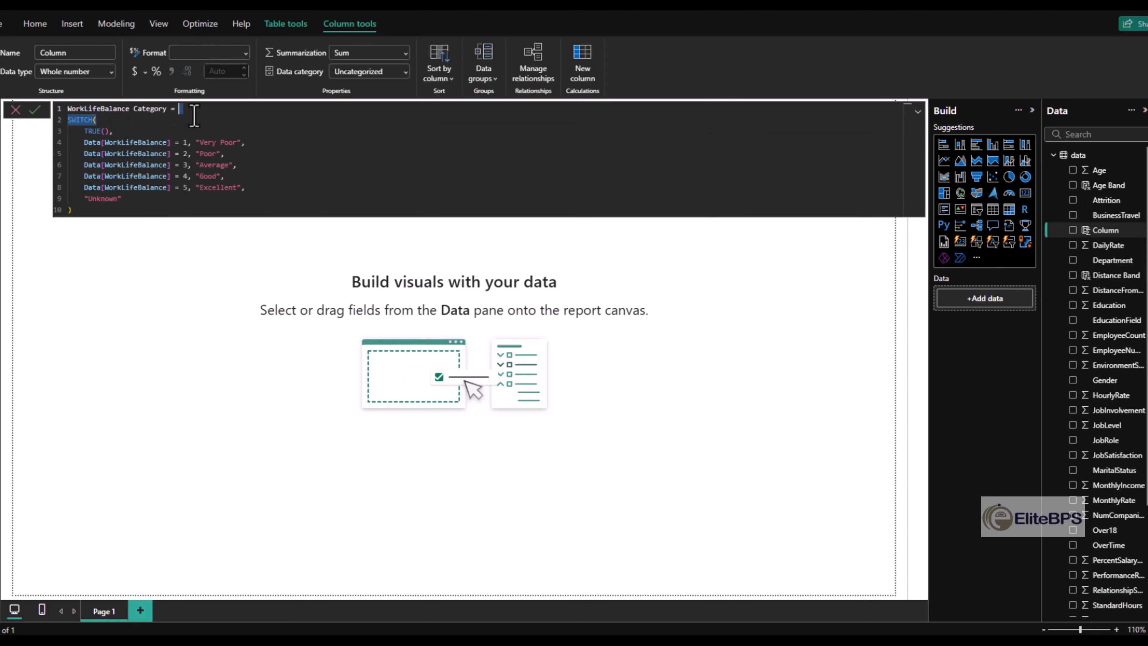
left_click_drag(84, 142, 184, 143)
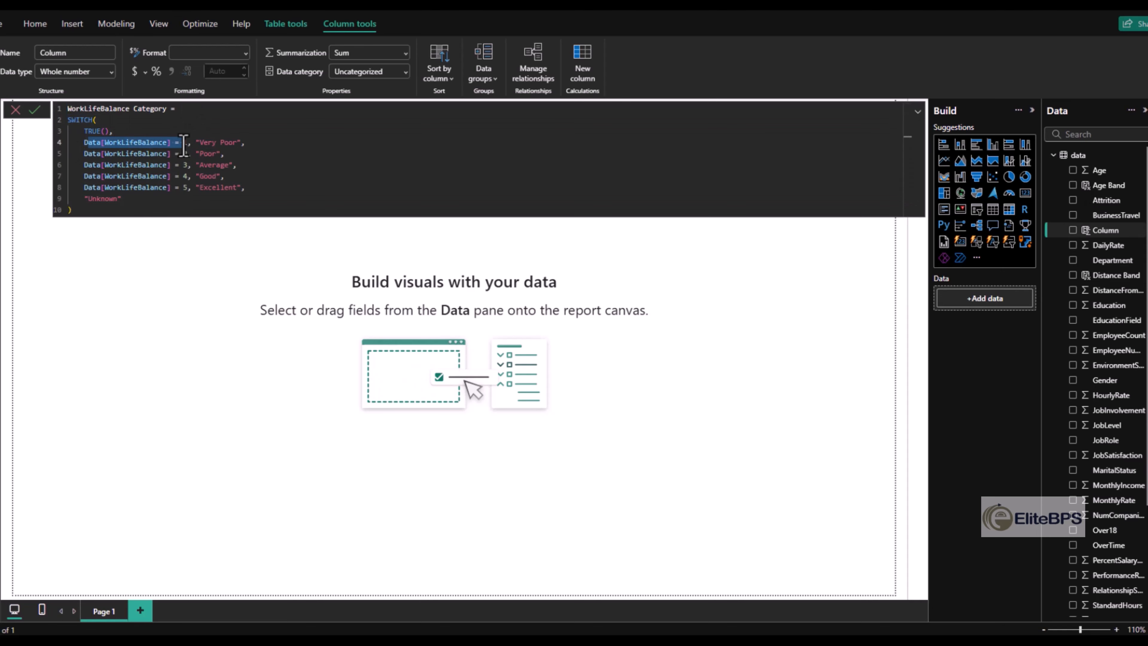
left_click(259, 146)
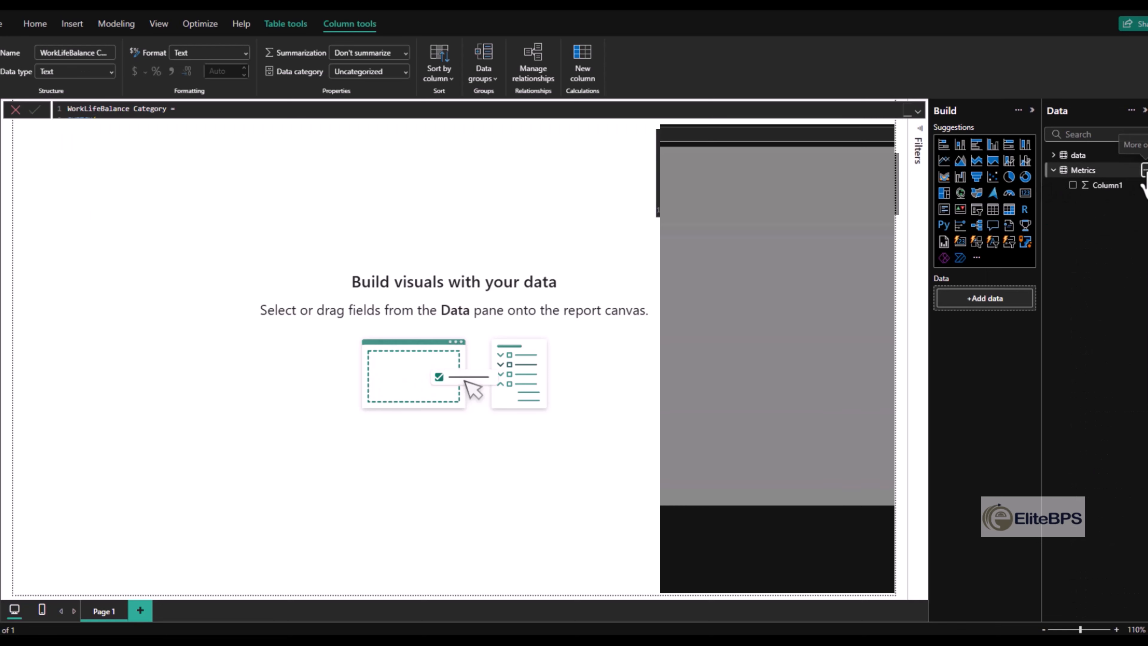
Step: Add an Attrition Rate measure to the Metrics table, dividing the count of data rows with Attrition "Yes" by the count of all data rows
left_click(1144, 170)
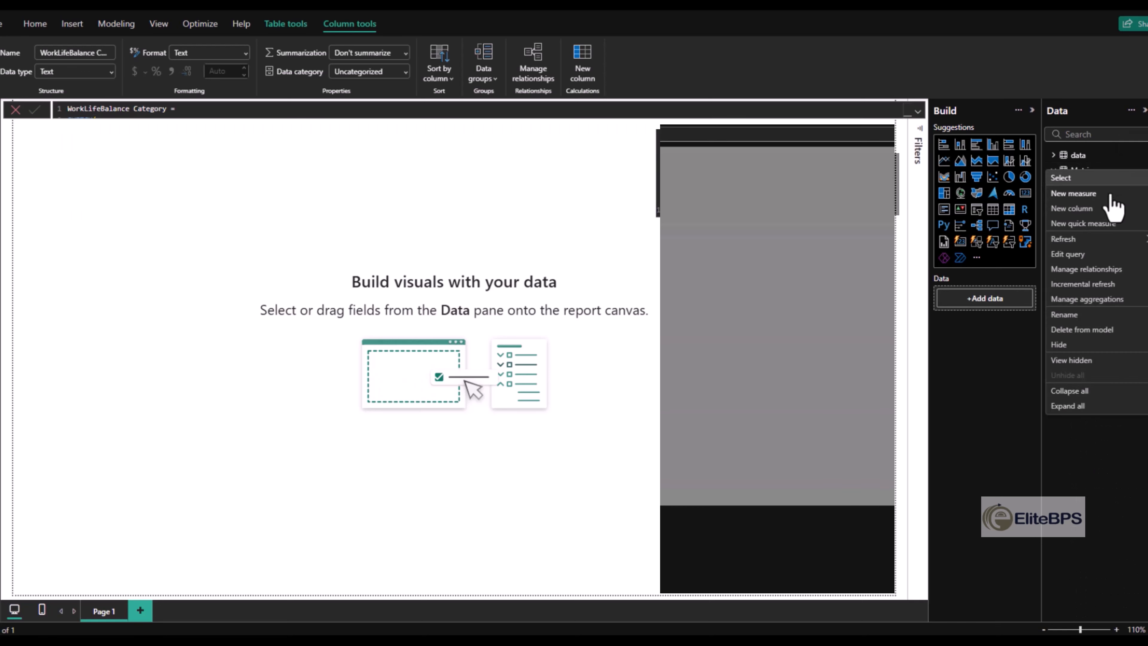
left_click(1110, 196)
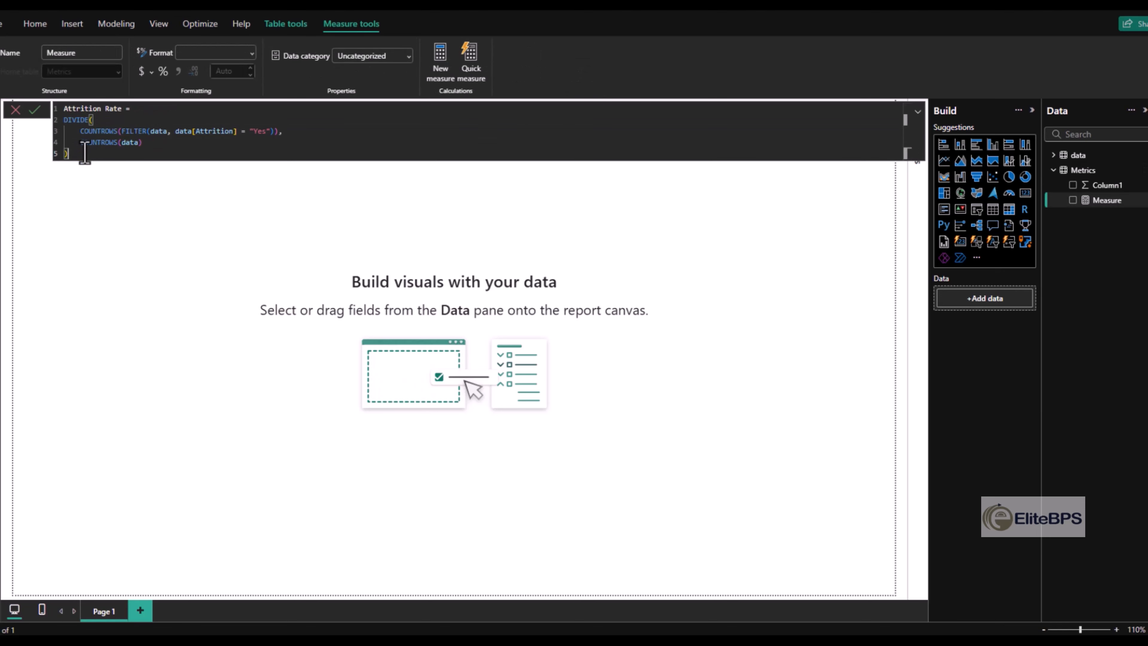
left_click_drag(85, 154, 49, 110)
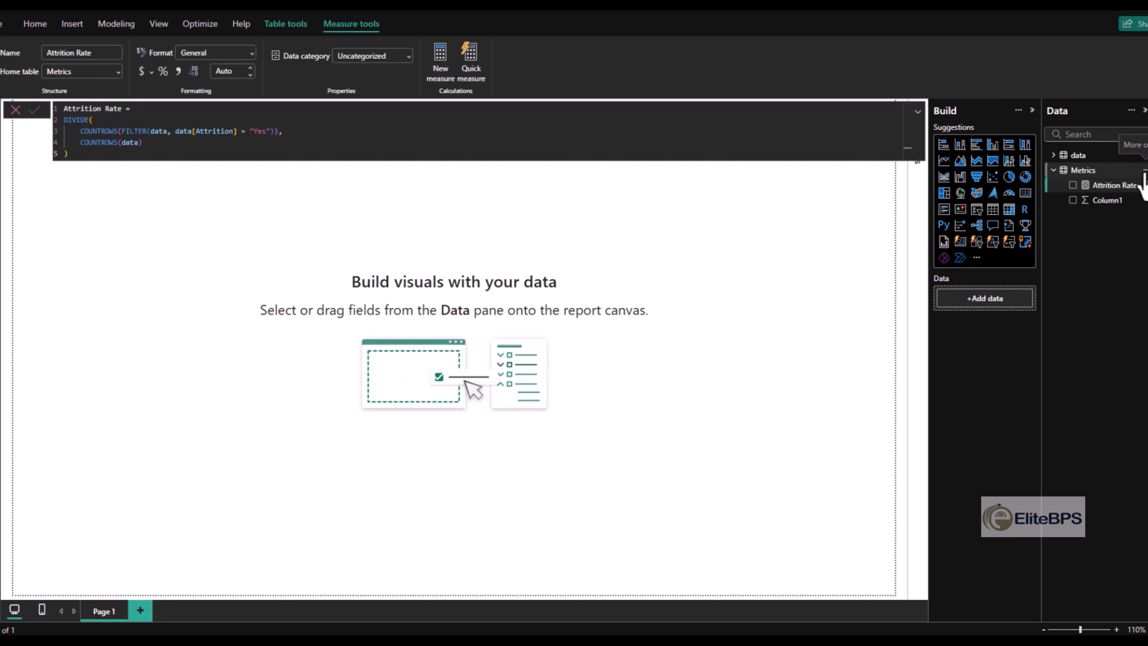
Step: Add an Average Monthly Income measure to the Metrics table as AVERAGE(Data[MonthlyIncome])
left_click(1144, 171)
left_click(1104, 197)
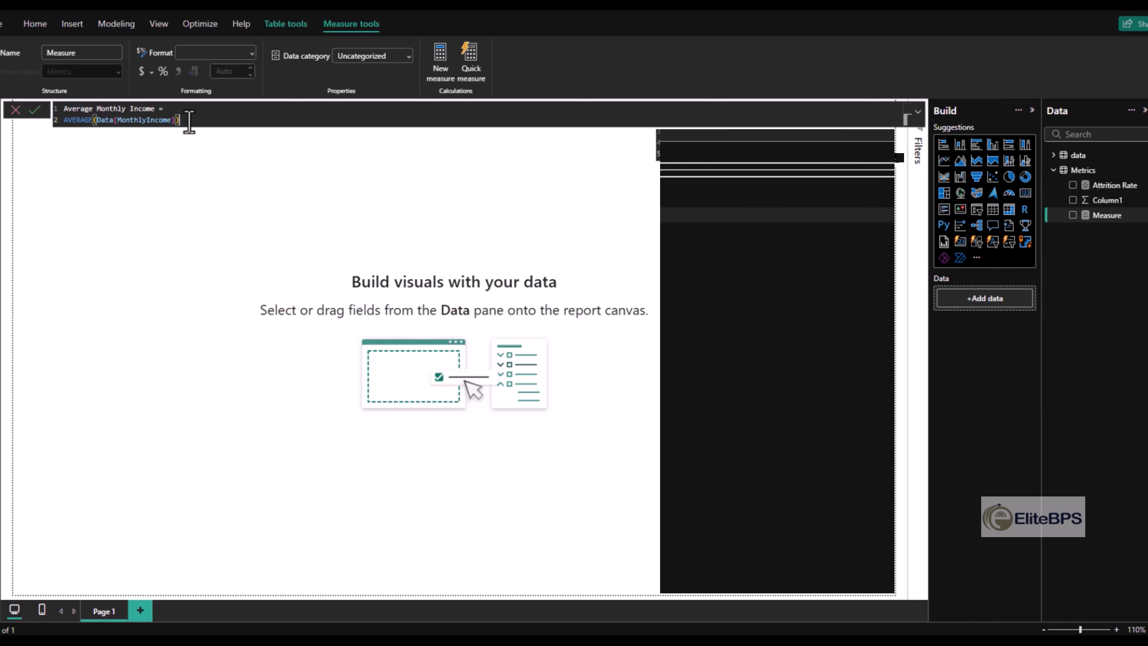
left_click_drag(189, 121, 26, 93)
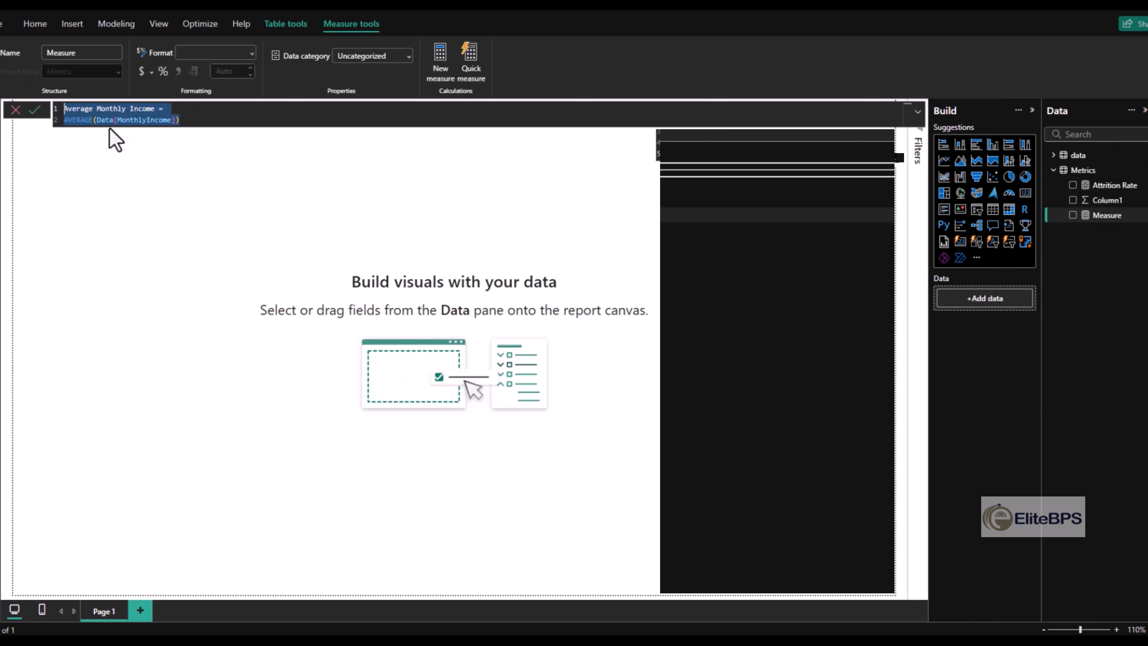
key("Return")
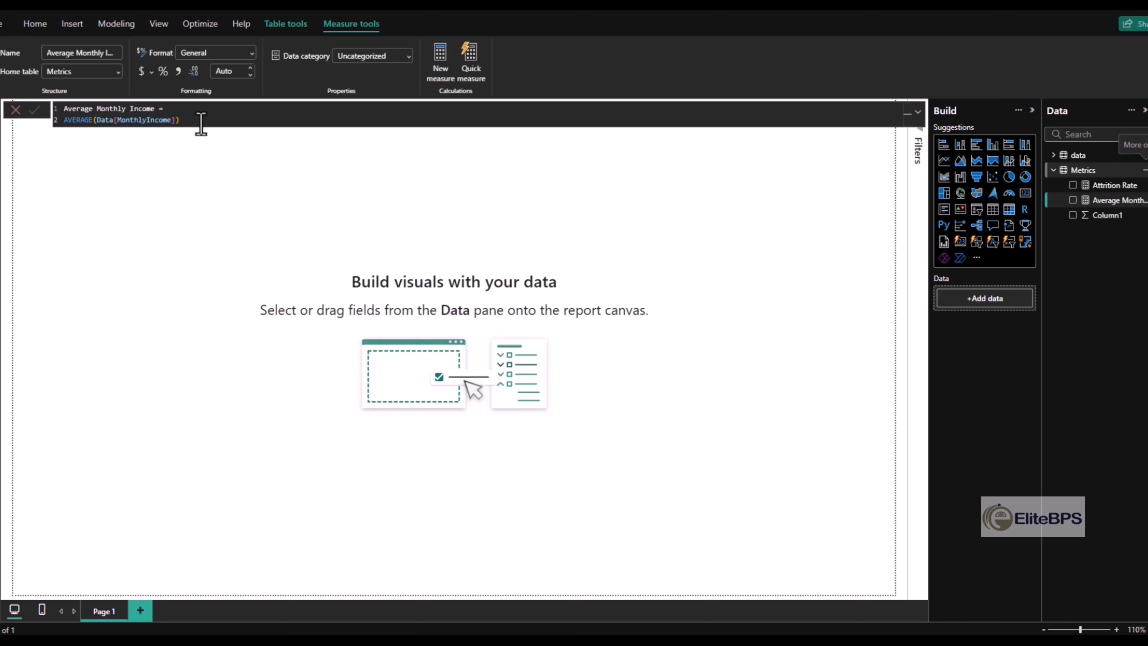
Step: Add an Average Job Satisfaction measure to the Metrics table as AVERAGE(Data[JobSatisfaction])
left_click(1145, 171)
left_click(1104, 193)
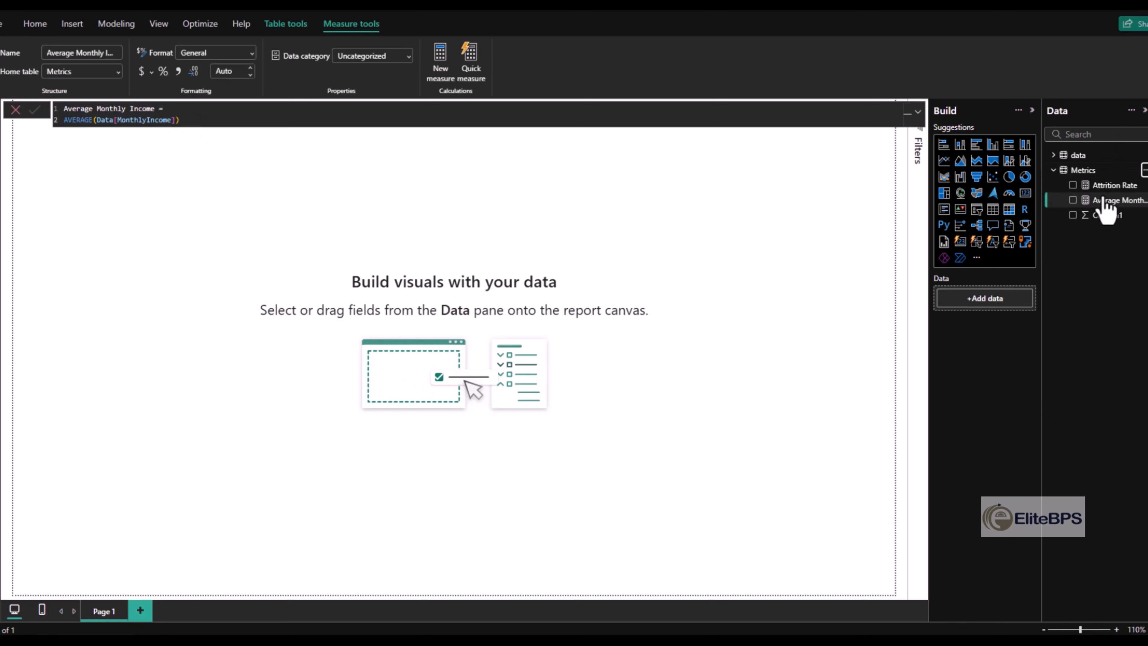
type("Average Job Satisfaction =  AVERAGE(Data[JobSatisfaction])")
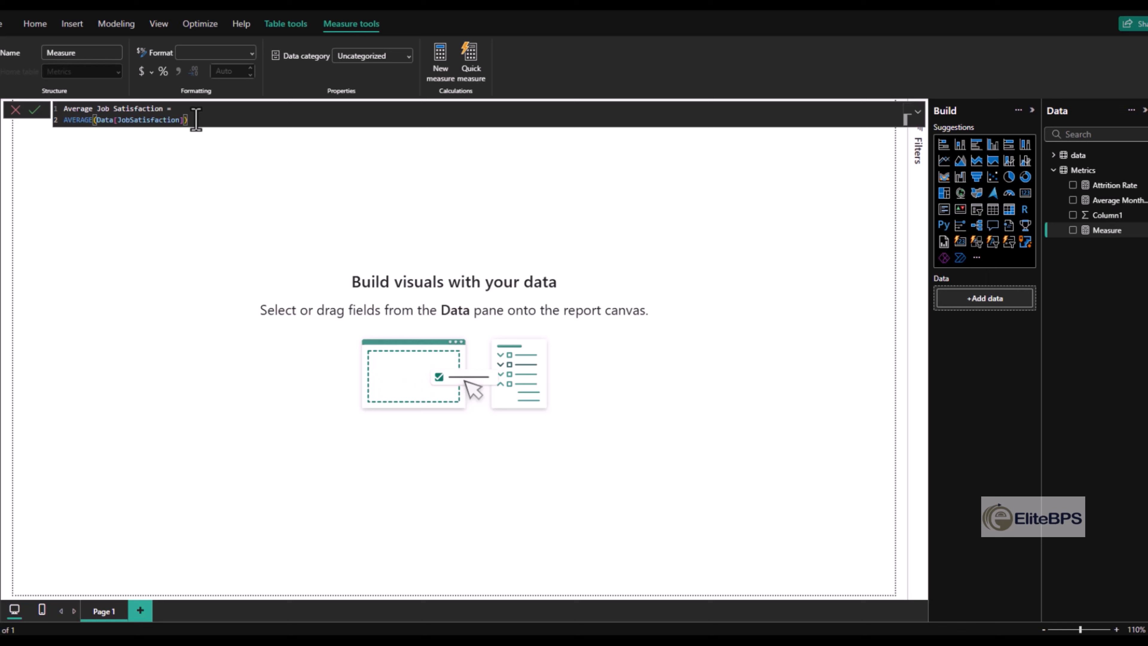
left_click_drag(197, 119, 42, 112)
key("Return")
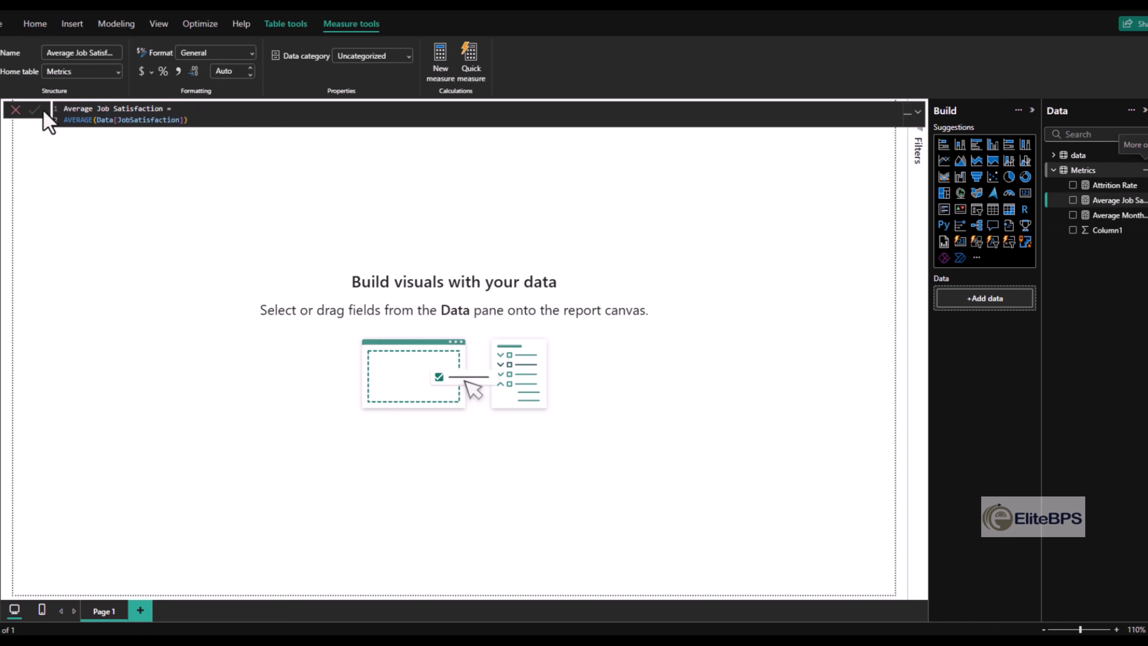
Step: Add an Average Work-Life Balance measure to the Metrics table as AVERAGE(Data[WorkLifeBalance])
left_click(1143, 173)
left_click(1119, 197)
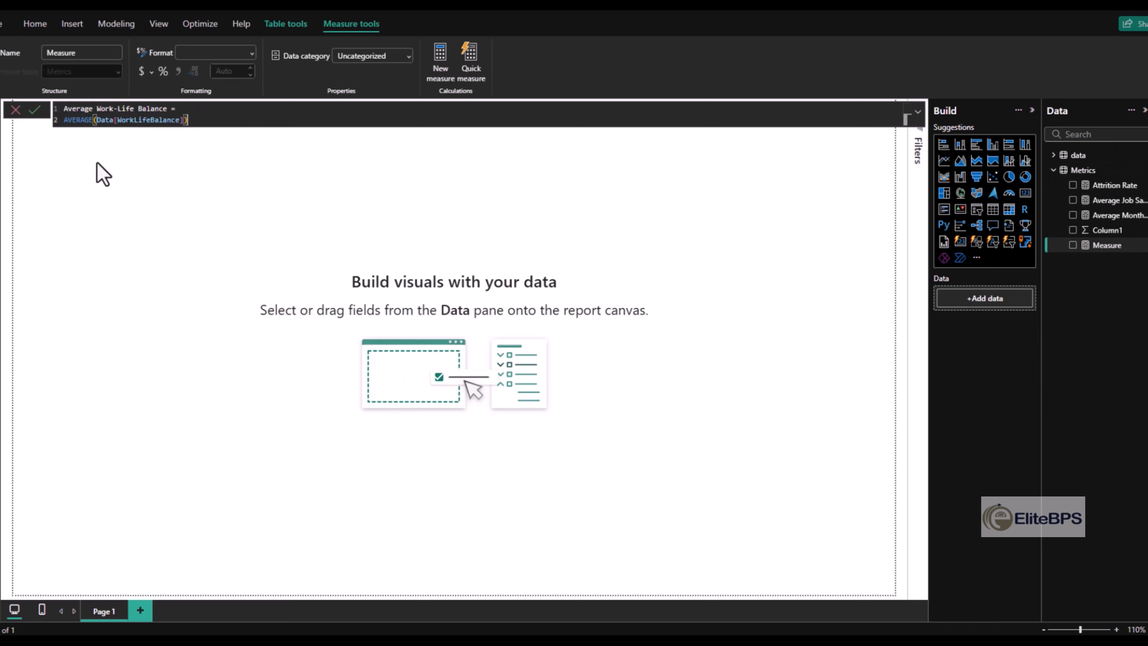
type("Average Work-Life Balance = AVERAGE(Data[WorkLifeBalance])")
left_click(77, 122)
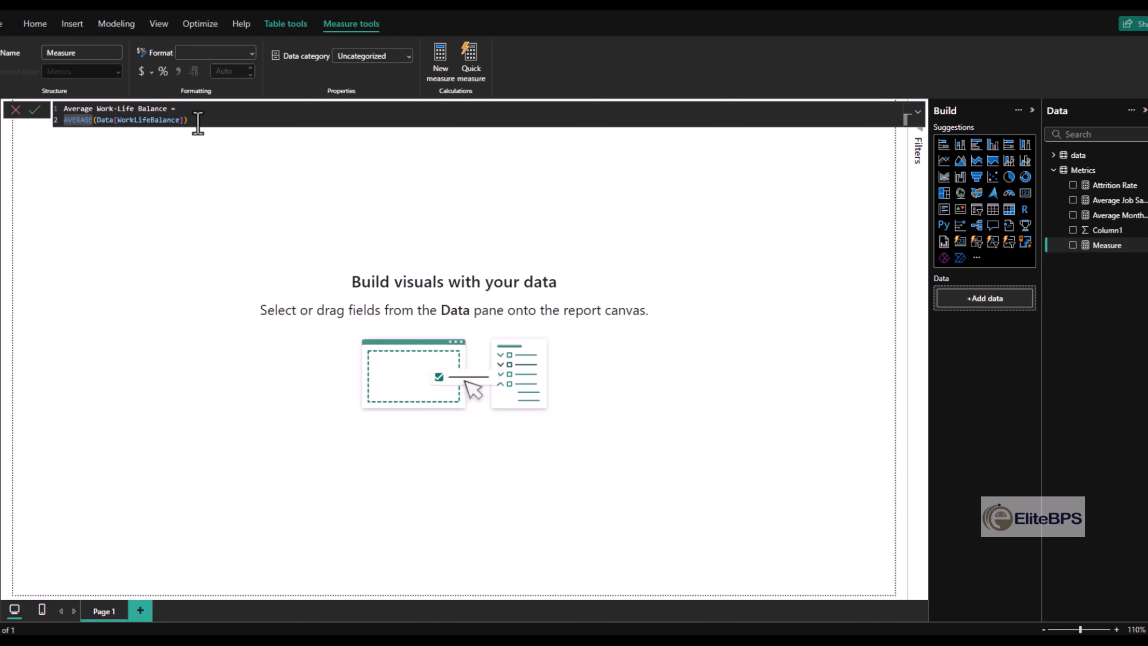
key("Return")
Step: Add an Employee Count measure to the Metrics table as COUNTROWS(Data)
left_click(1143, 172)
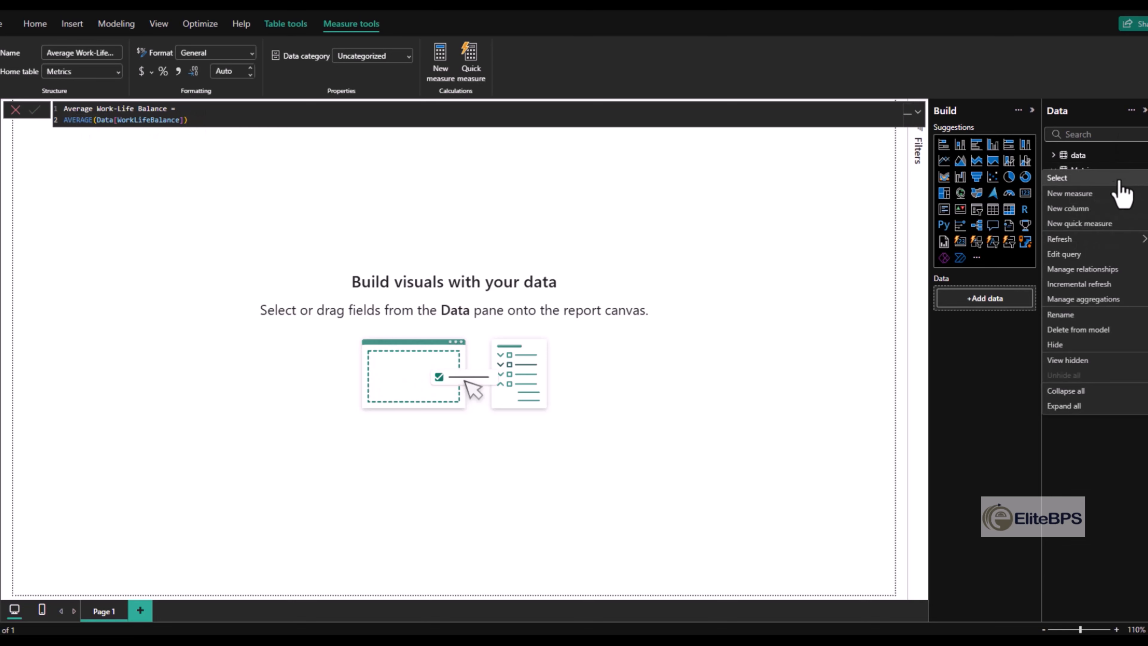
left_click(1097, 193)
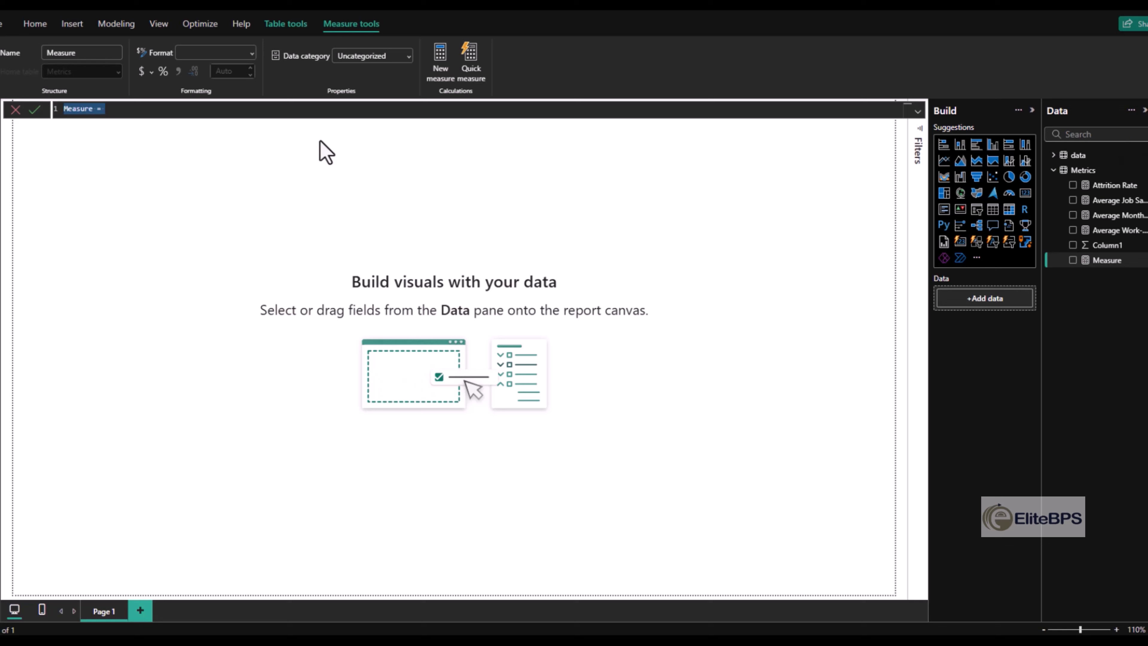
type("Employee Count = COUNTROWS(Data)")
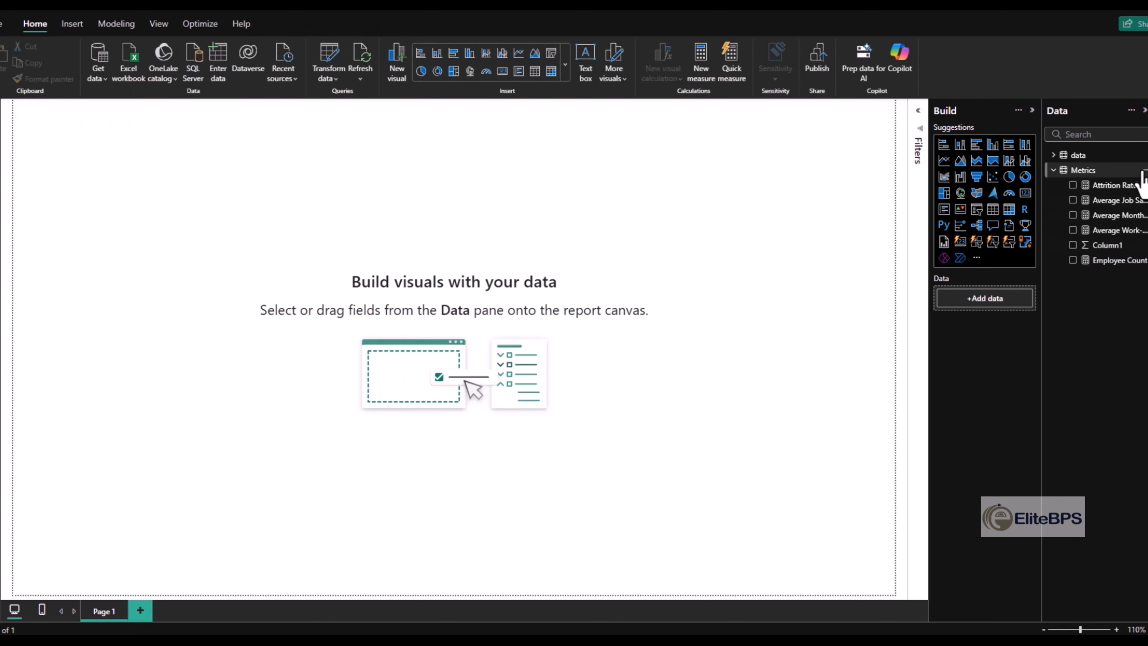
Step: Add an Average Tenure measure to the Metrics table as AVERAGE(Data[YearsAtCompany])
left_click(1143, 171)
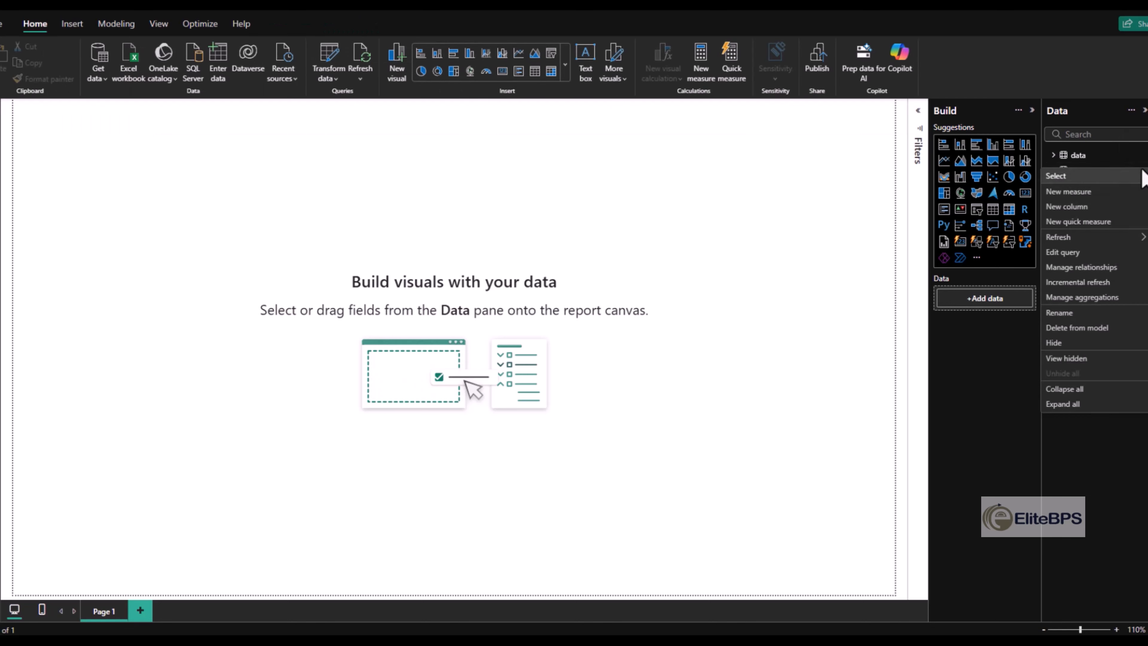
left_click(1097, 198)
type("Average Tenure = AVERAGE(Data[YearsAtCompany])")
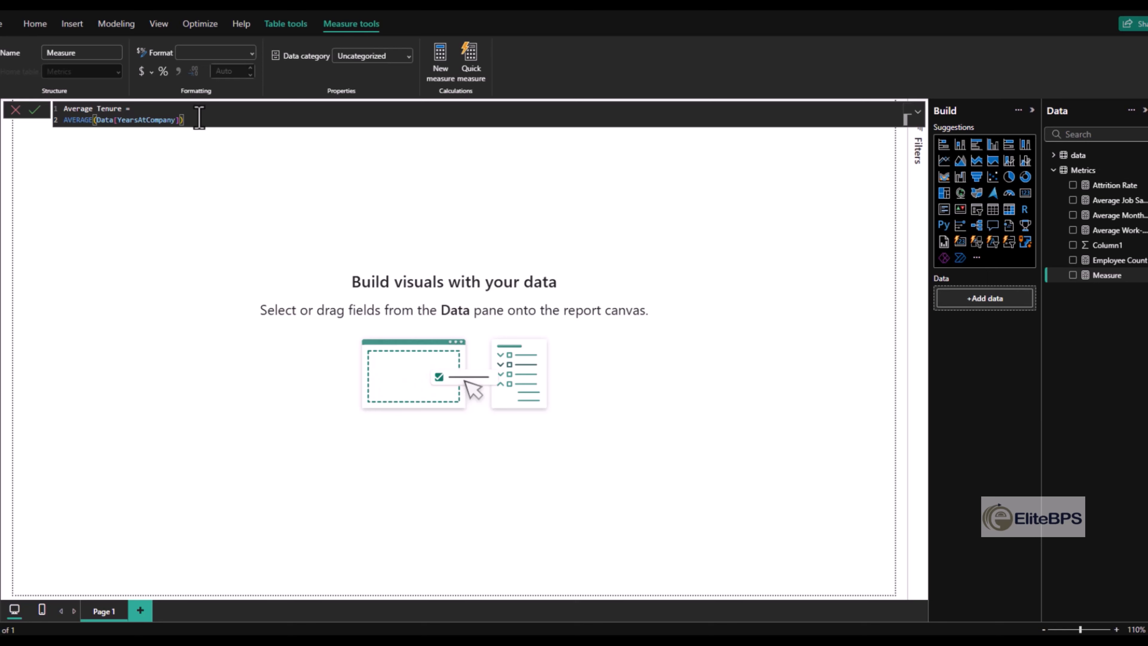
key("Return")
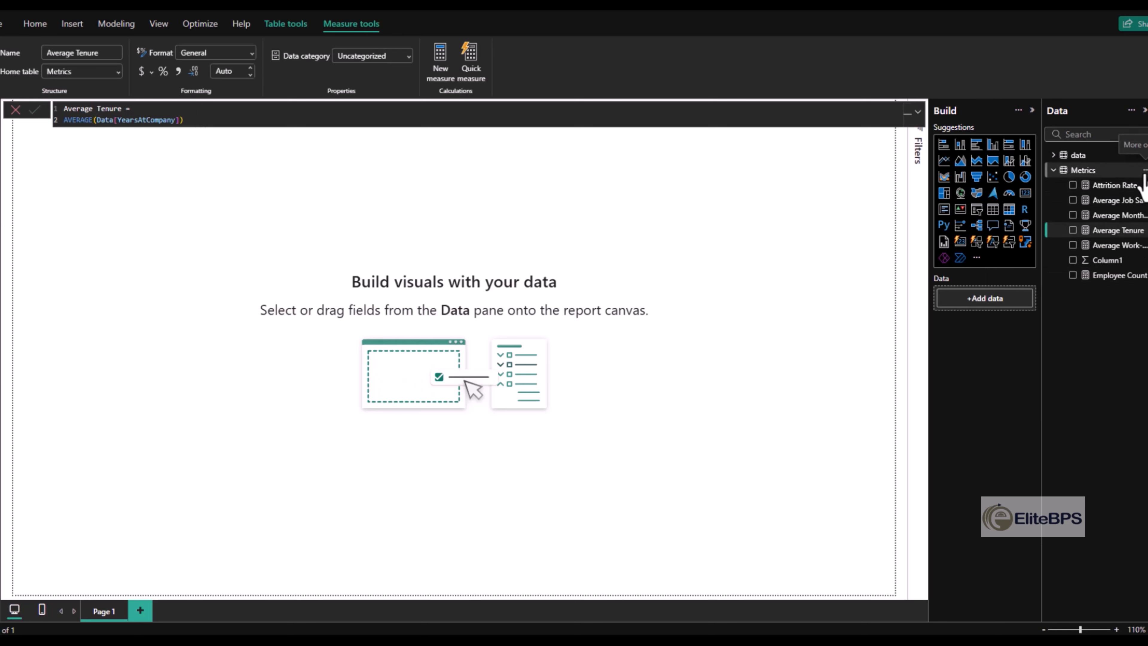
Step: Add a WorkLifeBalance Count measure to the Metrics table as COUNTROWS(Data)
left_click(1142, 171)
left_click(1094, 201)
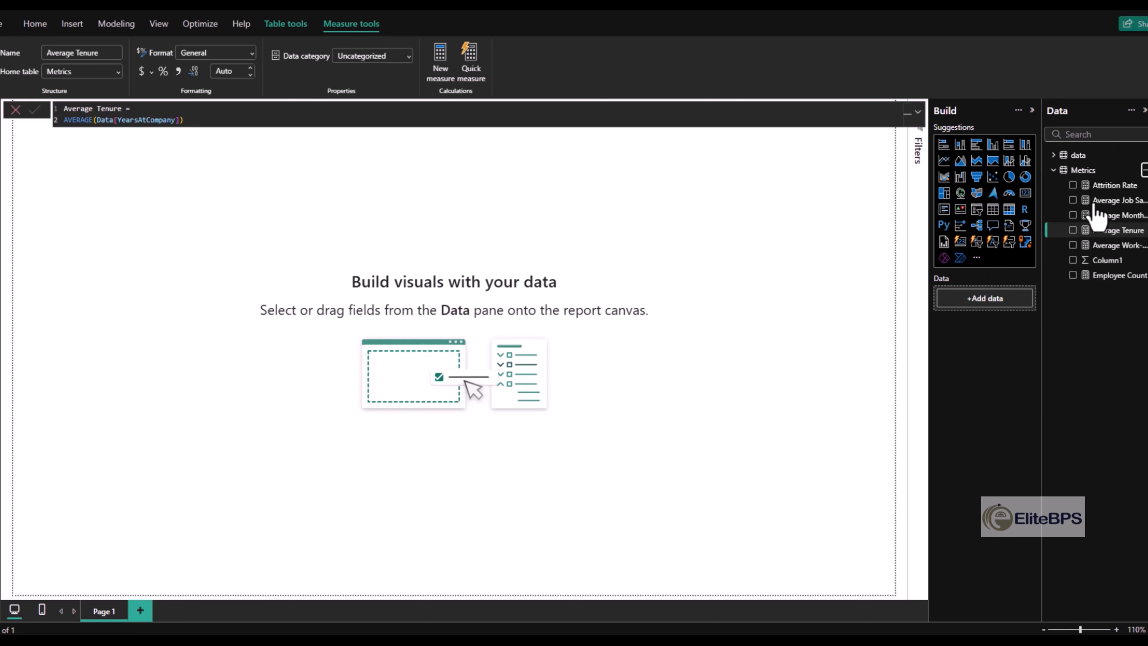
type("WorkLifeBalance Count = COUNTROWS(Data)")
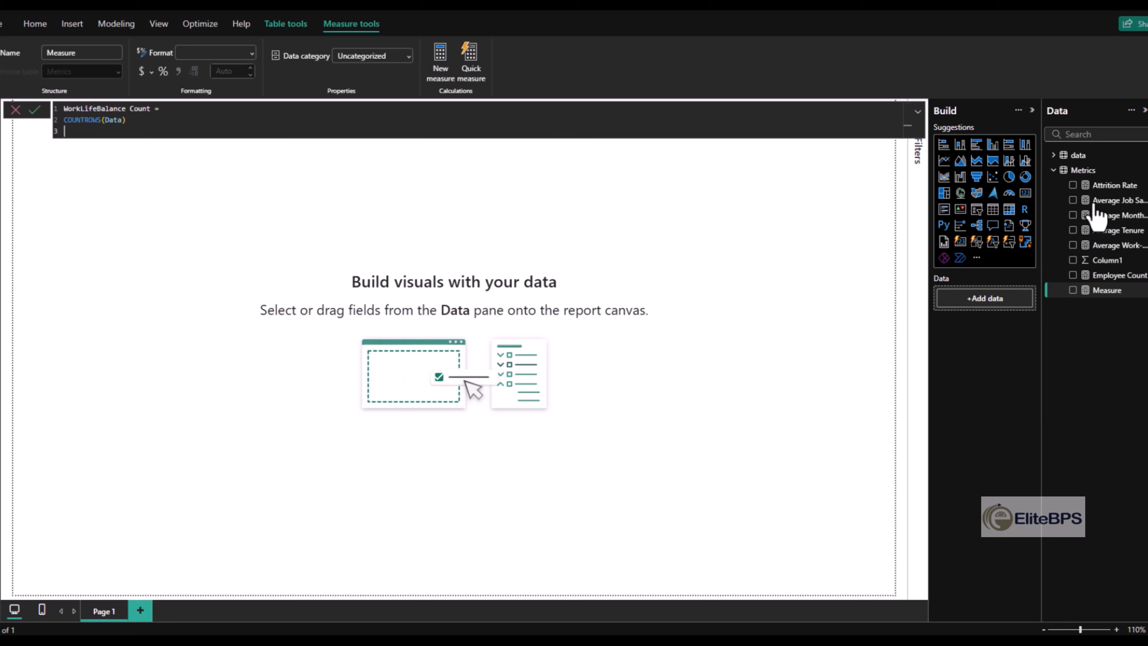
key("Return")
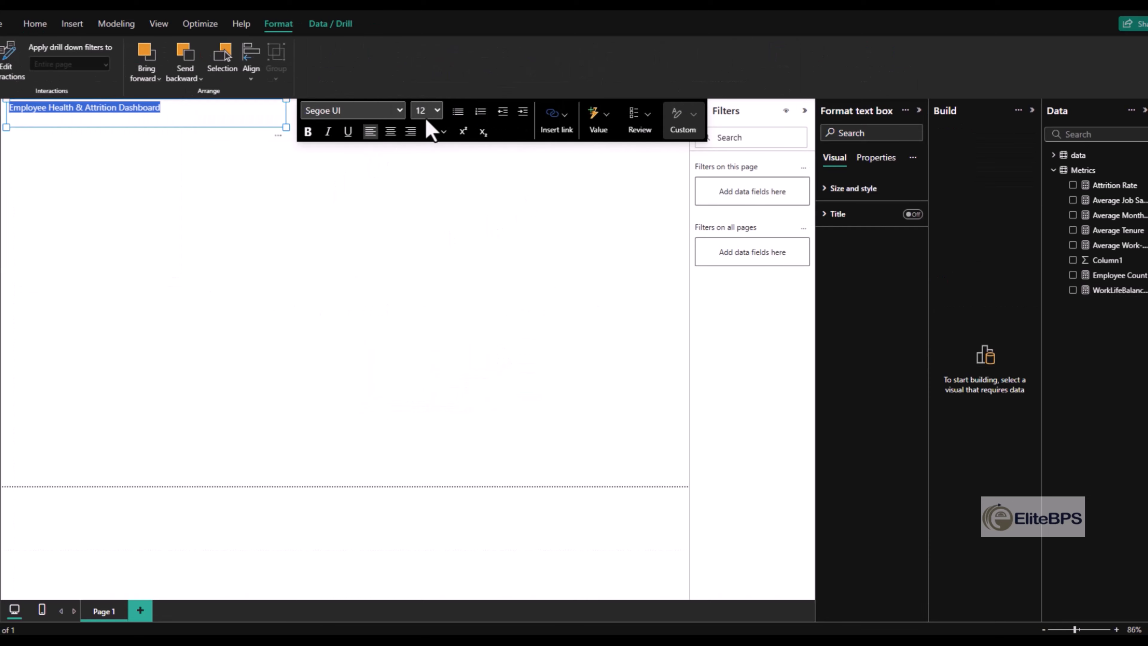
Step: Set the font size of the "Employee Health & Attrition Dashboard" text on Page 1 to 18
left_click(428, 113)
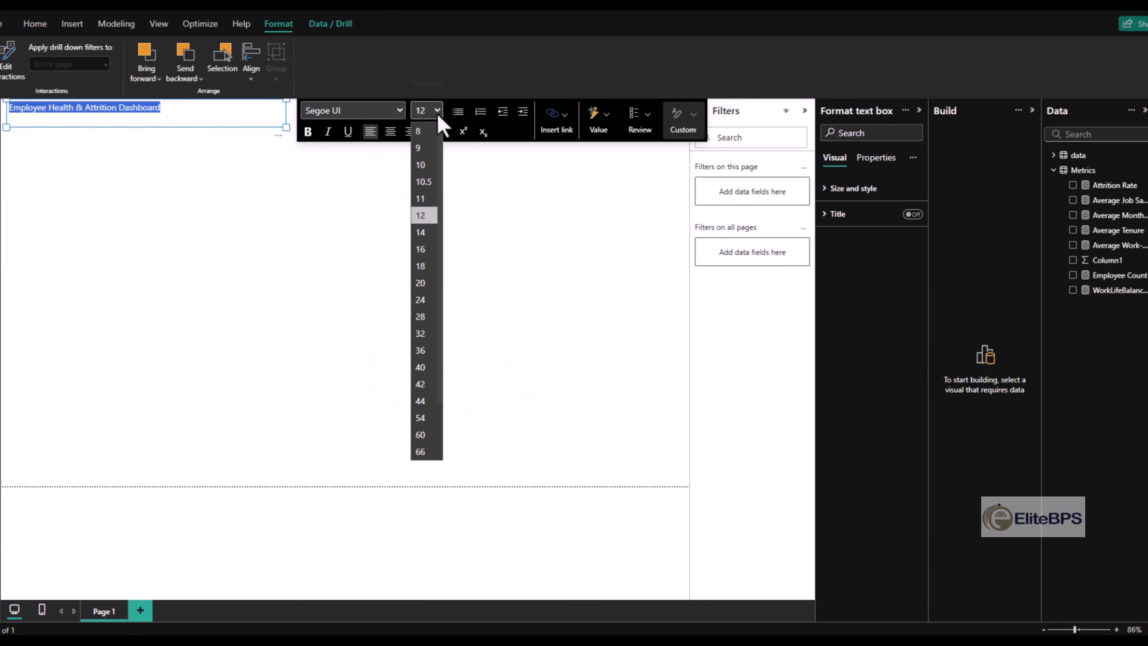
left_click(418, 264)
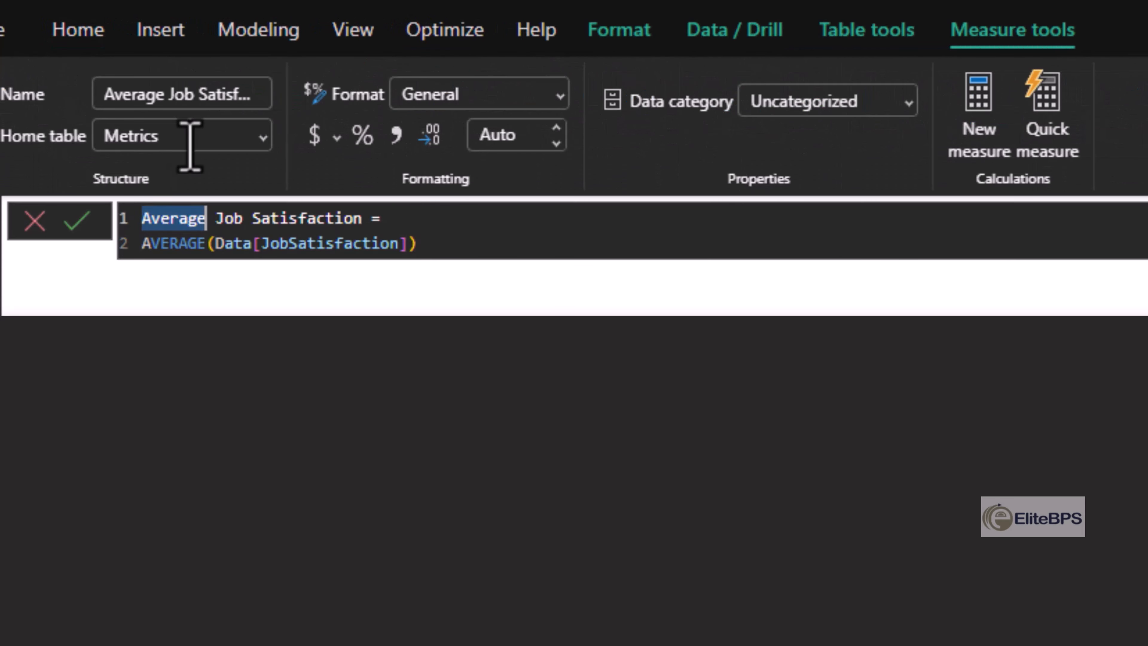
Step: Rename the Average Job Satisfaction measure to Avg Job Satisfaction in its formula
type("AVG")
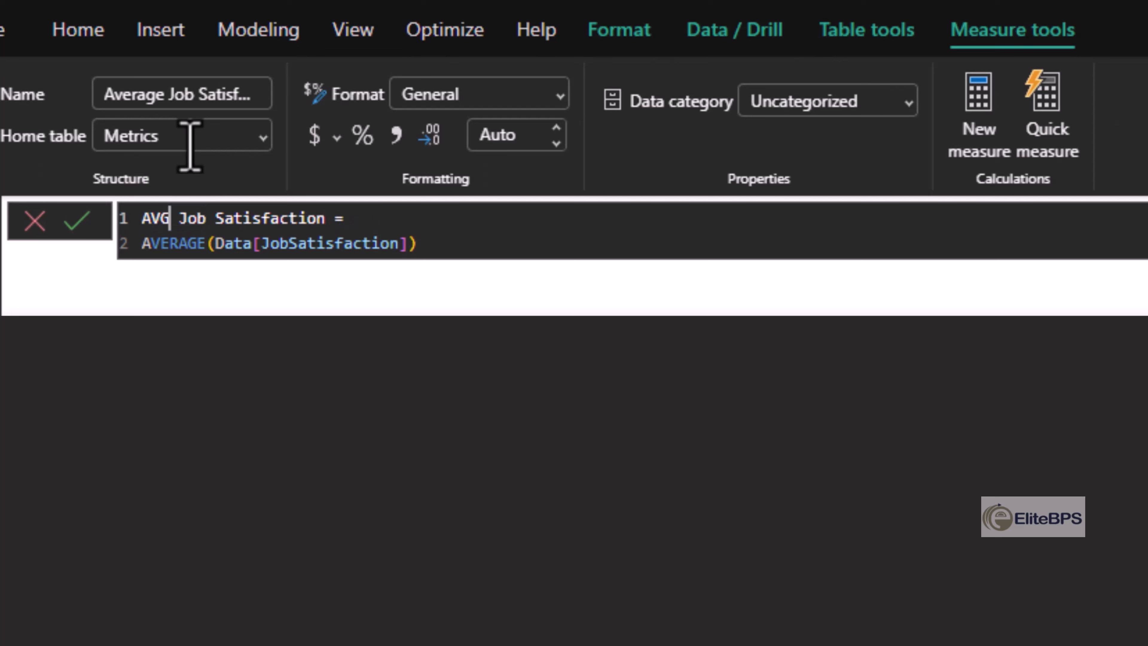
key("BackSpace")
key("BackSpace")
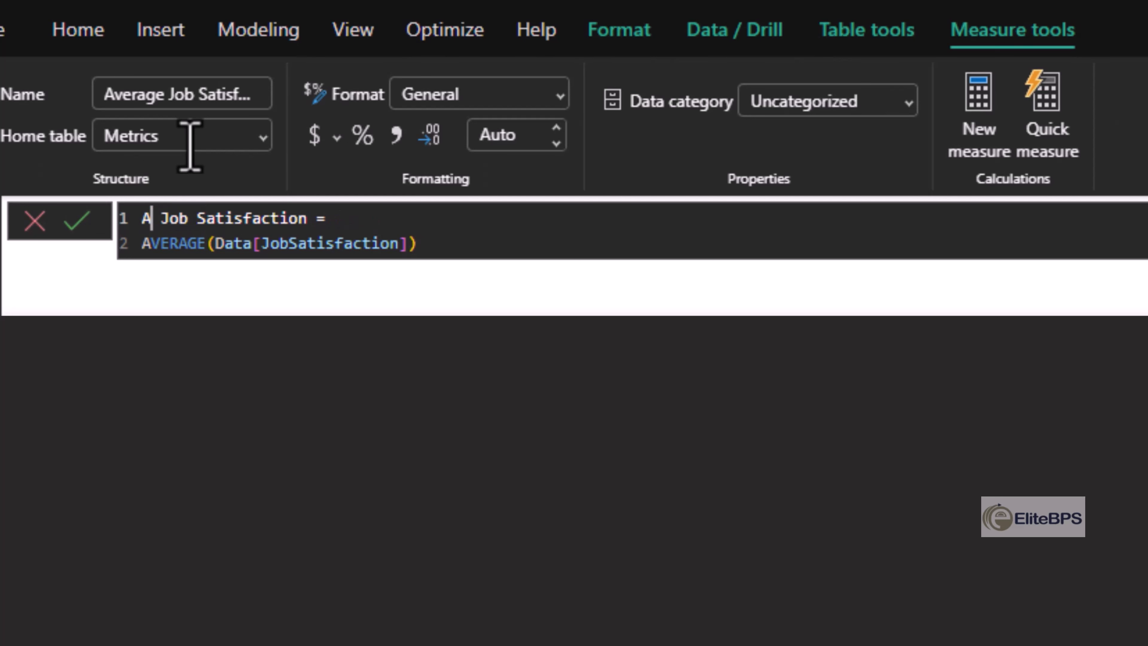
type("vg")
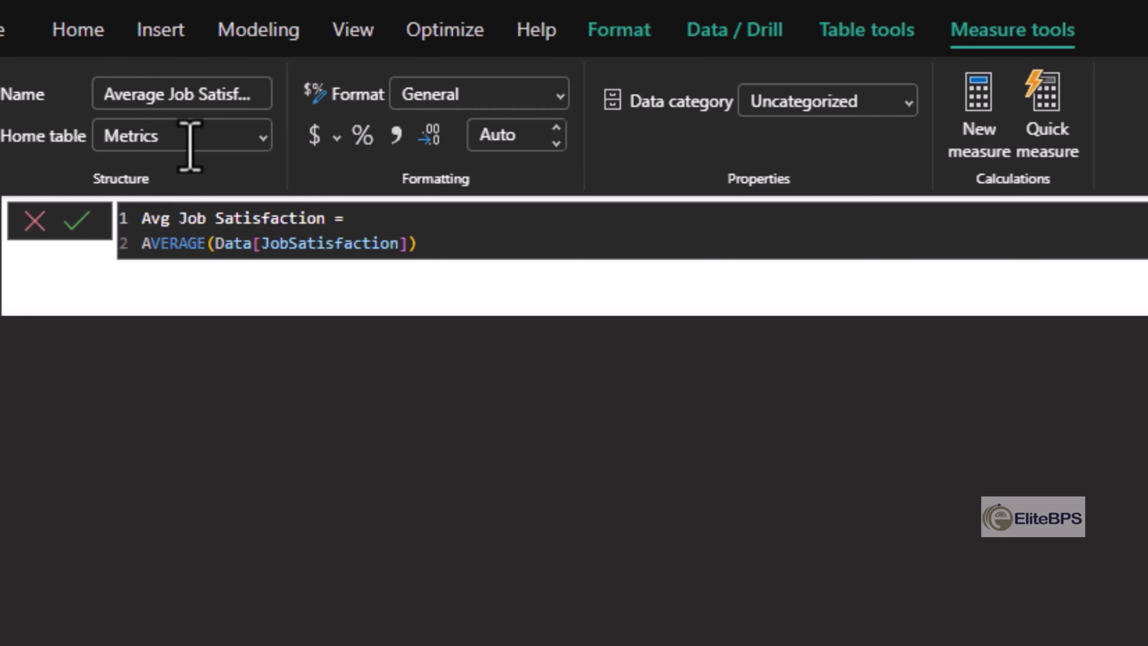
key("Return")
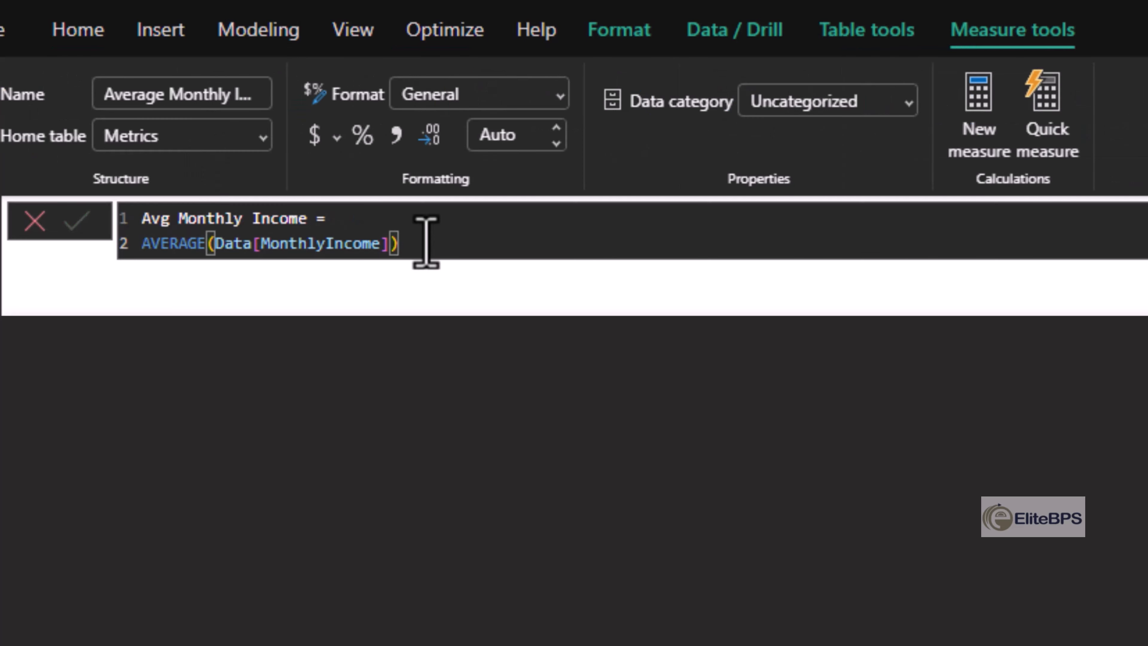
Step: Rename the monthly income measure to Avg Monthly Income and the work-life balance measure to Avg Work-Life Bal
key("Return")
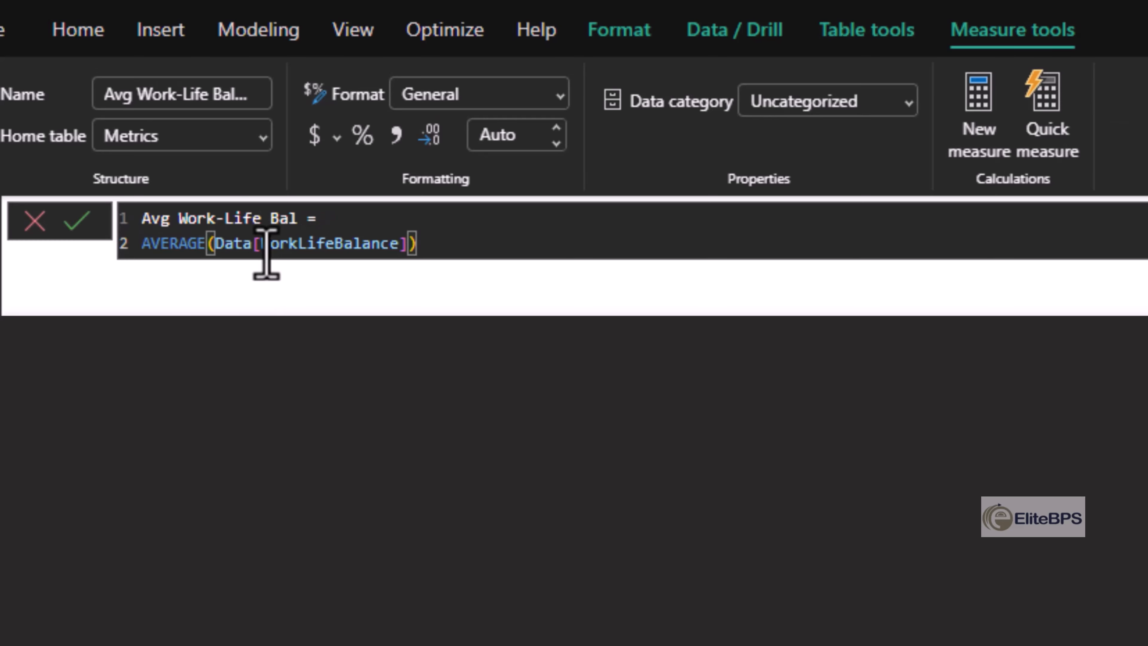
key("Return")
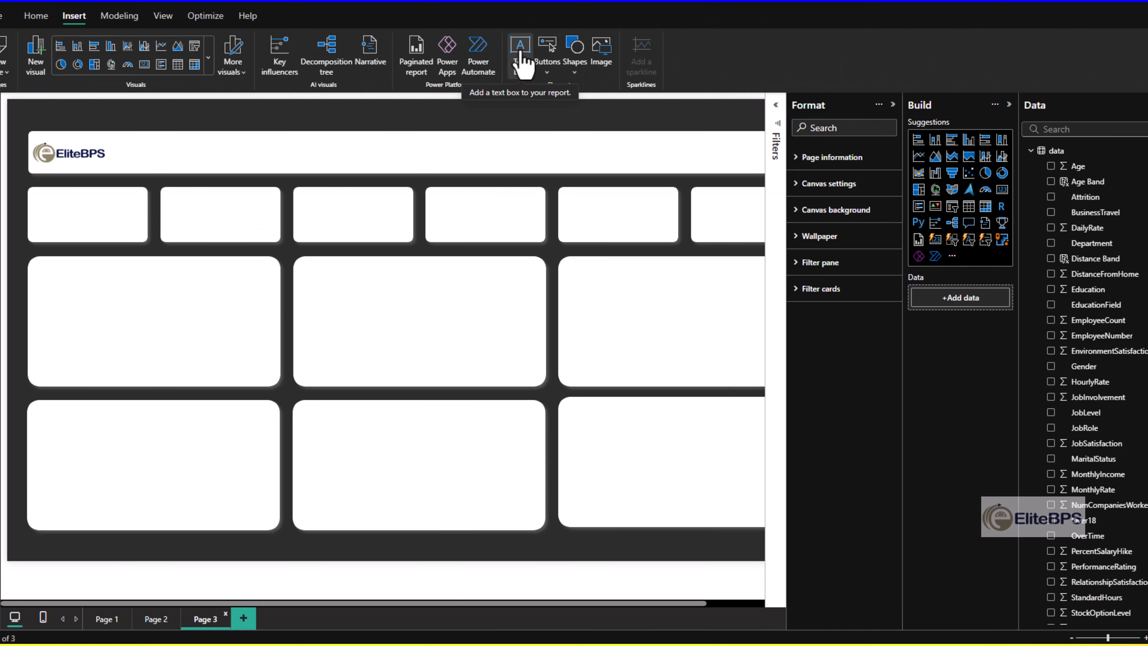
Step: Add the title "Employee Health & Attrition Dashboard" in bold size 18 to Page 3 and fit its text box beside the header logo
left_click(521, 57)
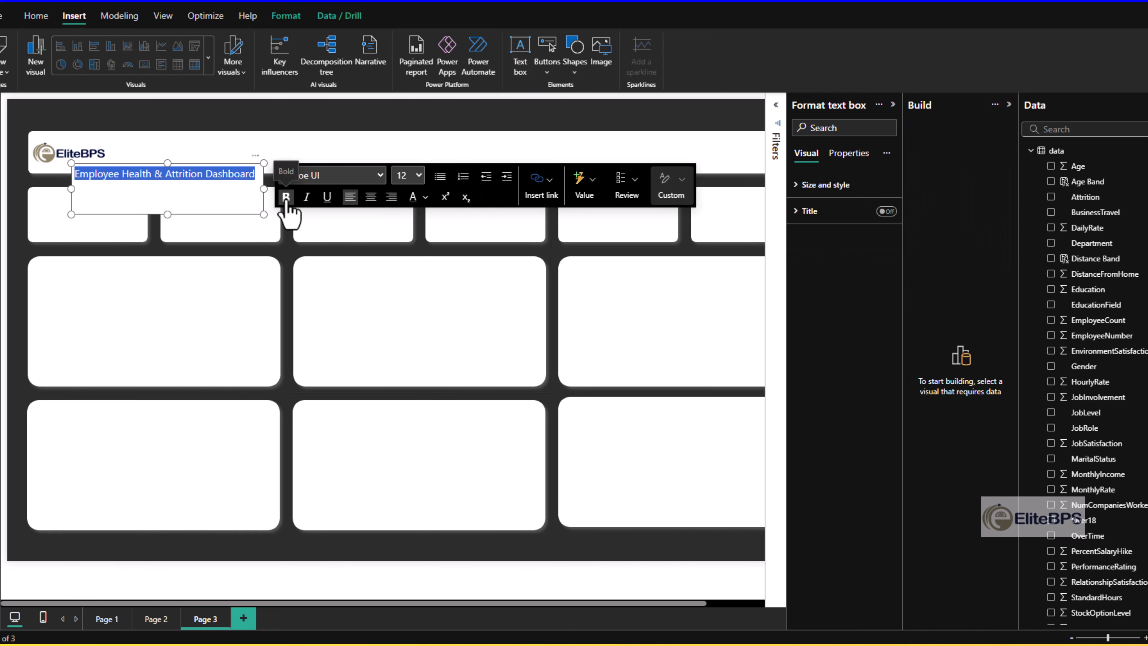
left_click(286, 199)
left_click(415, 175)
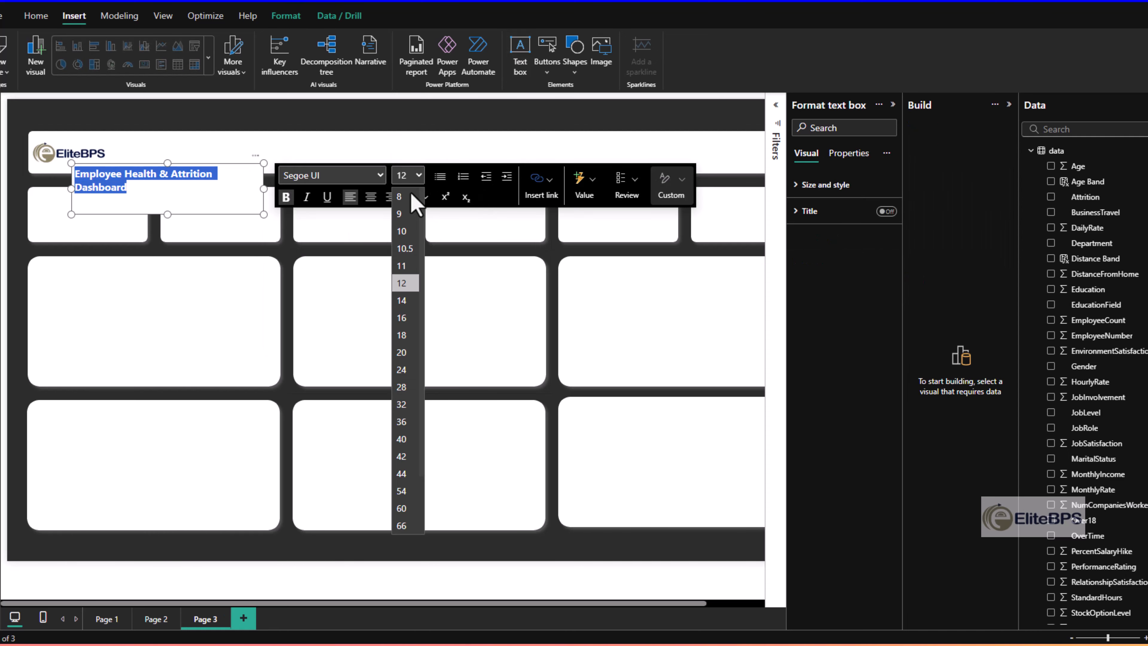
left_click(401, 337)
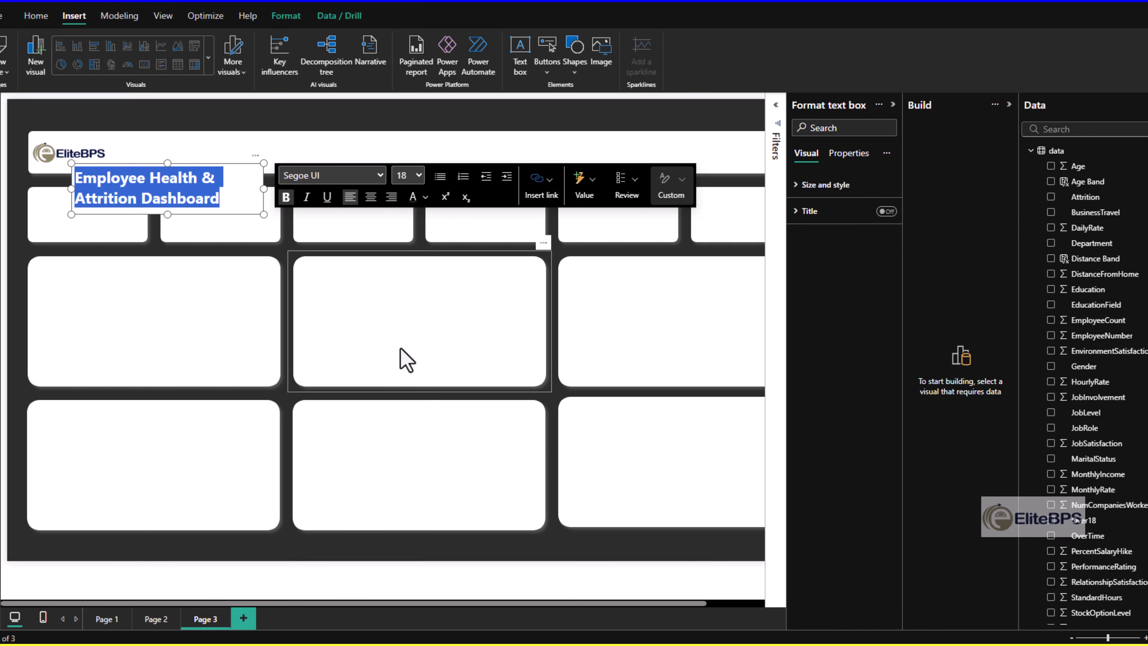
left_click_drag(263, 215, 334, 196)
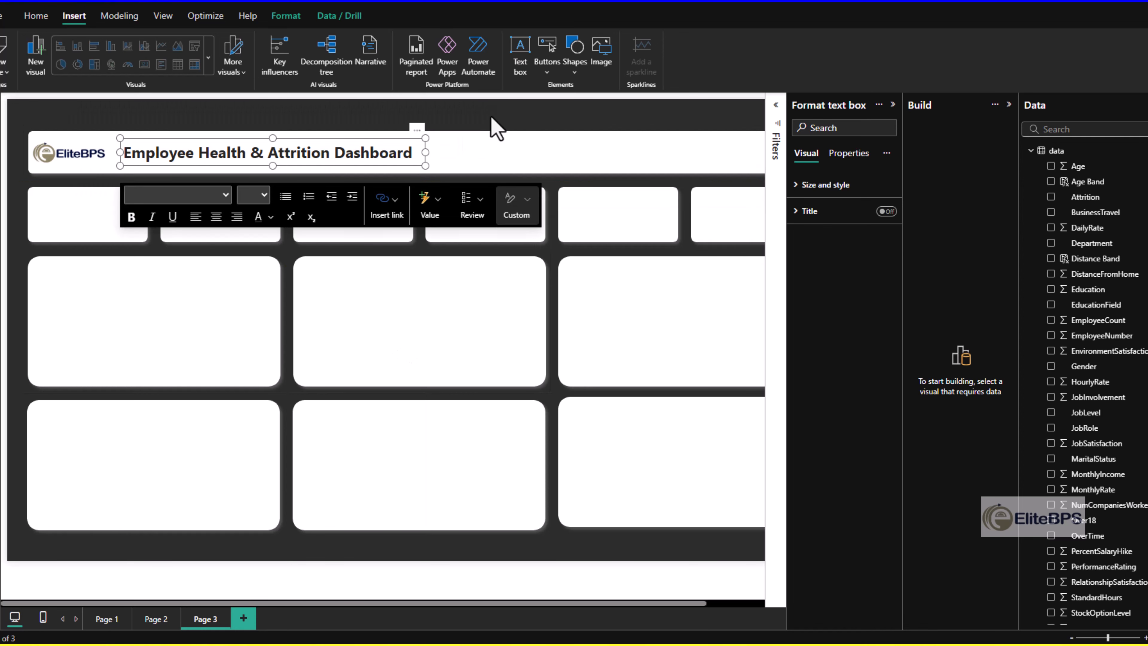
left_click(493, 129)
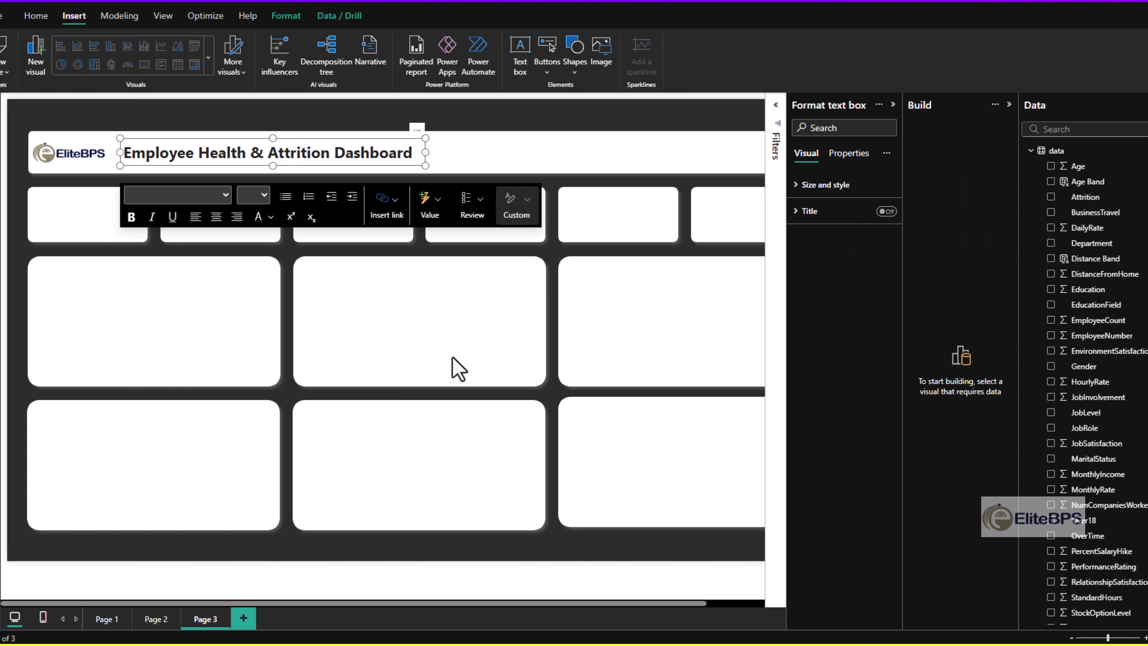
Step: Paste a copy of the dashboard title text box, move it onto the first small card and shrink it to the card's width
key("ctrl+v")
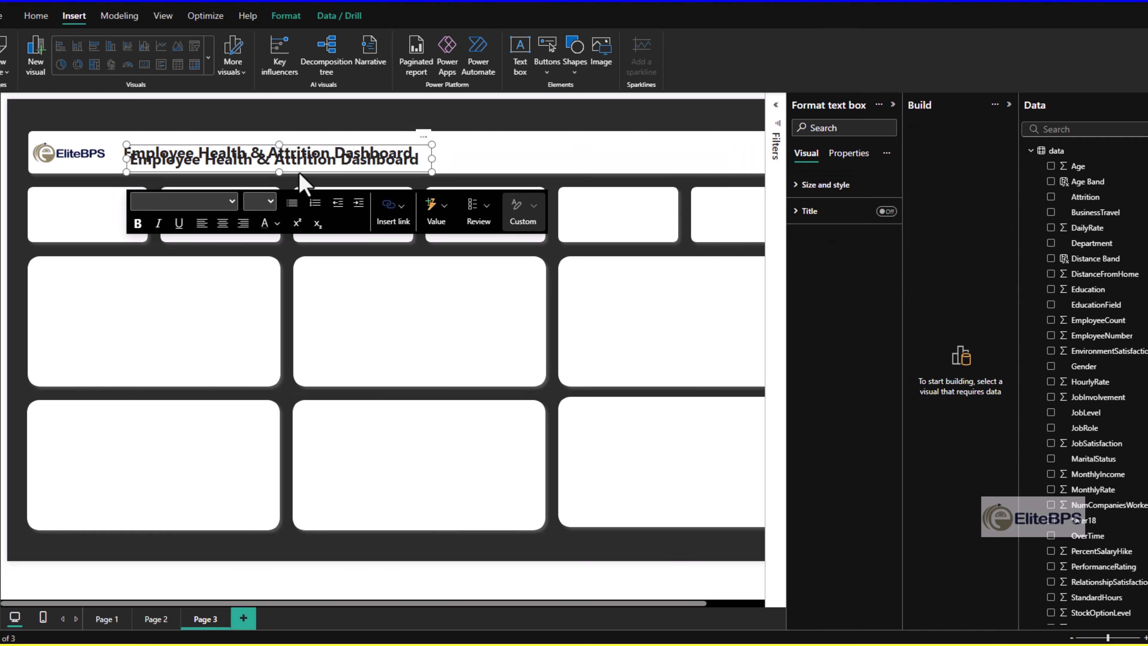
left_click_drag(299, 173, 211, 224)
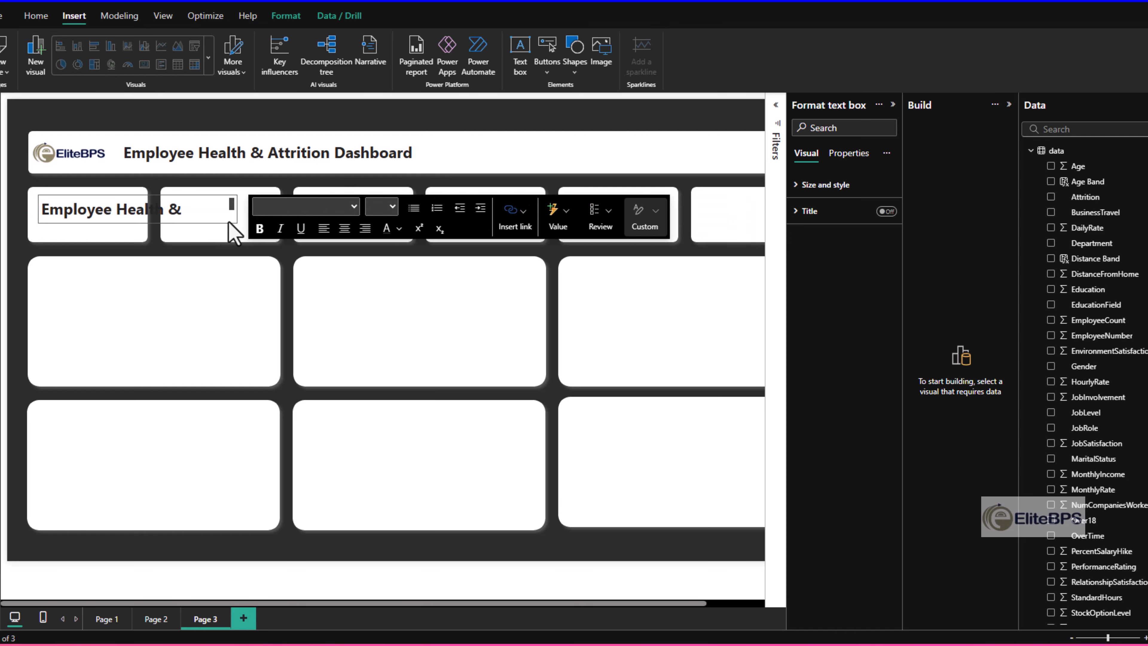
left_click_drag(233, 233, 123, 215)
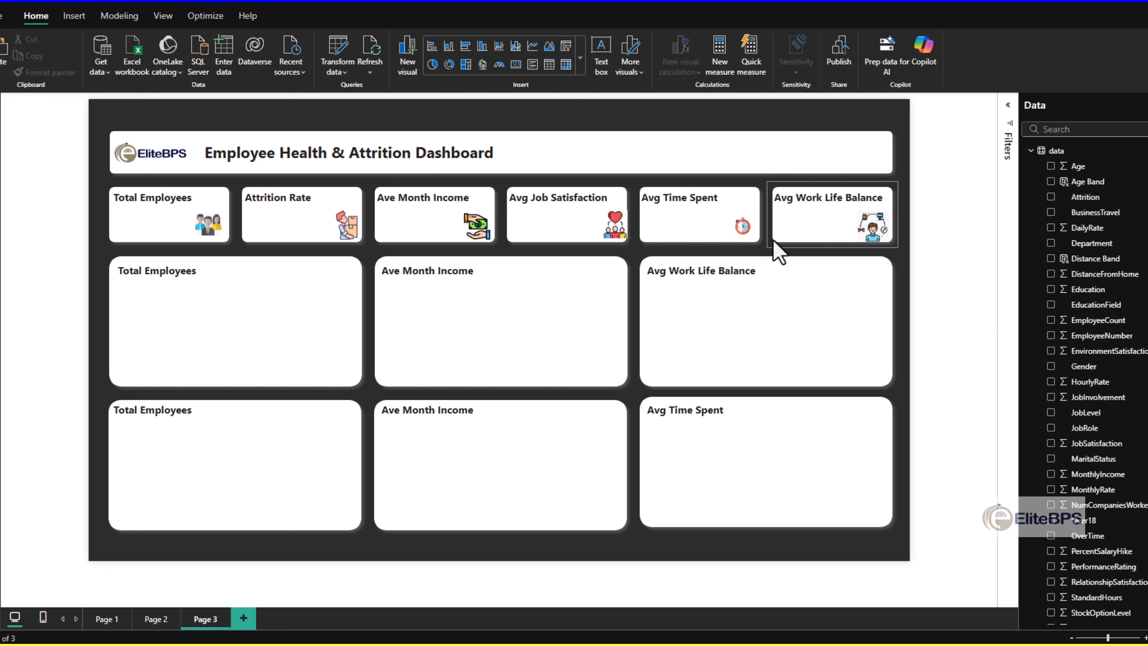
Step: Insert the picture of three employees on Page 3 and shrink it to a small icon
left_click(75, 17)
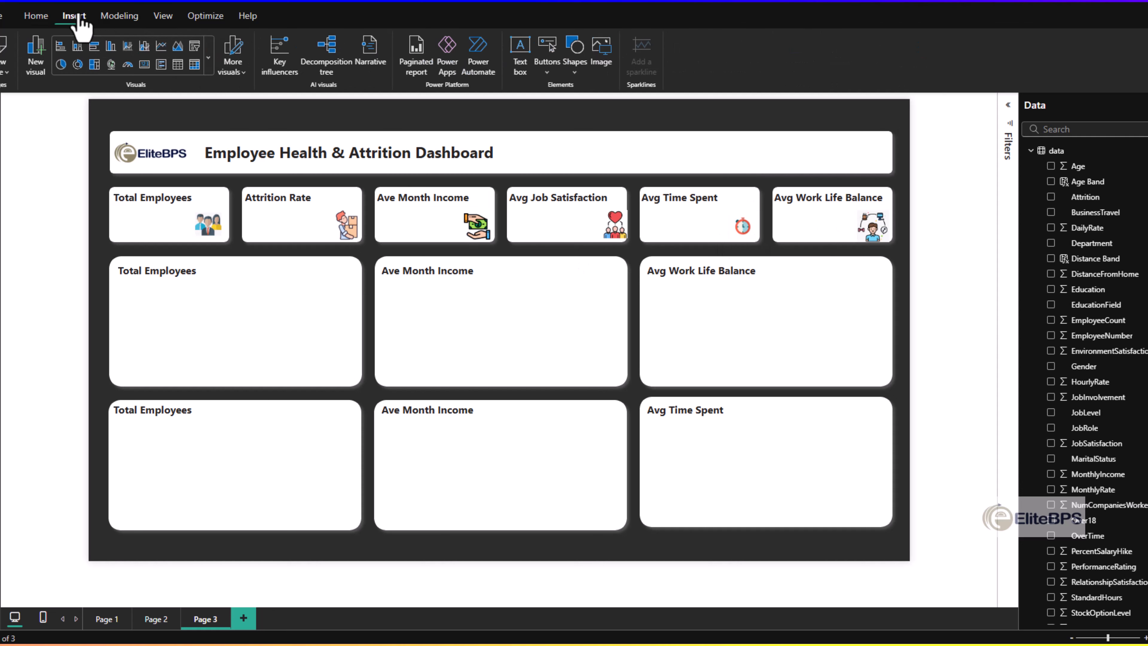
left_click(607, 52)
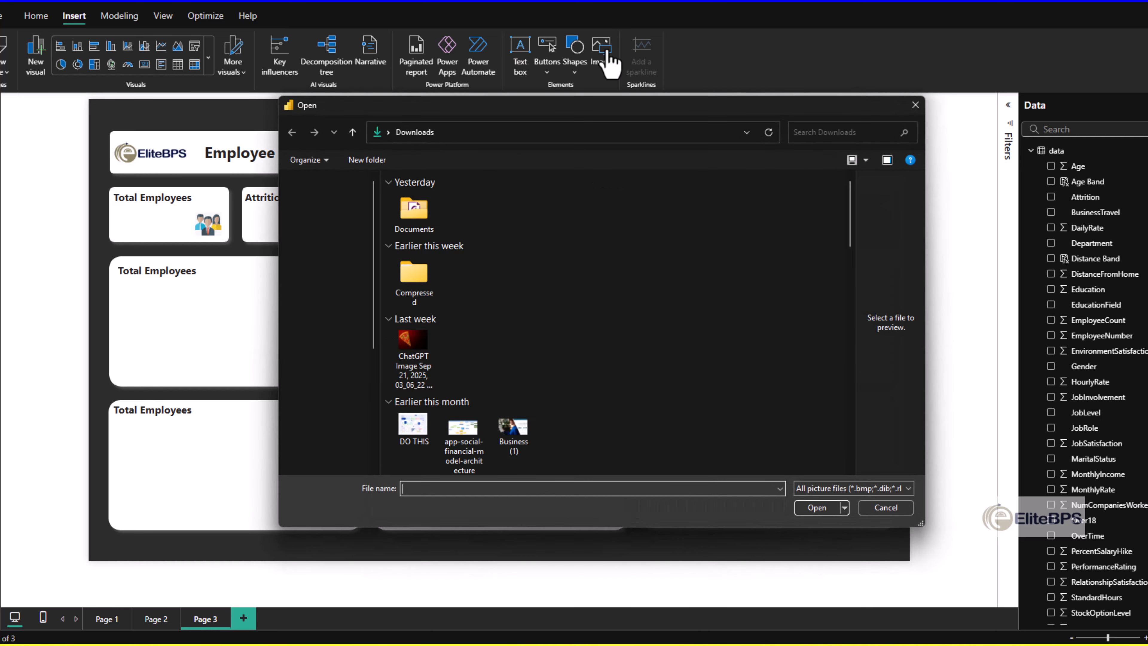
left_click(805, 509)
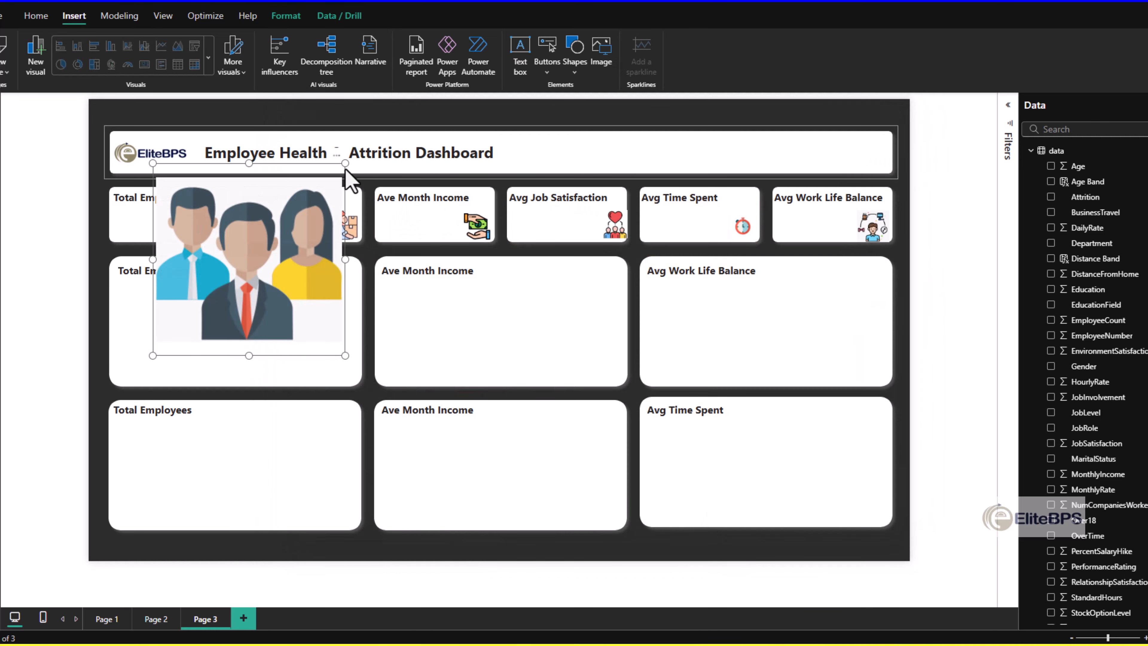
left_click_drag(345, 167, 195, 341)
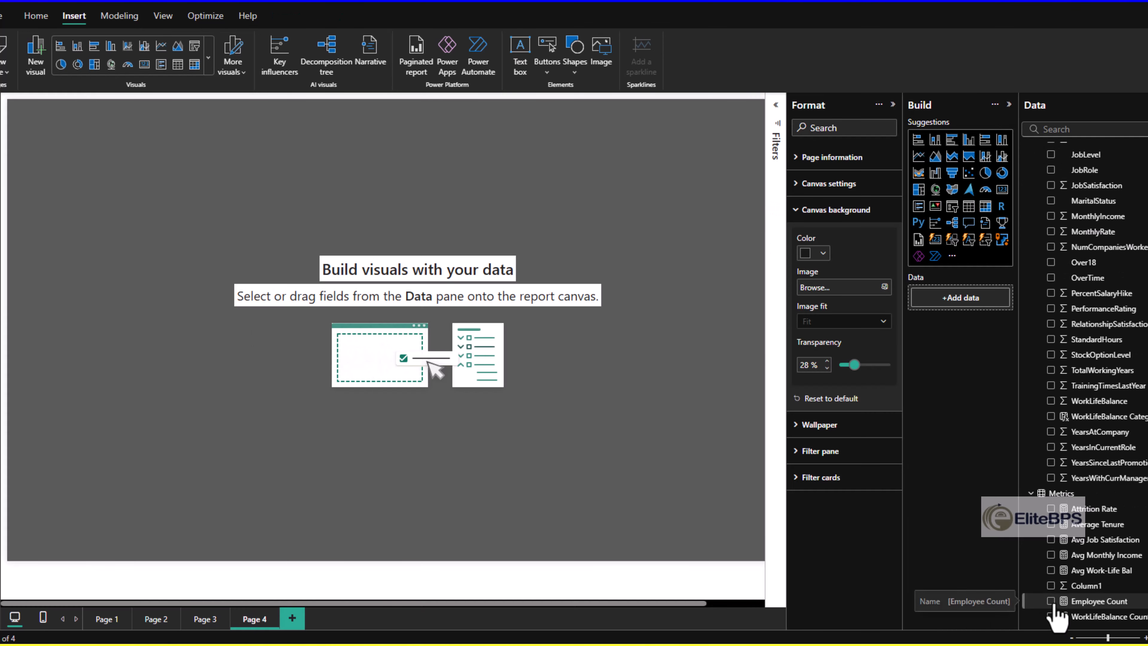
Step: Add a card visual showing the Employee Count measure to Page 4
left_click(1051, 602)
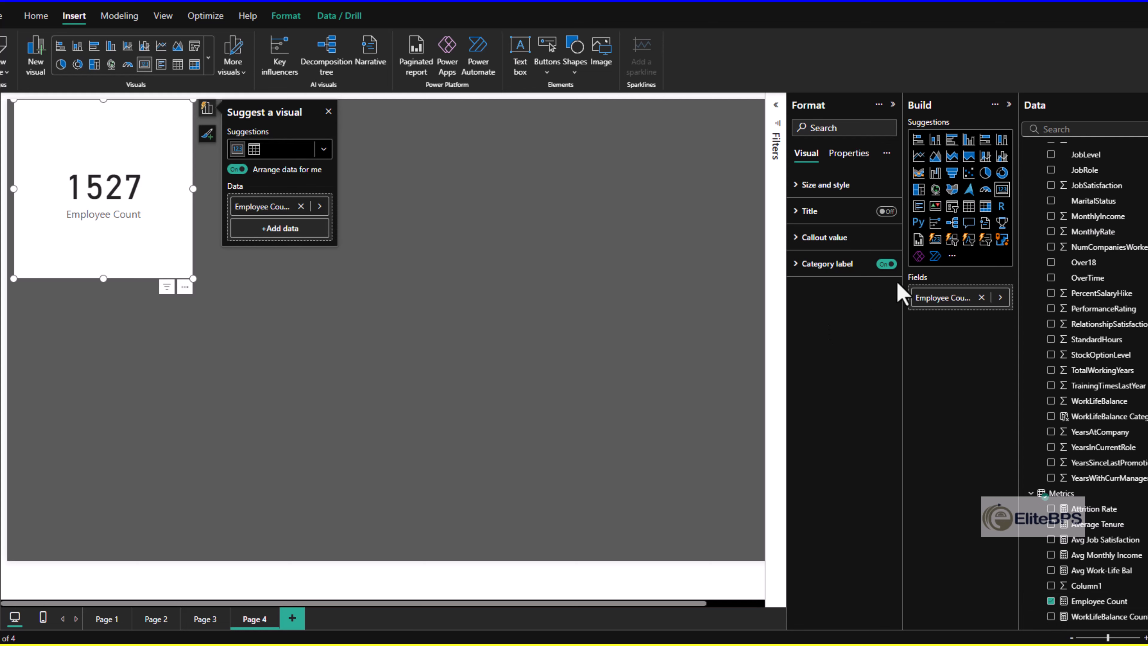
Step: Convert the Employee Count visual to the new card type and shrink it to a small card in the canvas corner
left_click(933, 241)
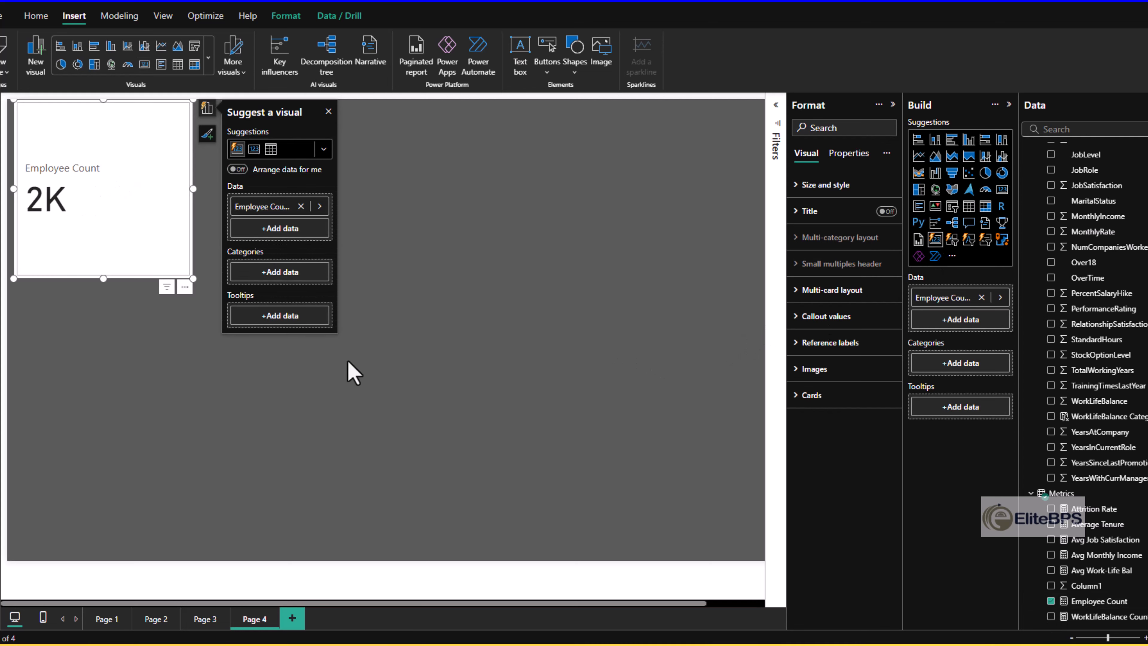
left_click_drag(189, 278, 163, 164)
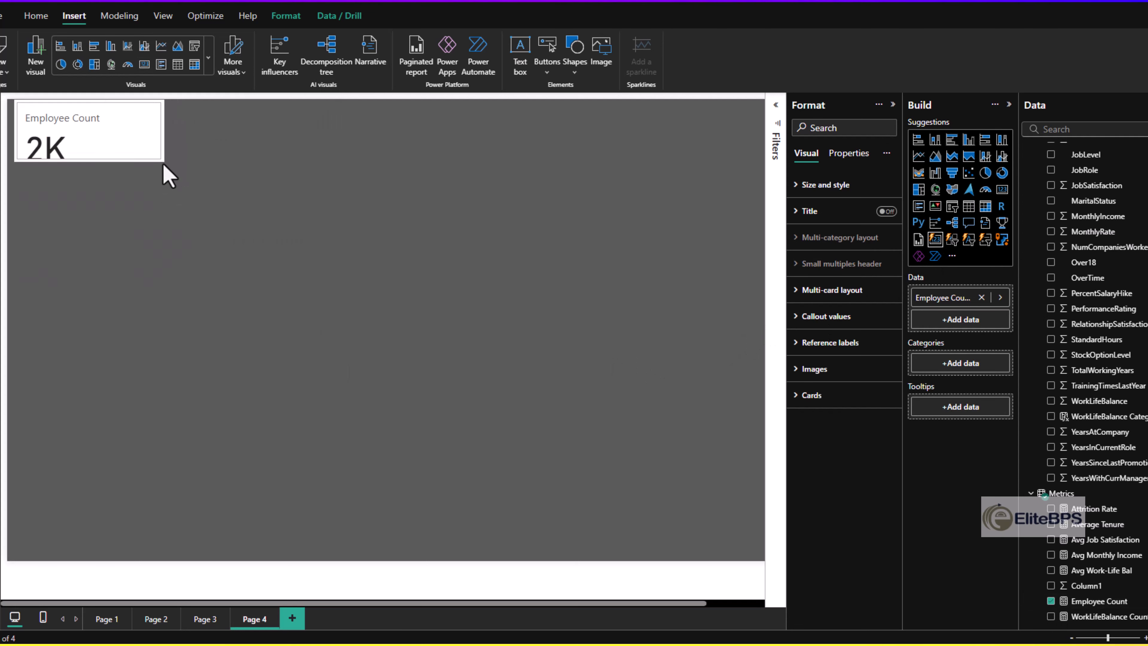
left_click(166, 195)
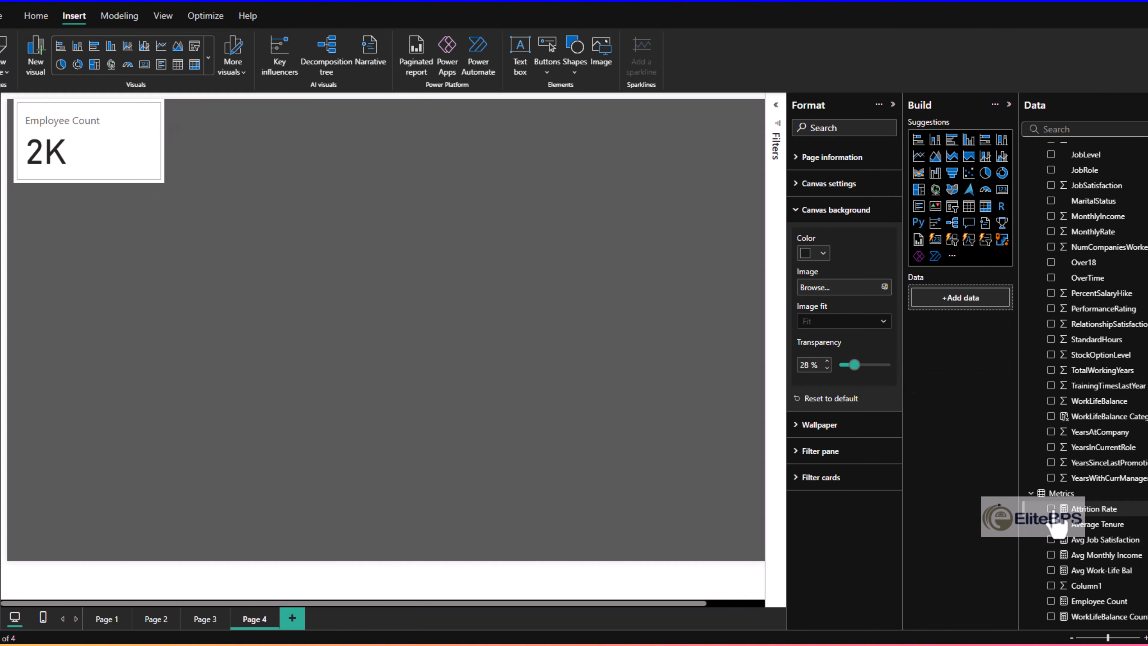
Step: Add separate cards for the Attrition Rate and Average Tenure measures and line them up beside the Employee Count card
left_click(1051, 509)
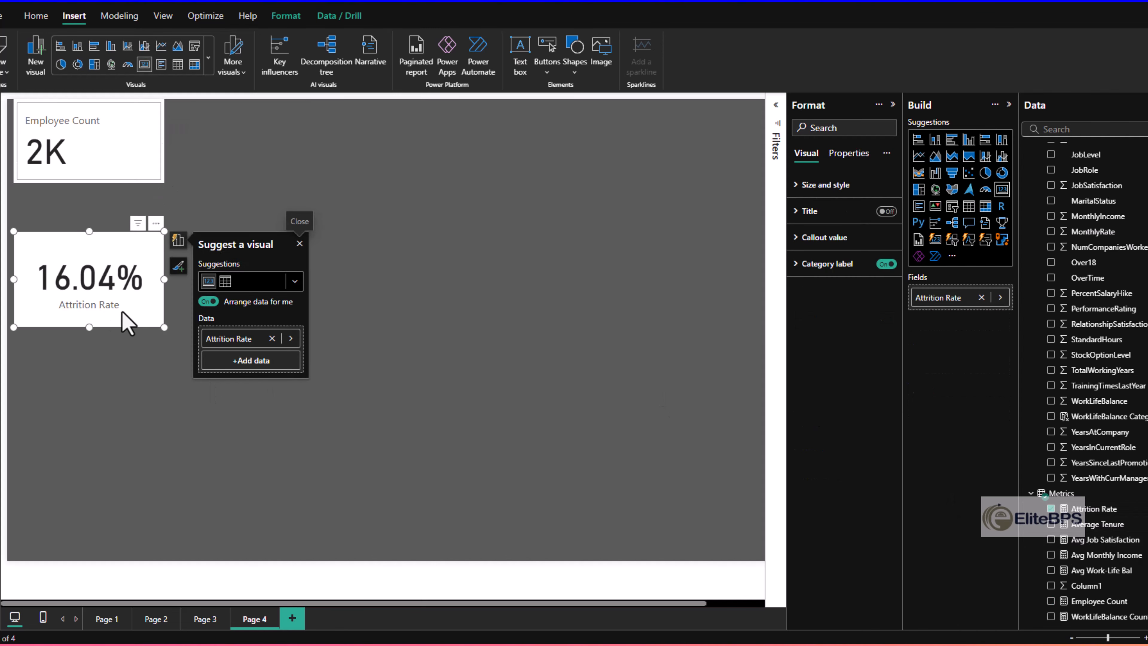
left_click_drag(128, 322, 285, 192)
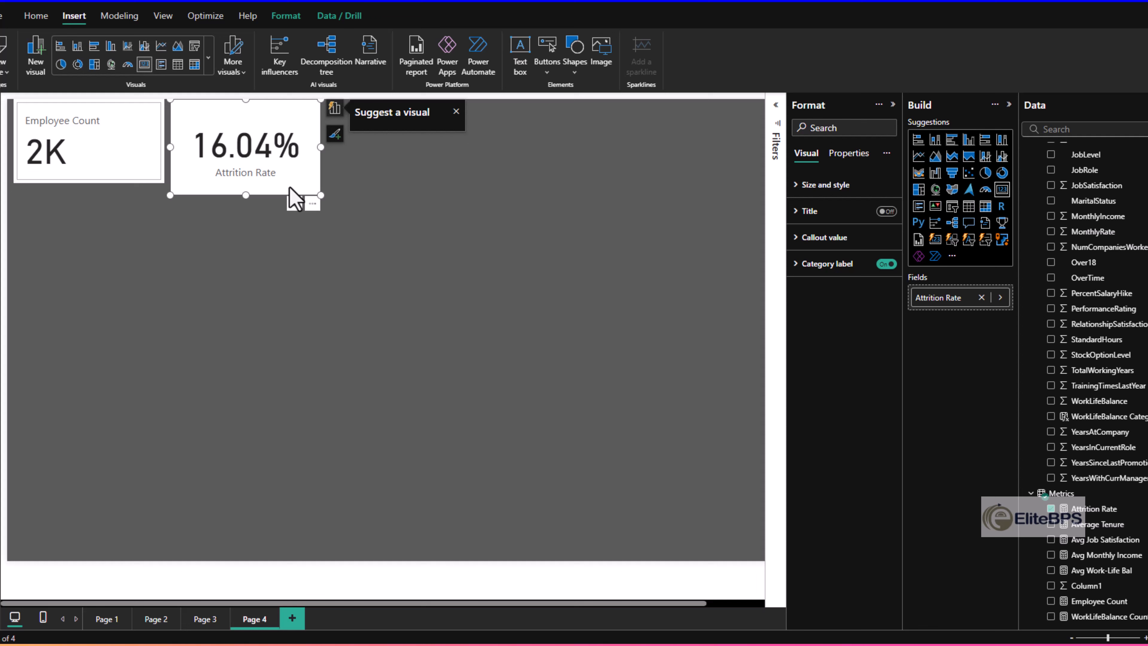
left_click(1051, 540)
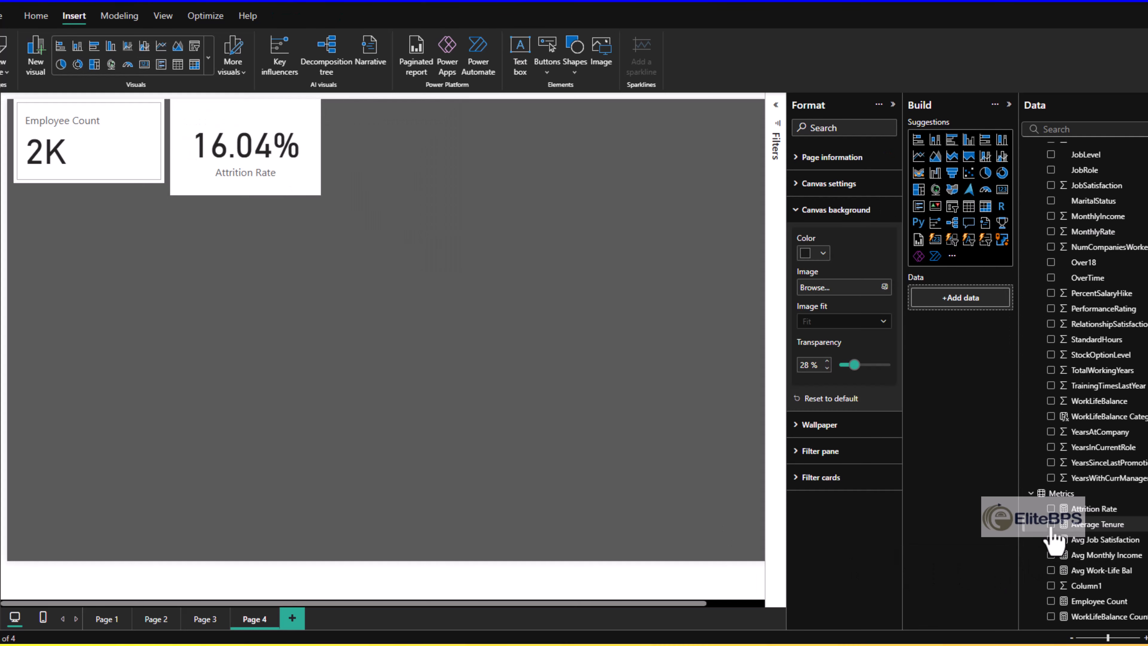
left_click(1051, 525)
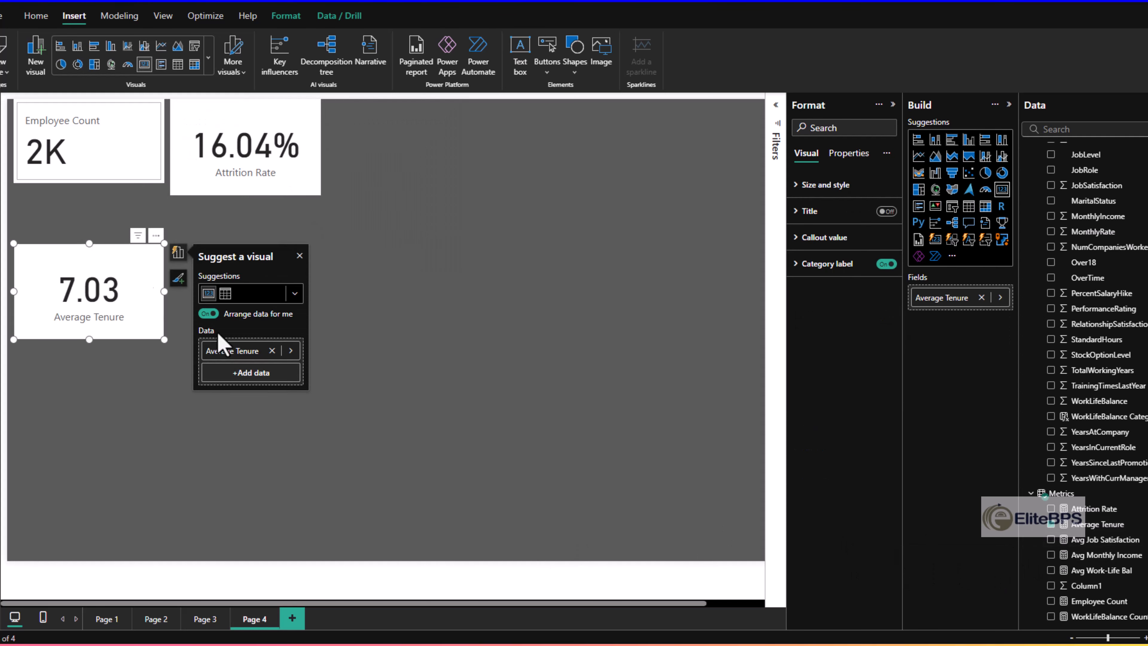
left_click_drag(151, 328, 470, 189)
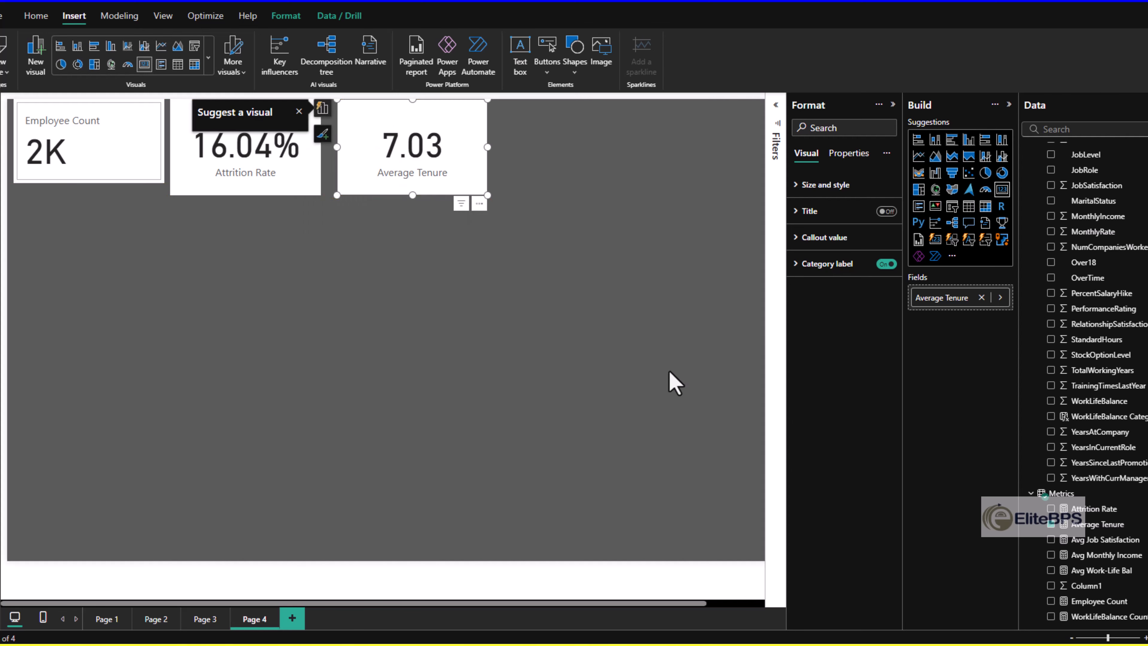
Step: Add separate cards for the Avg Monthly Income, Avg Work-Life Bal and Avg Job Satisfaction measures
left_click(1051, 555)
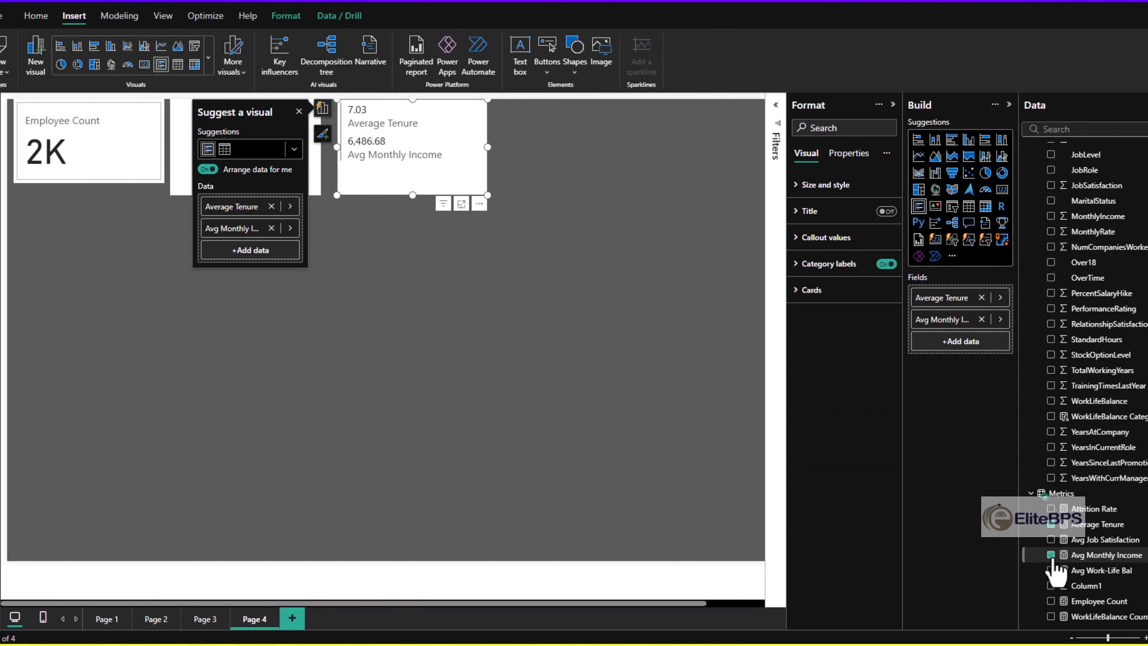
left_click(1051, 556)
left_click_drag(1102, 555, 300, 444)
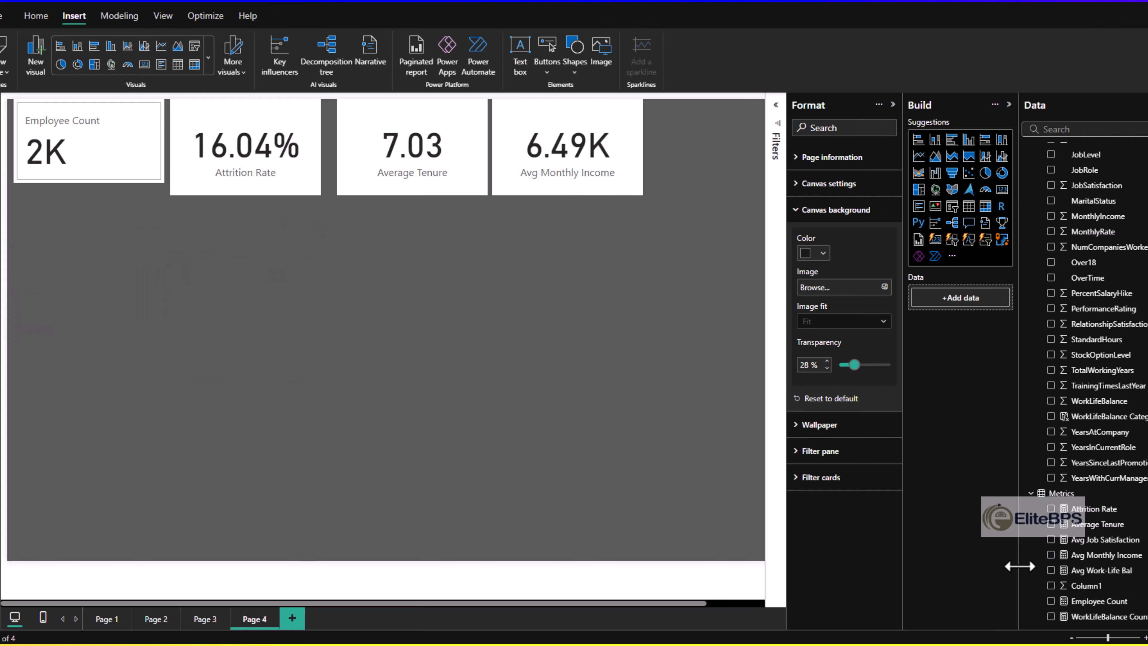
left_click(1050, 570)
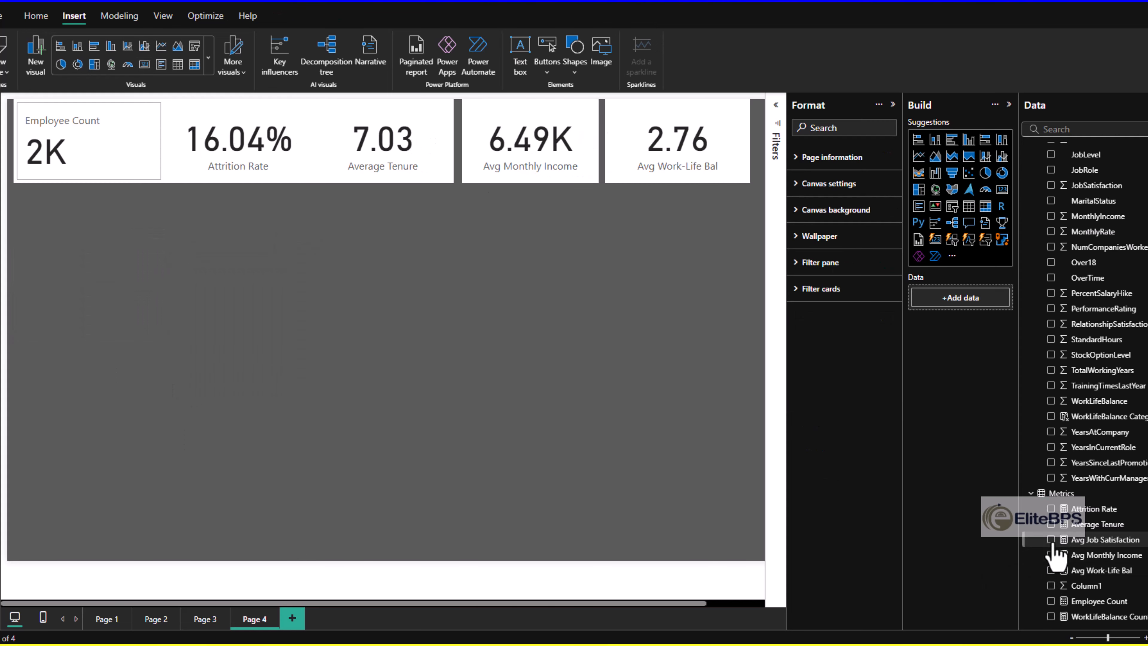
left_click(1050, 540)
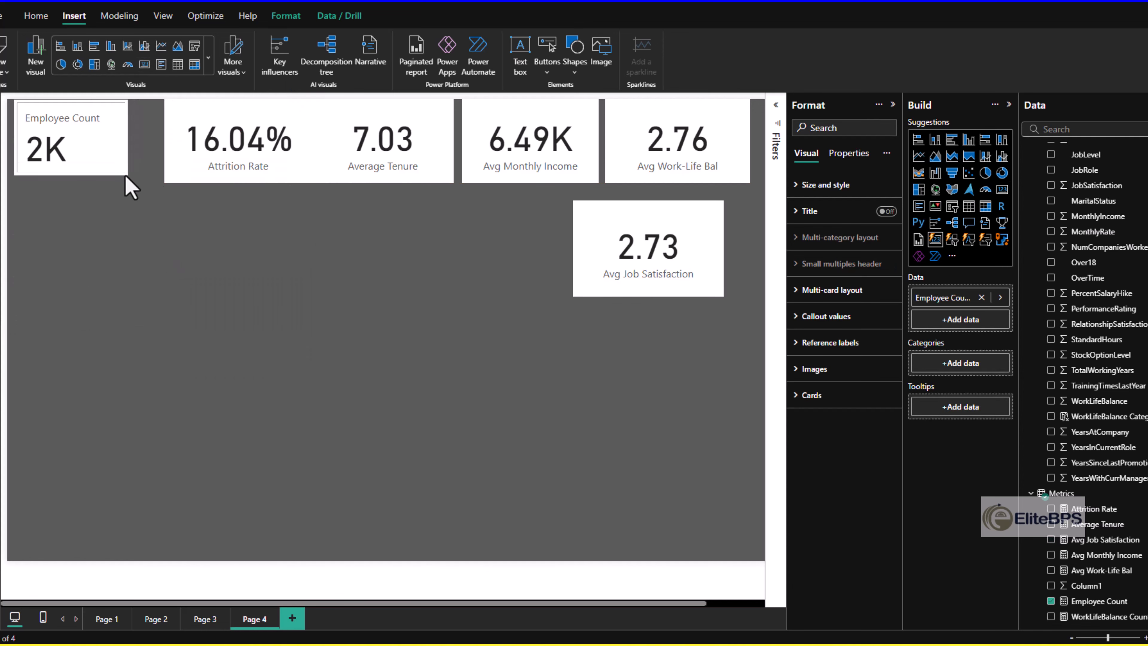
Step: Shrink the measure cards and arrange all six in one row, placing Avg Monthly Income and Avg Job Satisfaction after Attrition Rate
left_click(309, 182)
left_click_drag(309, 183, 273, 176)
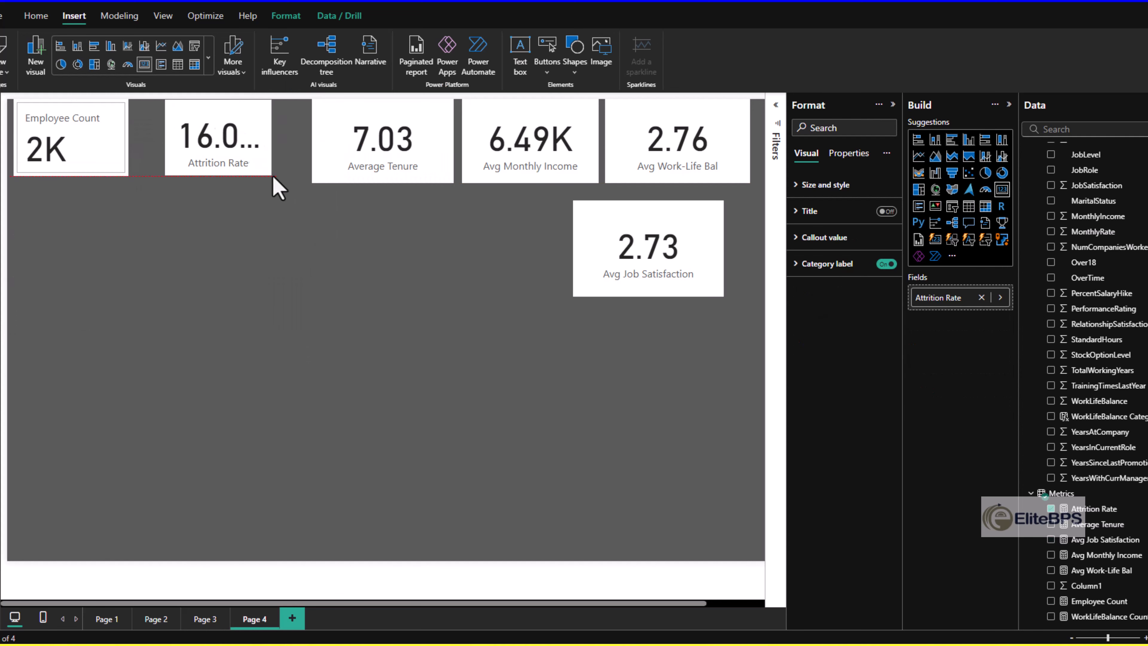
left_click_drag(453, 182, 430, 179)
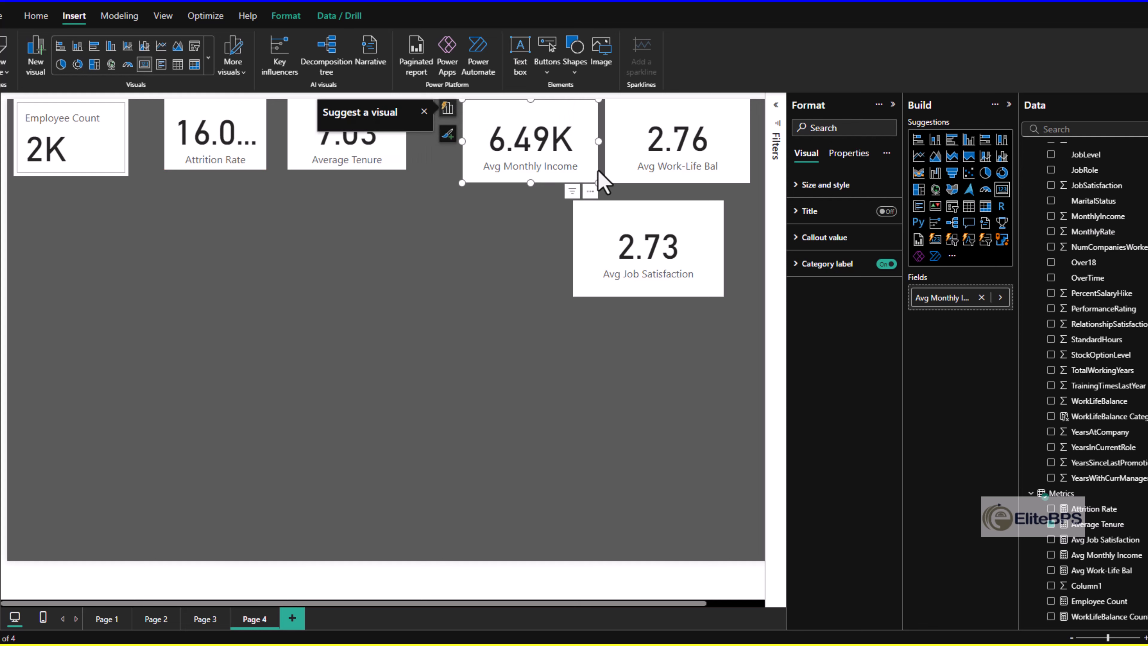
left_click_drag(598, 182, 567, 168)
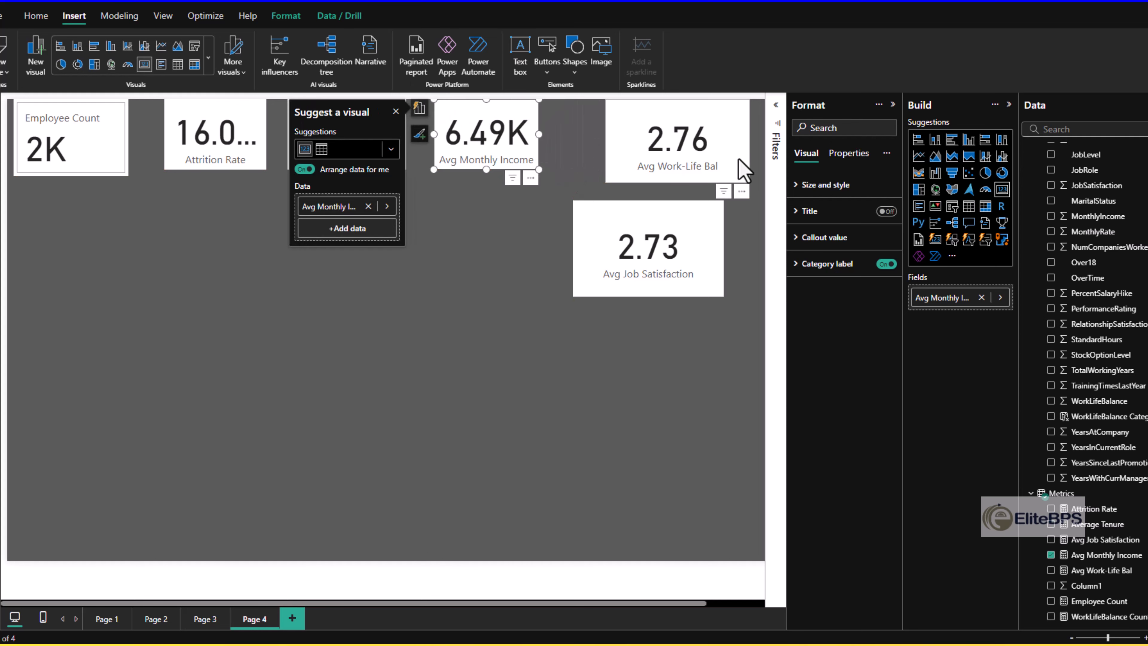
left_click(743, 179)
left_click_drag(742, 182, 723, 179)
left_click(723, 297)
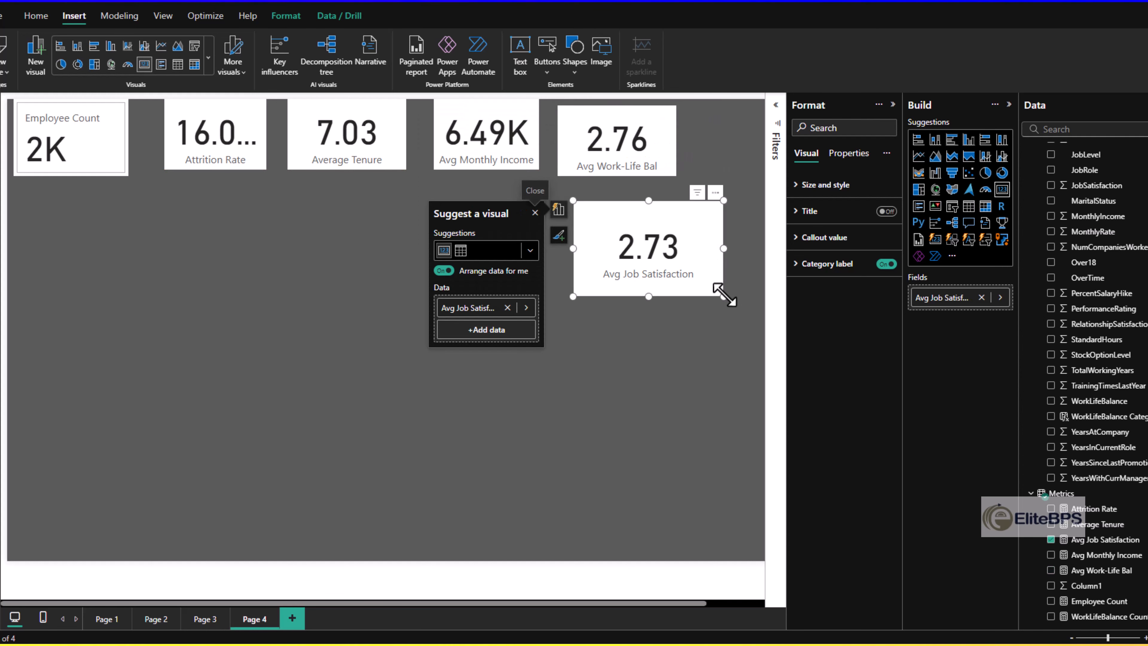
left_click_drag(723, 297, 763, 156)
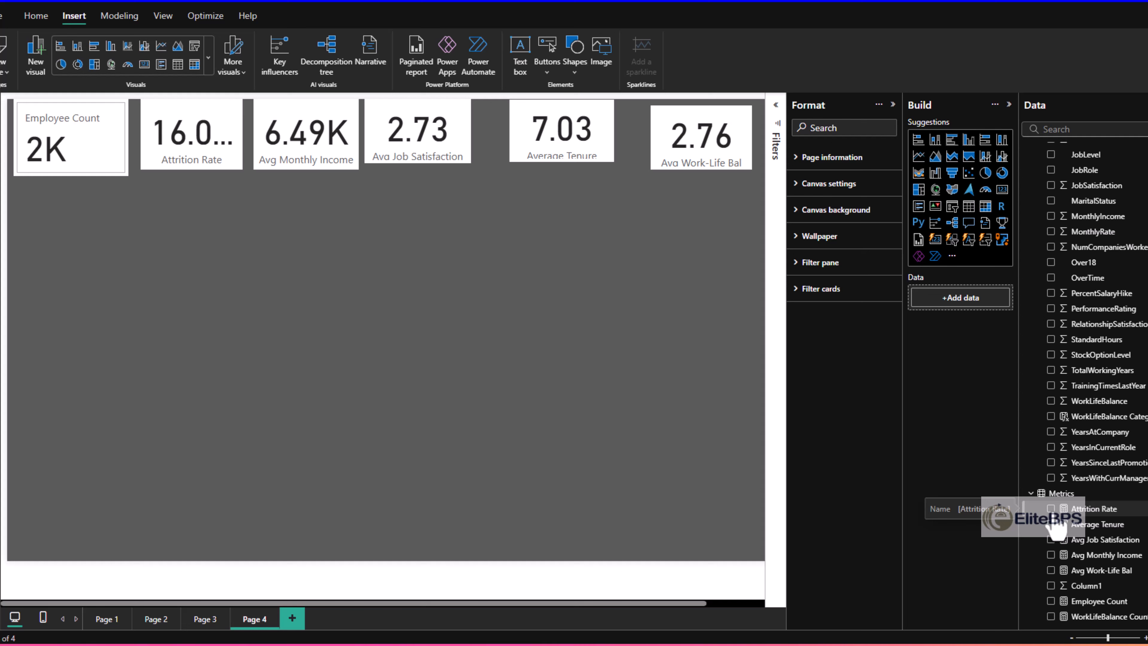
Step: Add a stacked column chart of Attrition Rate by JobRole below the Employee Count card
left_click(1051, 512)
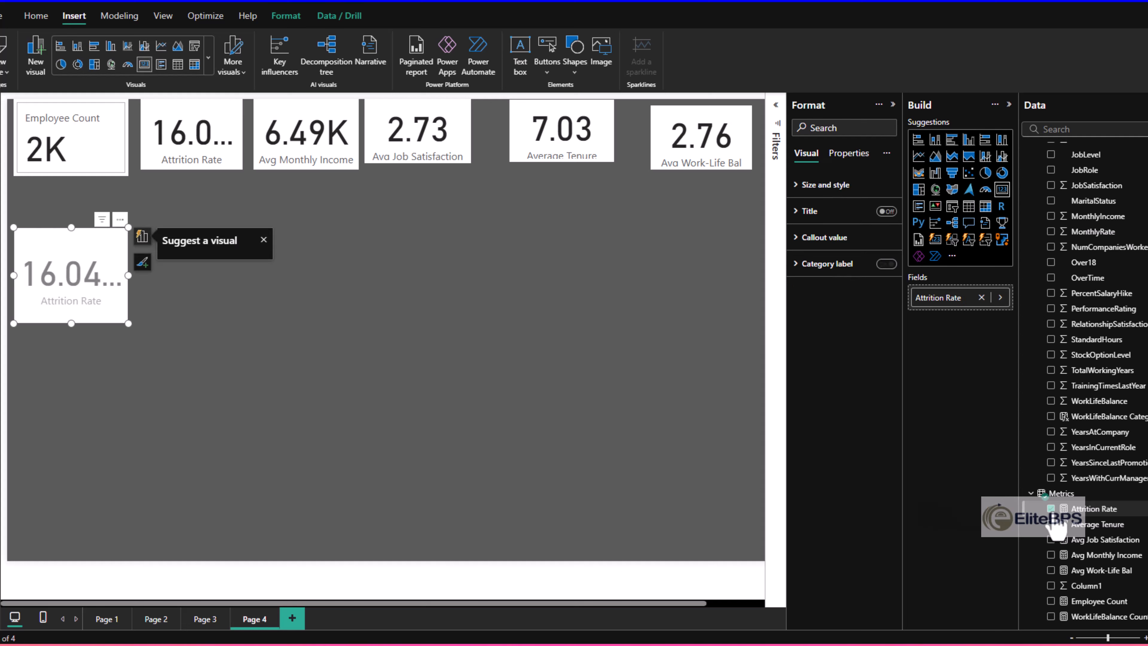
left_click(1051, 170)
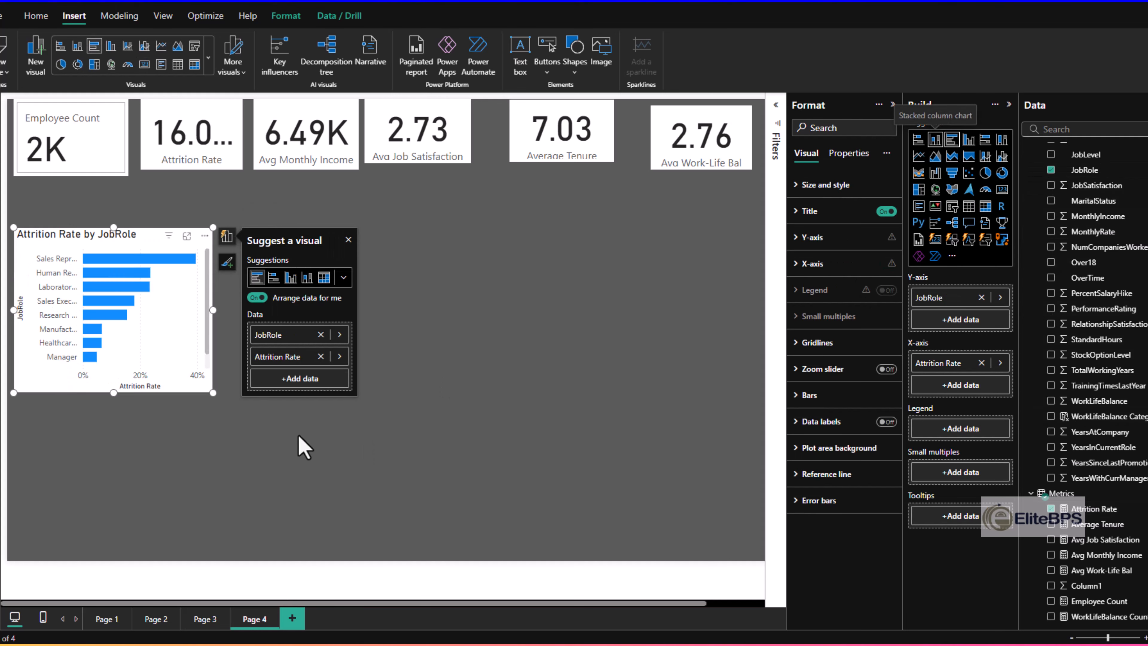
left_click(935, 139)
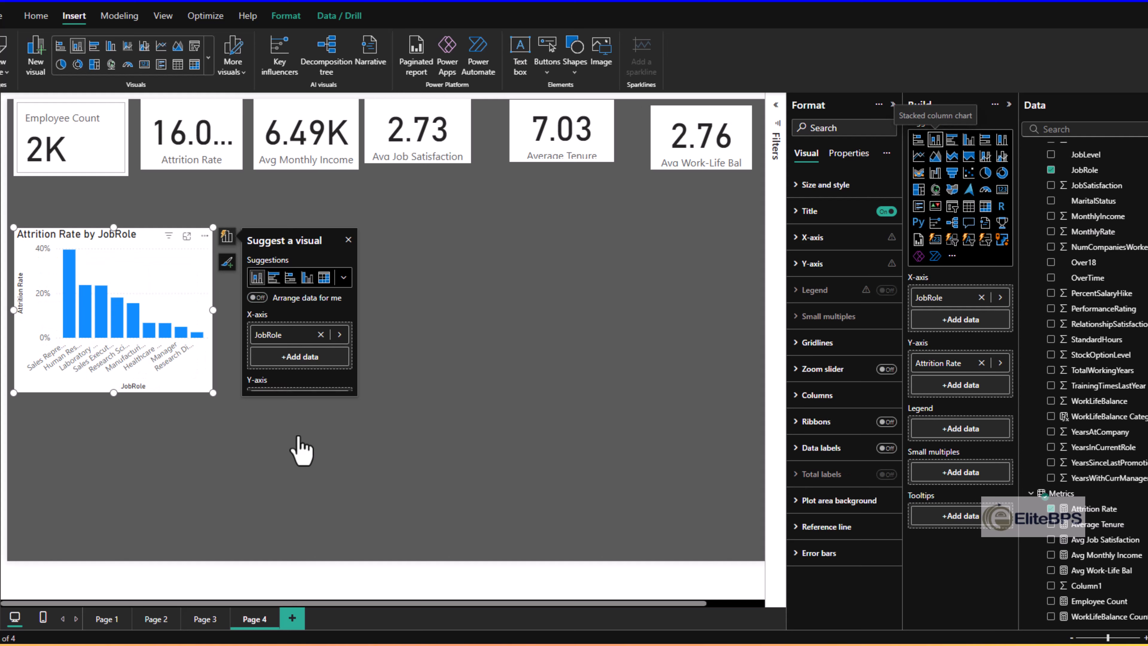
left_click(598, 298)
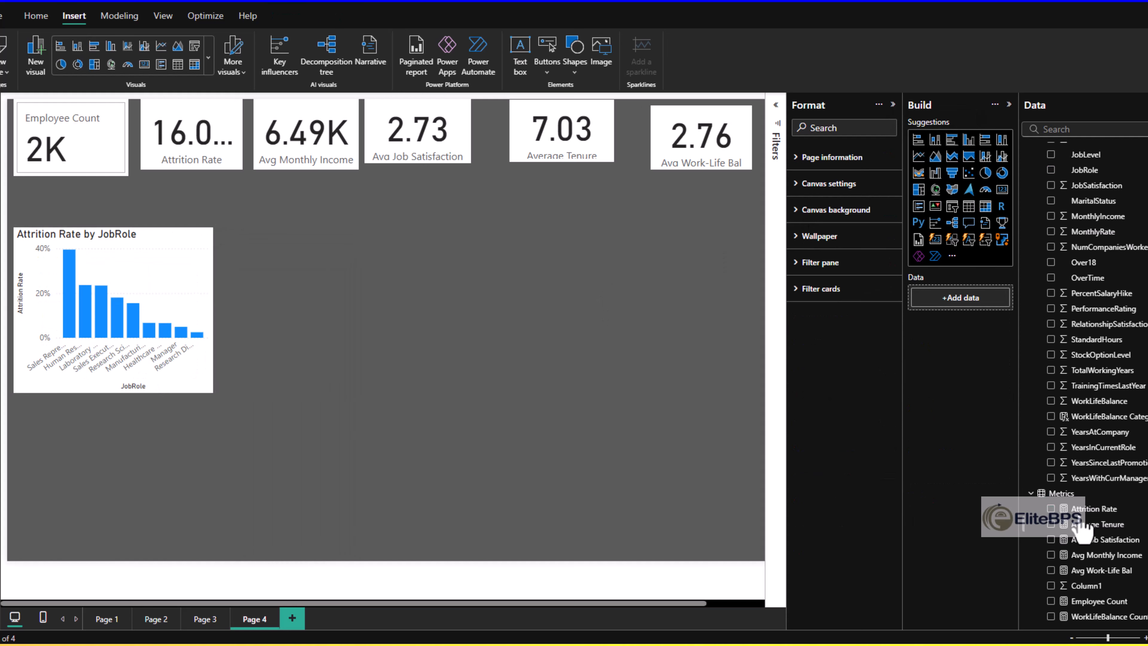
Step: Add a bar chart of Attrition Rate by MaritalStatus split by Gender, and place it below the Avg Work-Life Bal card
left_click(1051, 509)
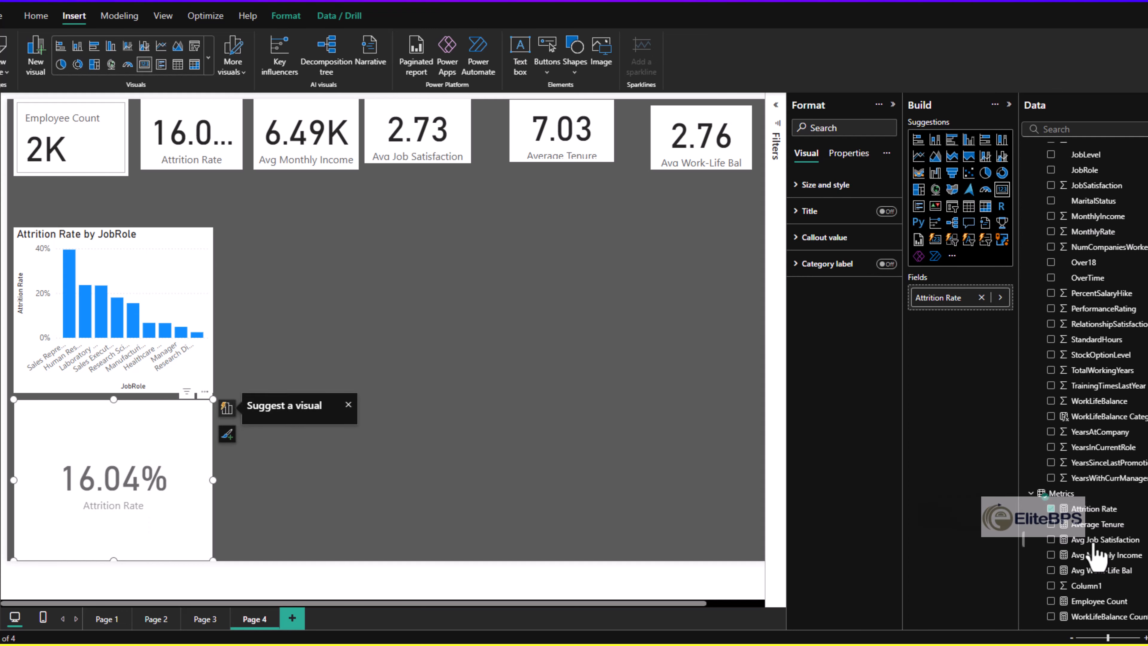
scroll(1093, 543, "up", 2)
left_click(1051, 288)
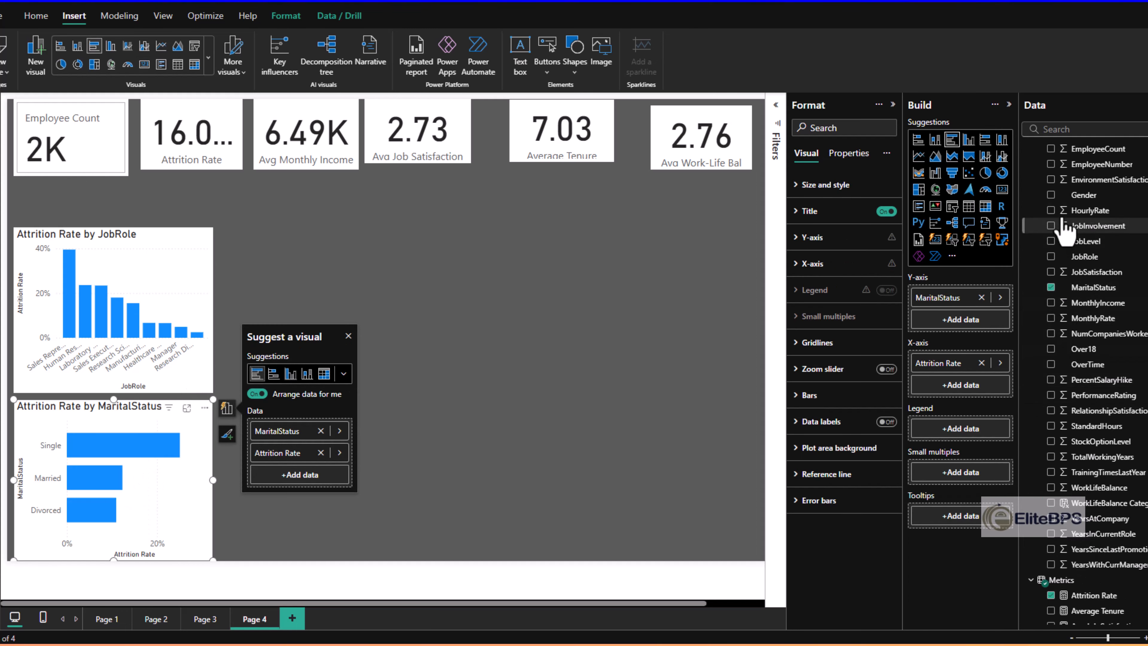
left_click(1051, 195)
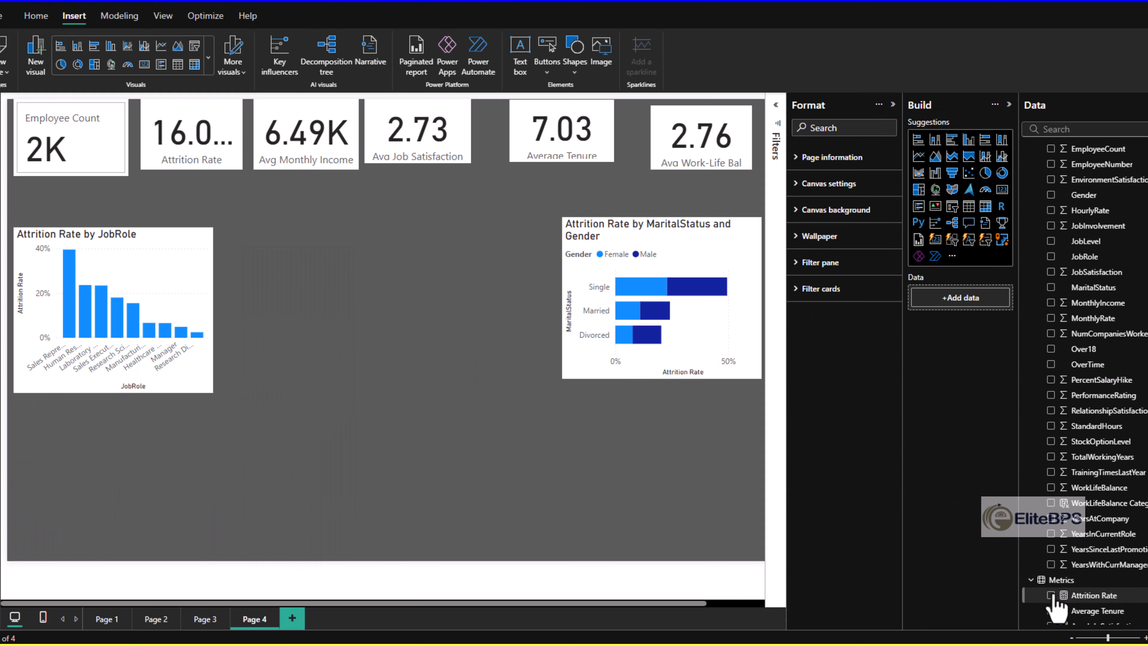
Step: Add a stacked column chart of Attrition Rate by JobLevel beside the JobRole chart
left_click(1050, 595)
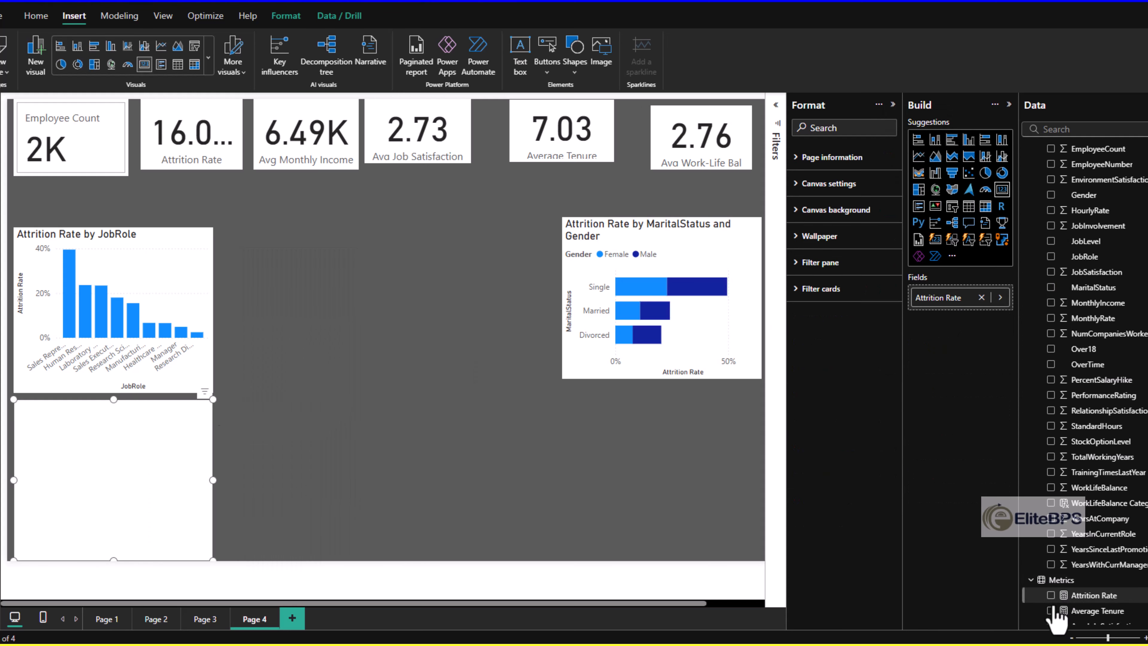
left_click(1051, 242)
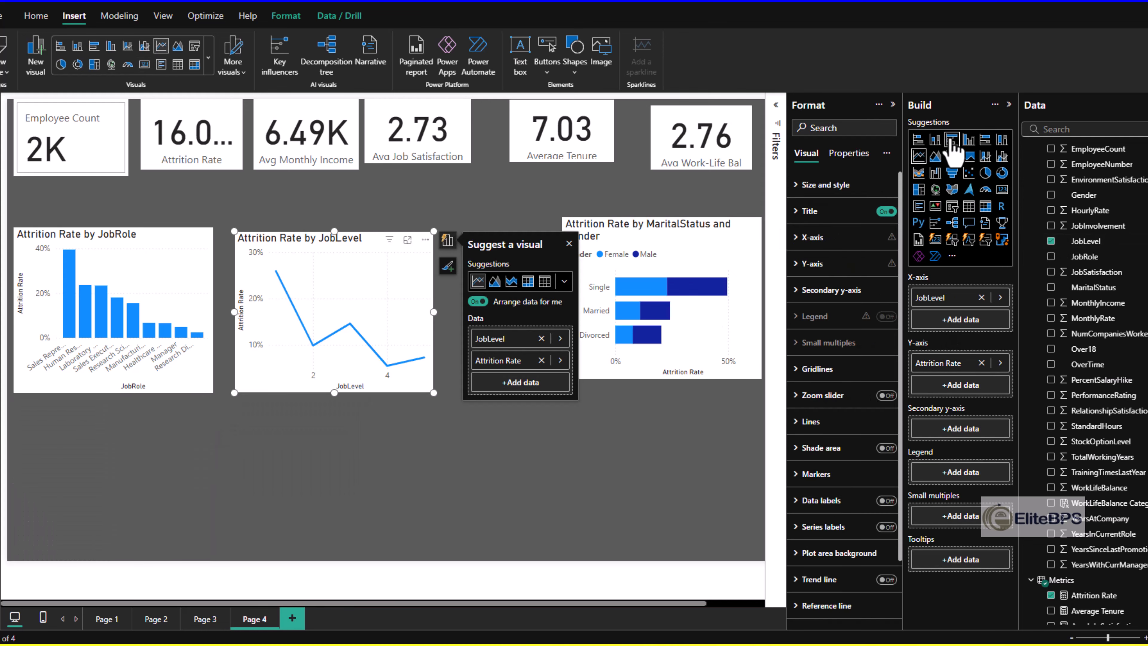
left_click(952, 141)
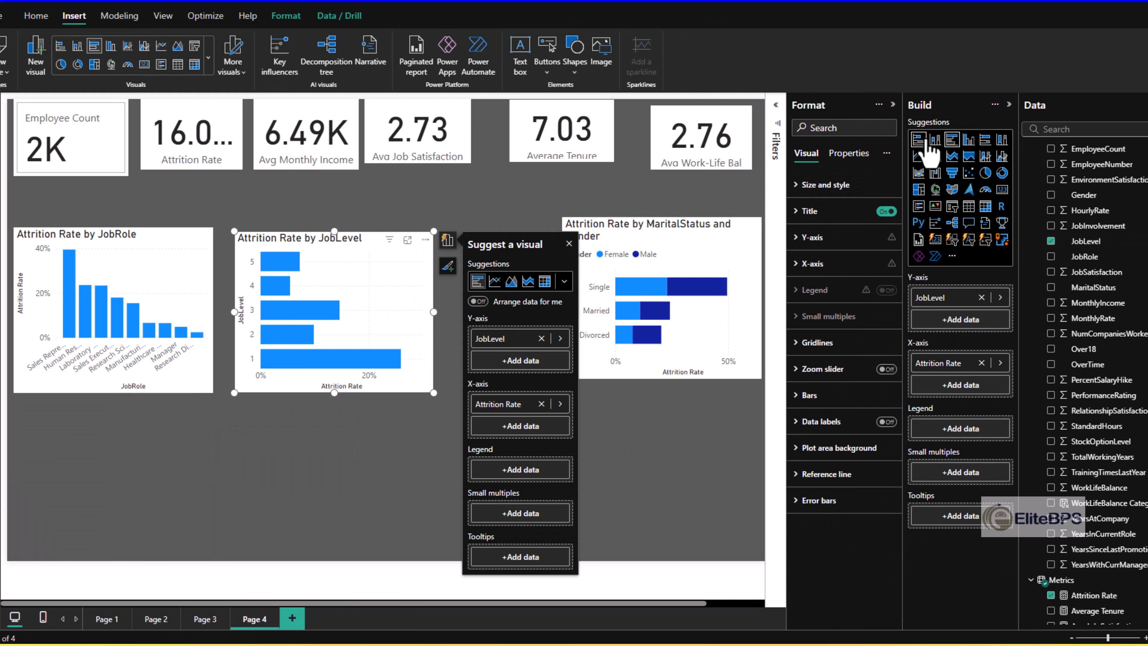
left_click(937, 141)
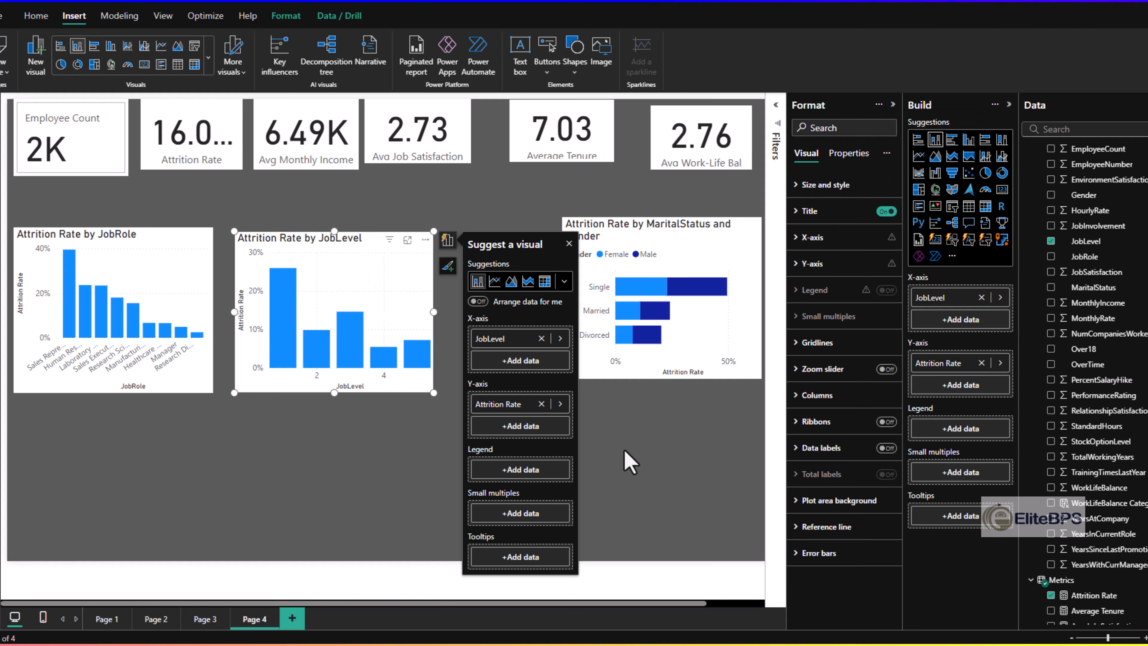
left_click(629, 461)
Step: Add a clustered bar chart of Attrition Rate by Age Band below the JobRole chart
scroll(1053, 529, "down", 2)
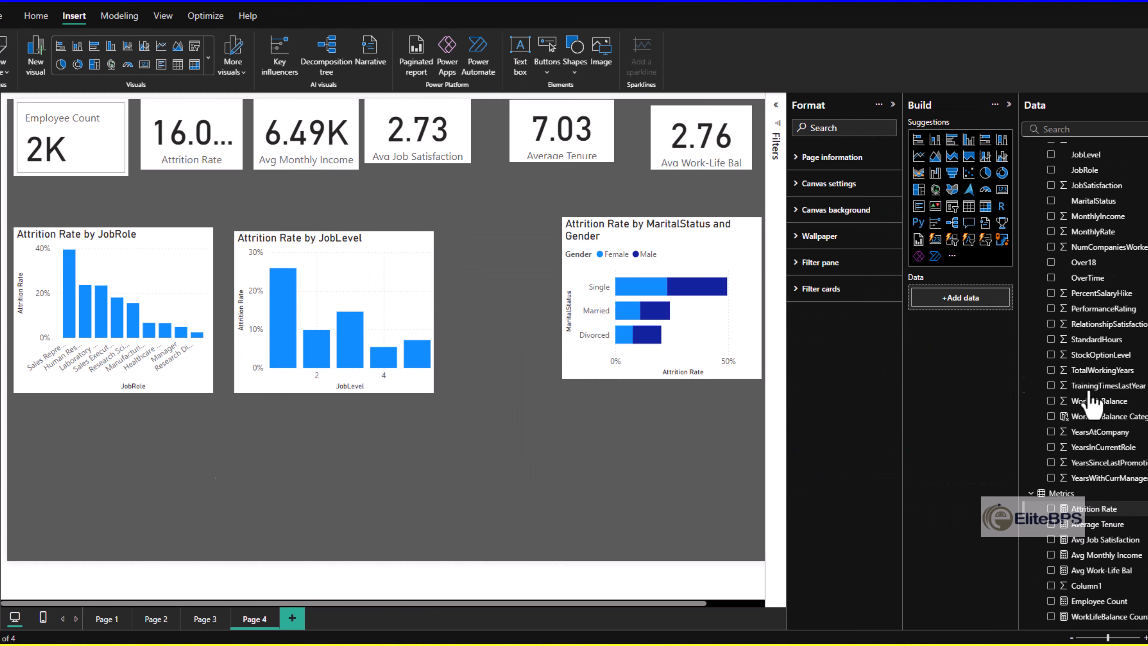
left_click(1051, 508)
scroll(1075, 317, "up", 6)
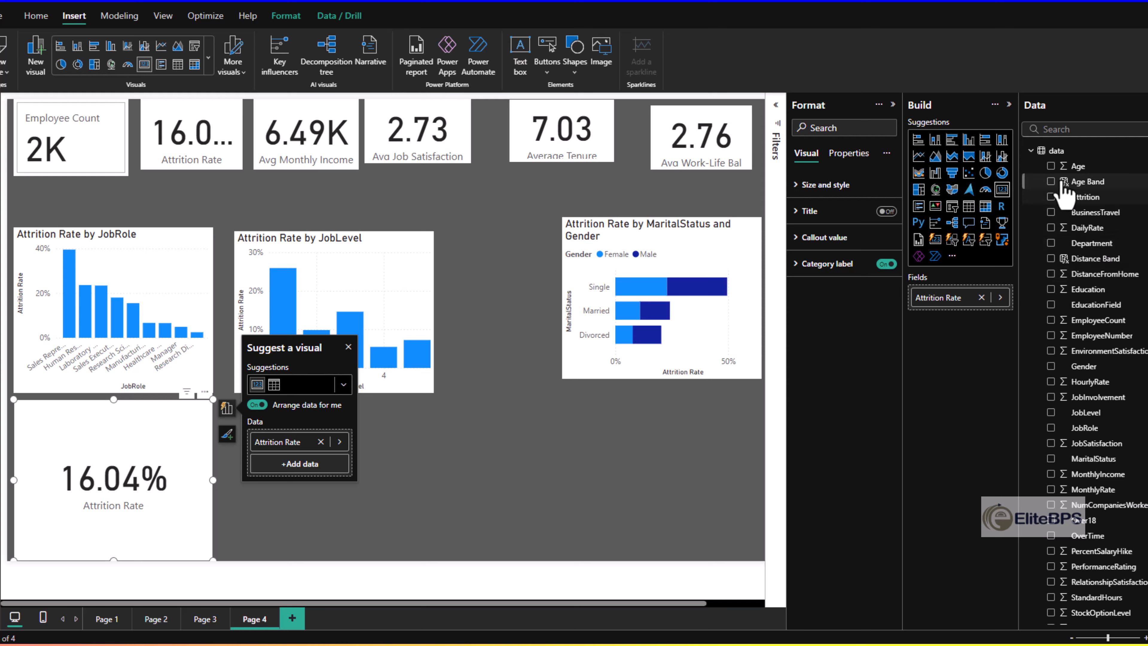
left_click(1051, 182)
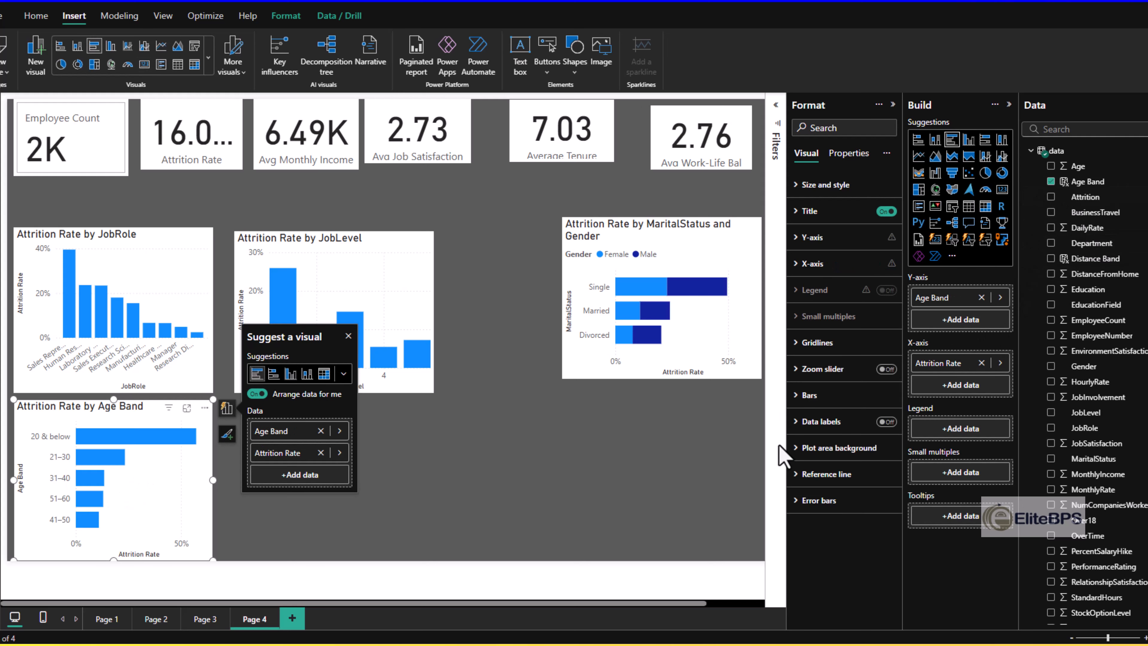
left_click(723, 470)
Step: Add a clustered bar chart of Attrition Rate by Department below the JobLevel chart
scroll(1068, 519, "down", 5)
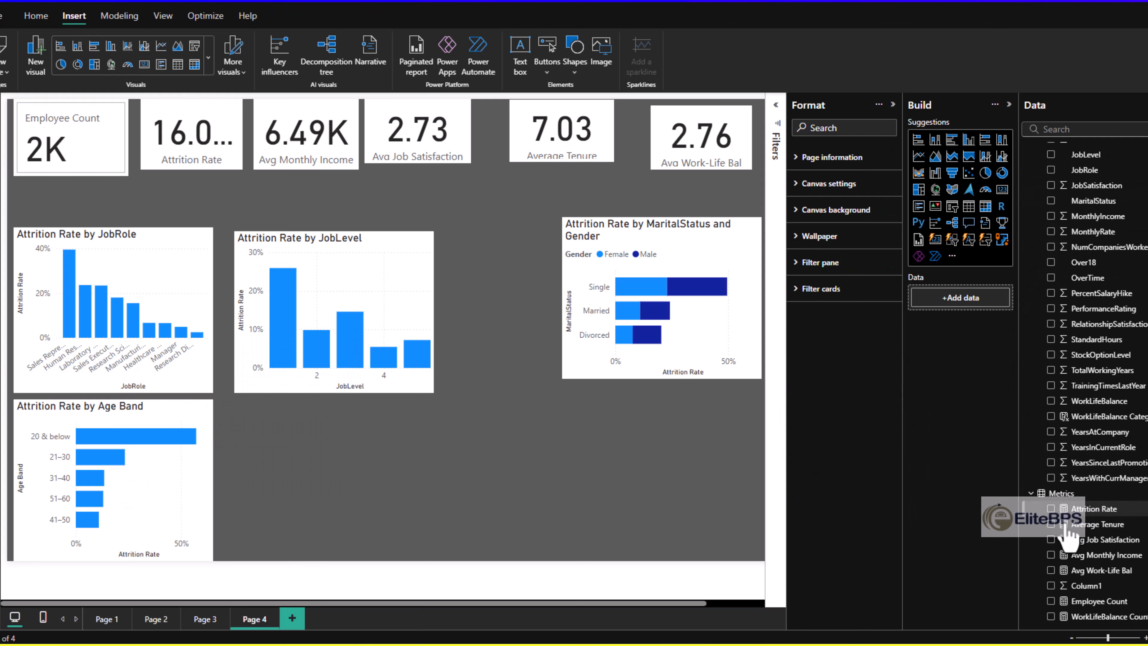
left_click(1051, 508)
scroll(1078, 318, "up", 1)
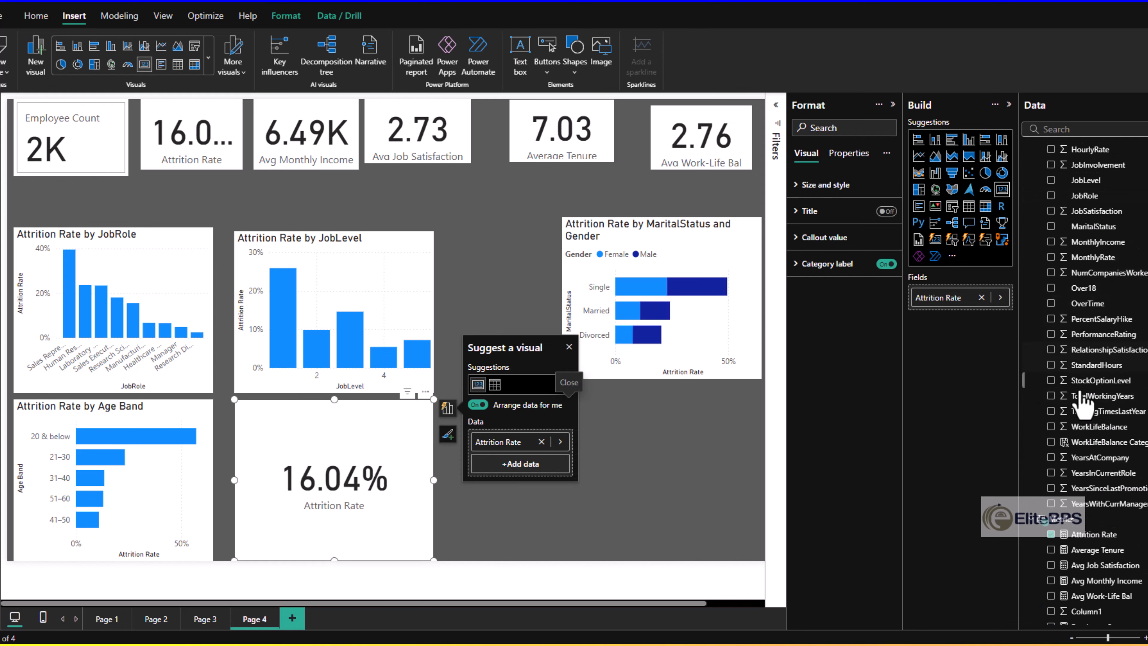
scroll(1085, 317, "up", 5)
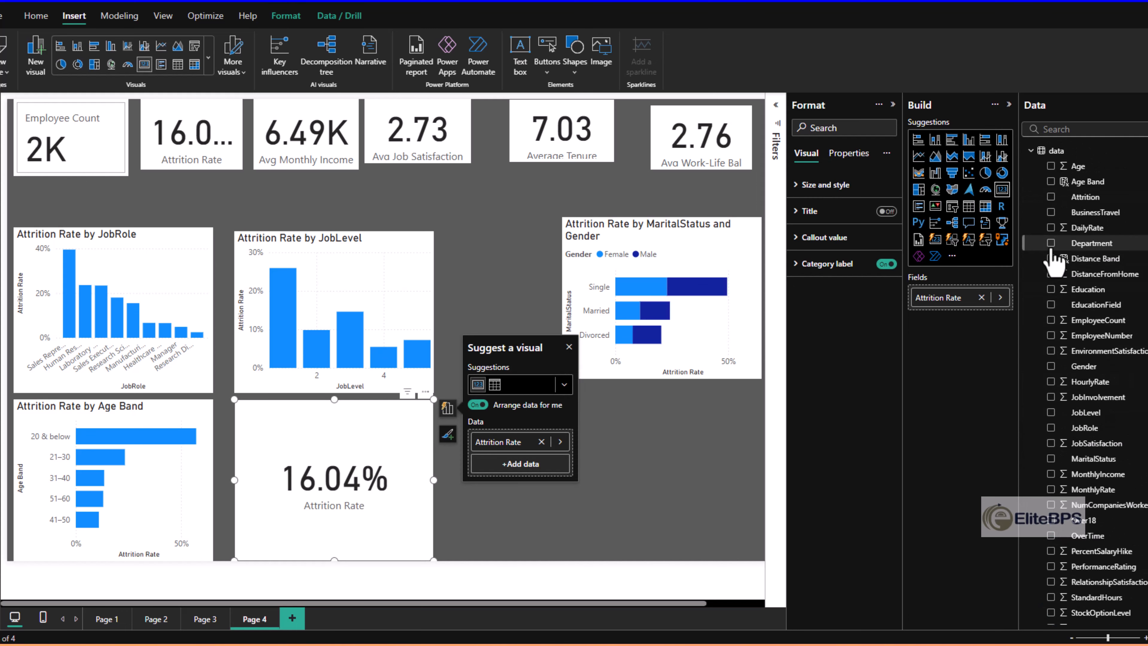
left_click(1051, 242)
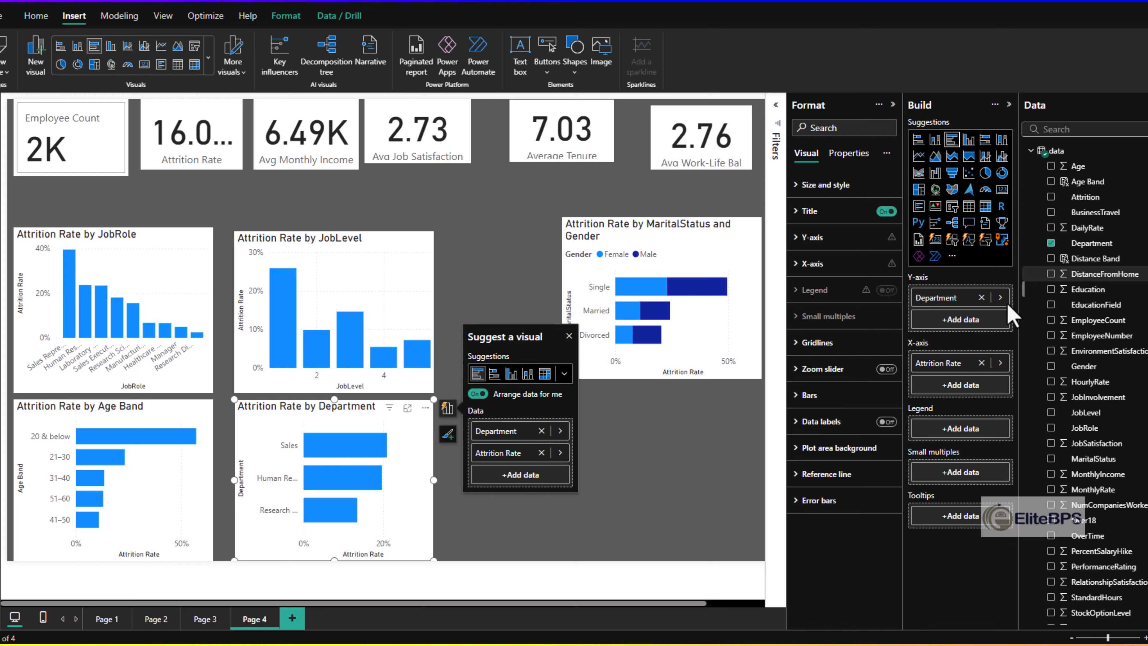
Step: Change the Attrition Rate by Department chart to a pie chart
left_click(986, 173)
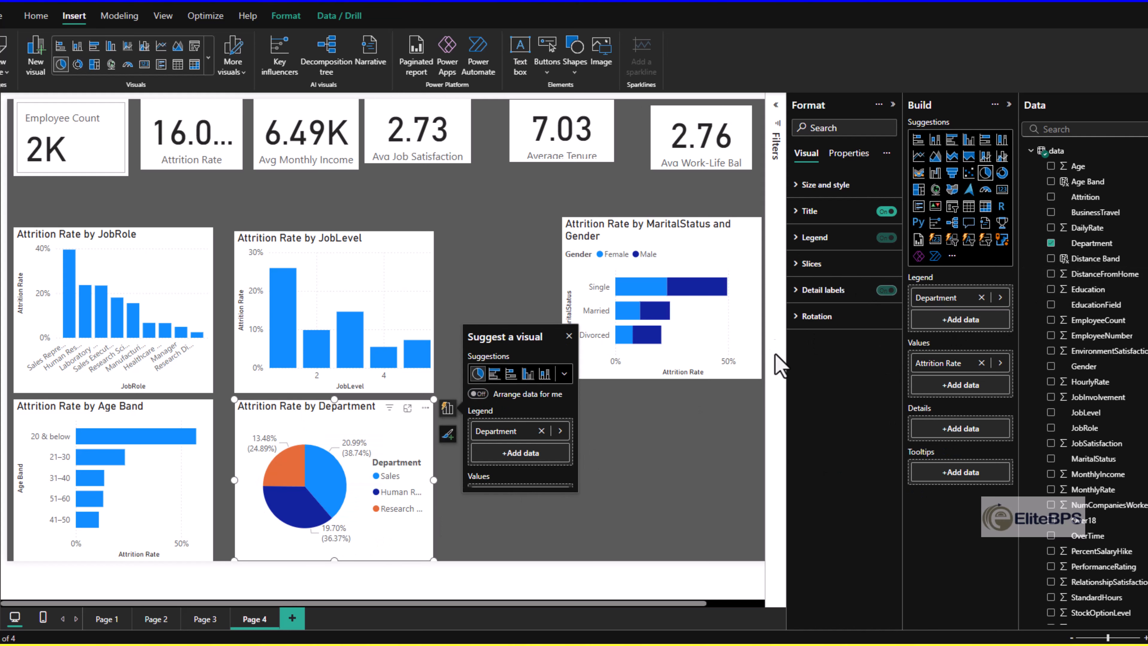
left_click(662, 442)
Step: Add a donut chart of Employee Count by WorkLifeBalance Category below the MaritalStatus chart and widen it
scroll(1078, 557, "down", 5)
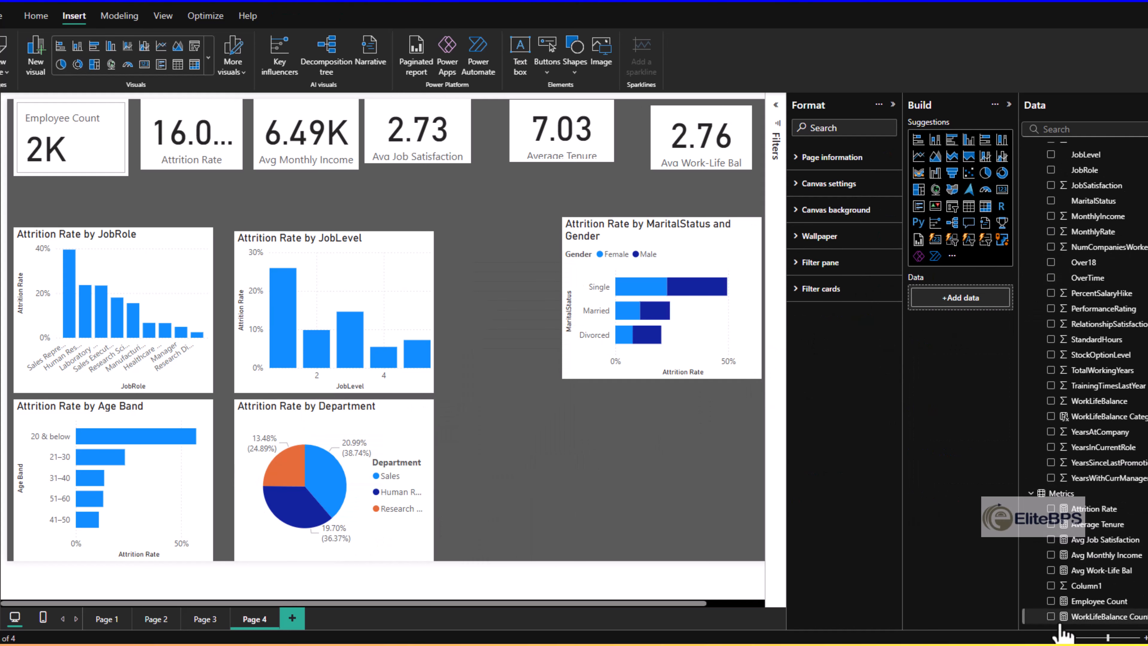
left_click(1050, 601)
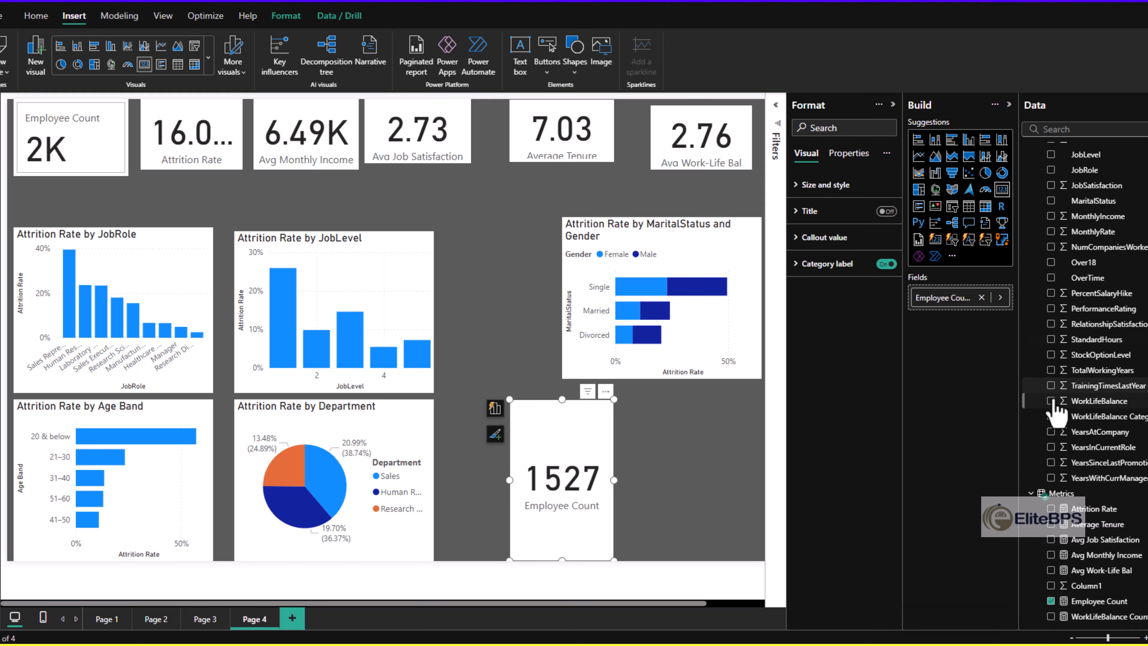
left_click(1051, 416)
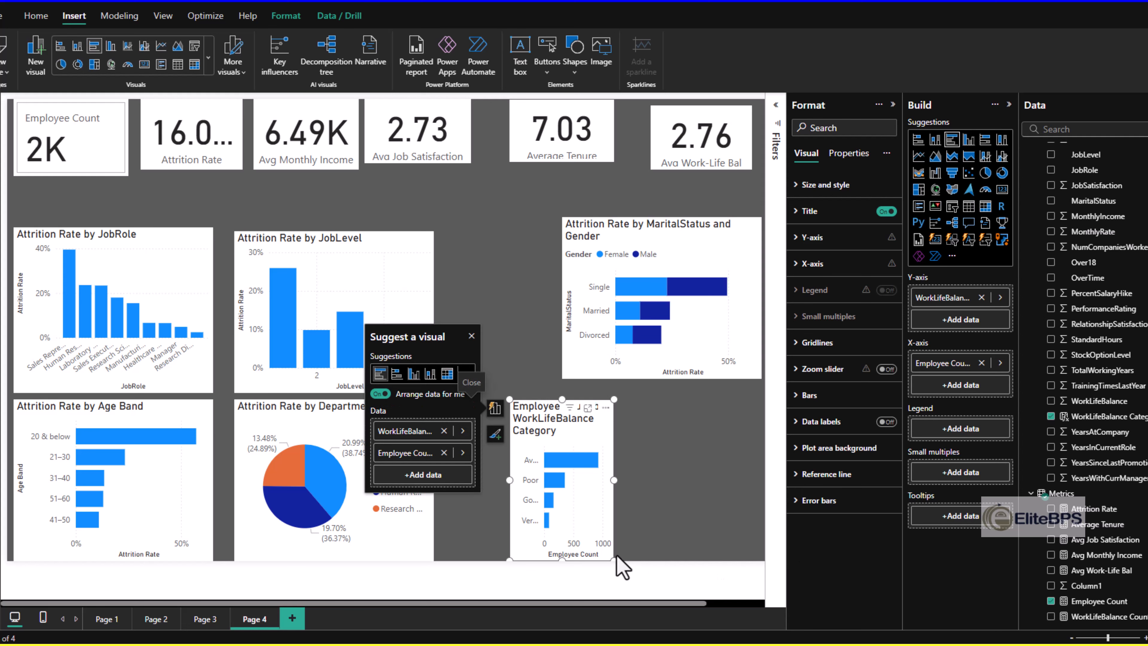
left_click(1002, 173)
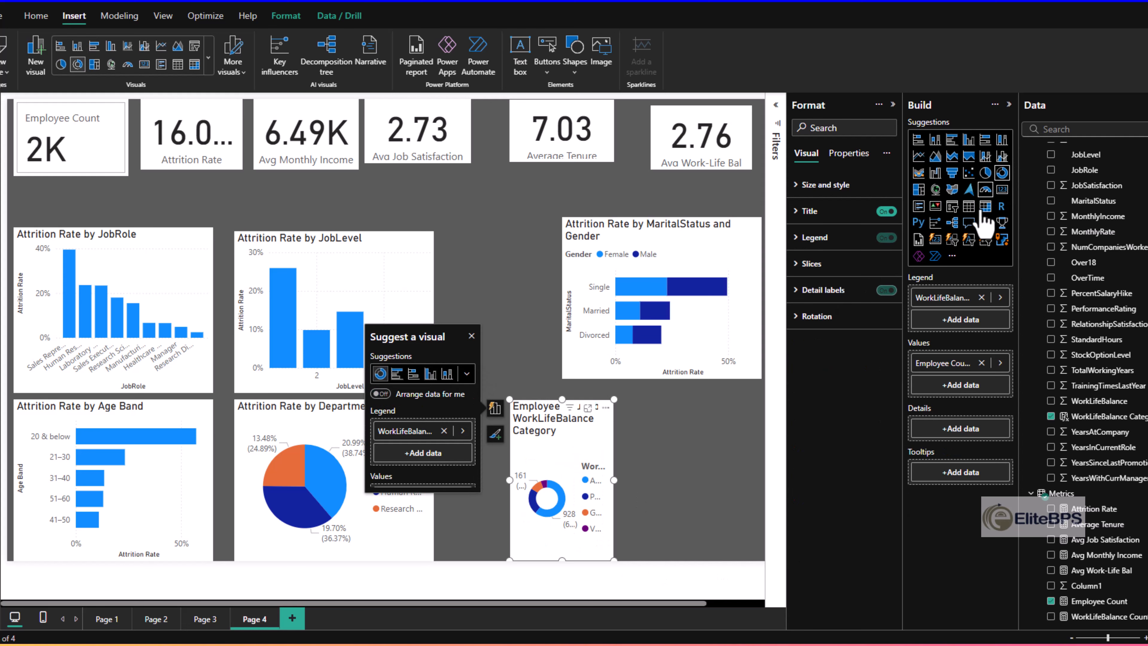
left_click_drag(613, 481, 668, 485)
left_click_drag(669, 485, 694, 486)
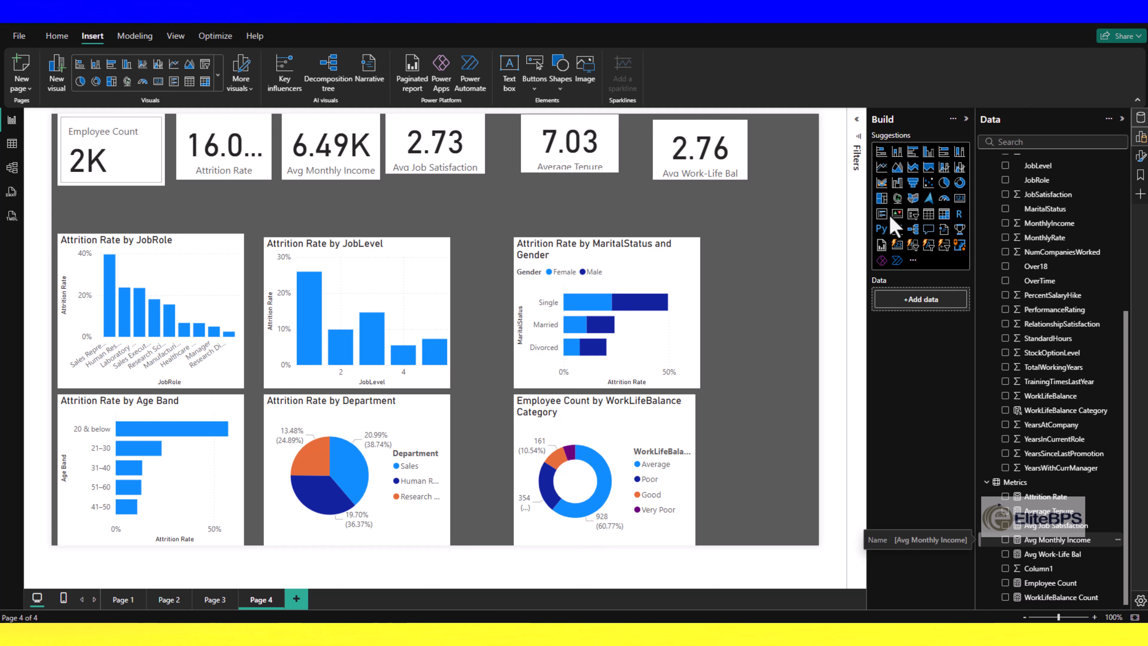
Step: Add a clustered column chart of Avg Monthly Income by JobRole beside the donut chart
left_click(1005, 541)
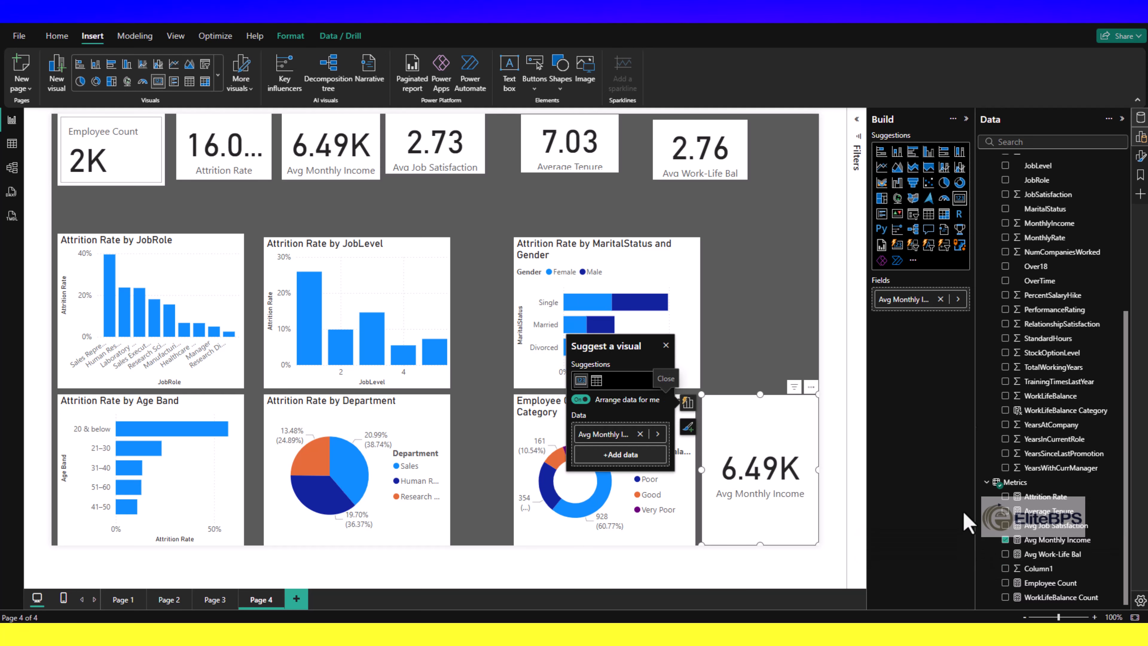
left_click(1004, 180)
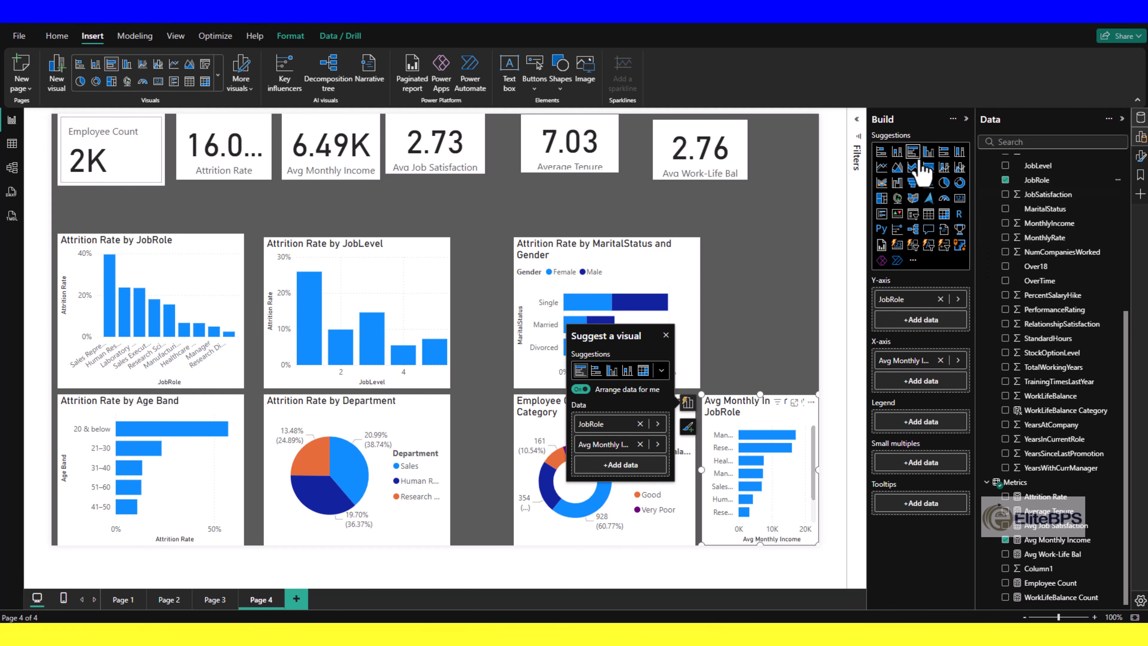
left_click(928, 156)
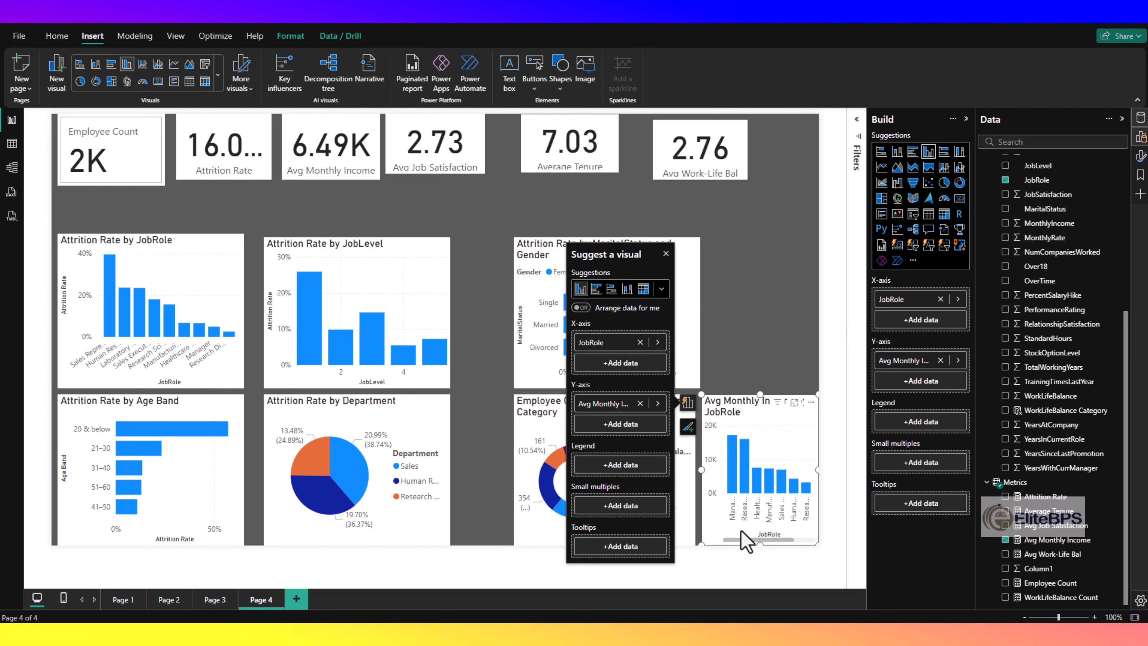
left_click_drag(701, 544, 454, 542)
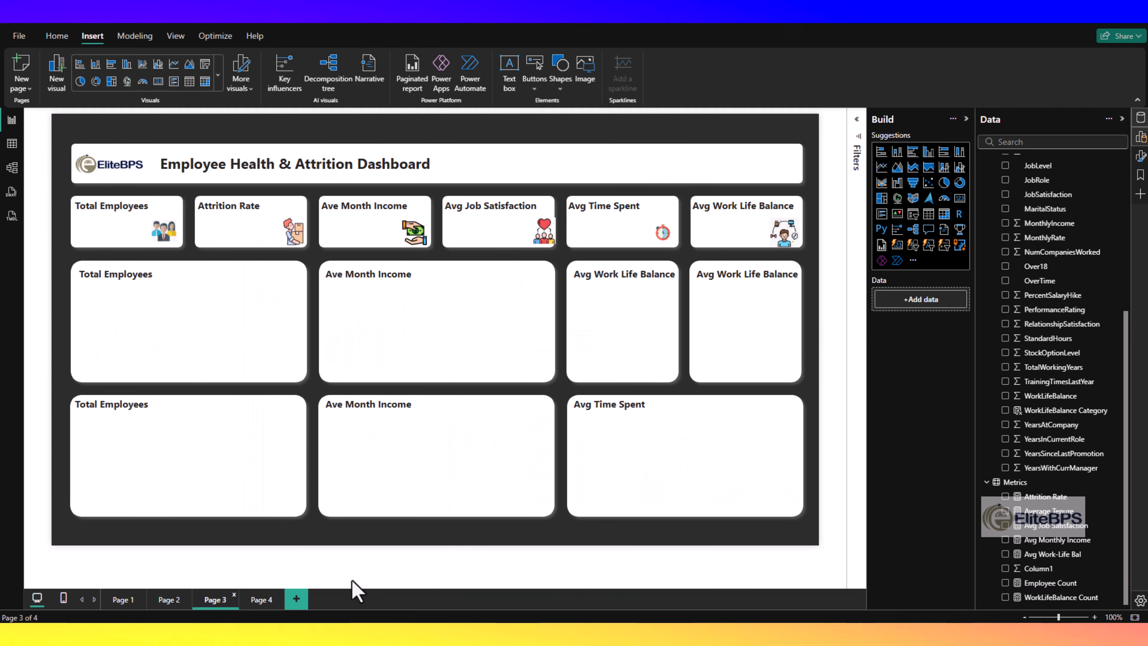
Step: Turn off the background and title for all visuals on Page 4
left_click(267, 599)
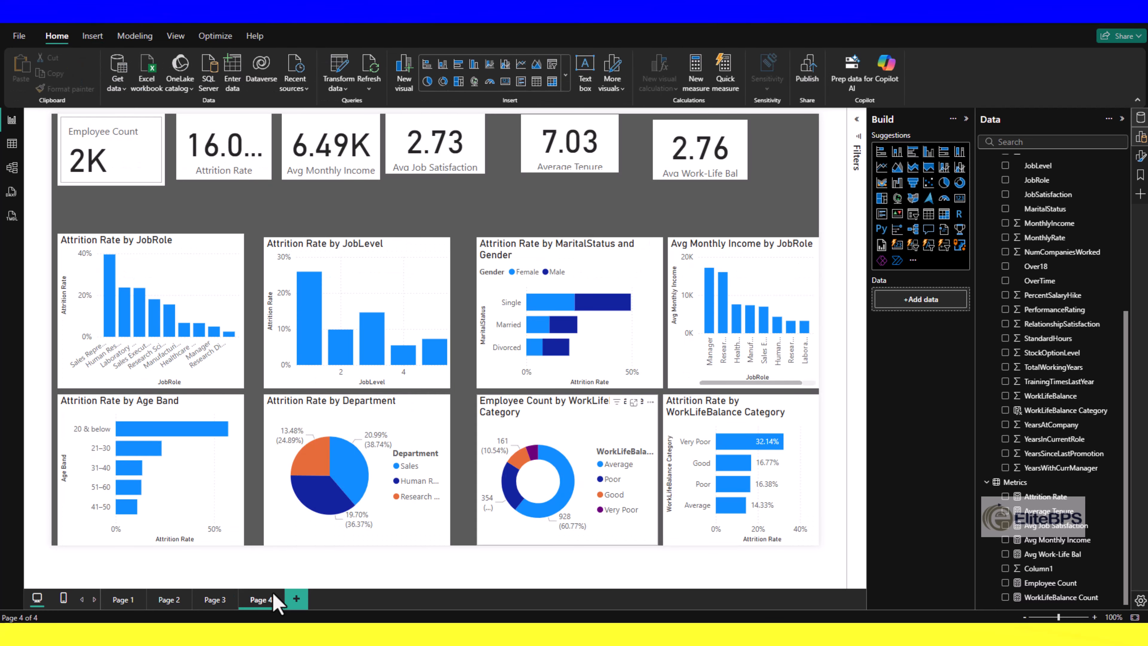
key("ctrl+a")
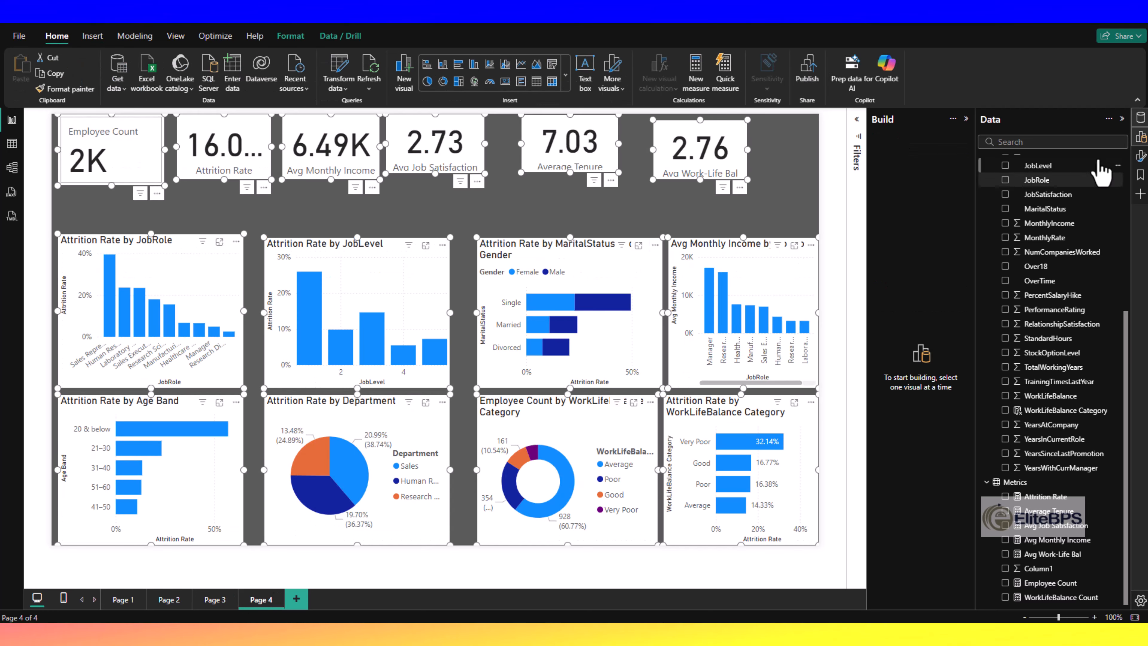
left_click(1141, 157)
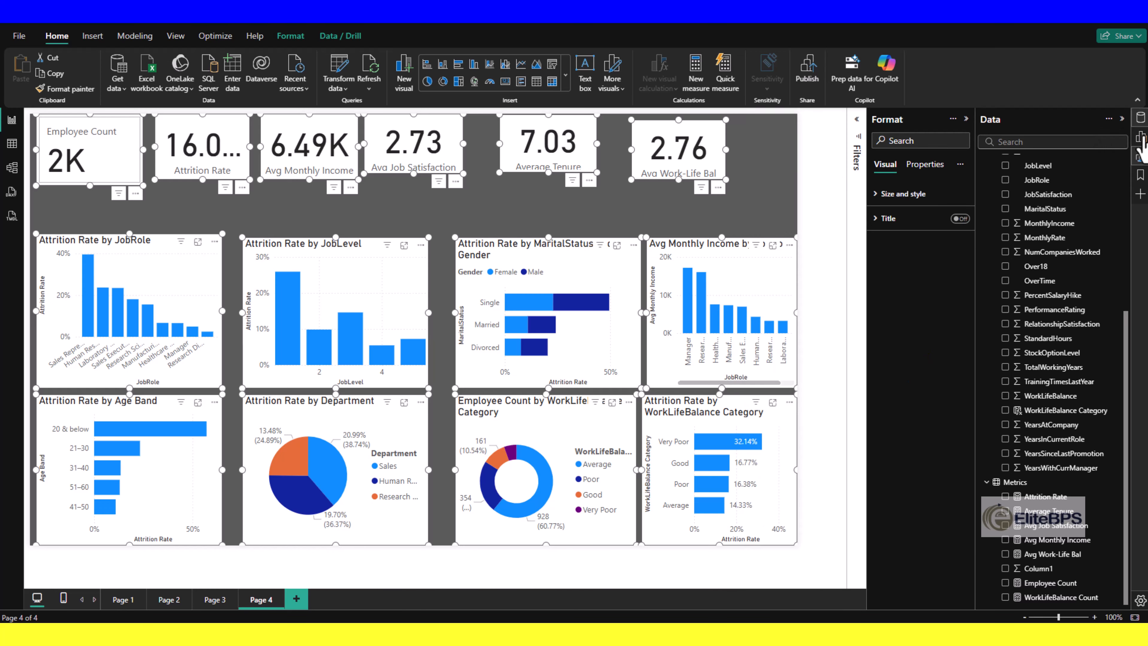
left_click(1142, 163)
left_click(1143, 161)
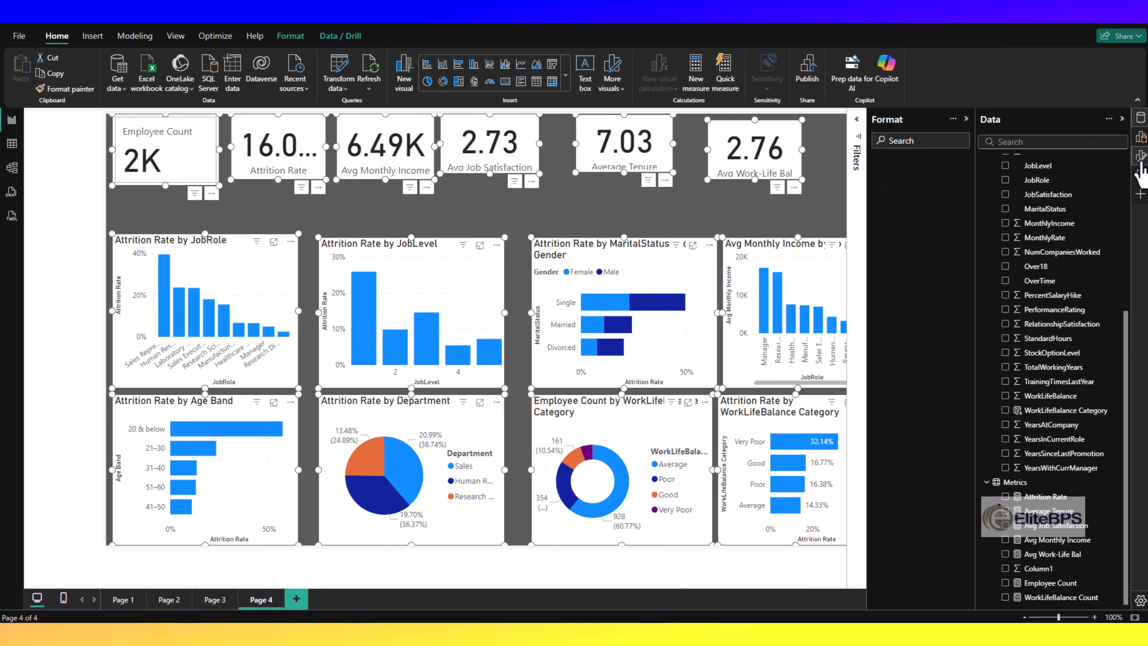
left_click(876, 195)
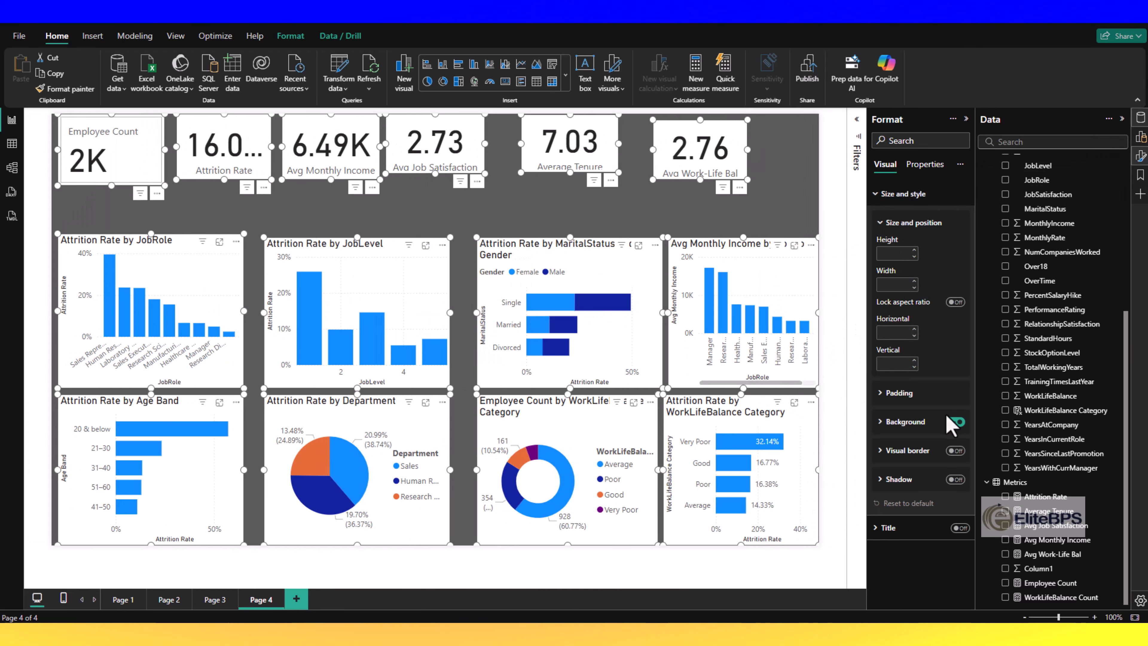
left_click(954, 423)
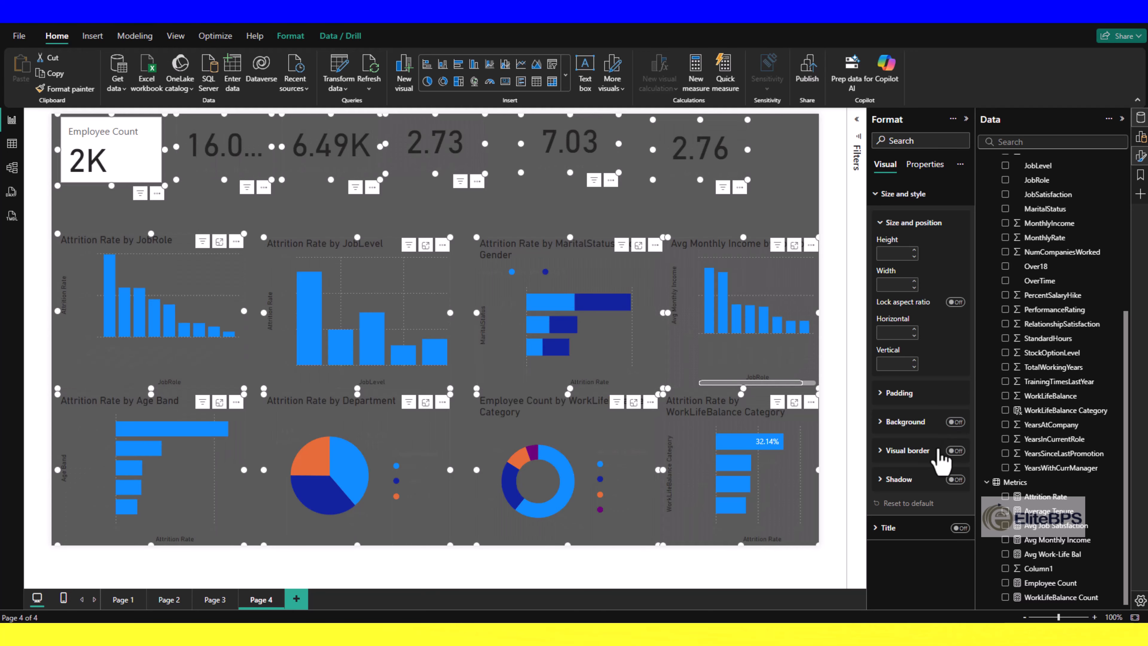
left_click(910, 527)
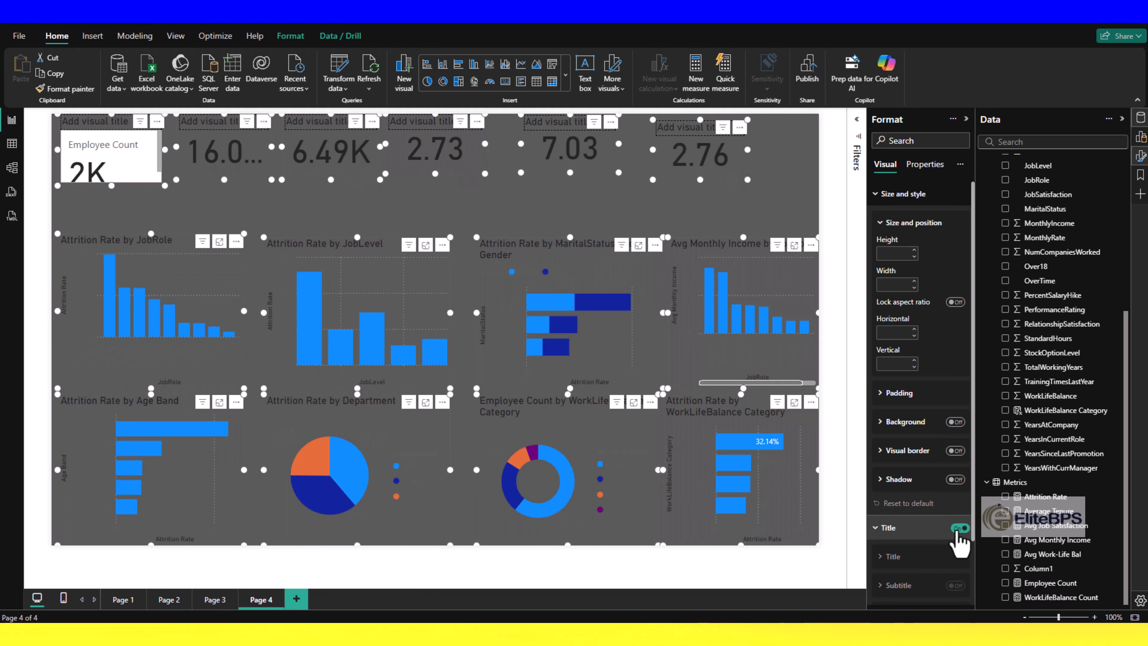
left_click(259, 247)
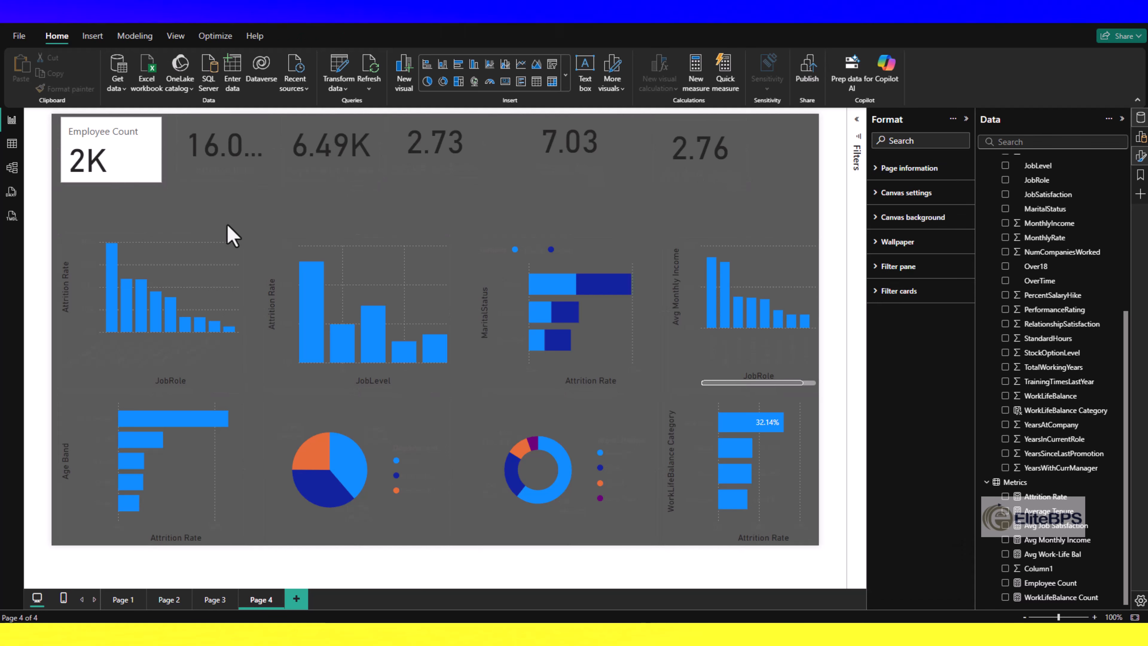
Step: Turn off the card background of the Employee Count card
left_click(136, 177)
left_click(205, 177)
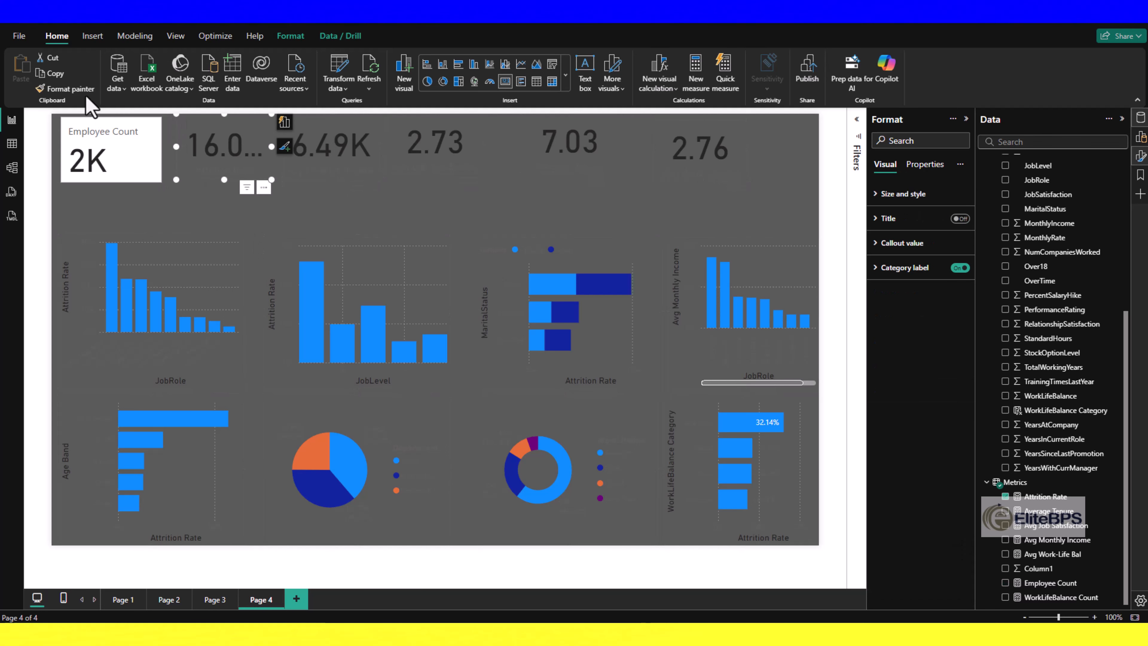
left_click(122, 174)
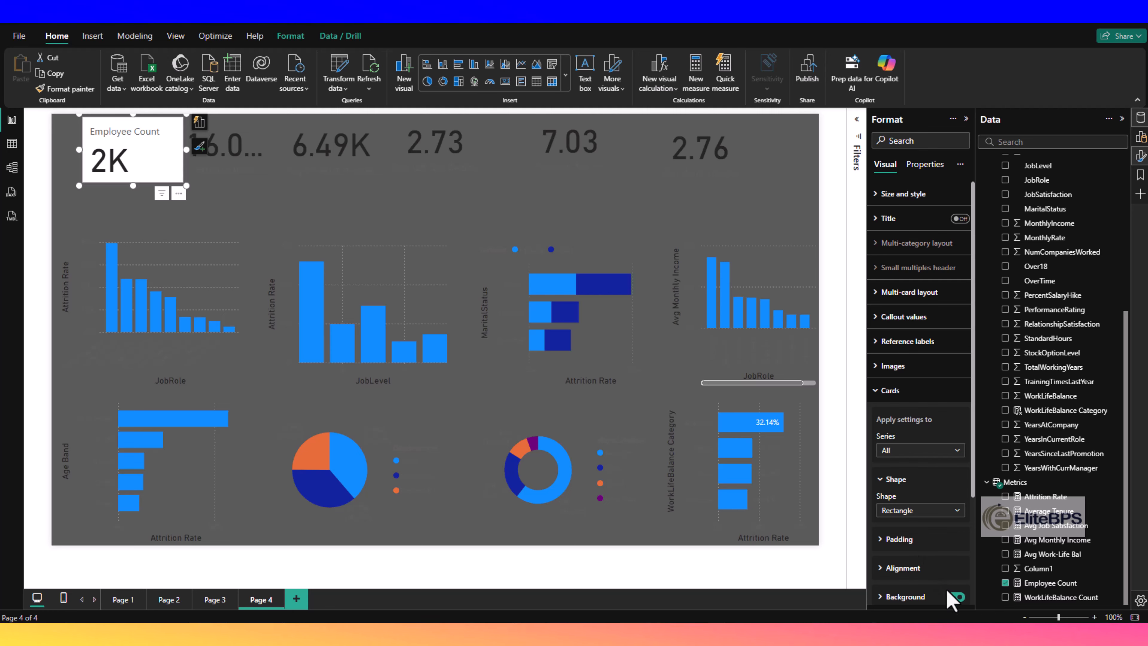
left_click(955, 597)
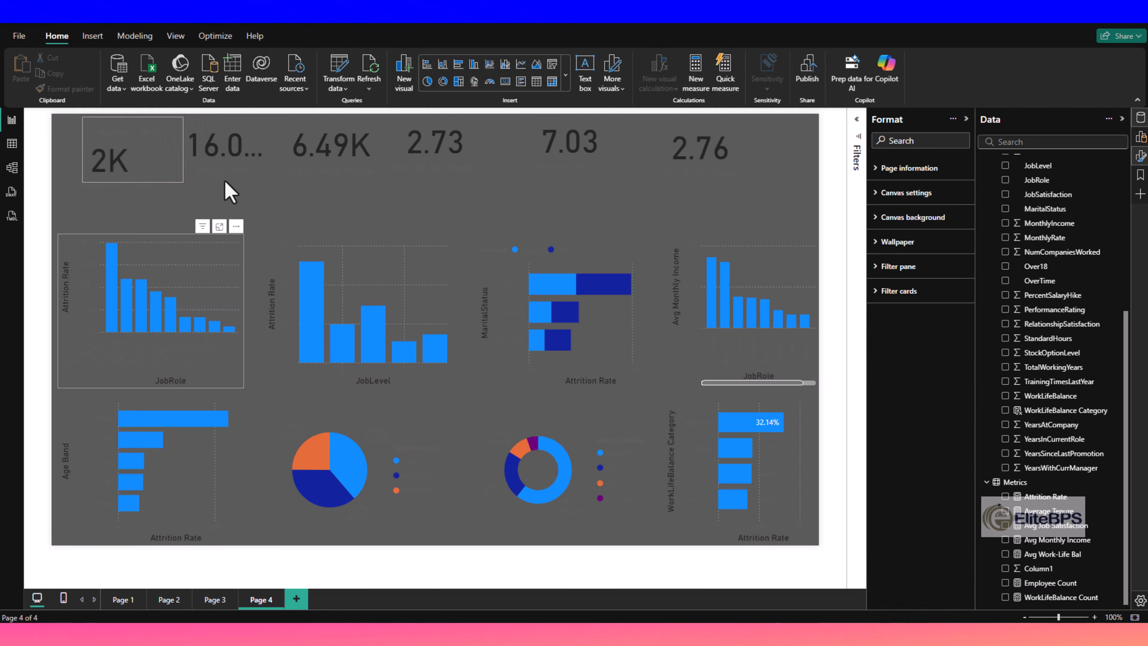
Step: Set the callout value font size to 20 for the five measure cards beside the Employee Count card
left_click(271, 167, "ctrl")
left_click(323, 167, "ctrl")
left_click(428, 168, "ctrl")
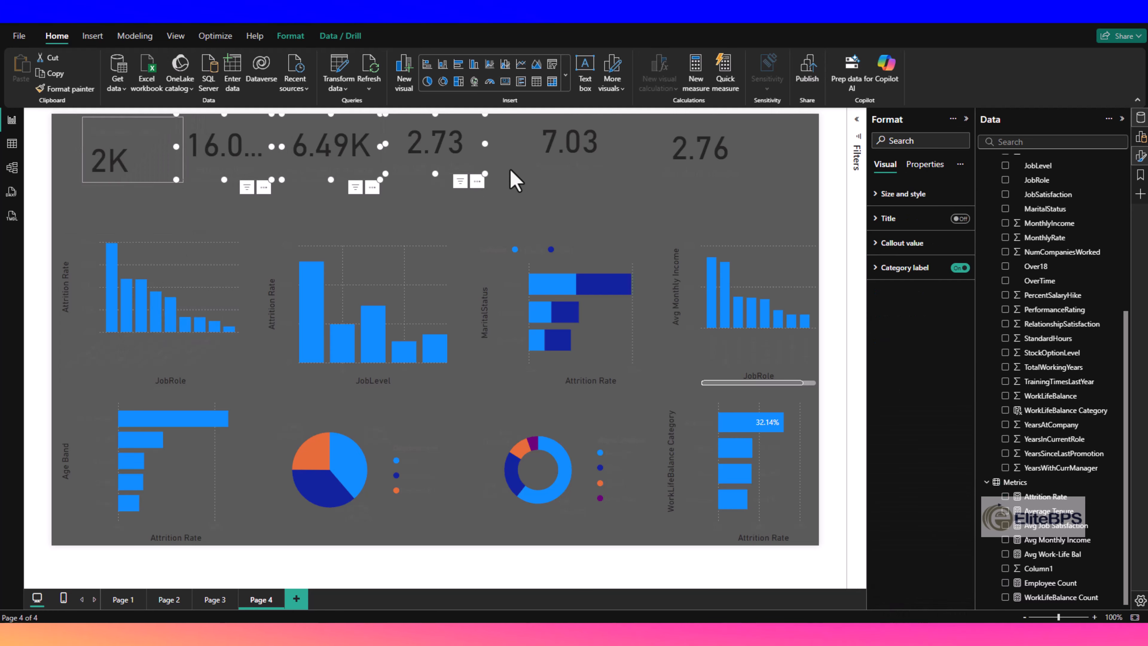
left_click(555, 178, "ctrl")
left_click(692, 178, "ctrl")
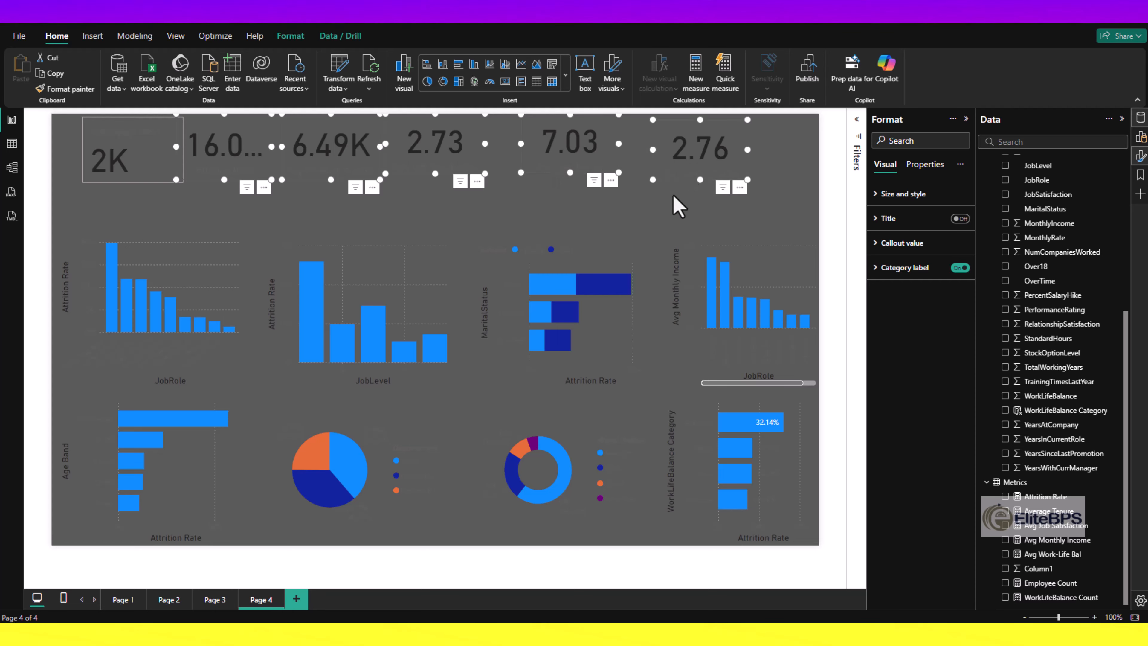
left_click(902, 243)
left_click(946, 283)
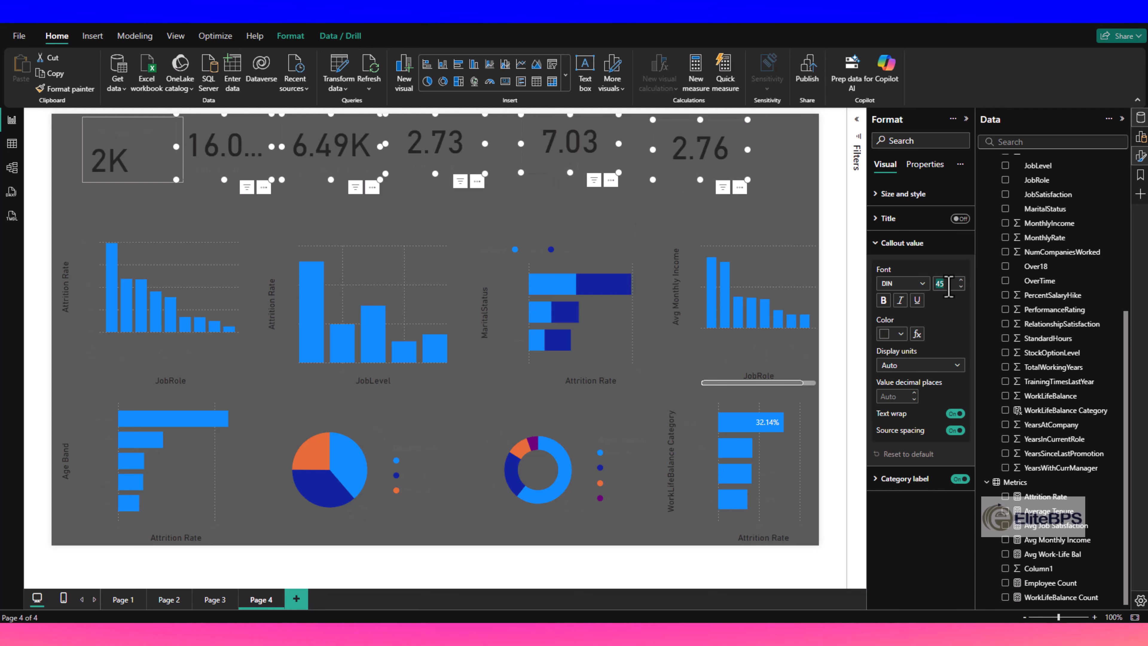
type("20")
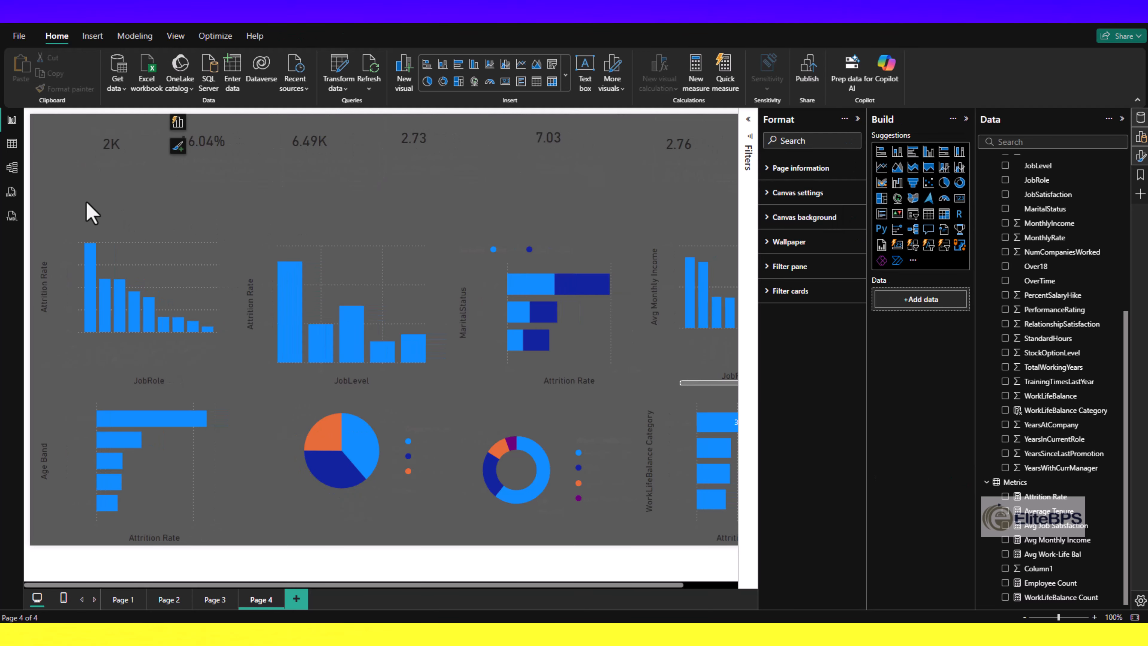
Step: Move all visuals from Page 4 onto the dashboard layout on Page 3
key("ctrl+a")
key("ctrl+c")
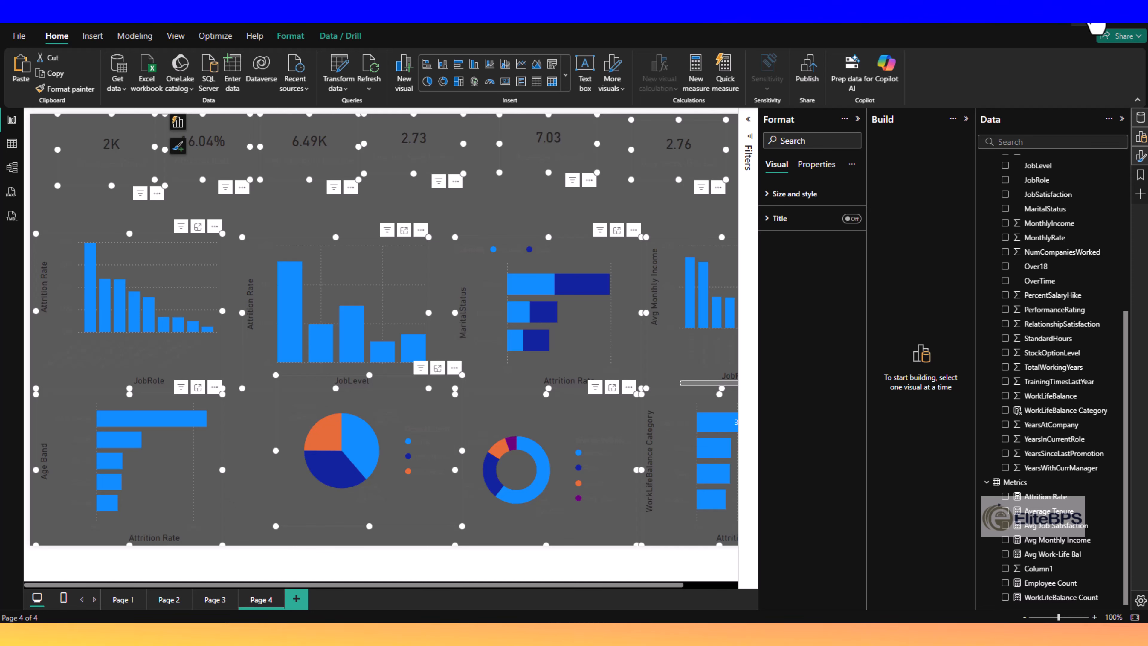
key("Delete")
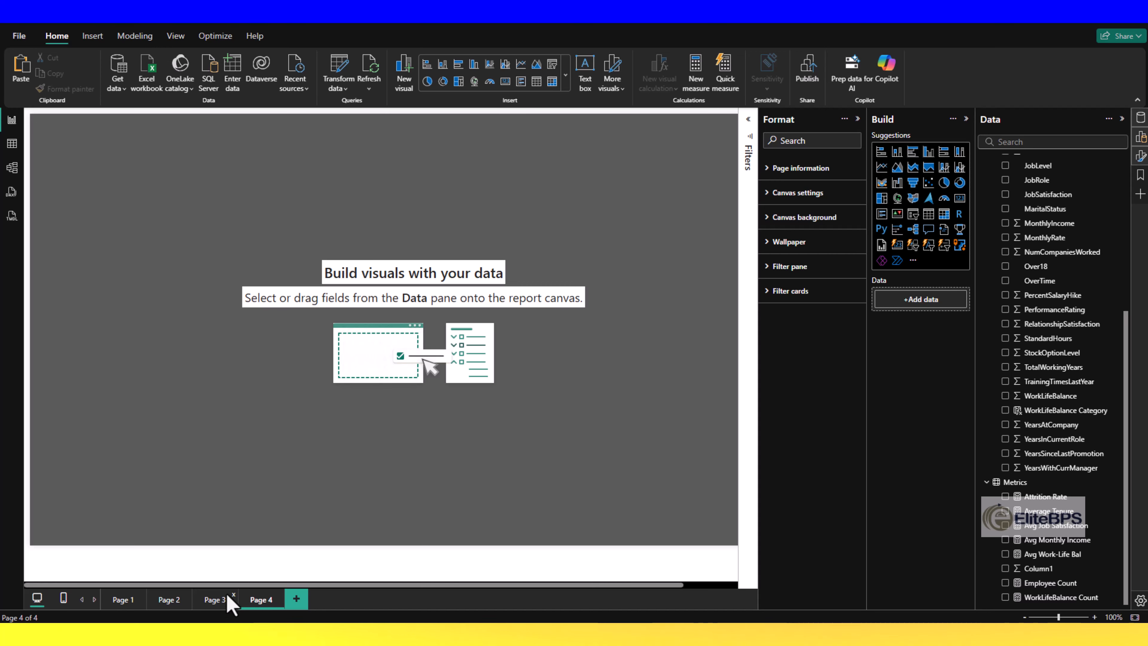
left_click(215, 599)
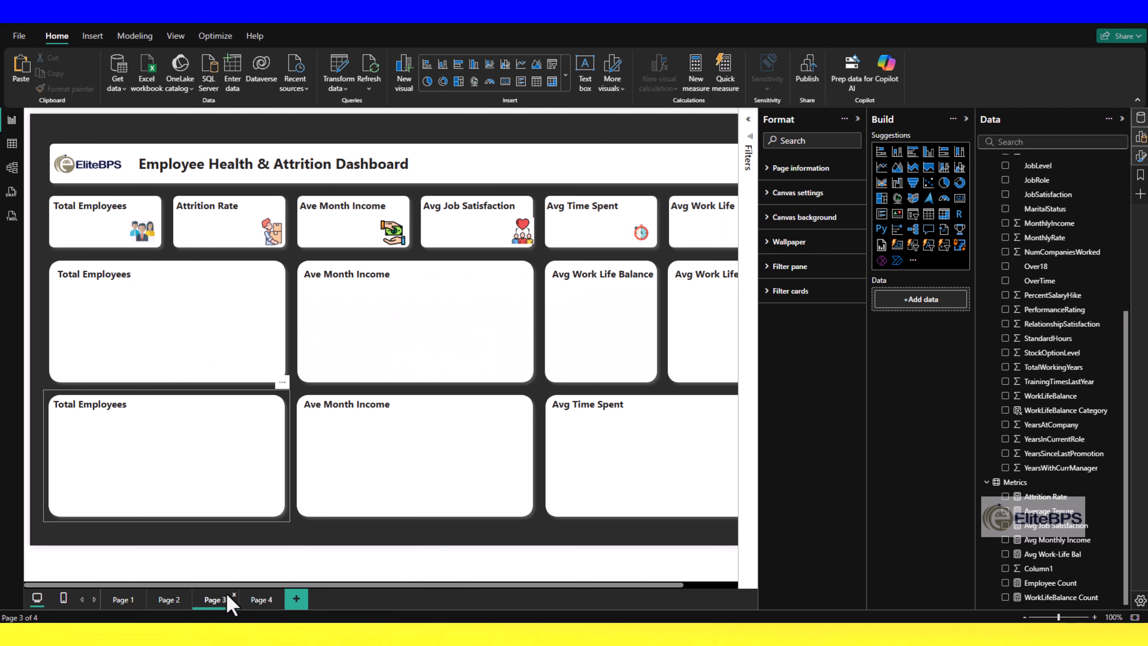
key("ctrl+a")
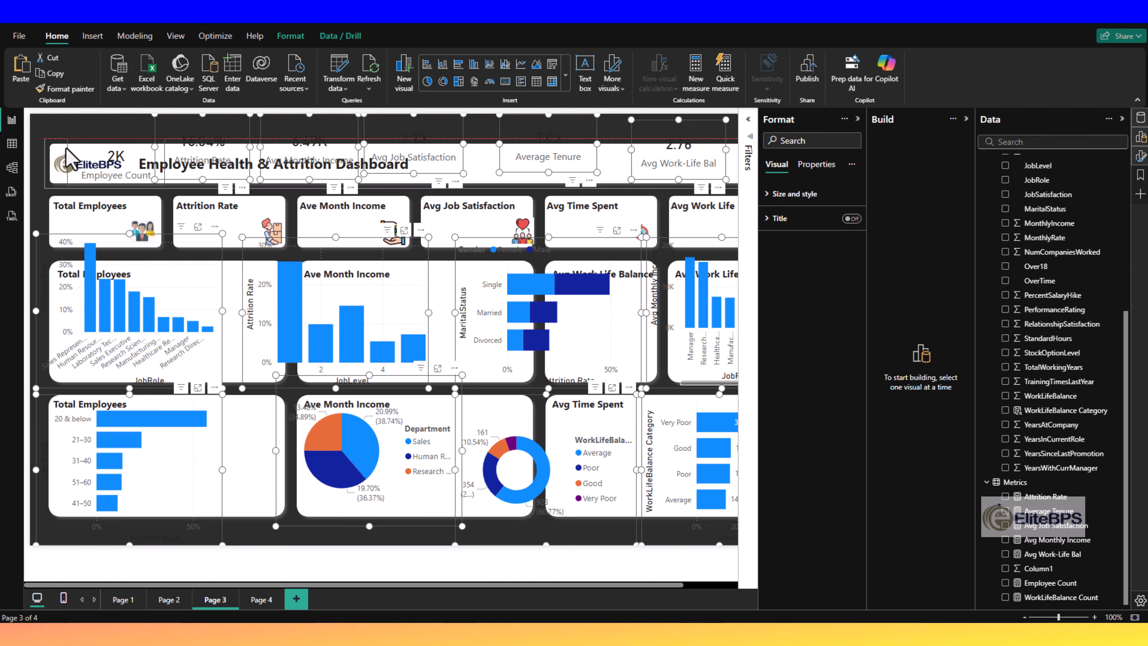
left_click(67, 150)
Step: Resize and position the Attrition Rate by JobRole chart inside the large Total Employees box of the upper chart row
left_click(171, 286)
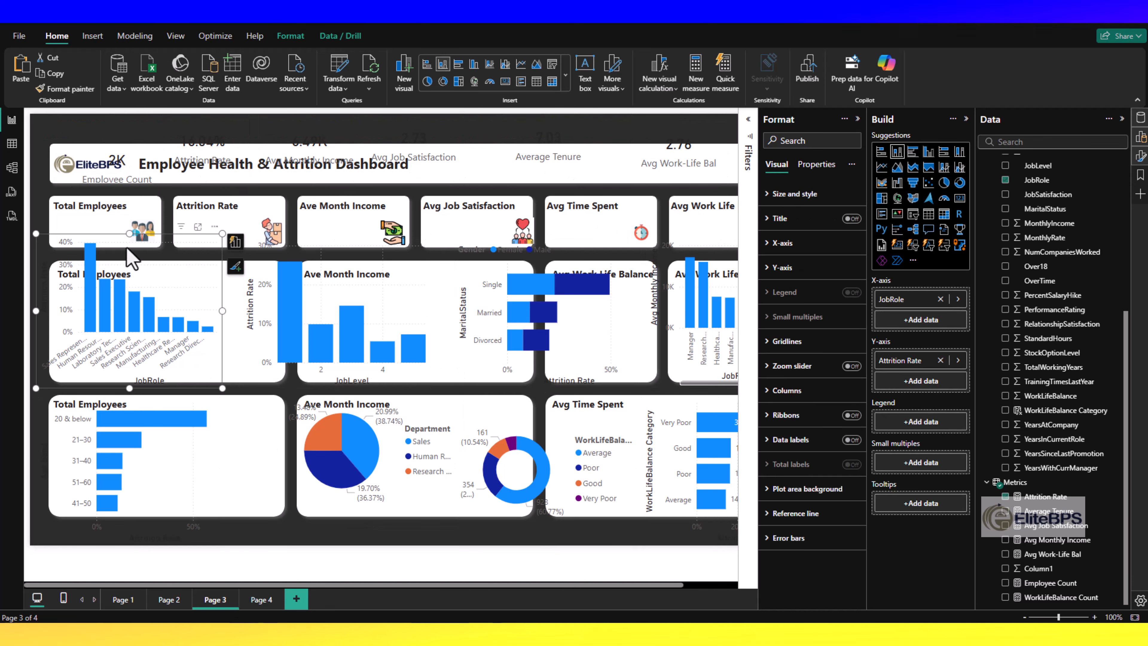
left_click_drag(129, 250, 131, 261)
left_click_drag(136, 296, 215, 332)
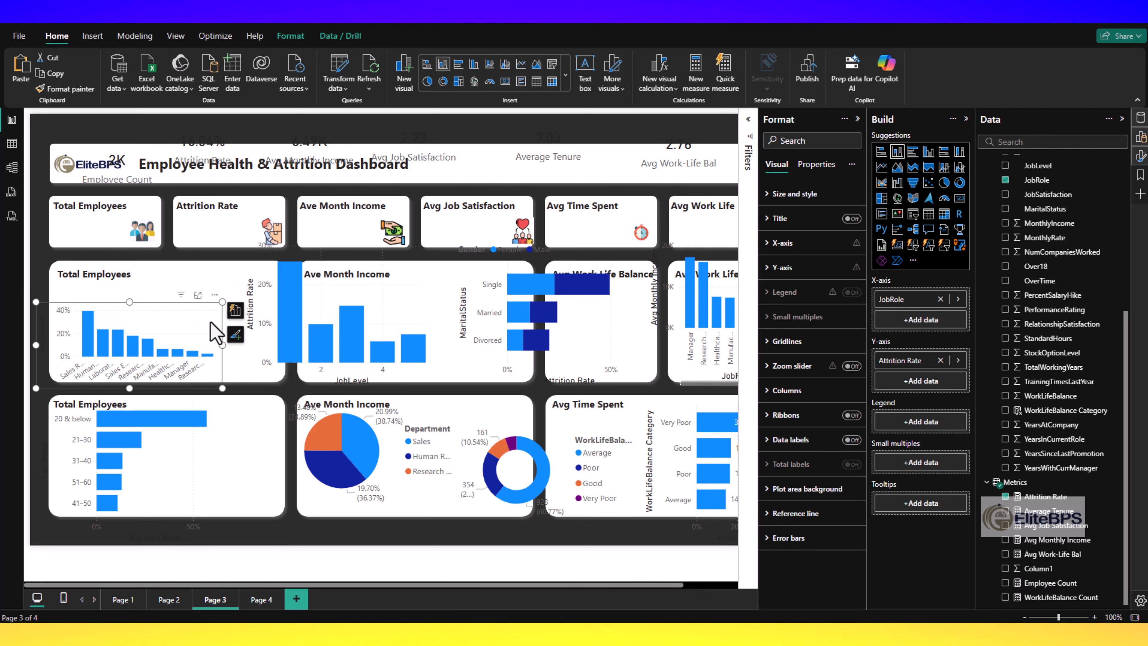
left_click_drag(277, 353, 264, 352)
left_click_drag(229, 349, 243, 329)
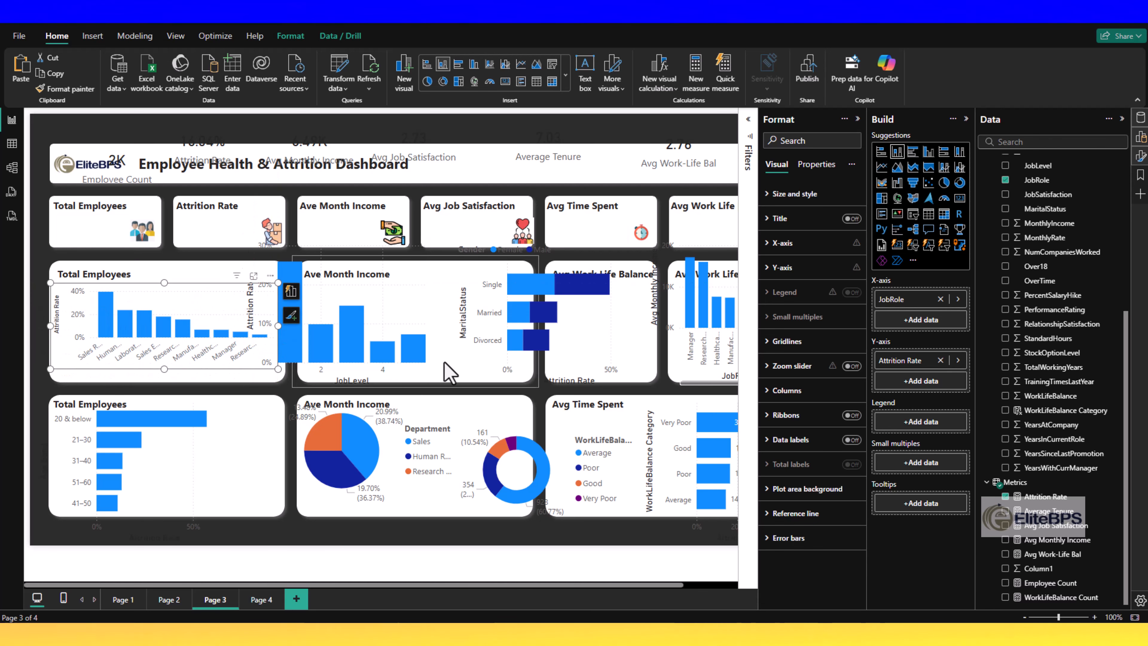
Step: Resize the Attrition Rate by JobLevel chart to fill the Ave Month Income box of the upper chart row
left_click(419, 374)
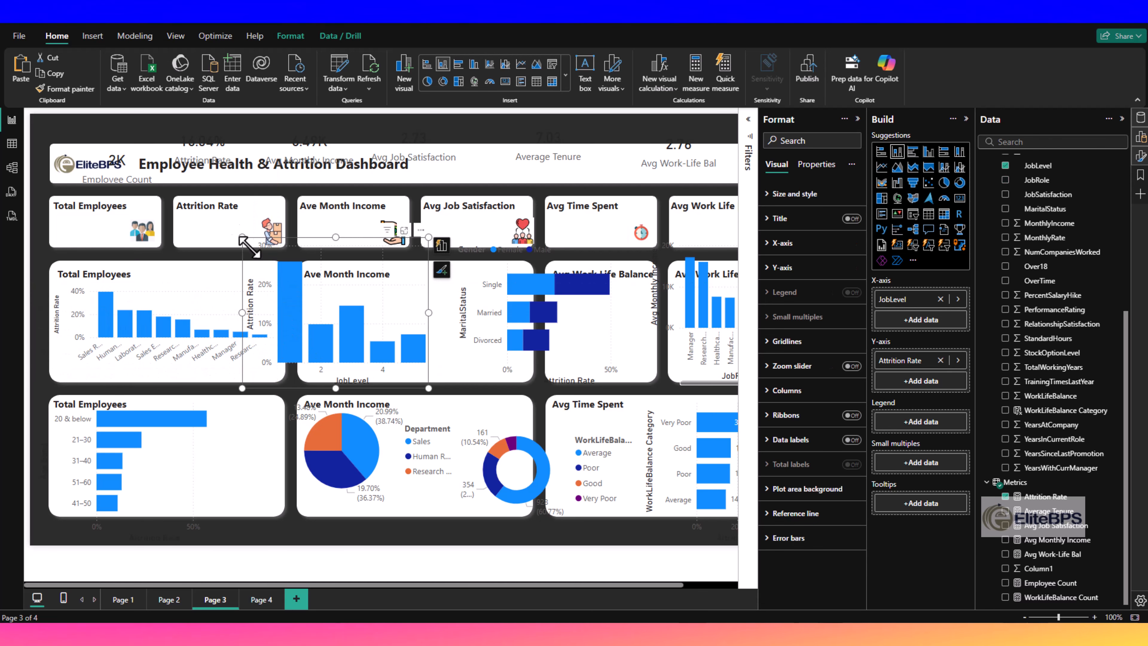
left_click_drag(243, 237, 323, 293)
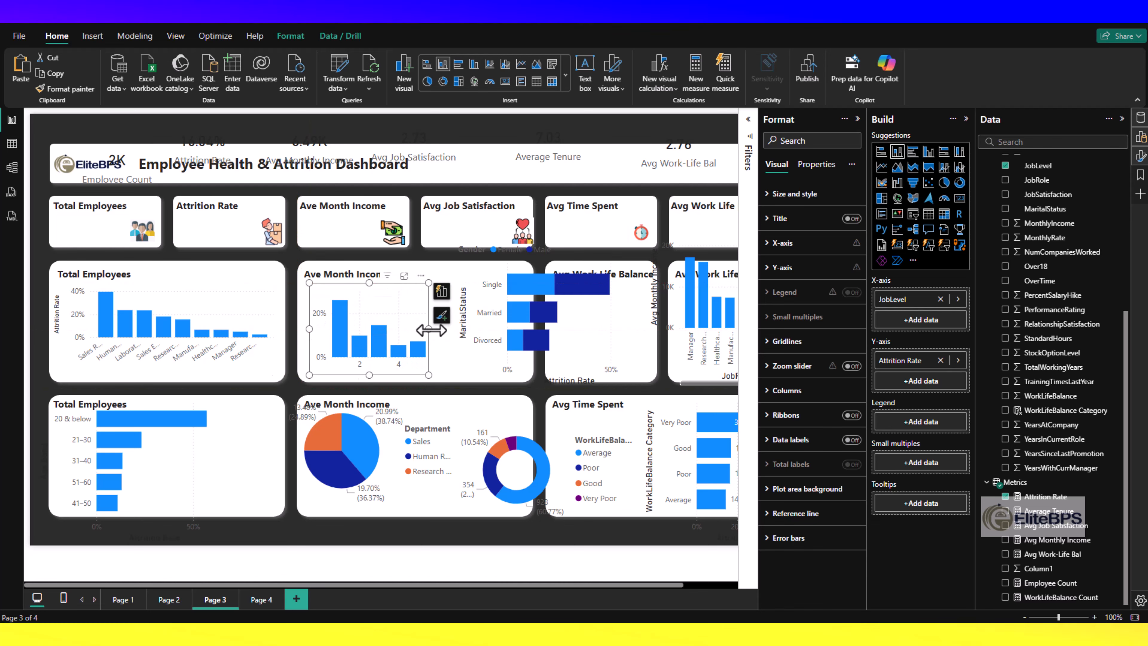
left_click(468, 342)
left_click_drag(518, 335, 519, 335)
Step: Shrink the Attrition Rate by MaritalStatus and Gender chart to fit the narrow Avg Work Life Balance box beside the upper Ave Month Income box
left_click(509, 367)
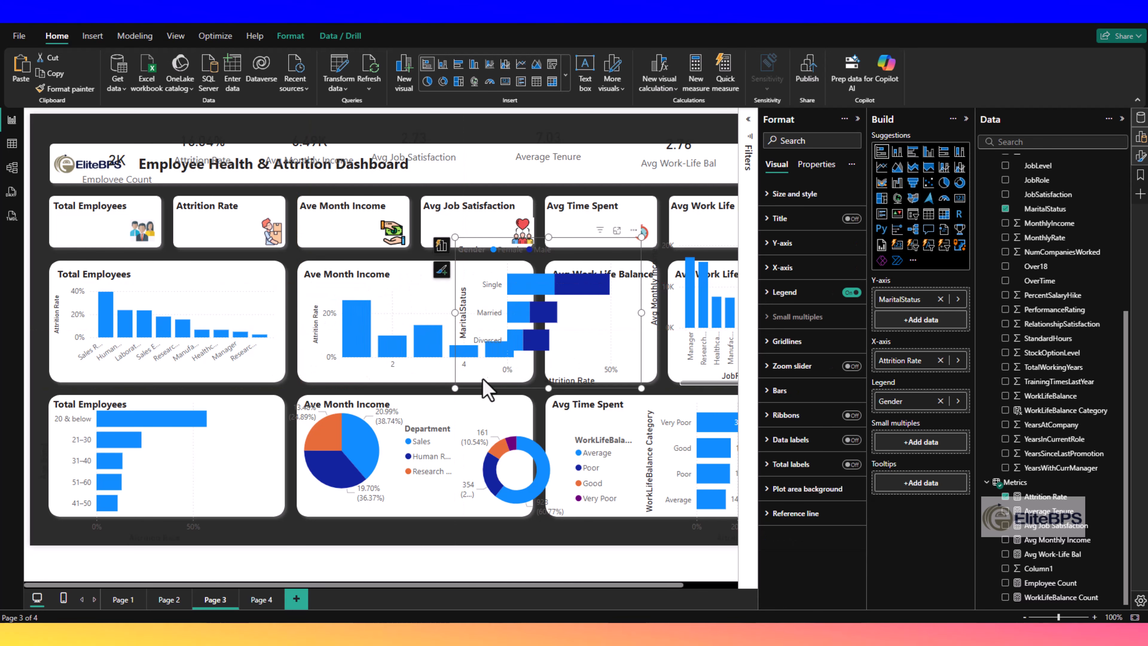
left_click_drag(455, 387, 560, 372)
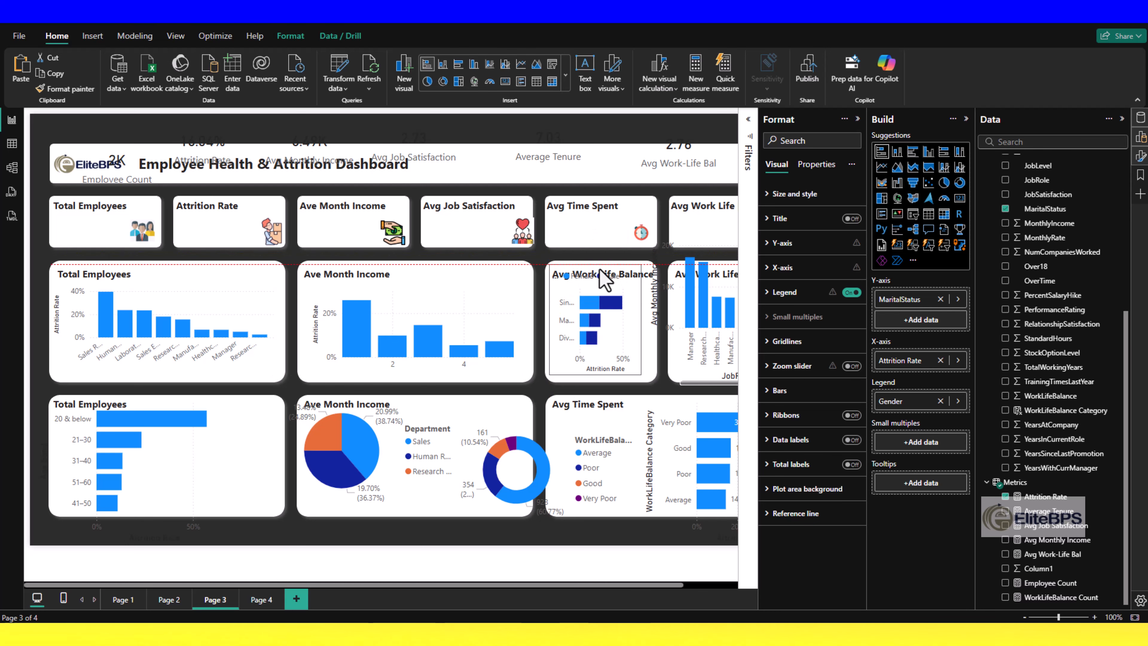
left_click_drag(601, 280, 601, 280)
Step: Resize the Attrition Rate by Age Band chart to fit inside the Total Employees box of the lower chart row
left_click(164, 525)
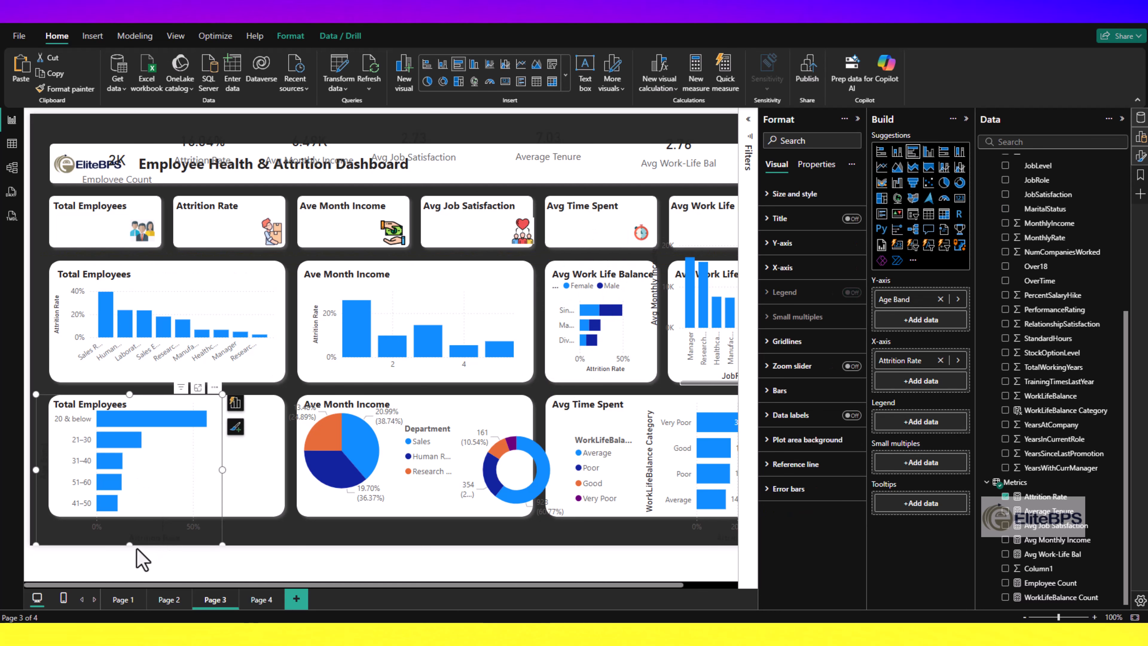
left_click_drag(132, 544, 156, 515)
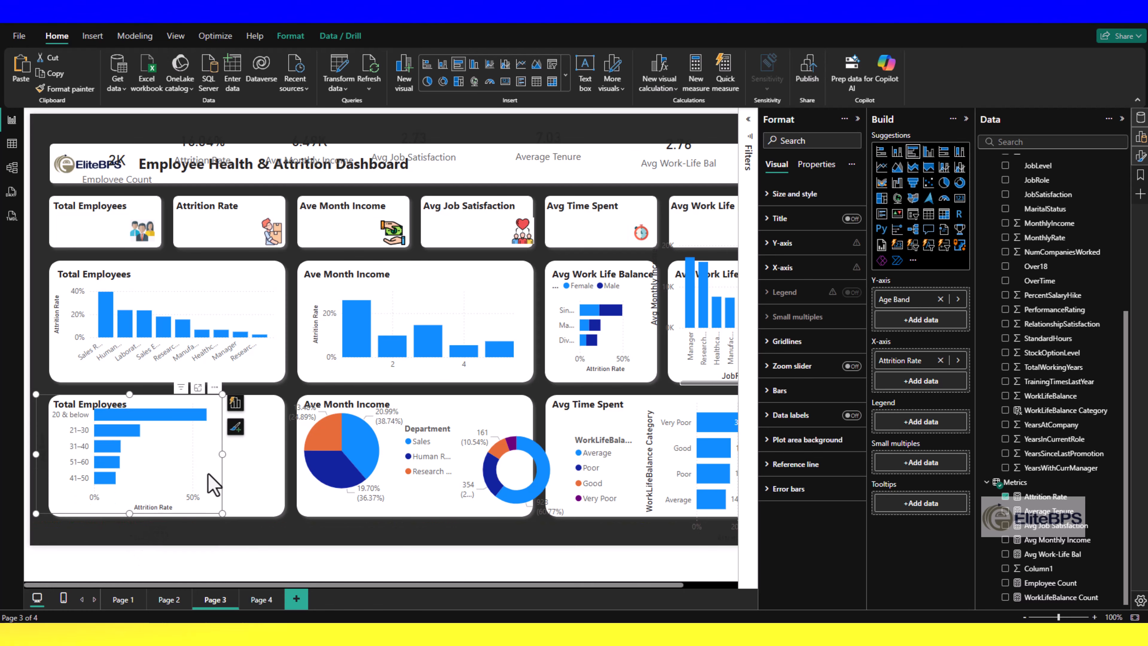
left_click_drag(222, 454, 260, 454)
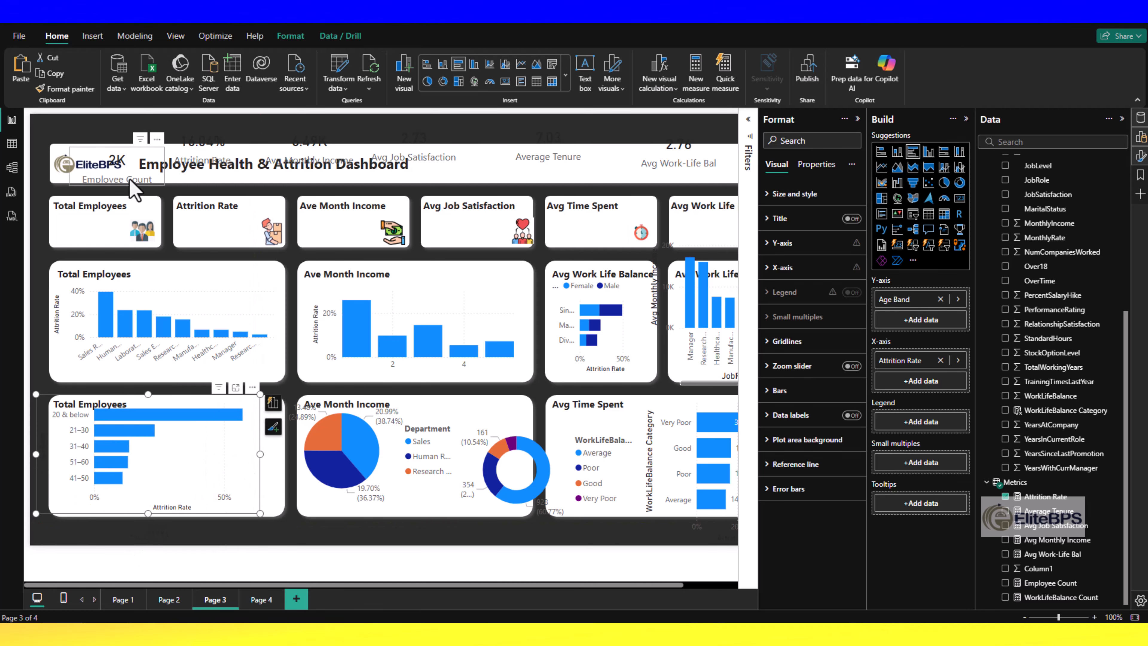
Step: Move the six measure cards into their matching boxes of the KPI row and collapse the side panes to reveal the whole dashboard
left_click_drag(126, 181, 108, 239)
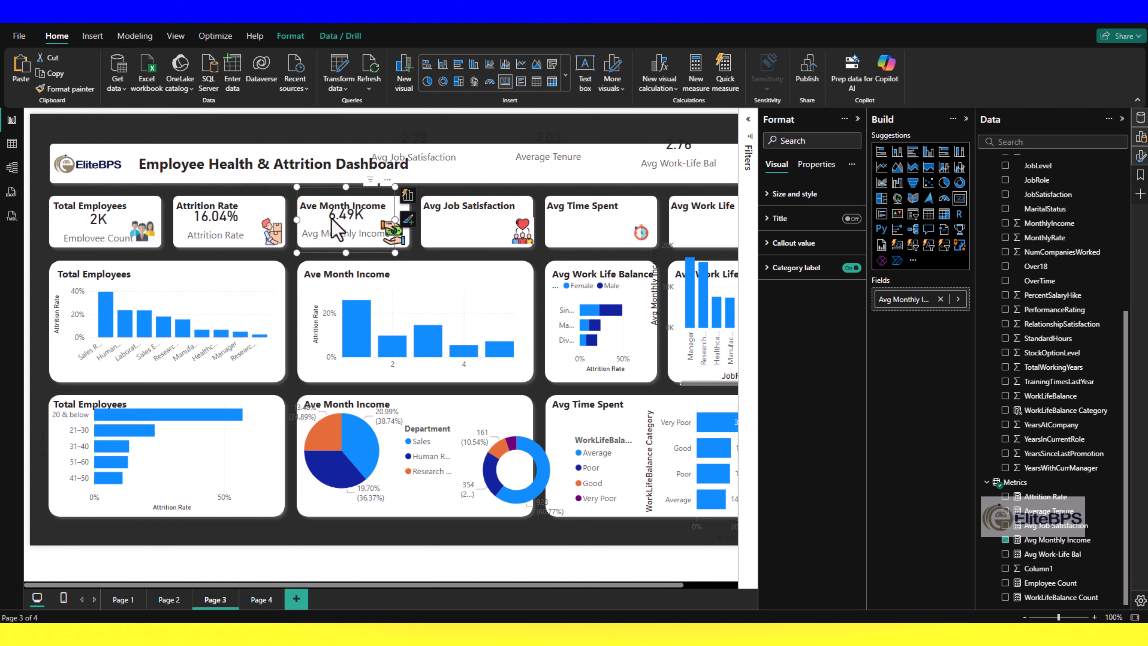
left_click_drag(434, 185, 495, 253)
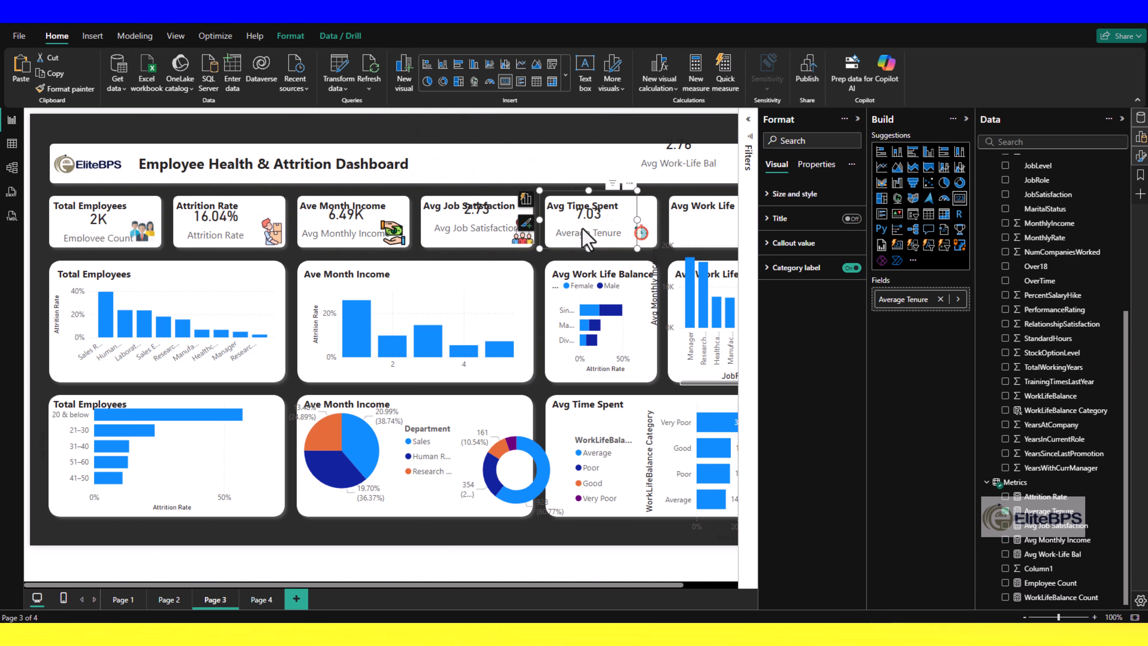
left_click_drag(676, 154, 722, 238)
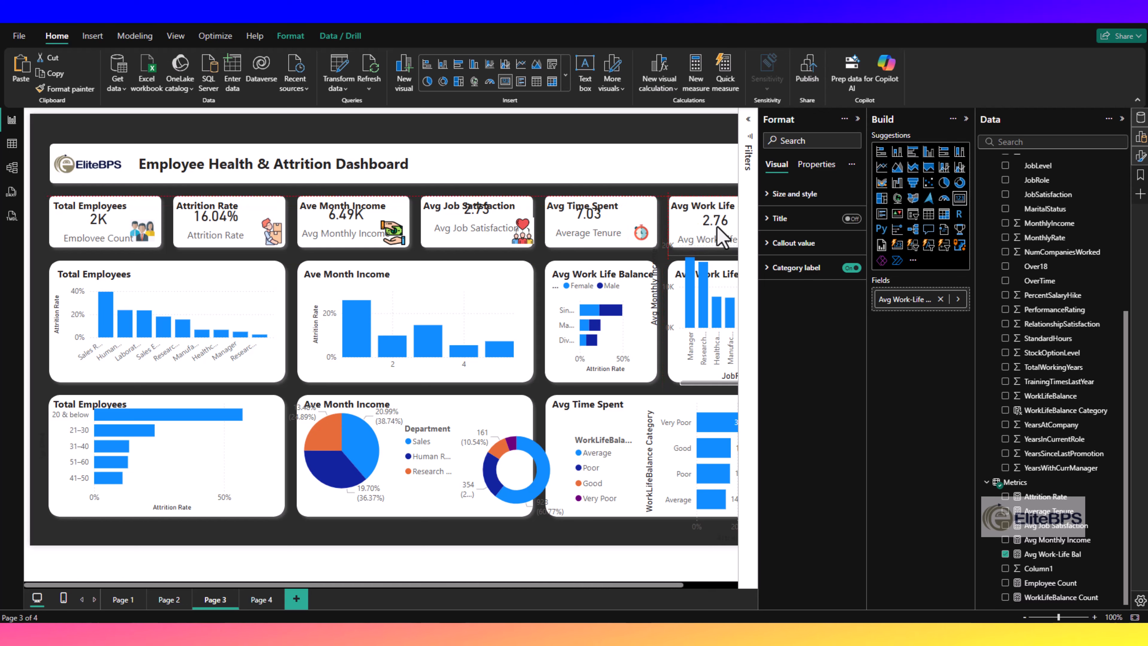
left_click(857, 119)
left_click(857, 120)
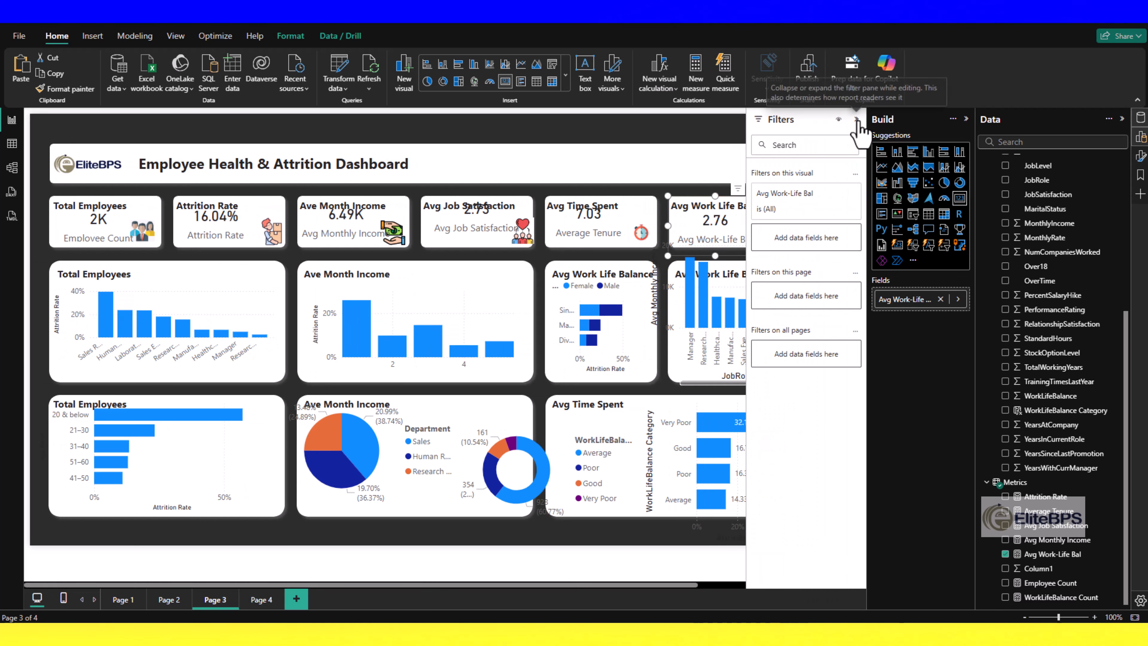
left_click(856, 119)
Step: Resize the WorkLifeBalance Category donut chart and position it in the first half of the Avg Time Spent box
left_click(456, 389)
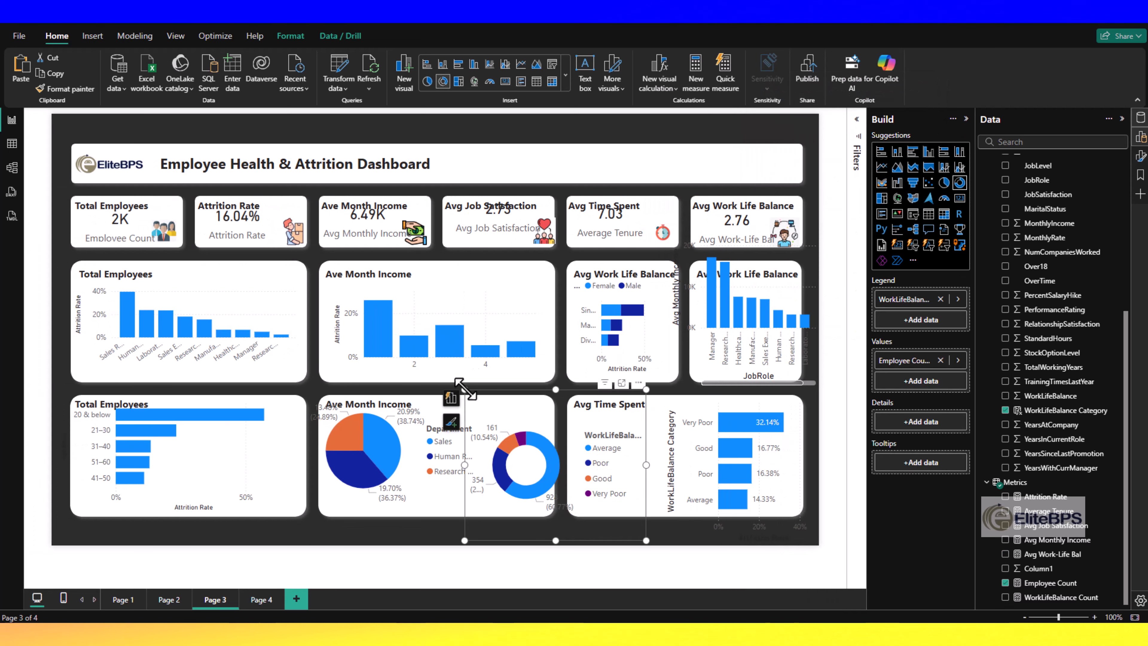
left_click_drag(456, 390, 563, 397)
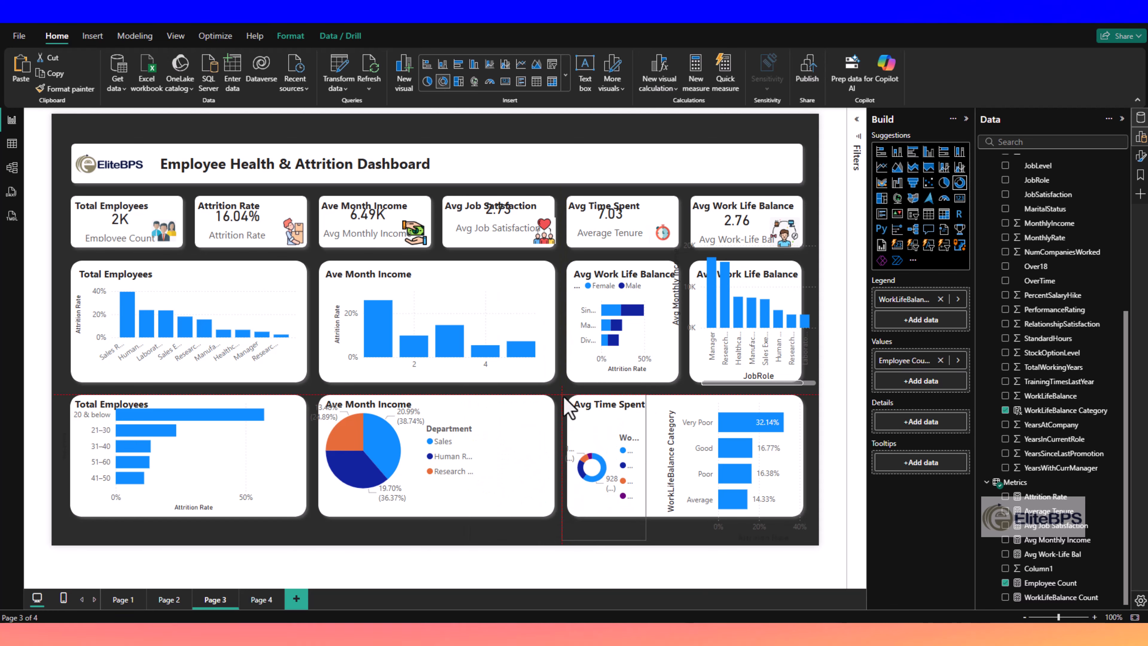
left_click_drag(596, 463, 614, 459)
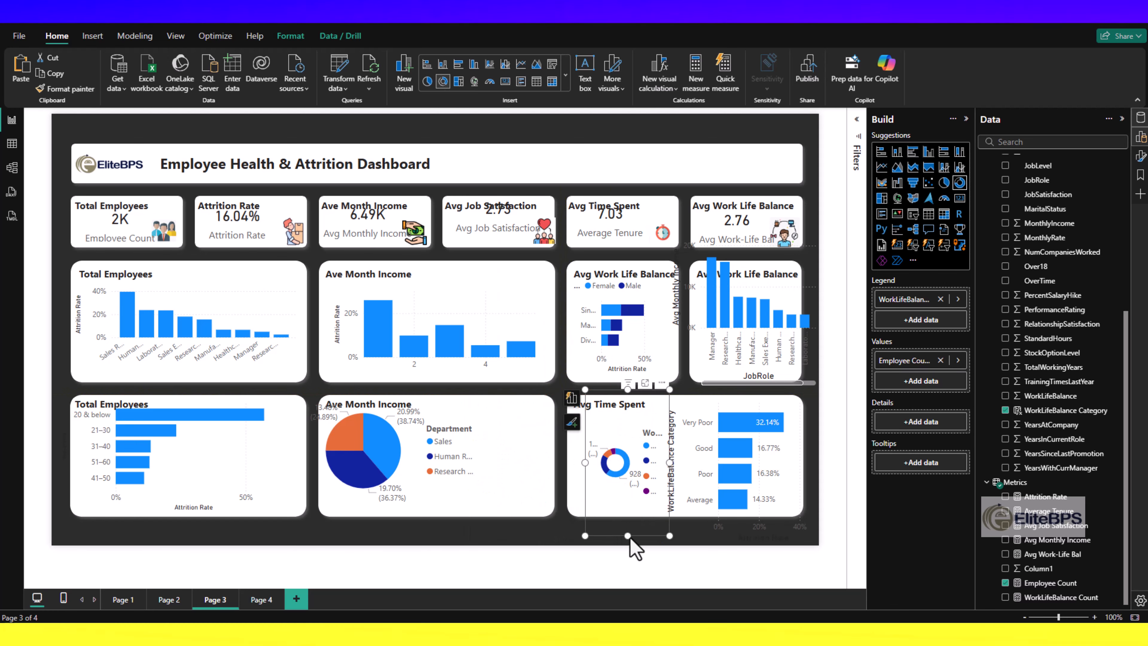
left_click_drag(628, 536, 623, 494)
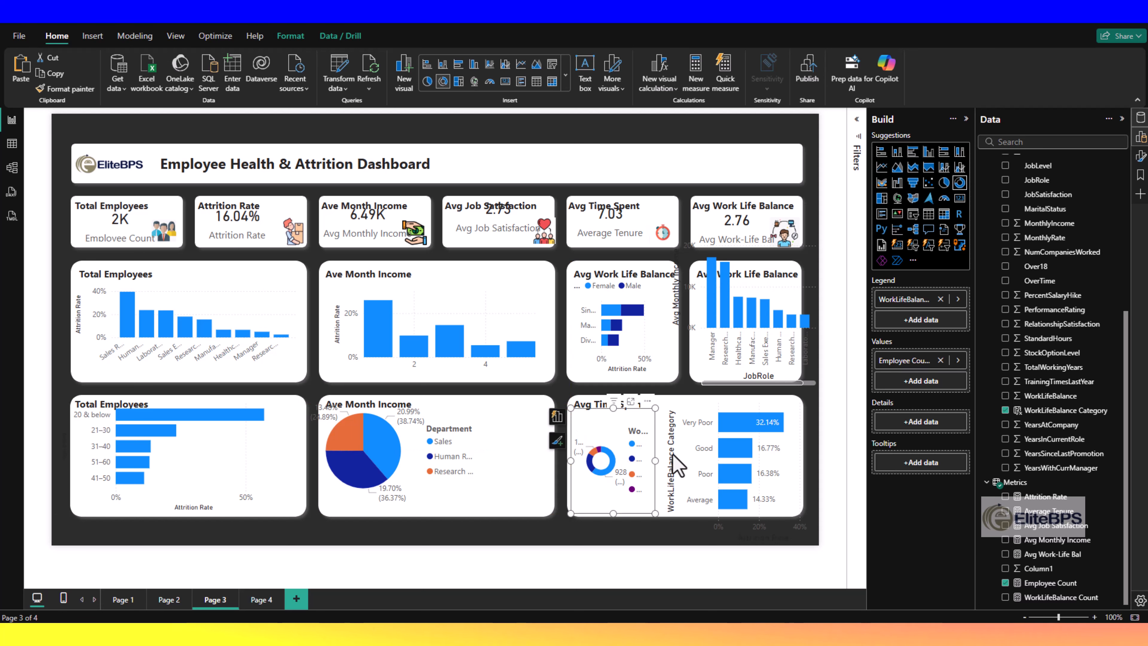
Step: Resize the Attrition Rate by WorkLifeBalance Category bar chart to fit beside the donut chart in the Avg Time Spent box
left_click(665, 544)
left_click_drag(665, 544, 686, 503)
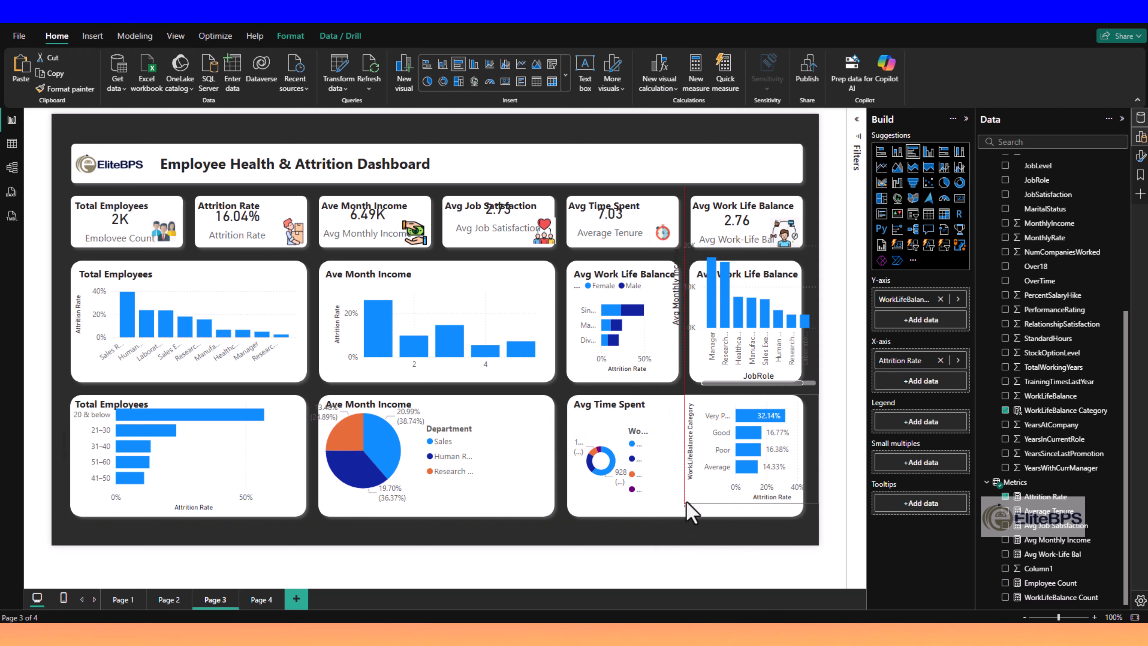
left_click_drag(751, 394, 749, 403)
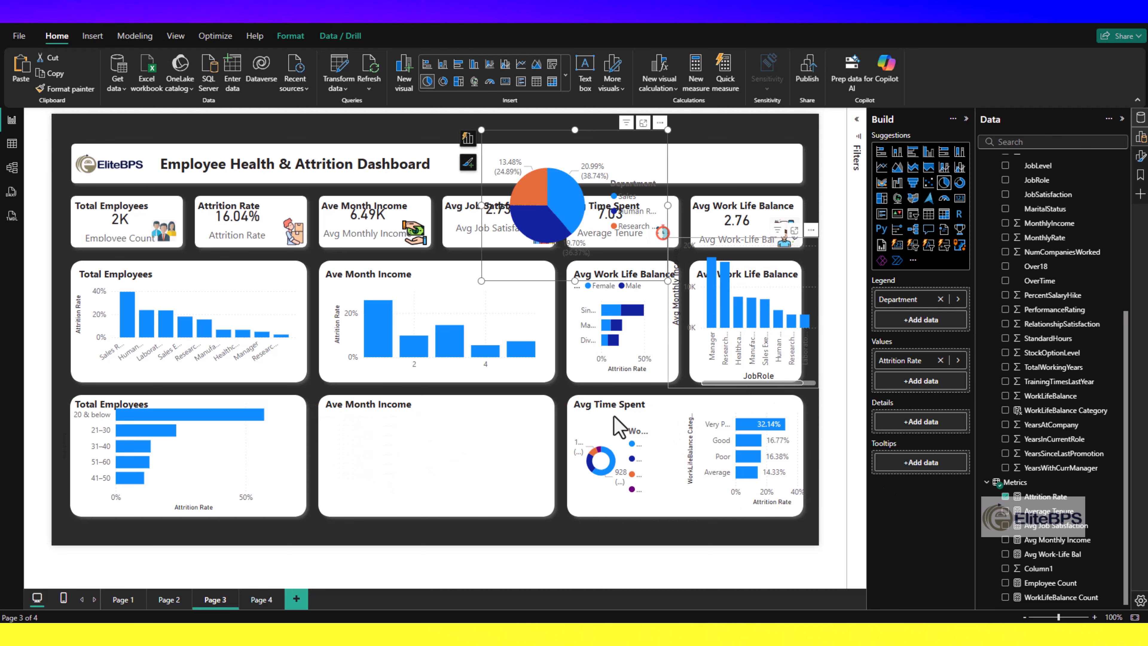
Step: Fit the Avg Monthly Income by JobRole chart into the lower Ave Month Income box and the Department pie into the last upper-row box
left_click_drag(728, 343, 391, 462)
left_click_drag(405, 355, 409, 428)
left_click_drag(482, 466, 549, 470)
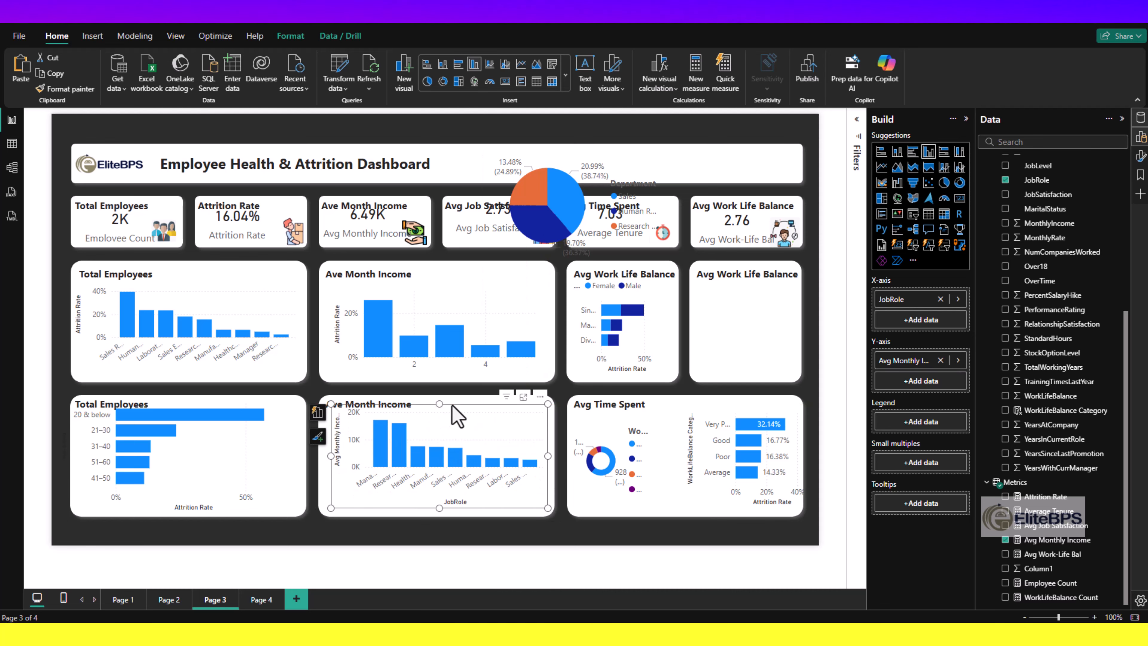
left_click_drag(546, 218, 760, 346)
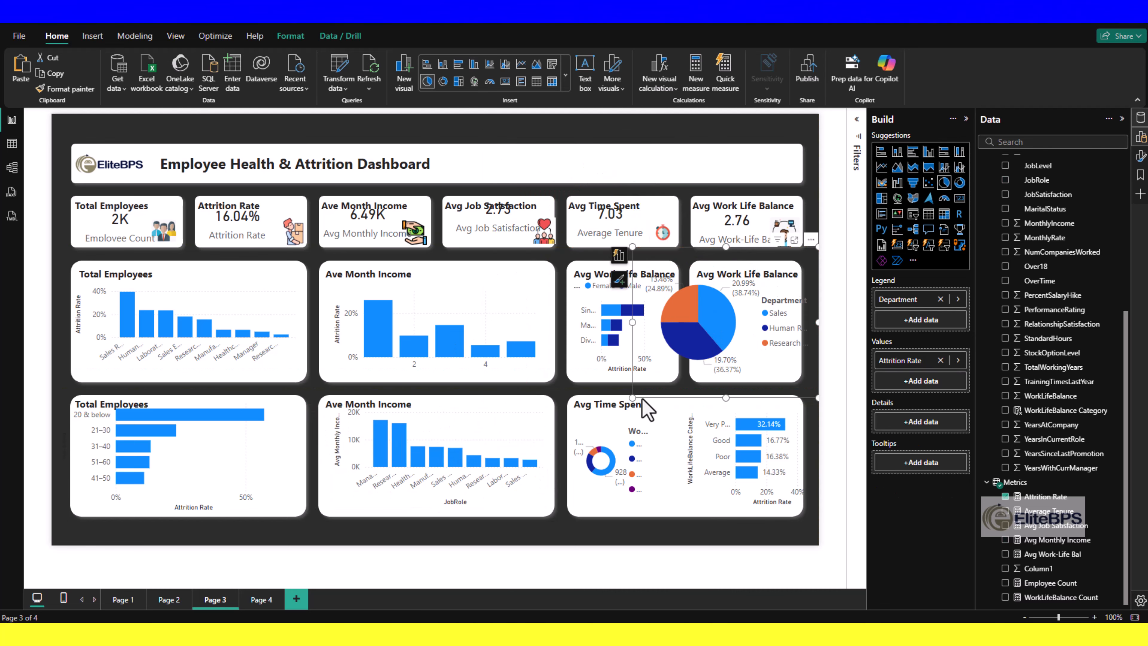
left_click_drag(642, 399, 692, 377)
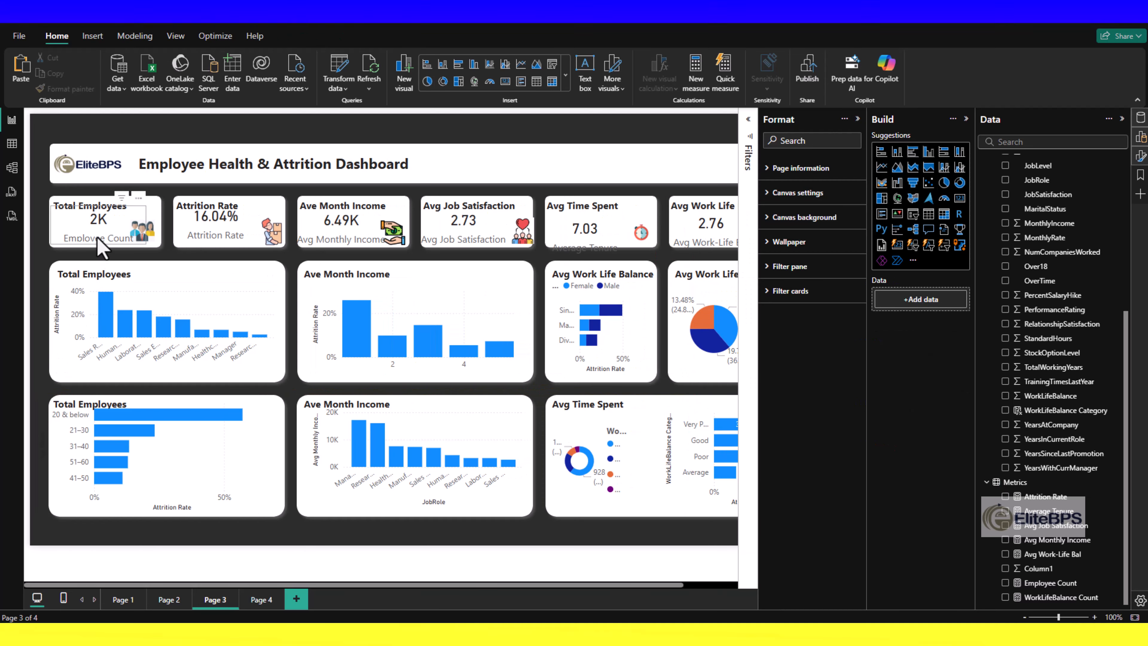
Step: Turn off the category labels of all six measure cards in the KPI row
left_click(98, 239)
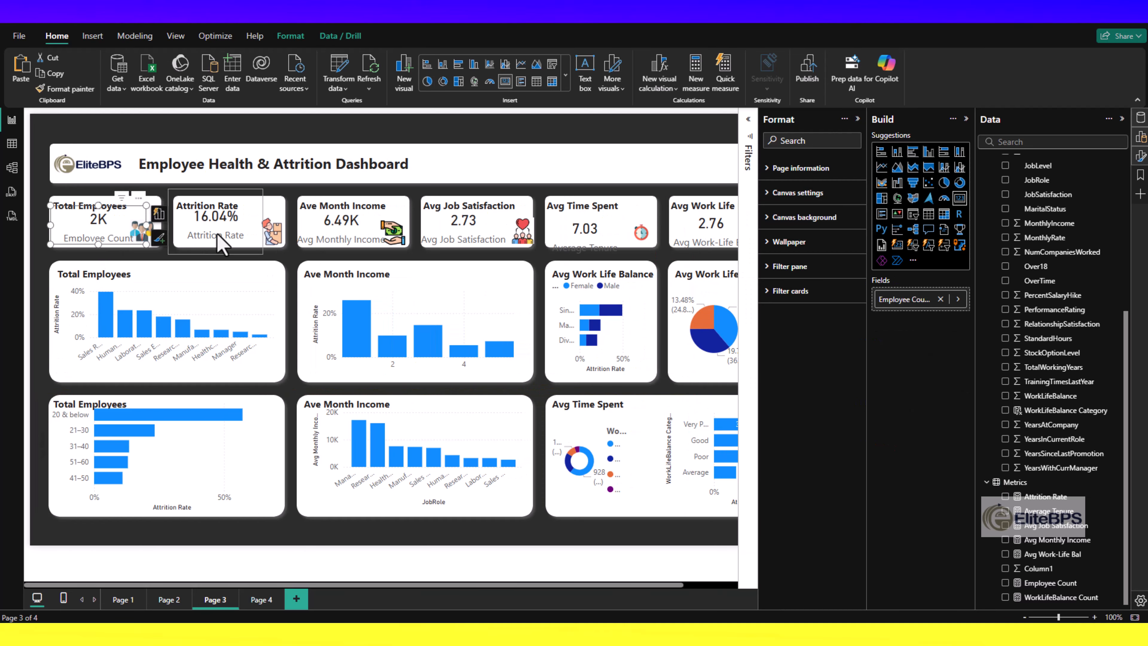
left_click(220, 242, "ctrl")
left_click(361, 241, "ctrl")
left_click(465, 242, "ctrl")
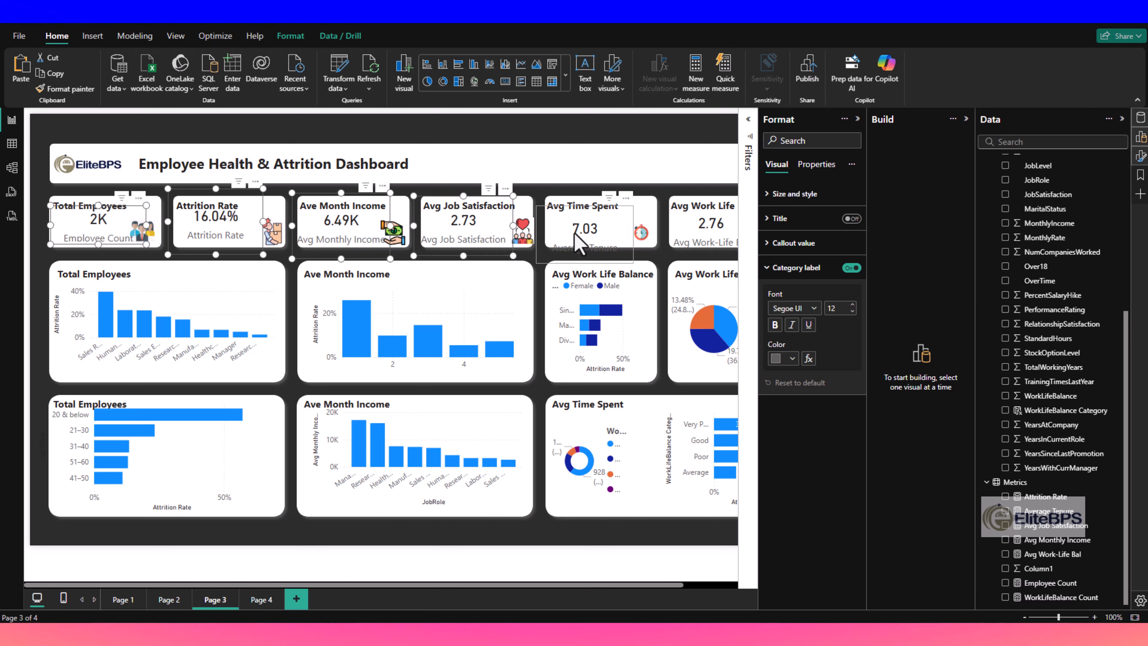
left_click(580, 244, "ctrl")
left_click(695, 239, "ctrl")
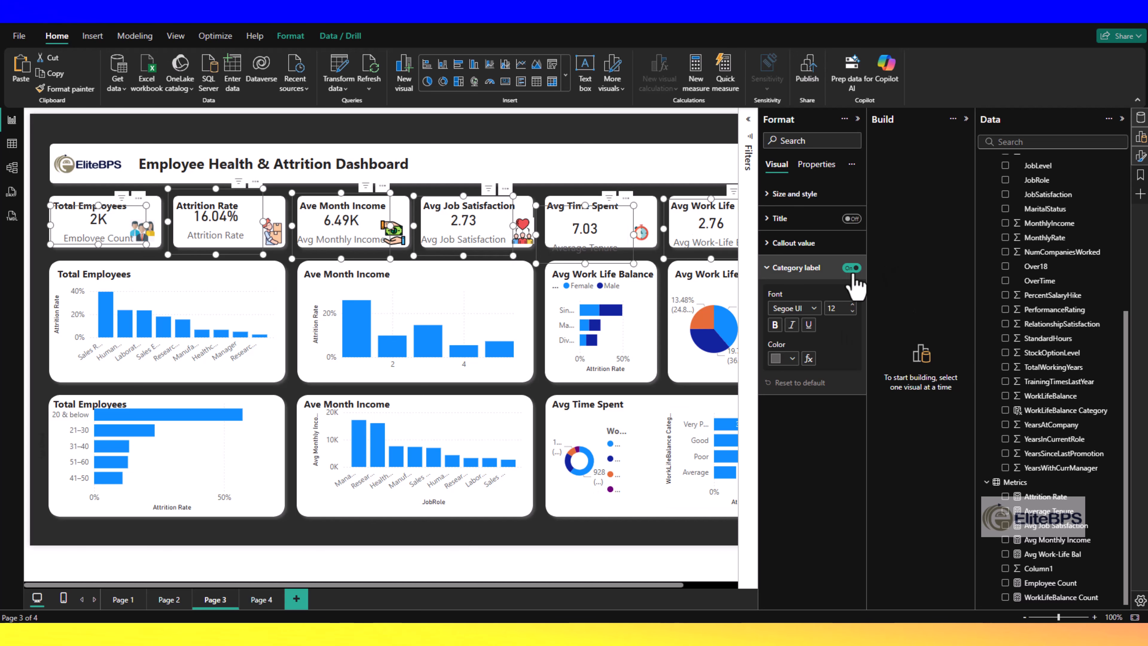
key("Escape")
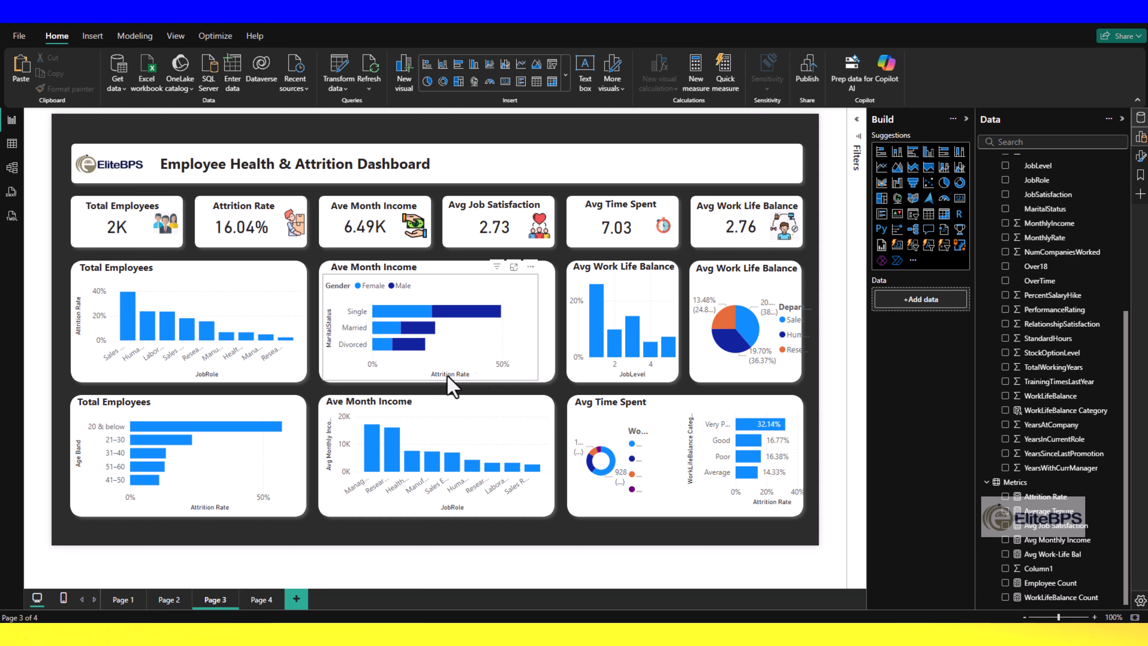
Step: Widen the MaritalStatus chart to fill the upper Ave Month Income box and retitle the upper Total Employees box "Attrition Rate By Role Role"
left_click(447, 375)
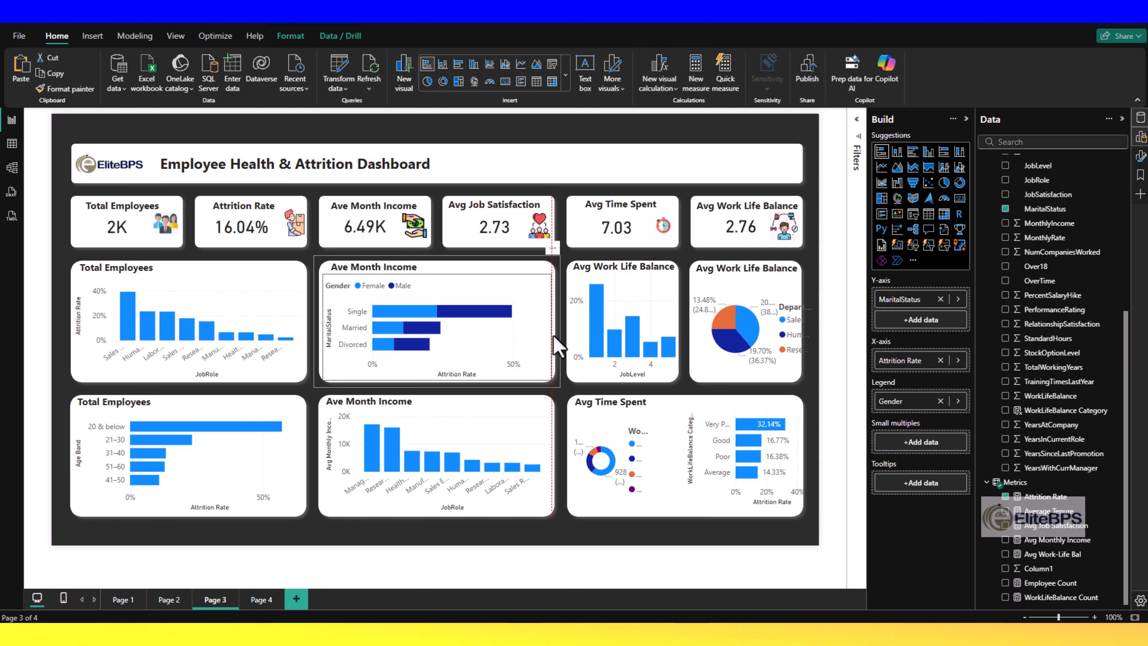
key("Escape")
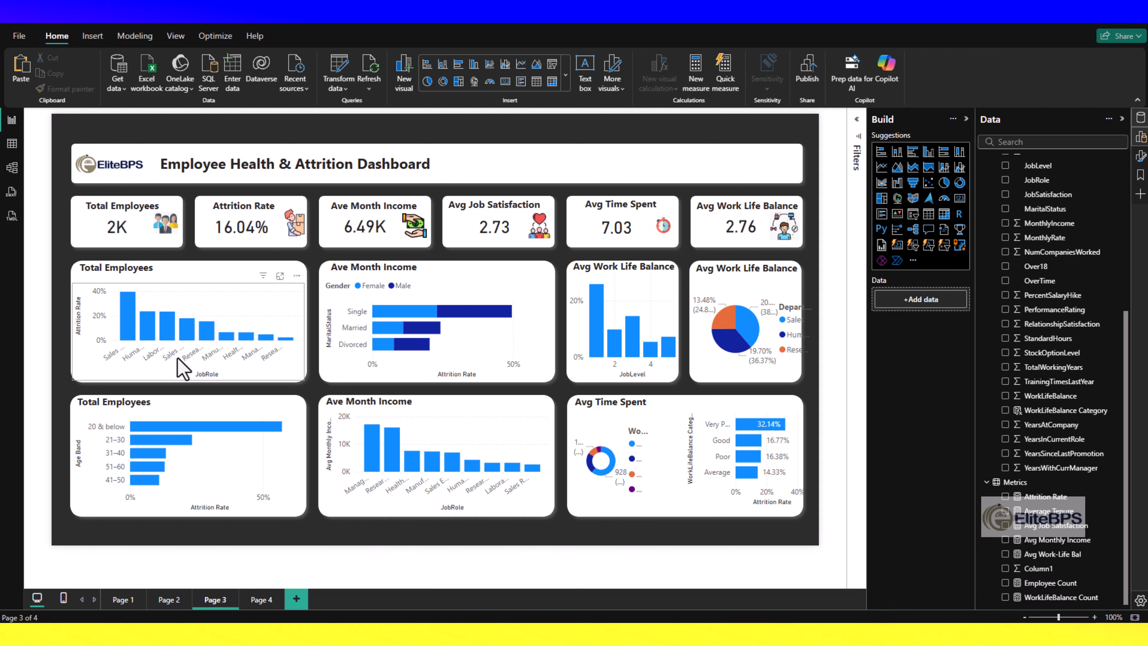
double_click(110, 269)
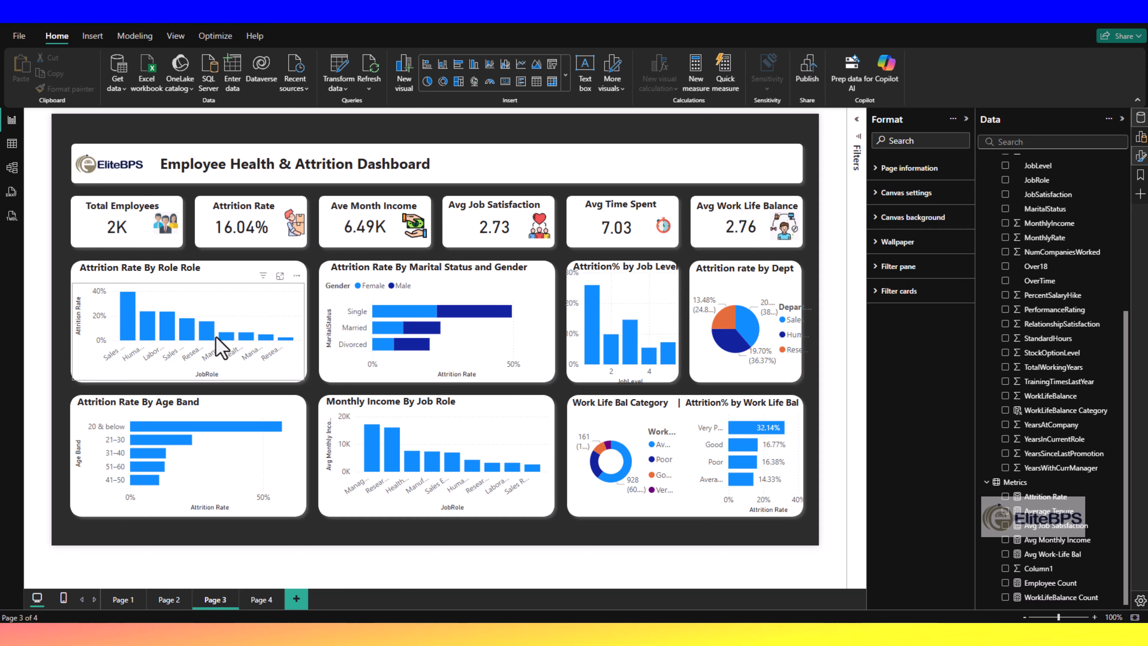
Step: Turn off the Y-axis and X-axis titles of the Attrition Rate By Role Role chart
left_click(77, 323)
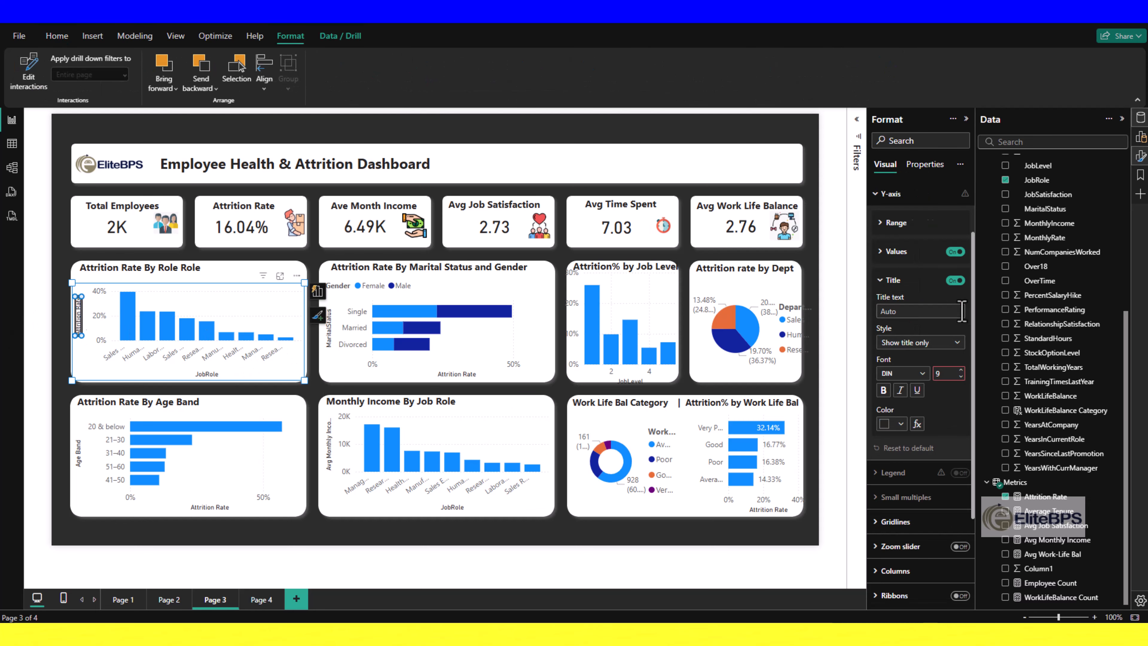
left_click(955, 281)
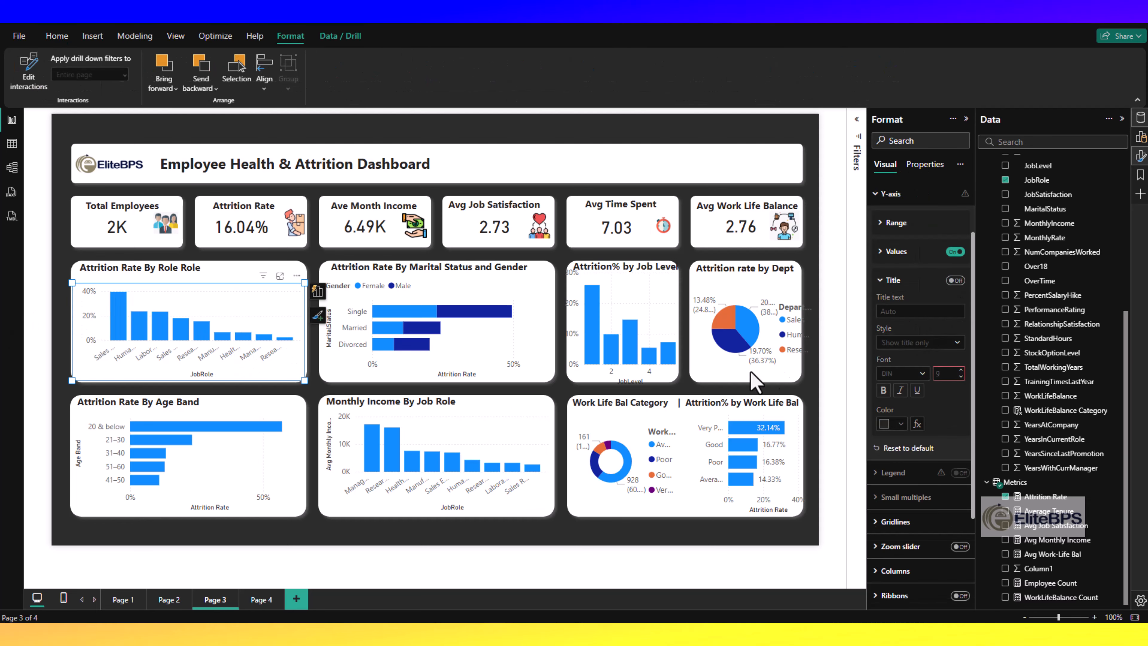
left_click(206, 388)
left_click(203, 377)
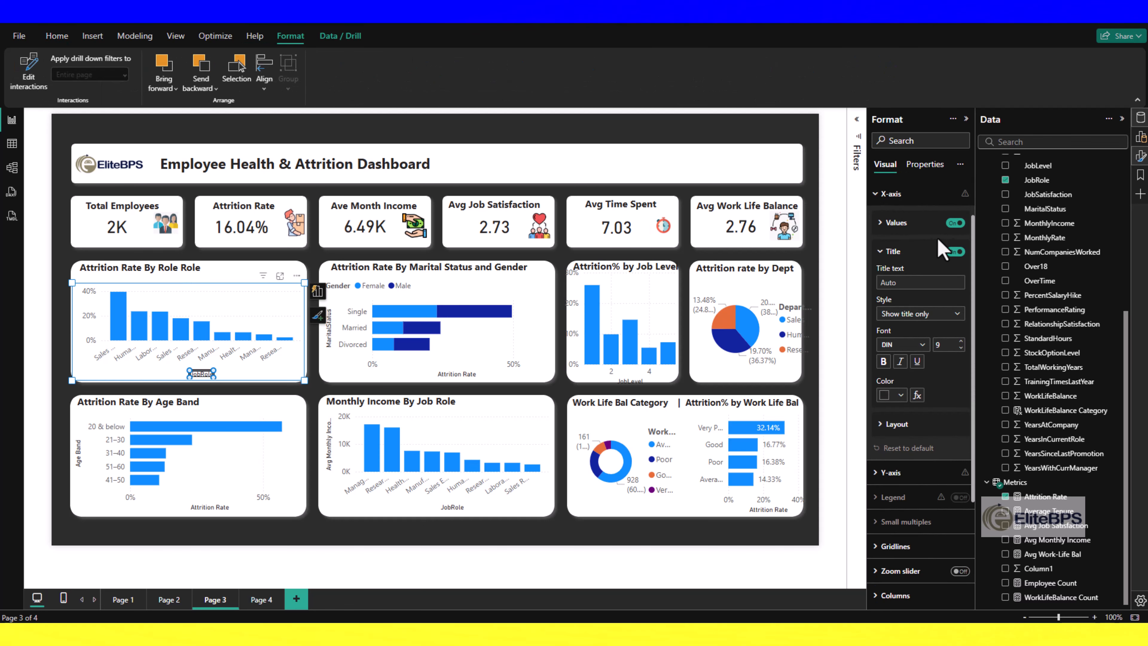
left_click(956, 252)
left_click(87, 362)
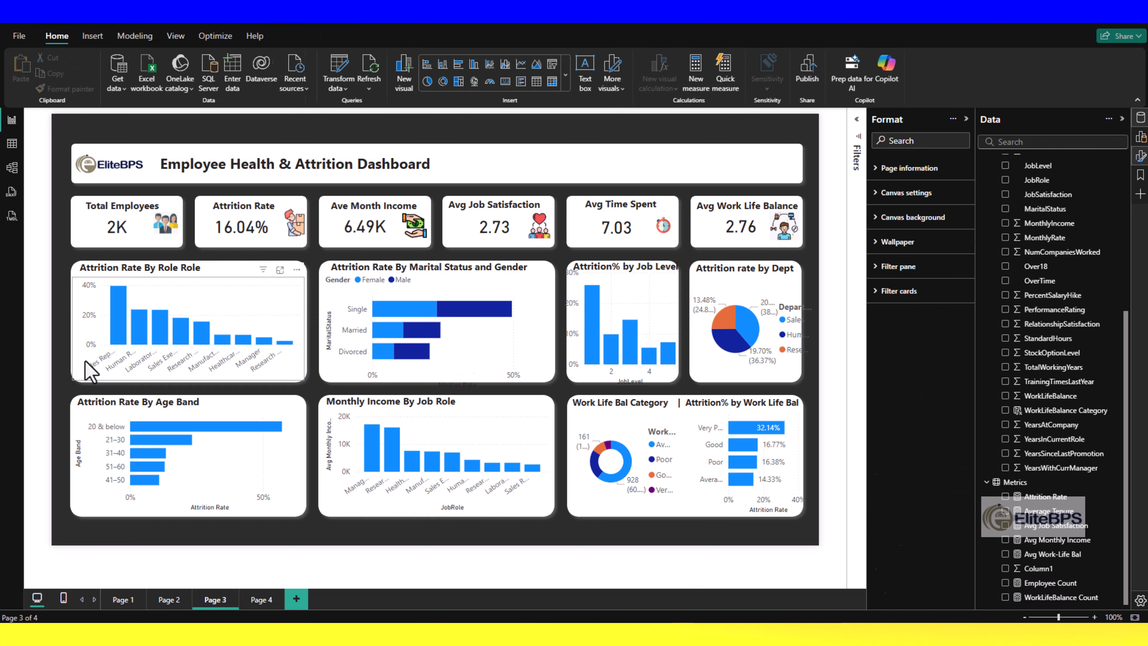
Step: Turn off the horizontal gridlines of the Attrition Rate By Role Role chart
left_click(114, 334)
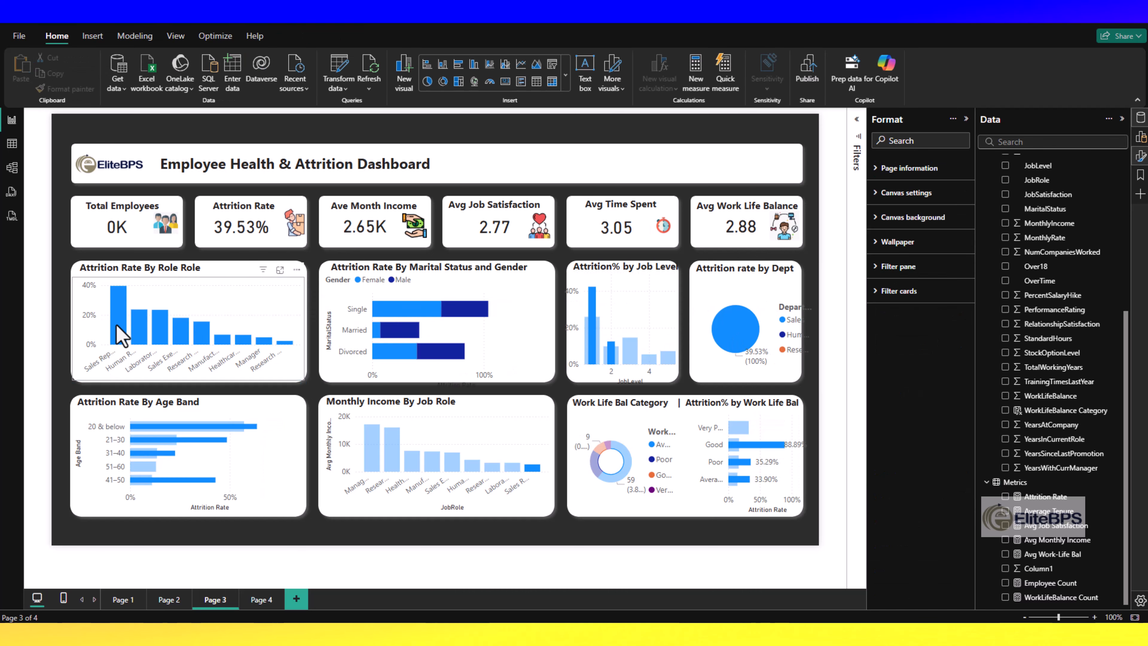
left_click(116, 326)
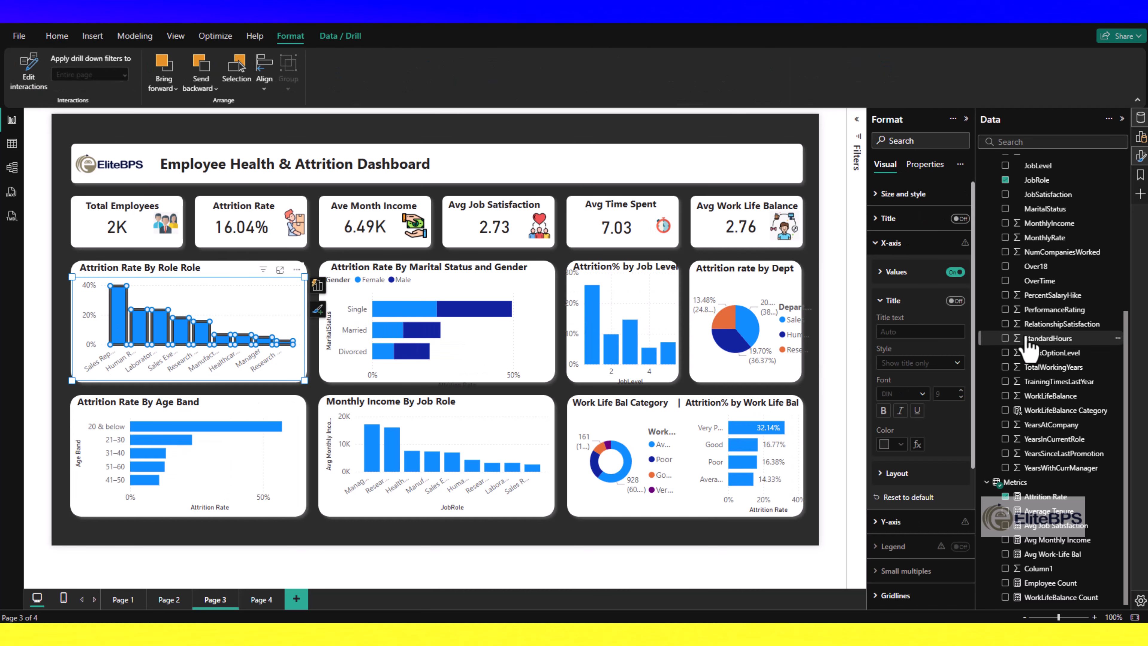
left_click(902, 598)
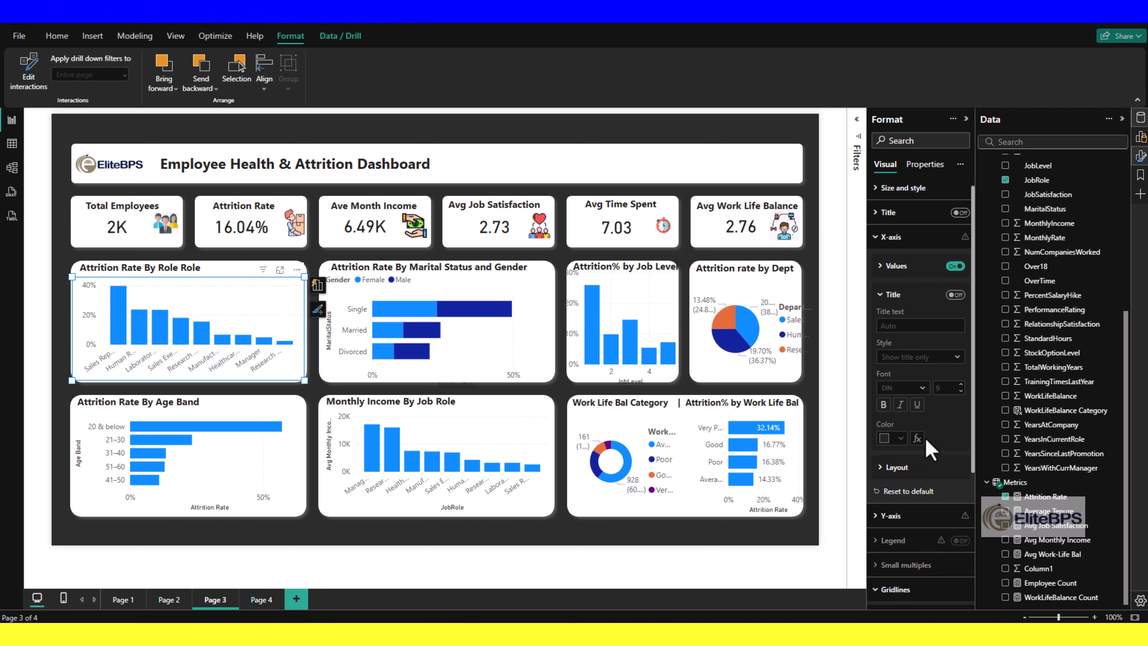
left_click(957, 217)
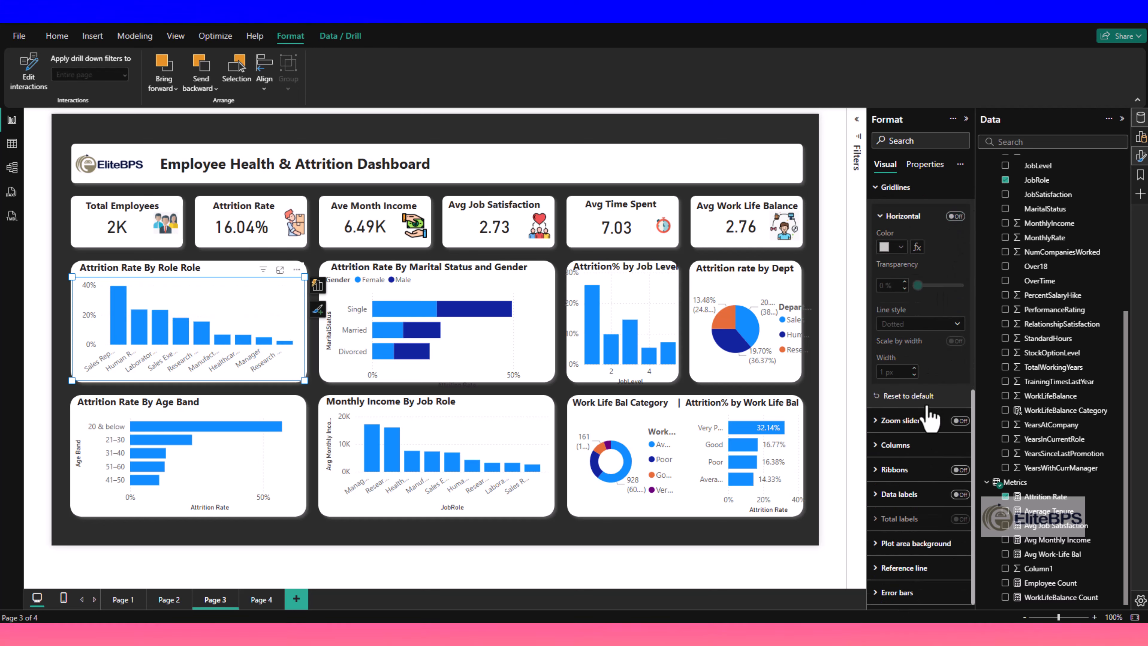
Step: Set the column colour of the Attrition Rate By Role Role chart to #1BD5E4
left_click(894, 445)
left_click(901, 564)
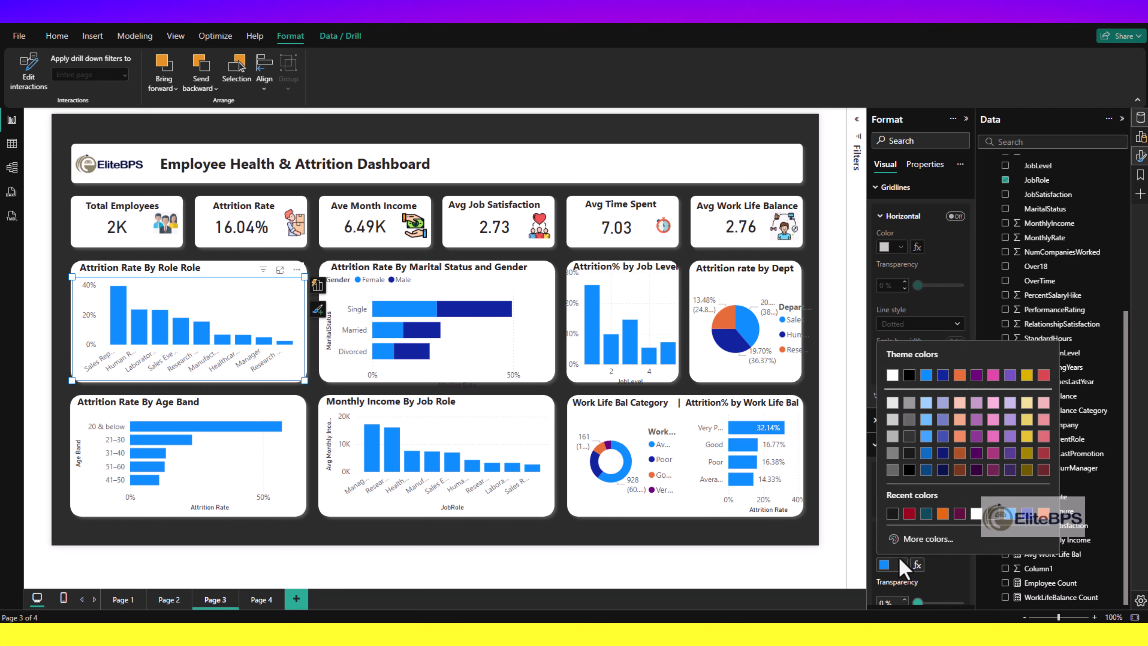
left_click(916, 540)
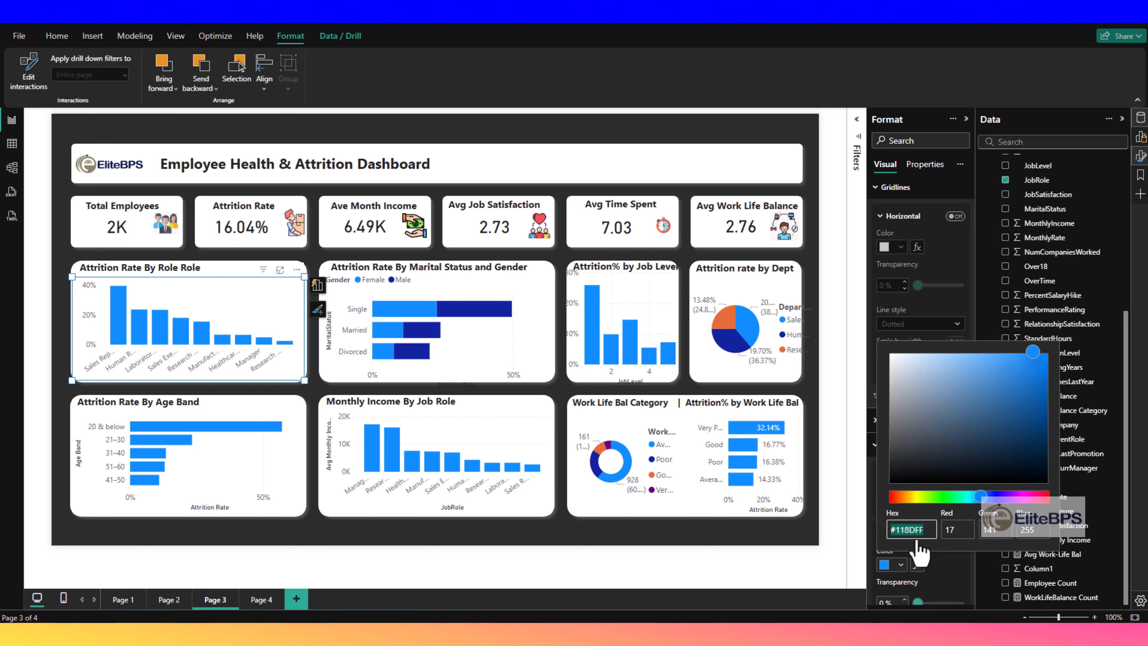
type("#1BD5E4")
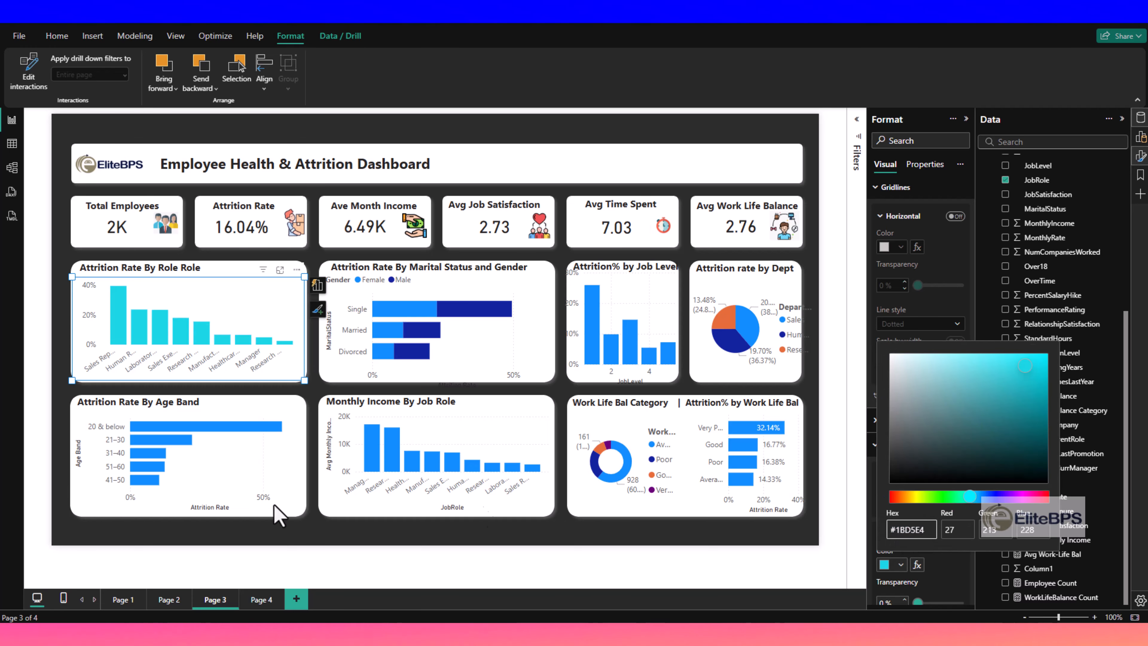
left_click(273, 563)
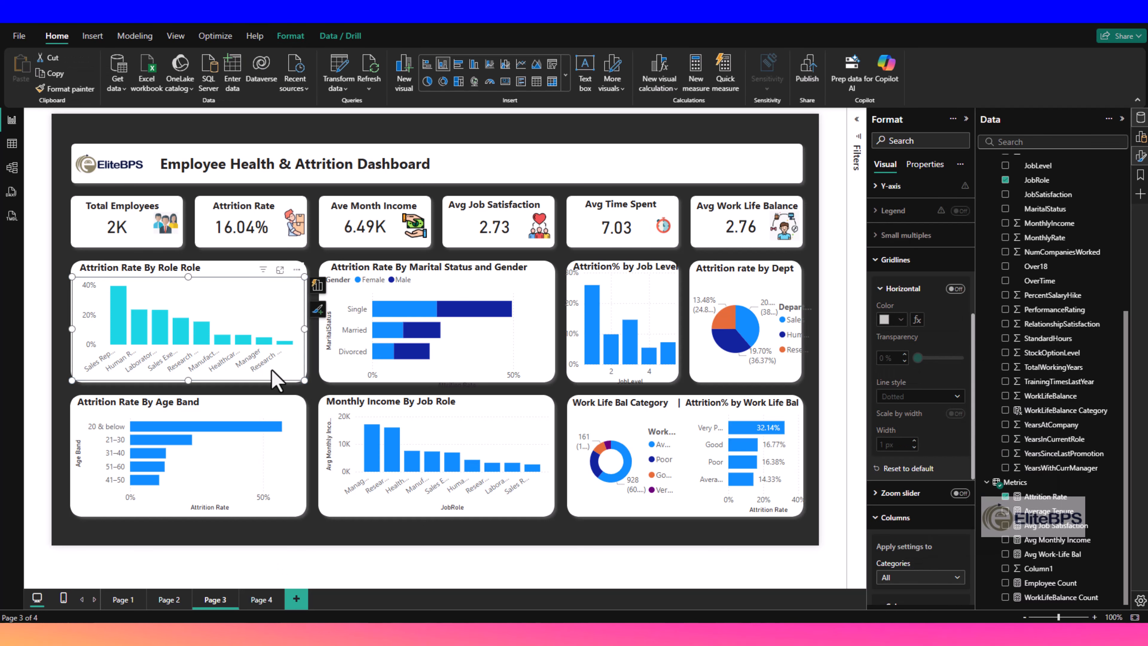
Step: Turn on data labels for the Attrition Rate By Role Role chart and set their values to 0 decimal places
scroll(932, 452, "down", 6)
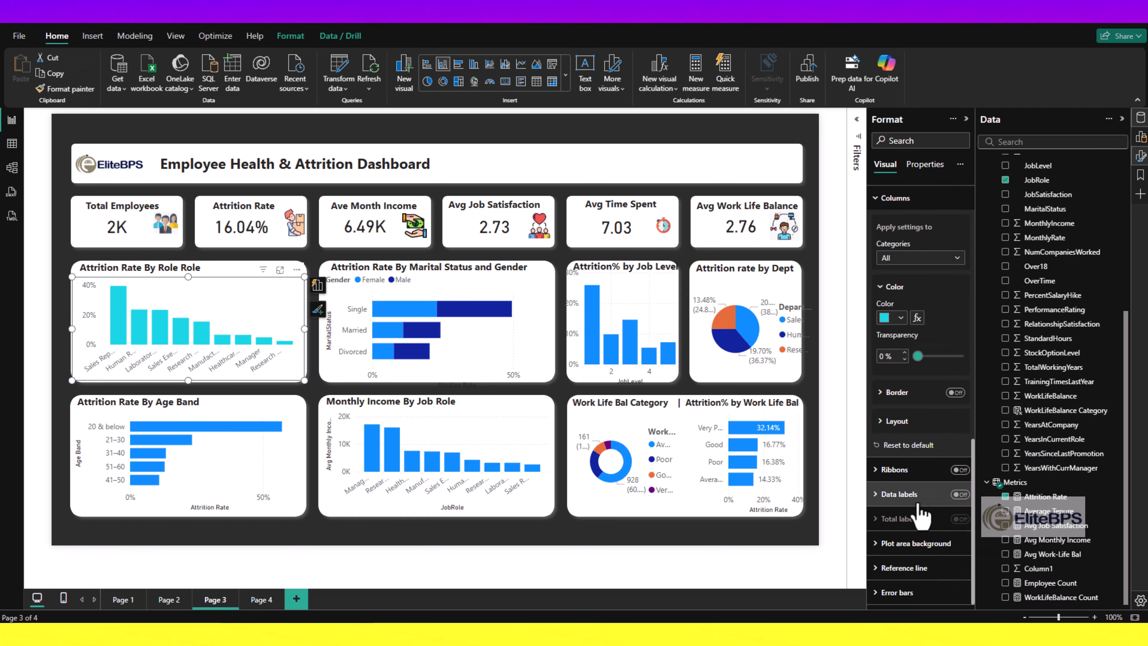
left_click(959, 493)
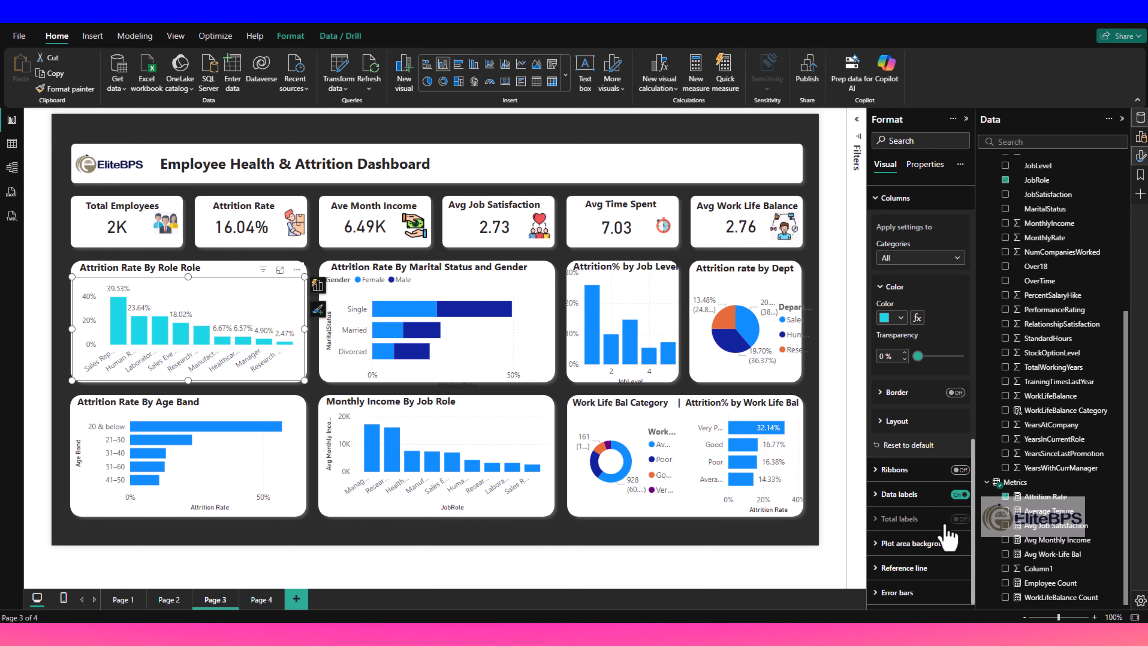
left_click(899, 494)
scroll(902, 520, "down", 5)
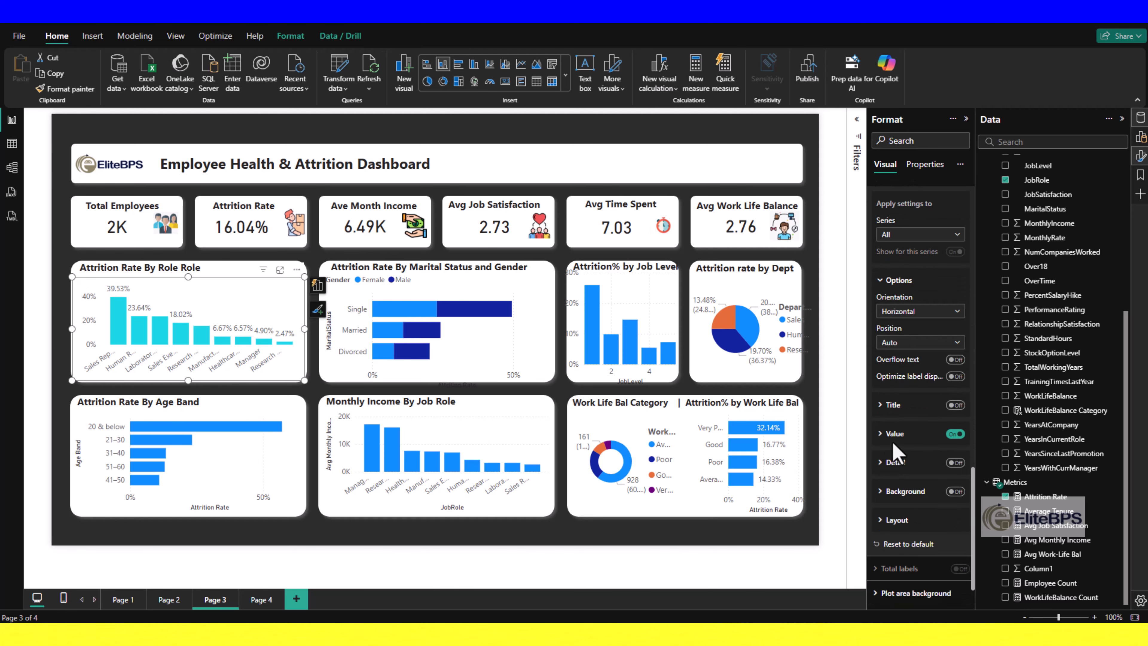
left_click(893, 441)
scroll(902, 542, "down", 3)
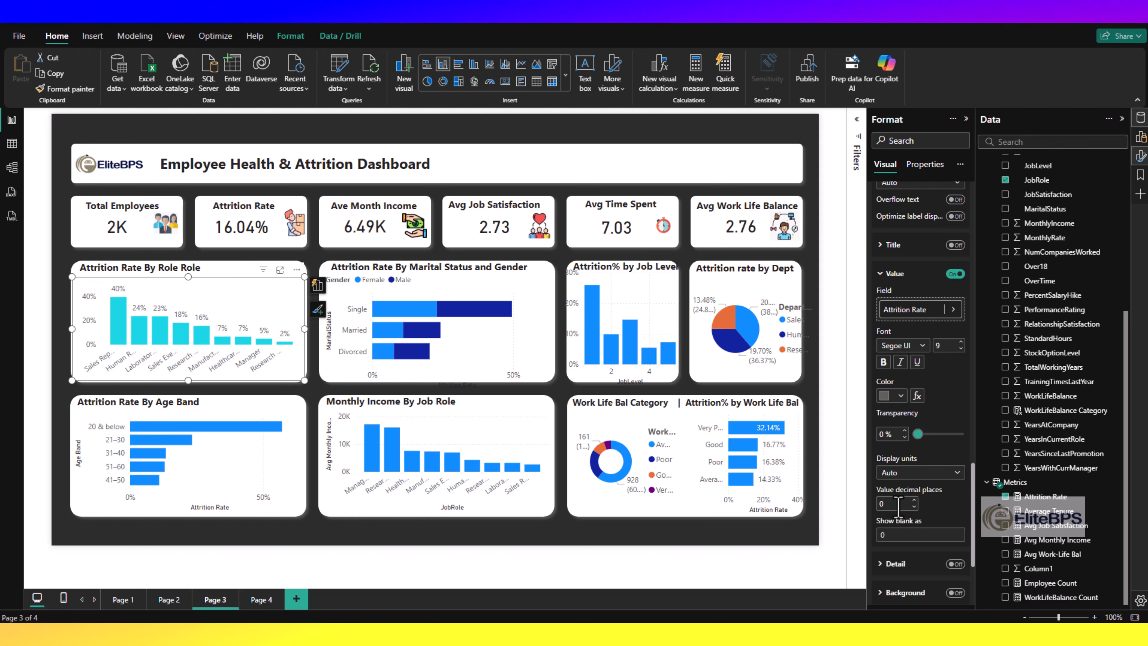
Step: Turn off the Y-axis values of the Attrition Rate By Role Role chart and enlarge the chart slightly within its box
left_click(93, 335)
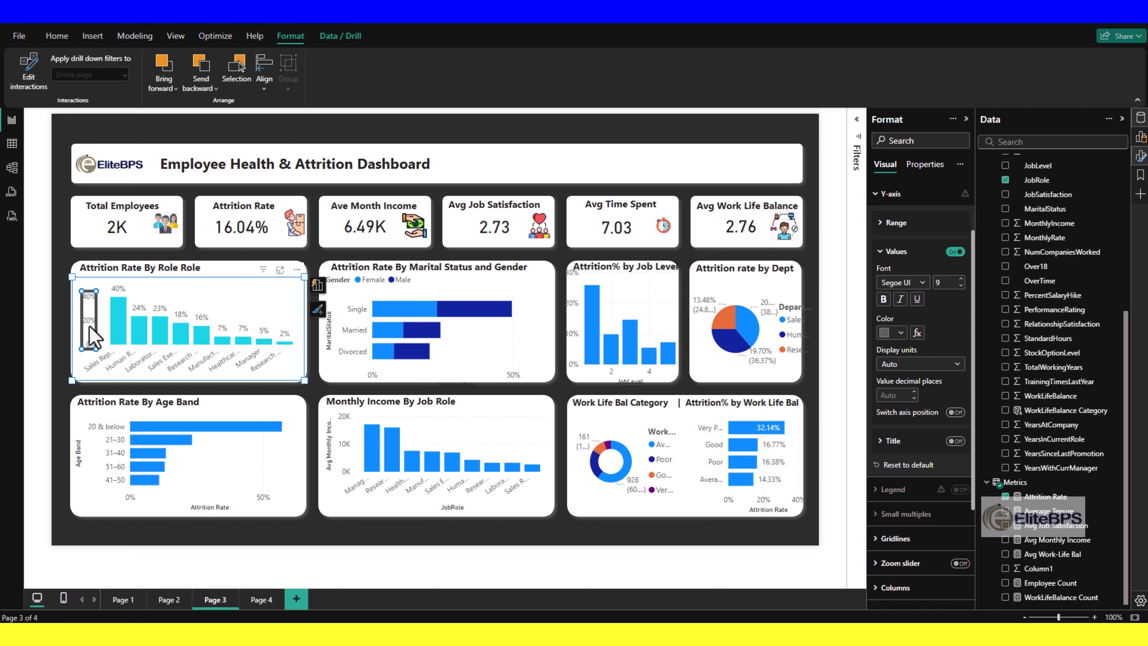
left_click(955, 252)
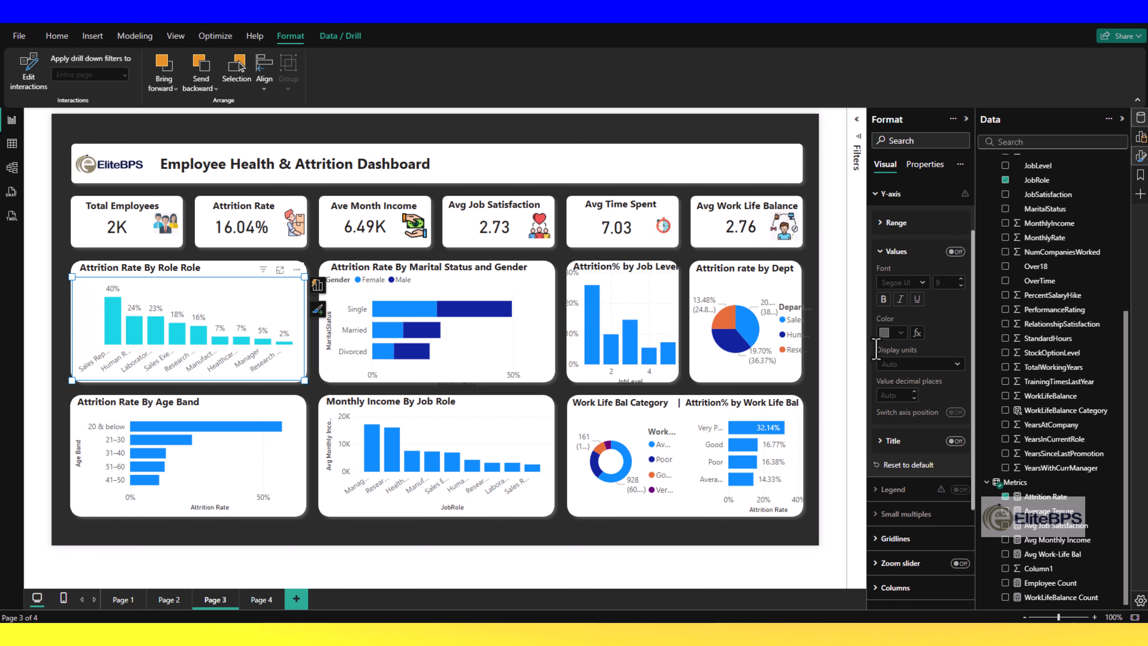
left_click(258, 539)
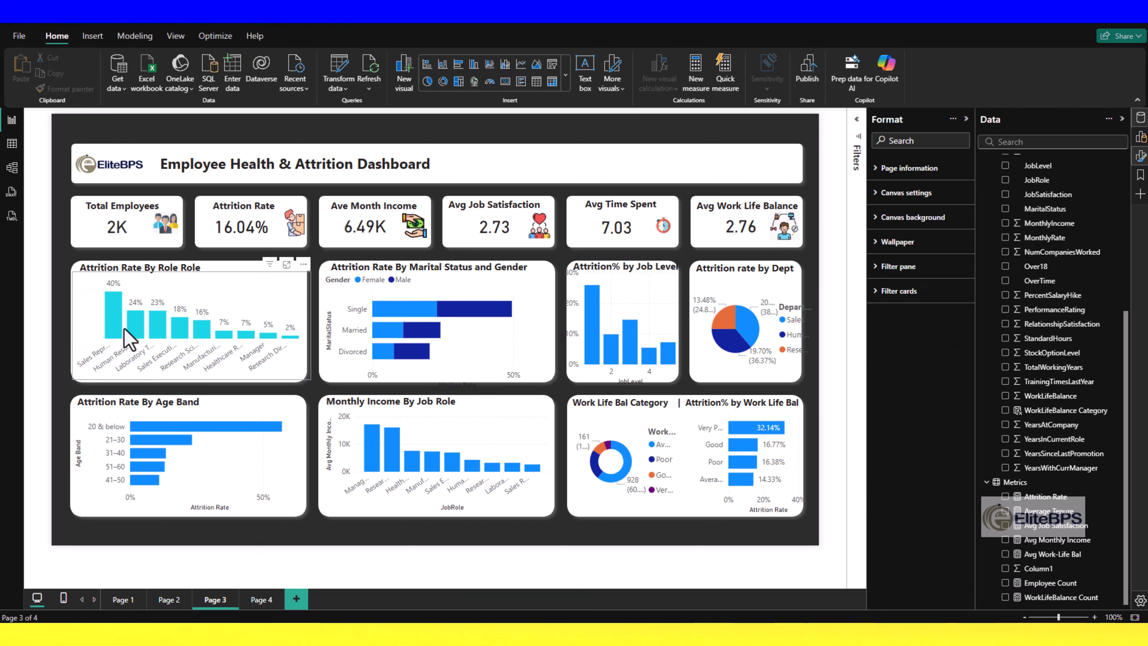
Step: Copy the Attrition Rate By Role Role chart's formatting onto the Age Band, Marital Status, Monthly Income, Job Level and both Work Life Bal charts
left_click(164, 344)
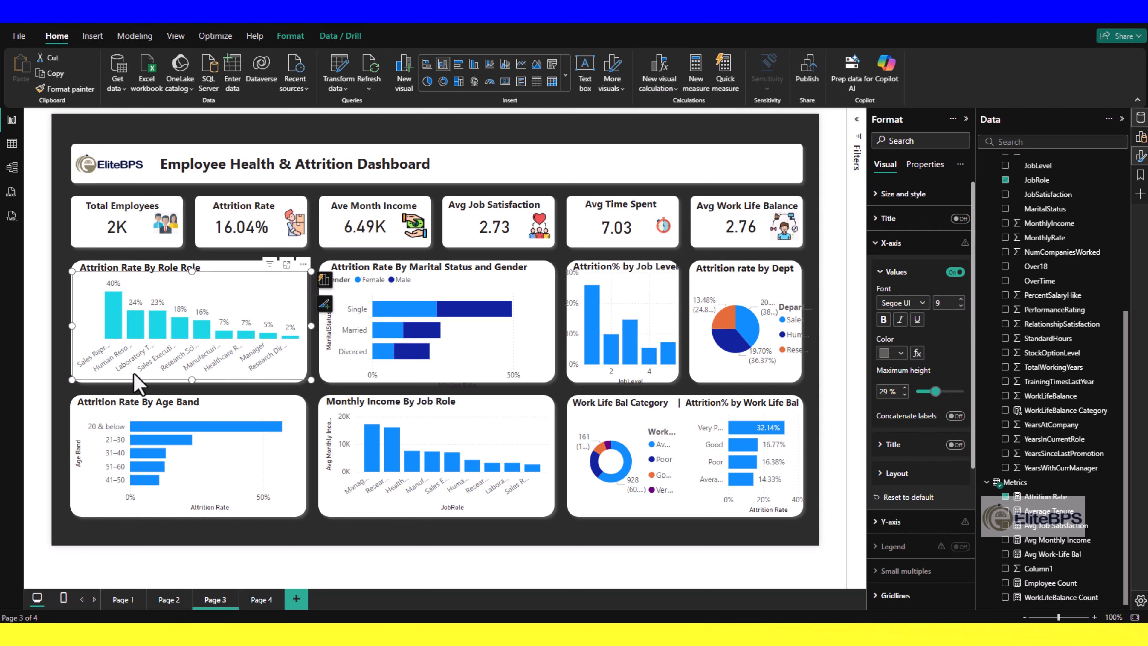
left_click(72, 89)
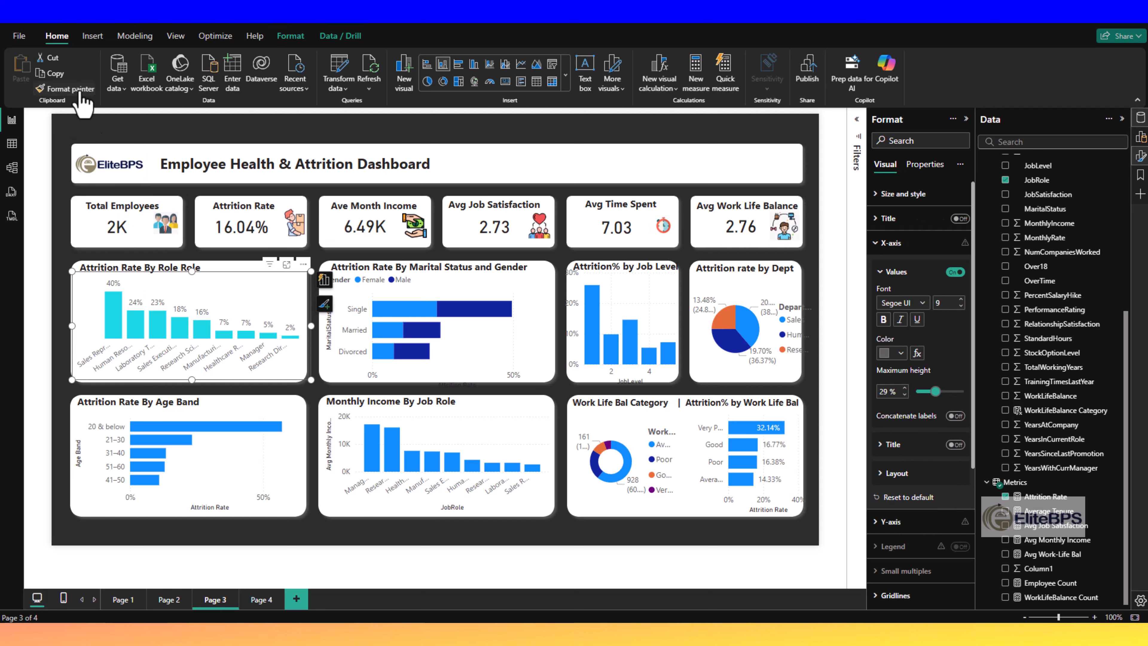
left_click(224, 483)
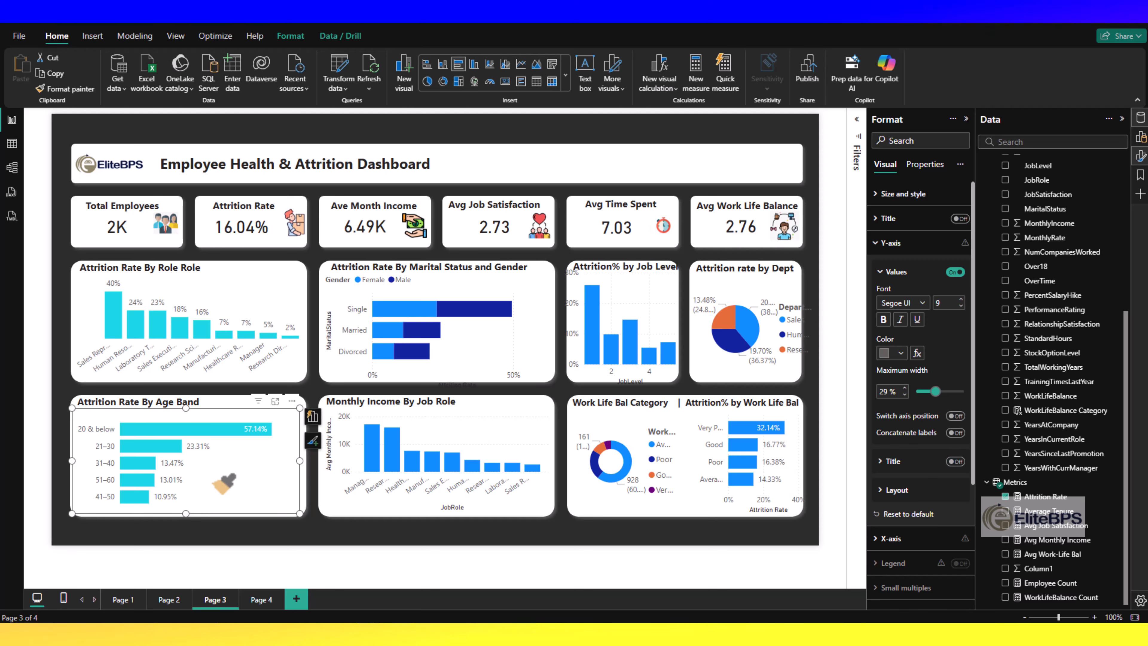
left_click(472, 330)
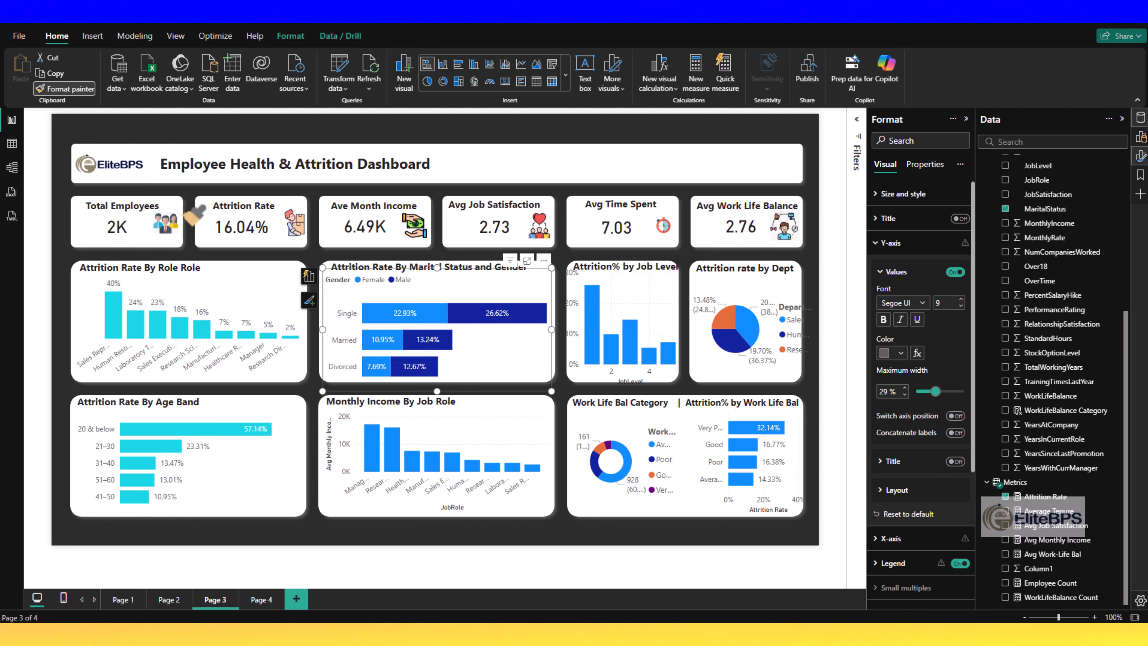
left_click(452, 452)
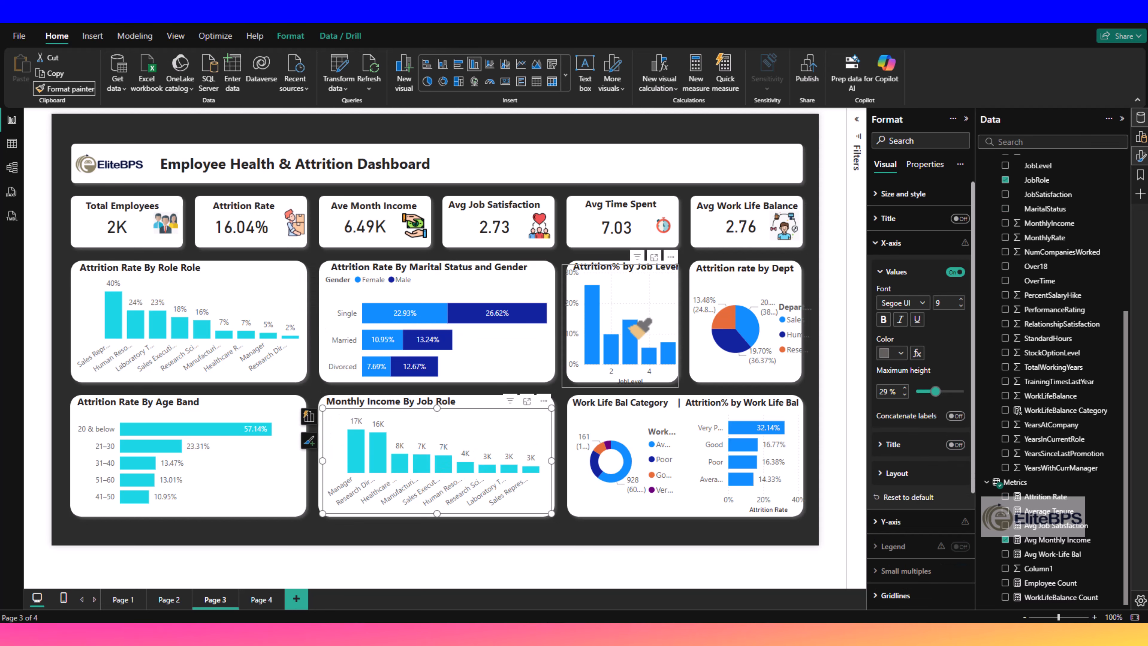
left_click(608, 353)
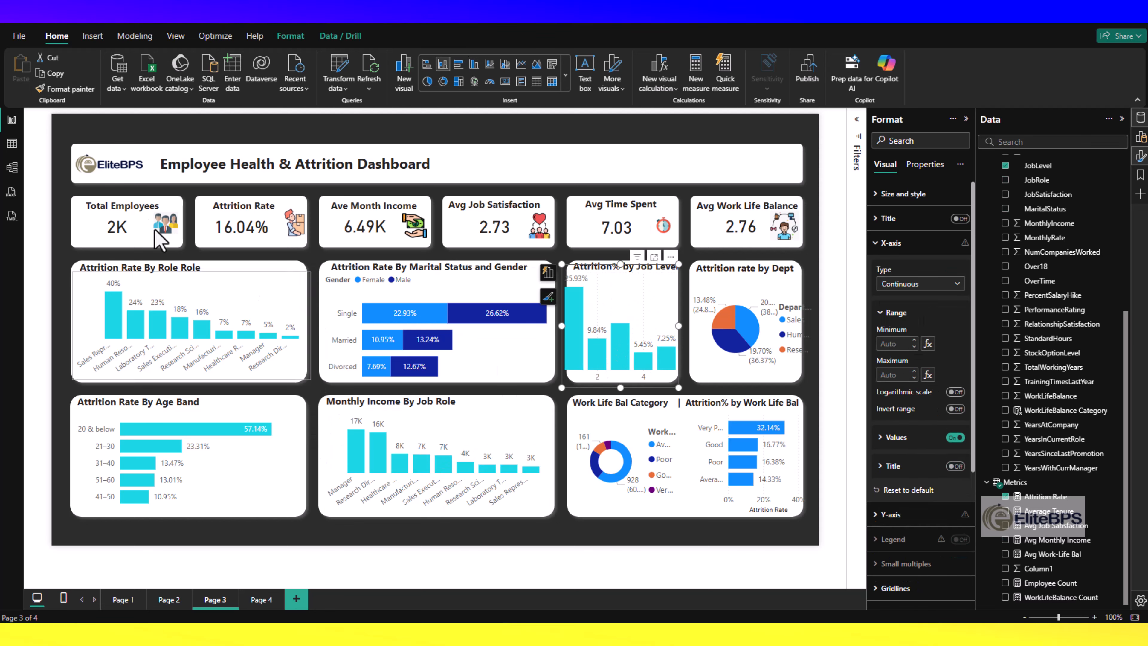
left_click(66, 88)
left_click(723, 429)
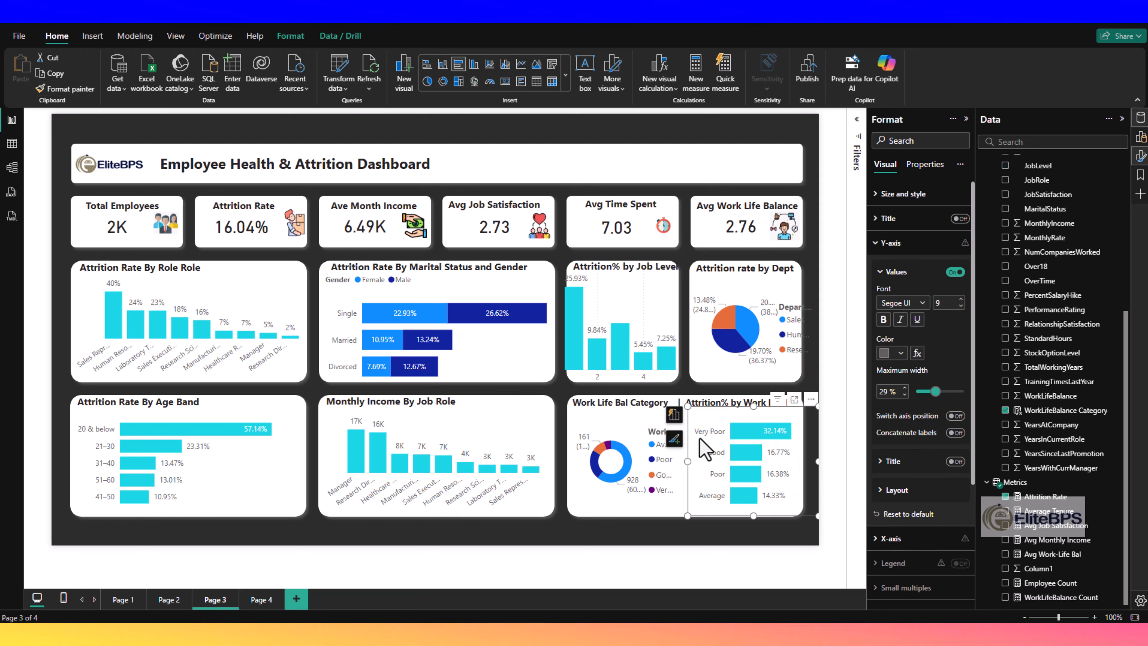
left_click(622, 441)
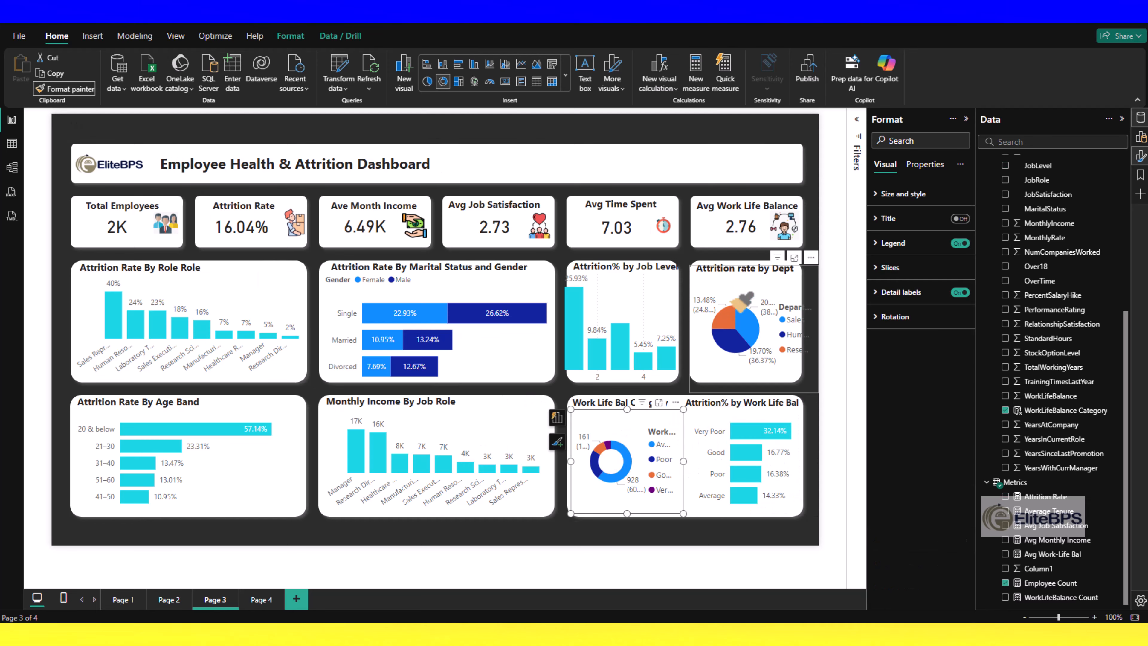
Step: Set the data label values of the Attrition Rate By Age Band chart to 0 decimal places
left_click(197, 443)
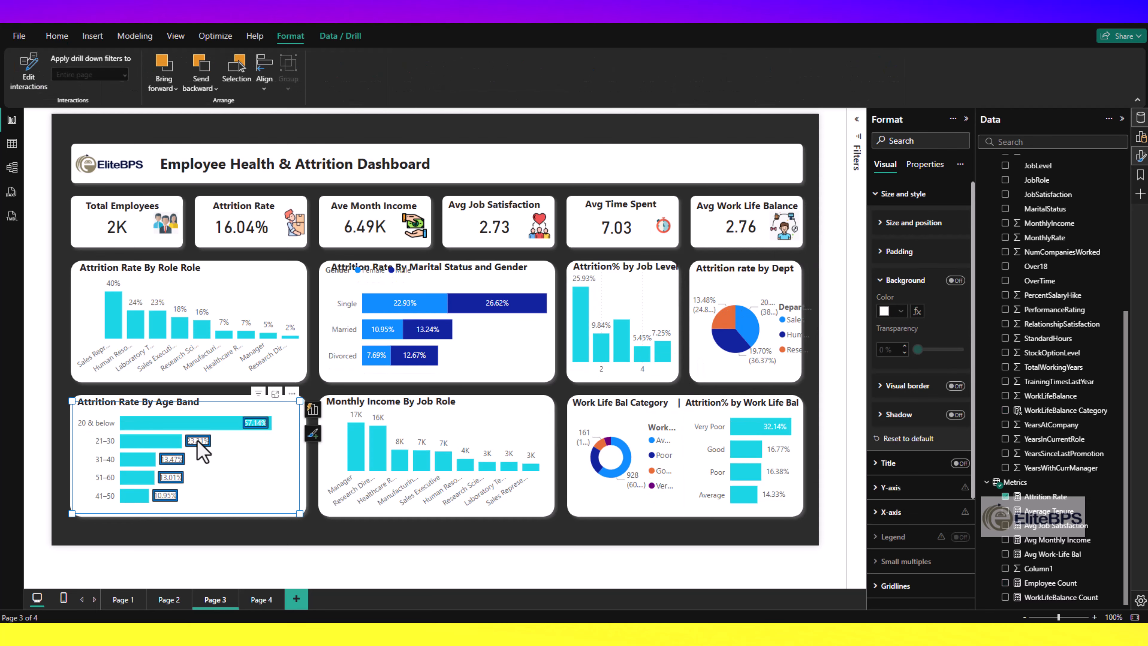
left_click(197, 440)
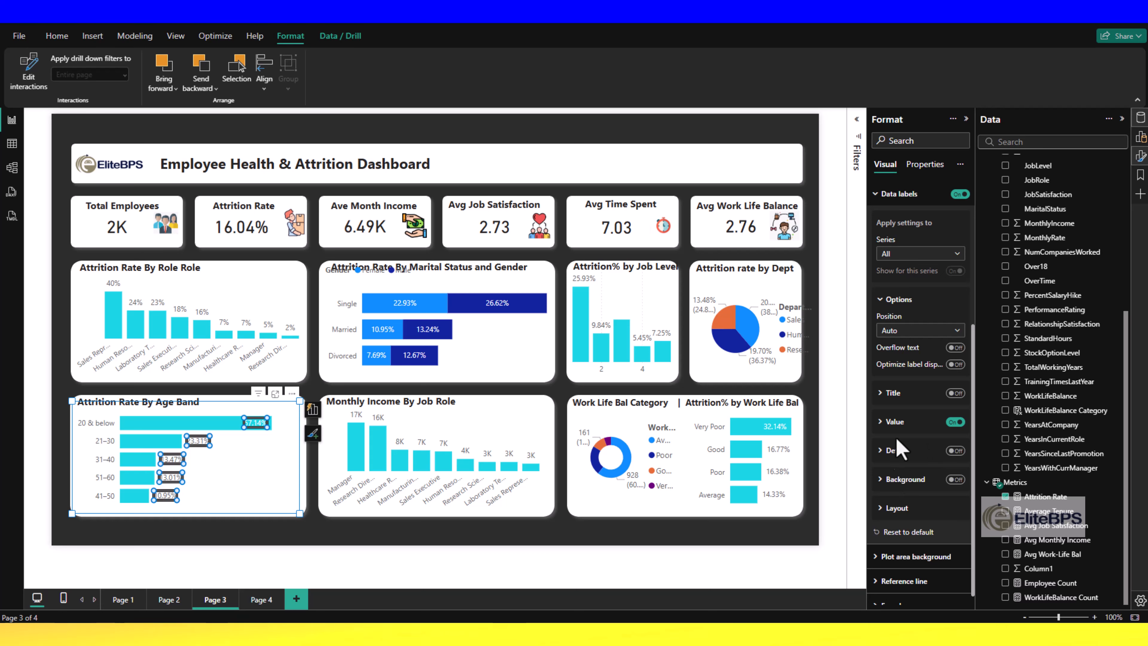
left_click(896, 425)
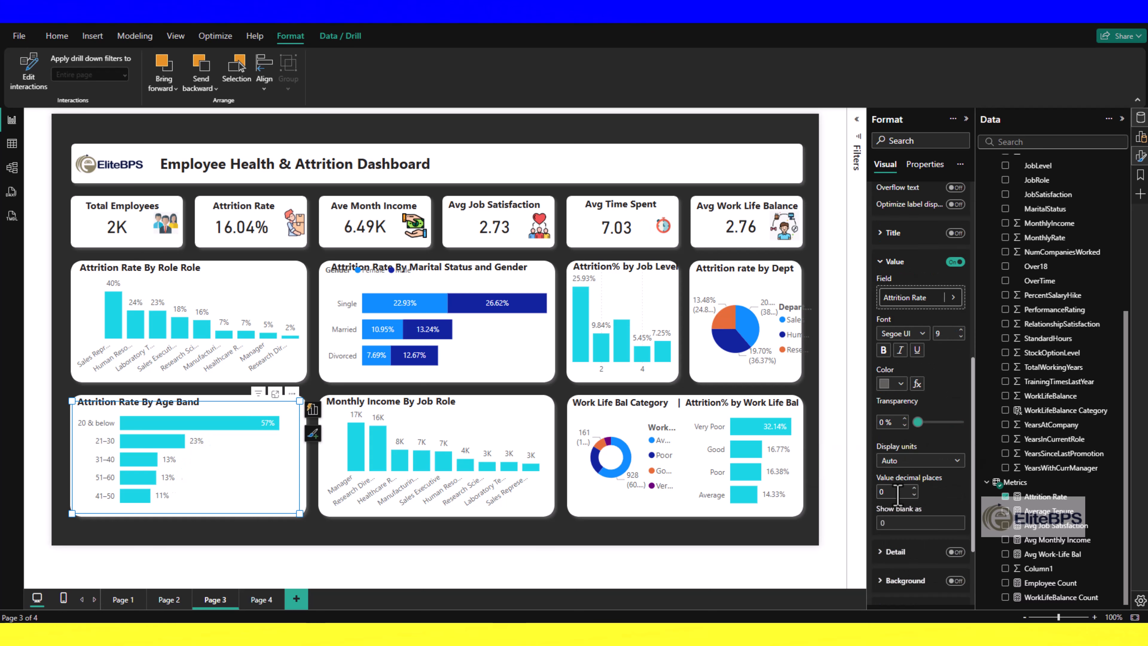
left_click(224, 571)
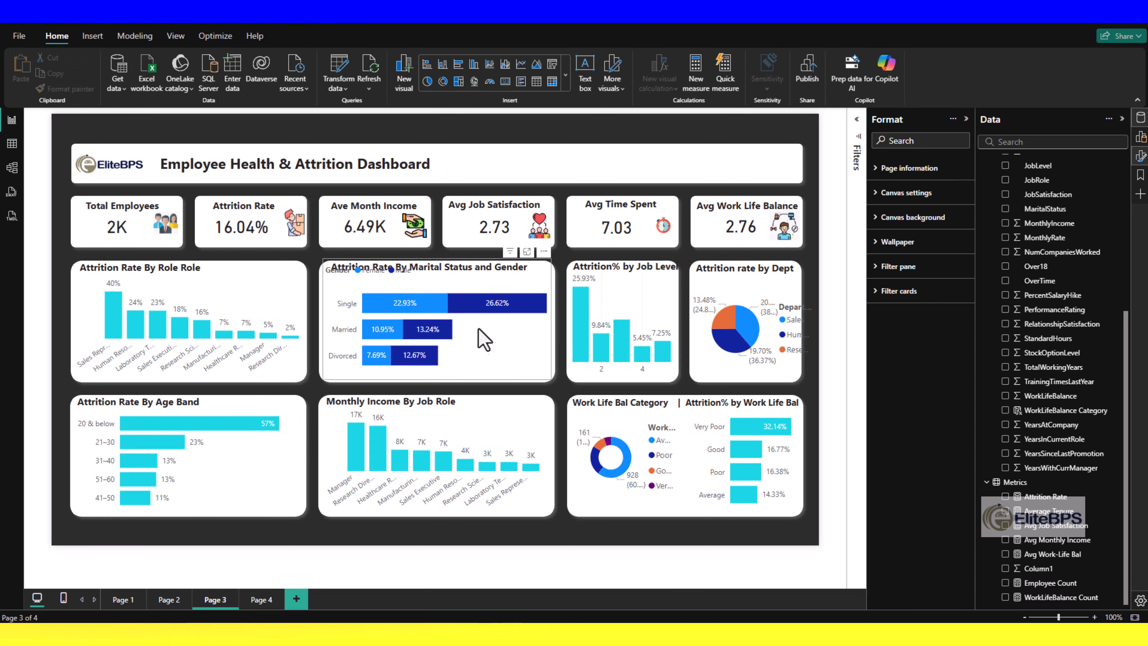
Step: Set the Male series data labels in the Marital Status and Gender chart to 0 decimal places
left_click(497, 304)
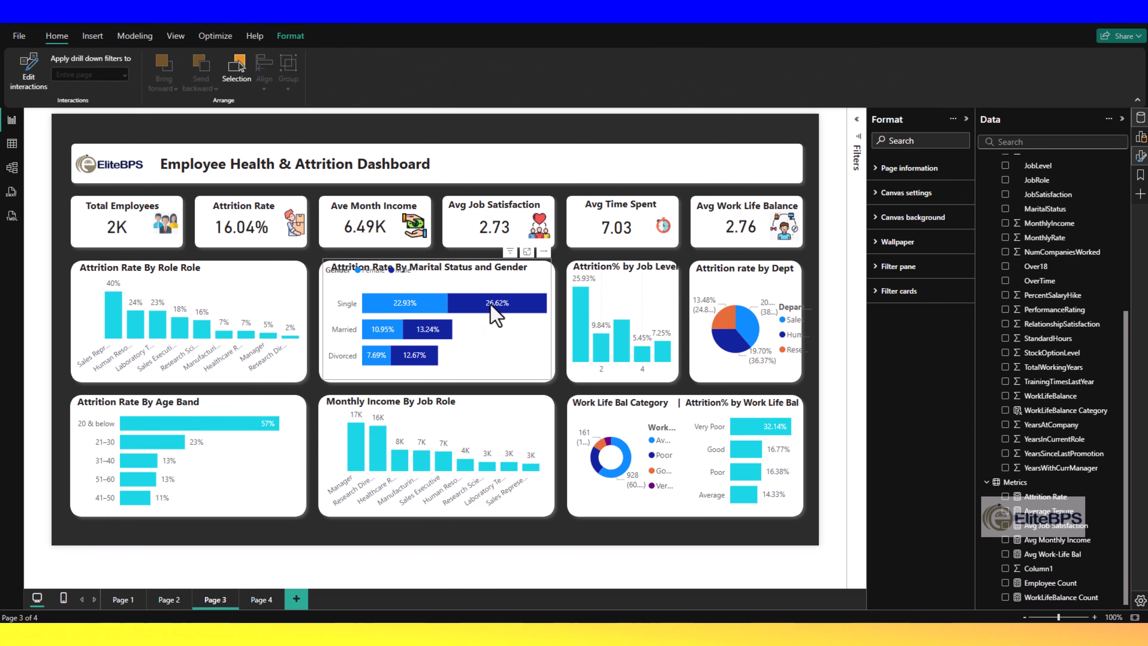
left_click(491, 307)
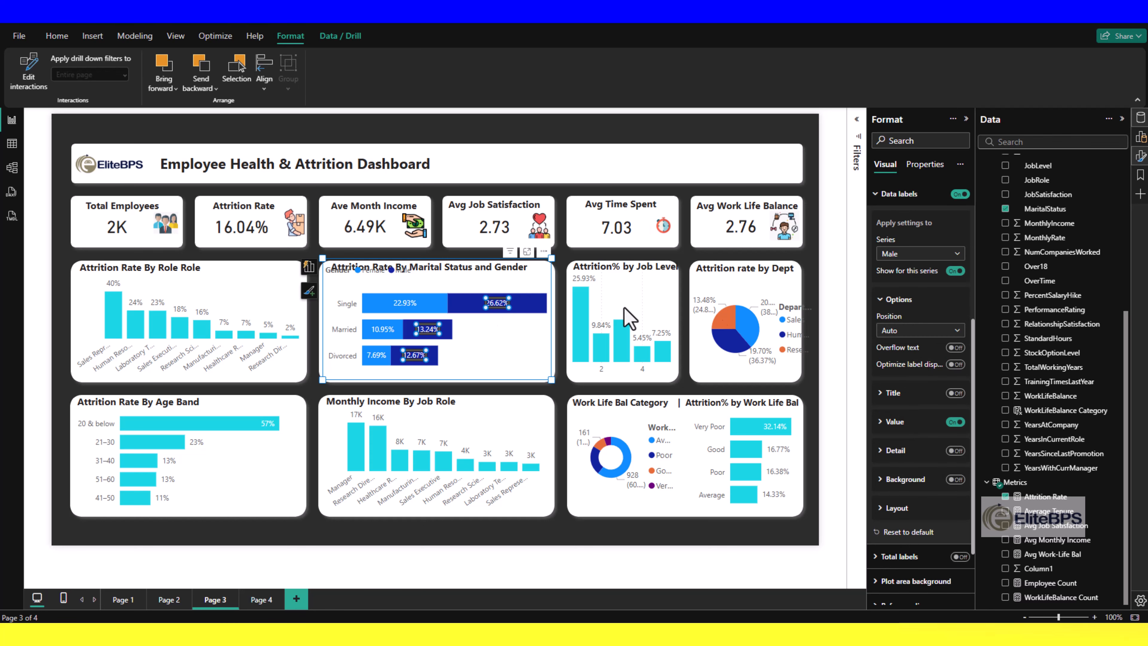
left_click(897, 420)
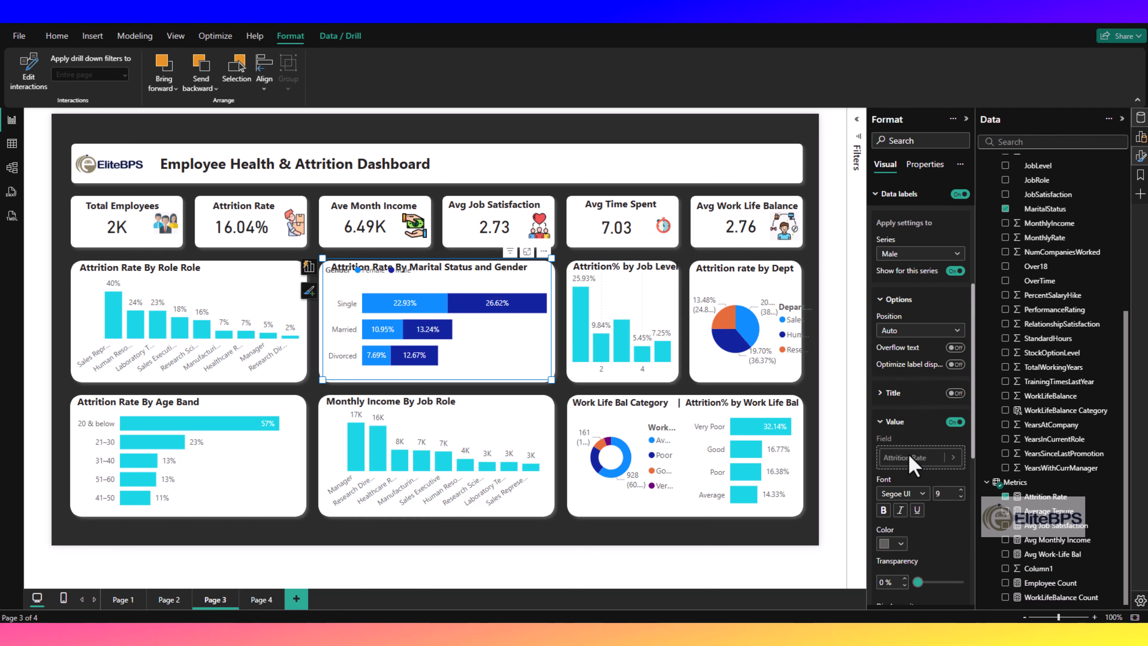
scroll(900, 520, "down", 3)
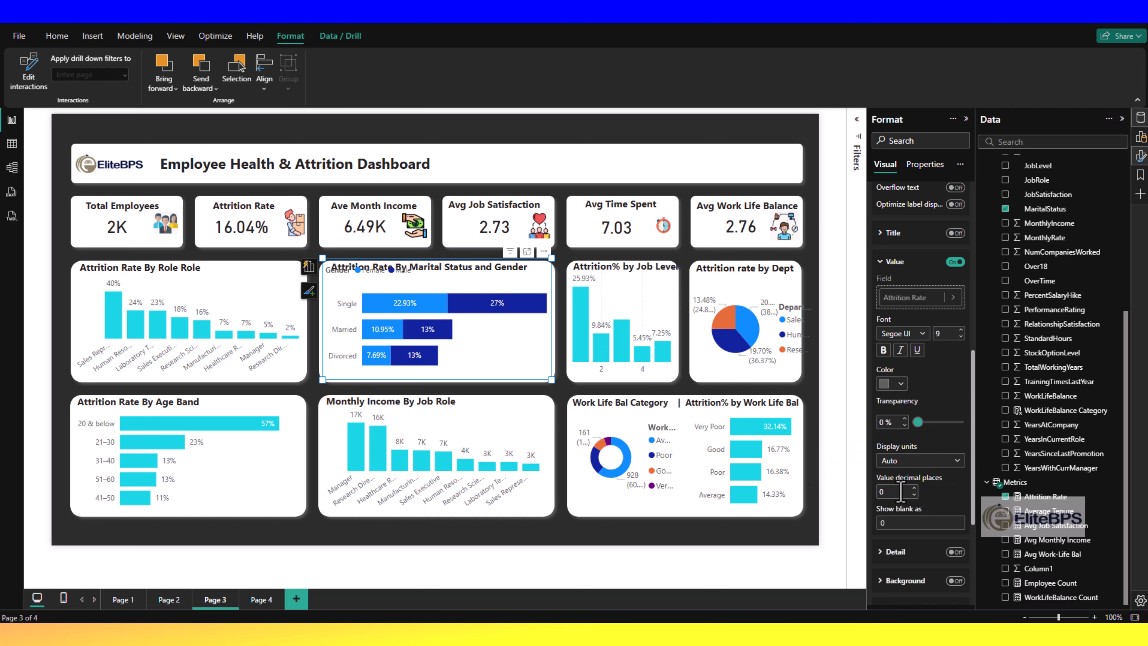
Step: Set the Female series data labels in the Marital Status and Gender chart to 0 decimal places
left_click(401, 301)
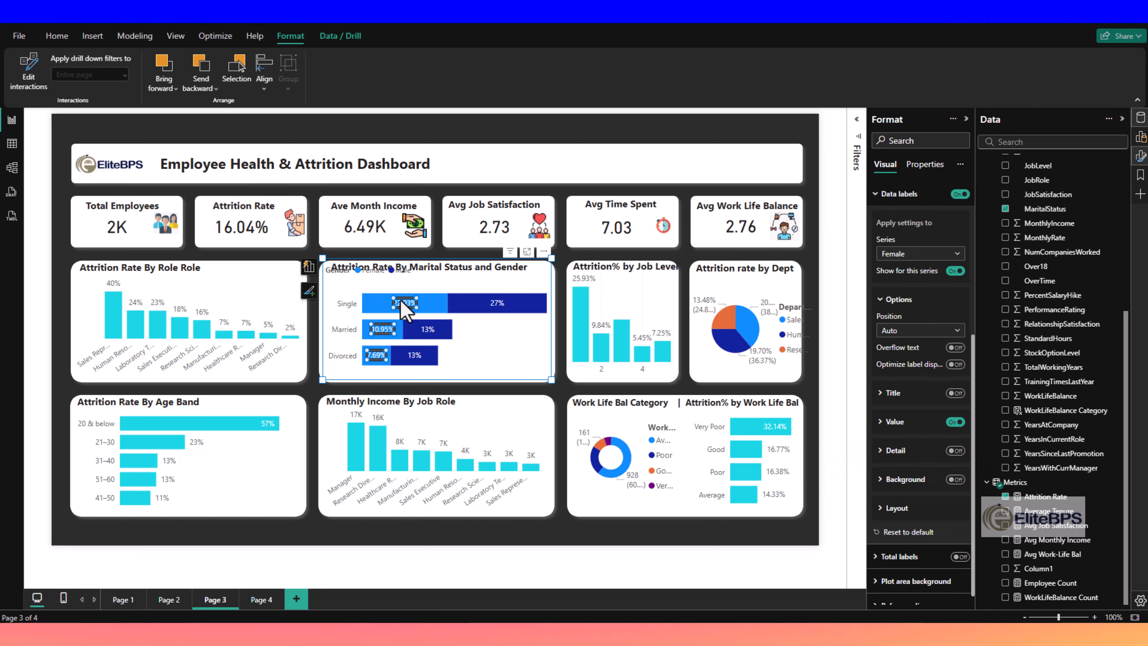
left_click(897, 424)
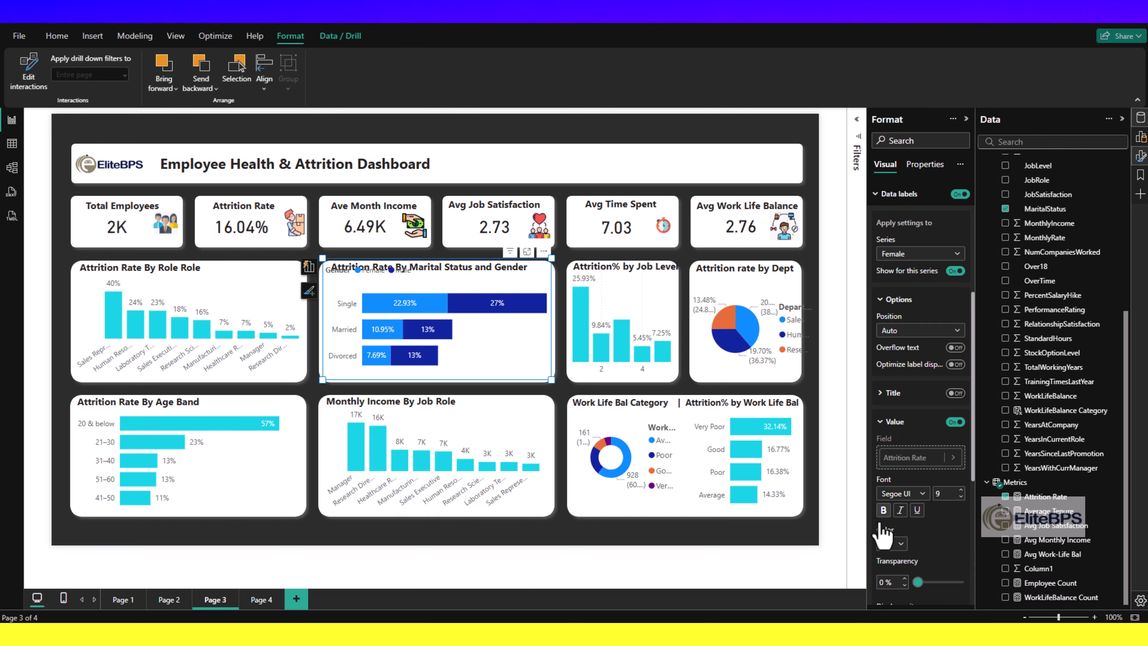
scroll(881, 533, "down", 3)
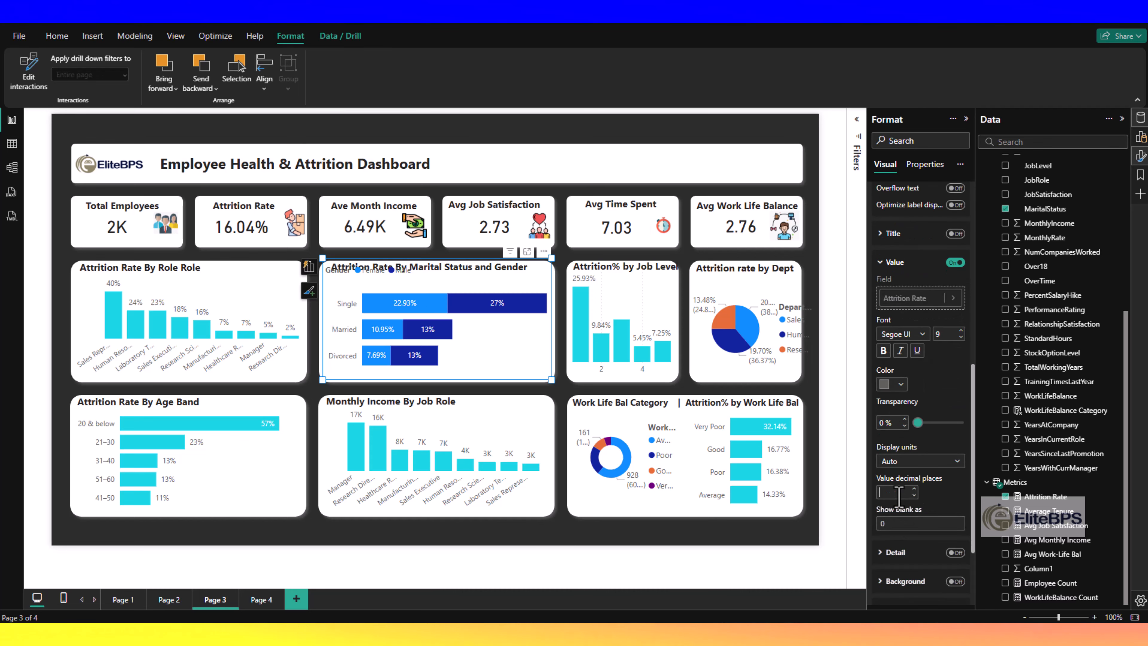
key("Return")
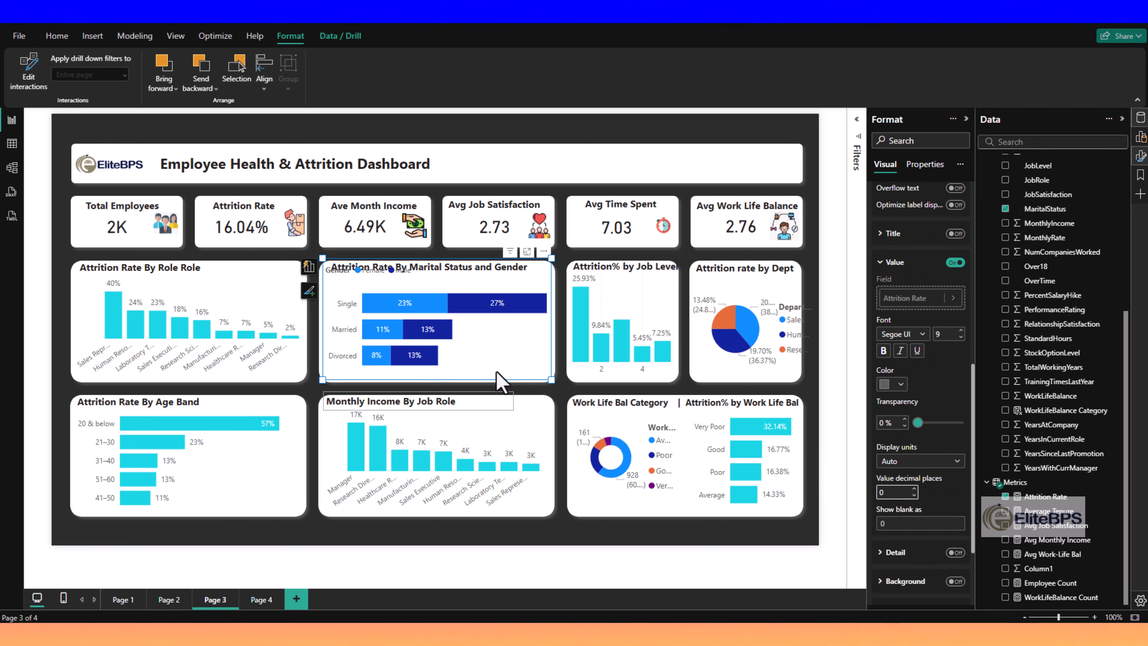
Step: Recolour the Marital Status and Gender chart's bars, using the recent turquoise for Male and the recent dark red for Female
left_click(535, 318)
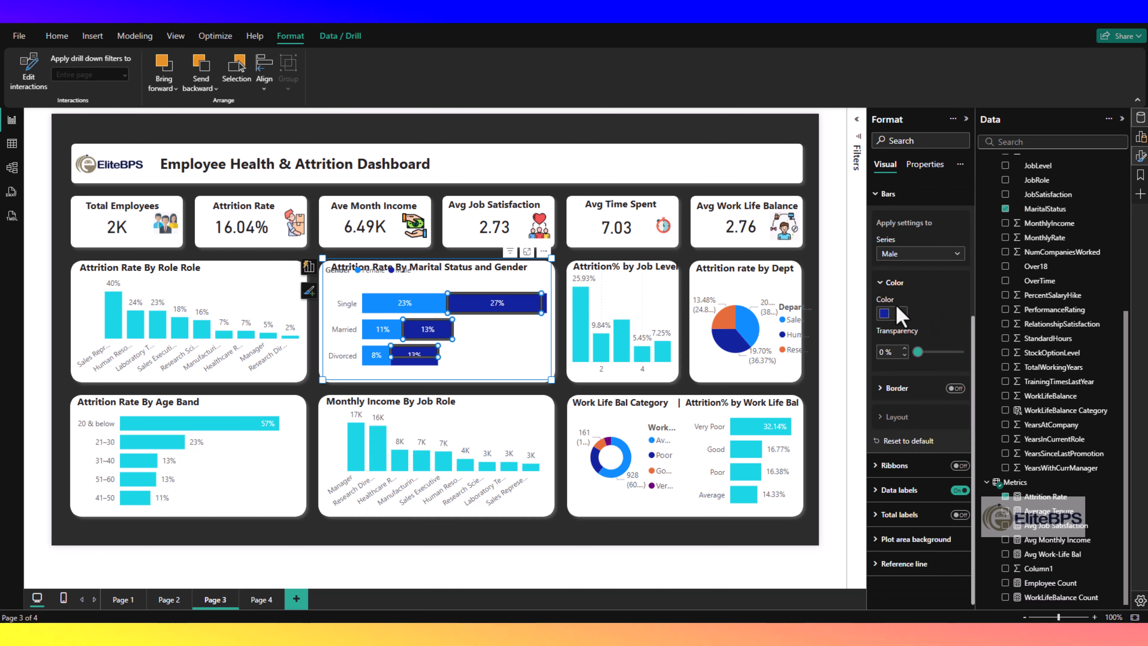
left_click(900, 313)
left_click(894, 496)
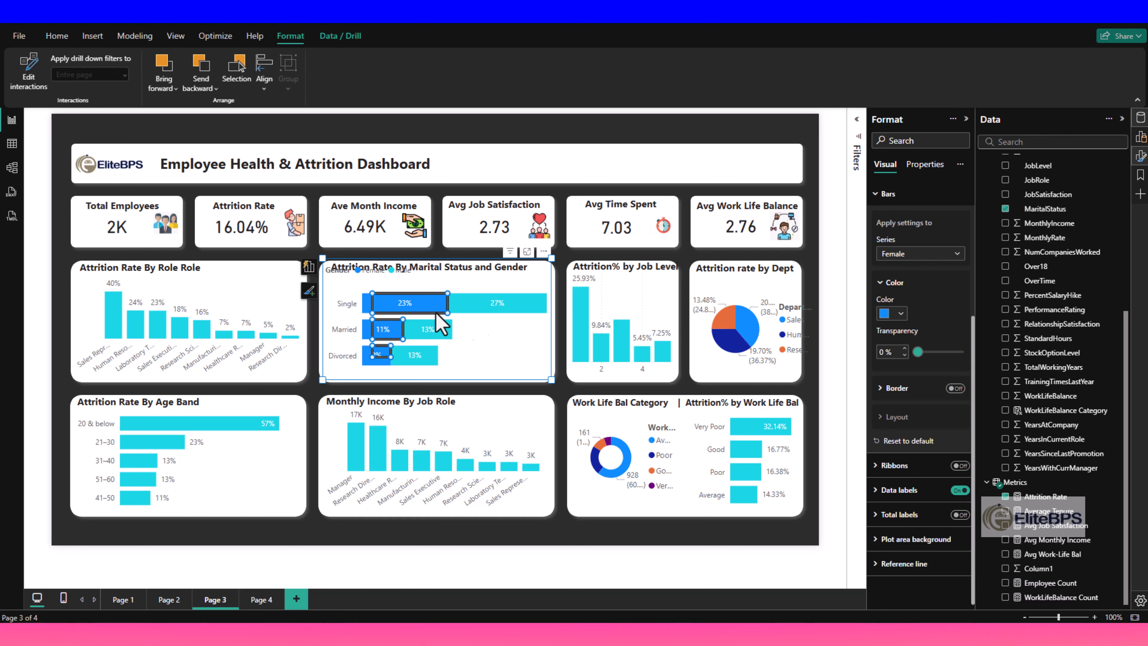
left_click(901, 313)
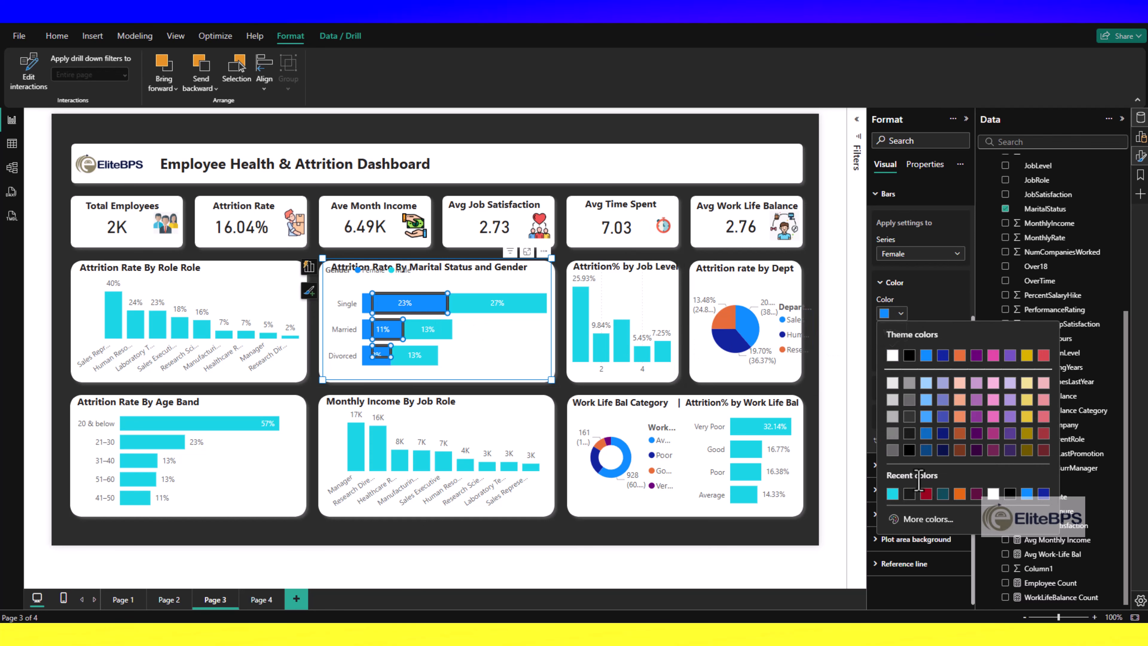
left_click(917, 494)
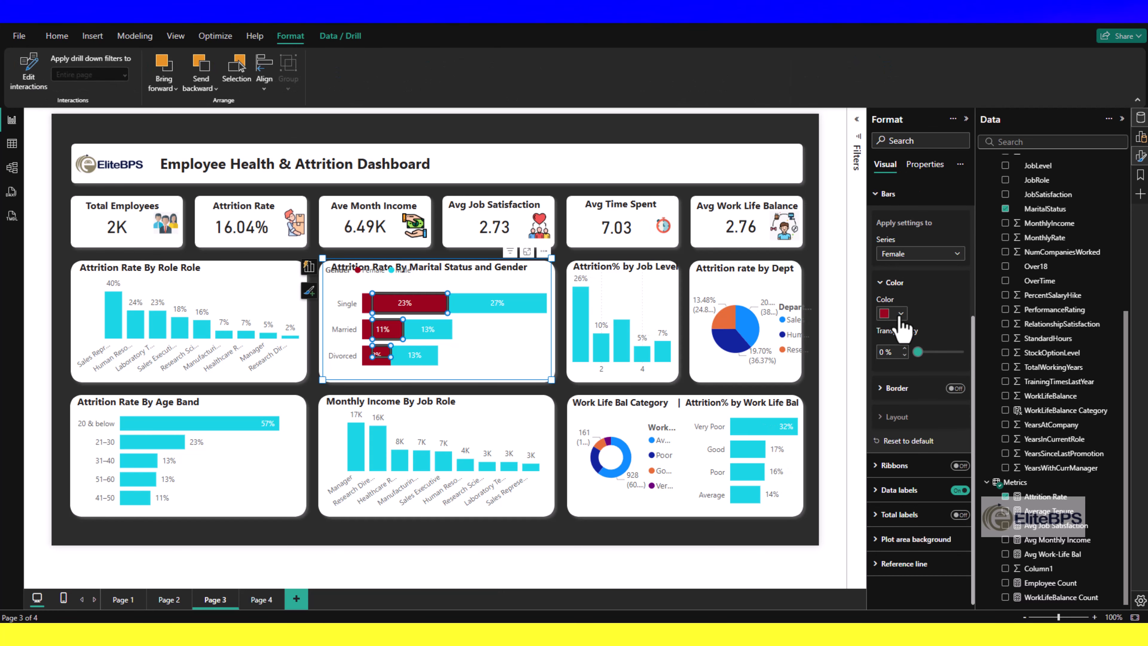
Step: Set the Female bars in the Marital Status and Gender chart to the custom red #E42A1B
left_click(901, 313)
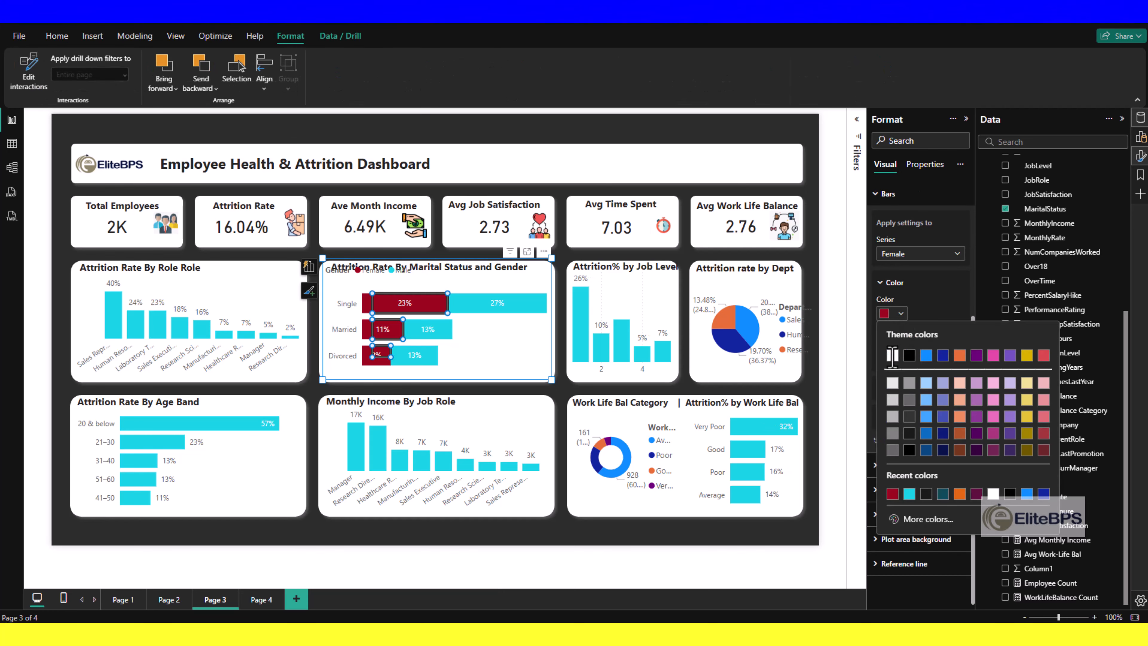
left_click(912, 520)
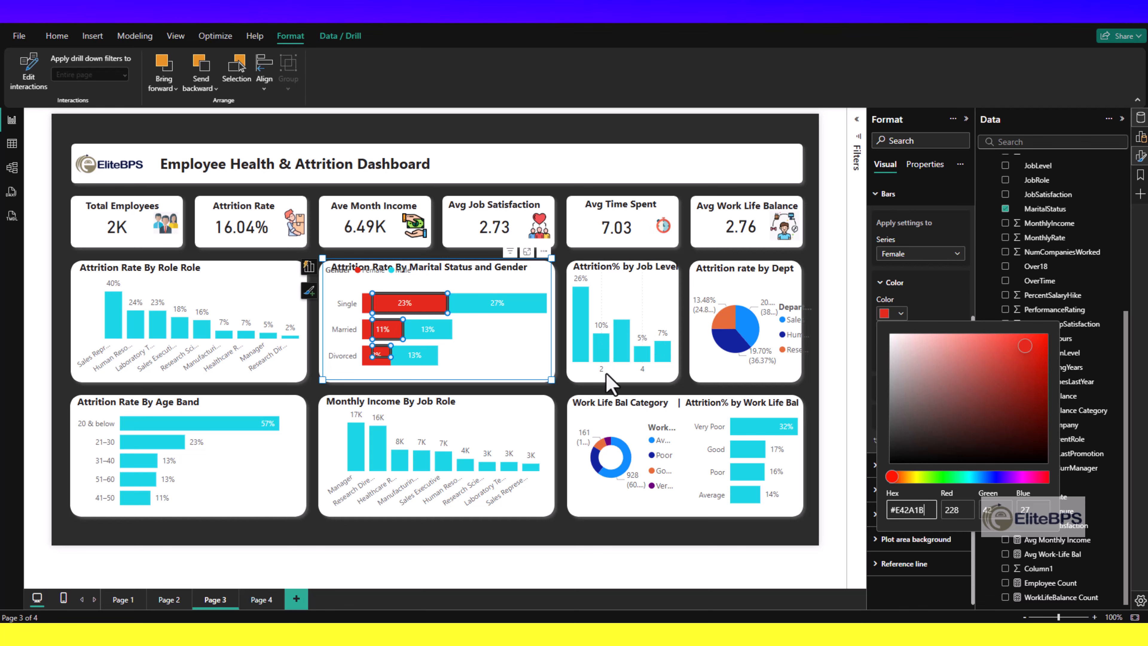
left_click(613, 389)
Step: Place the Work Life Bal Category donut's legend at Bottom center and turn off the legend title
left_click(613, 482)
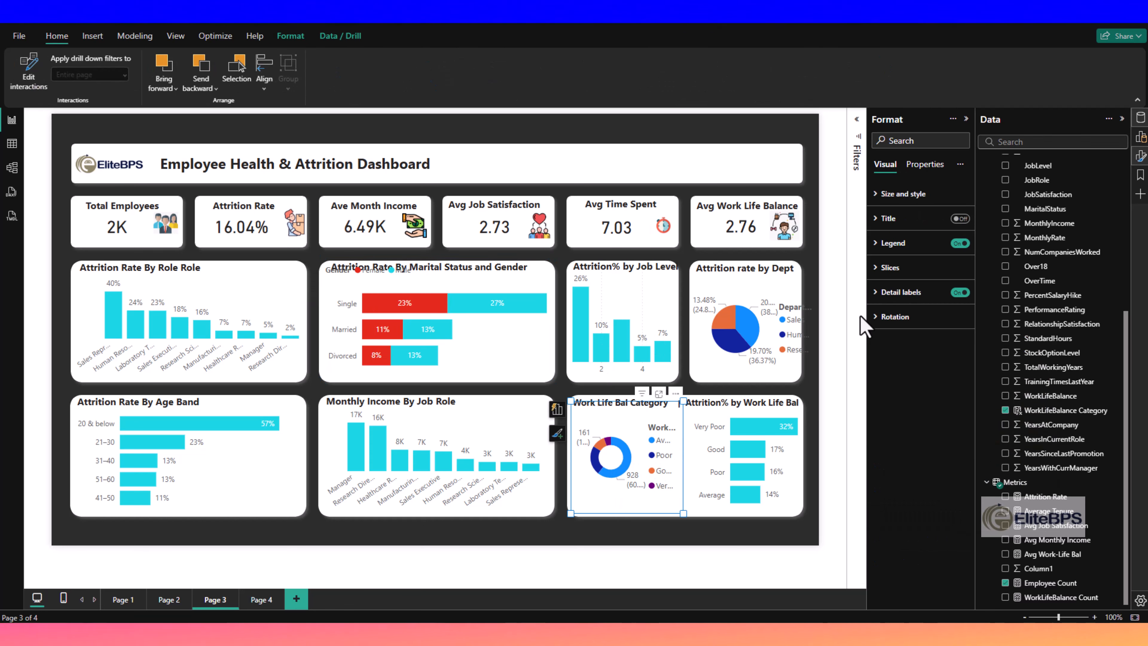
left_click(892, 244)
left_click(900, 302)
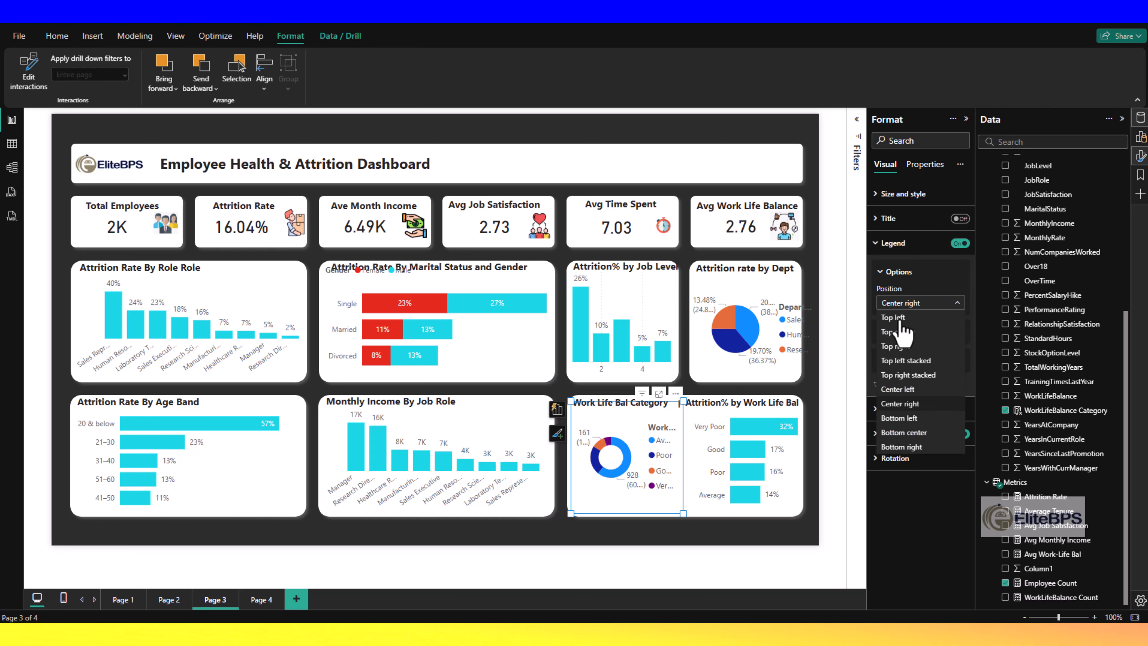
left_click(906, 433)
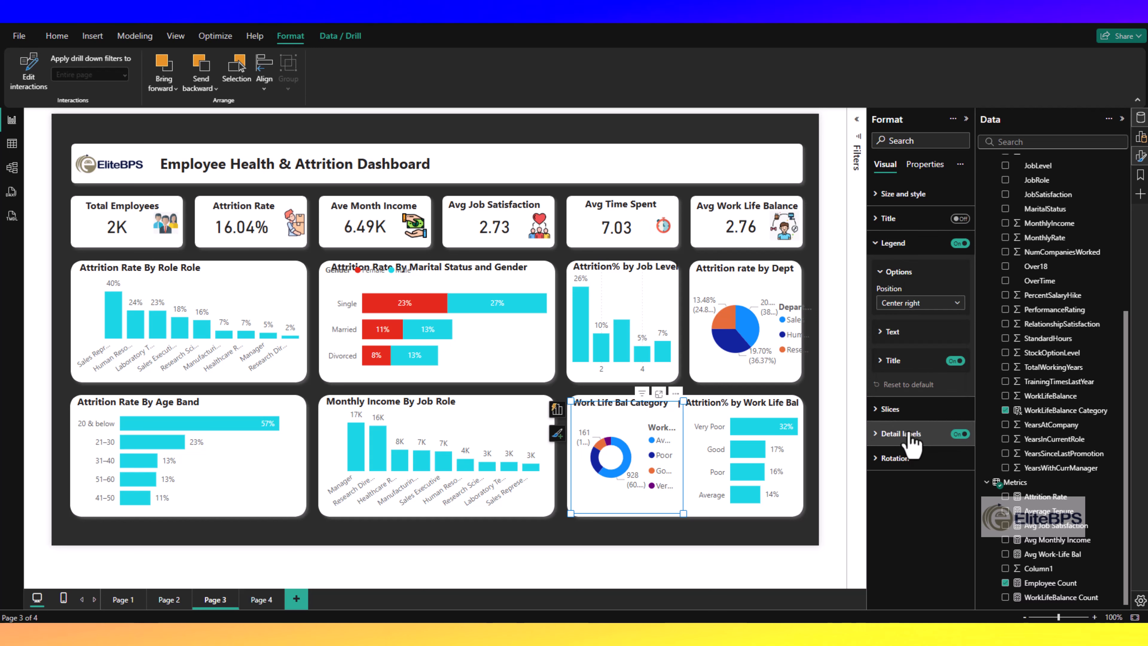
left_click(955, 360)
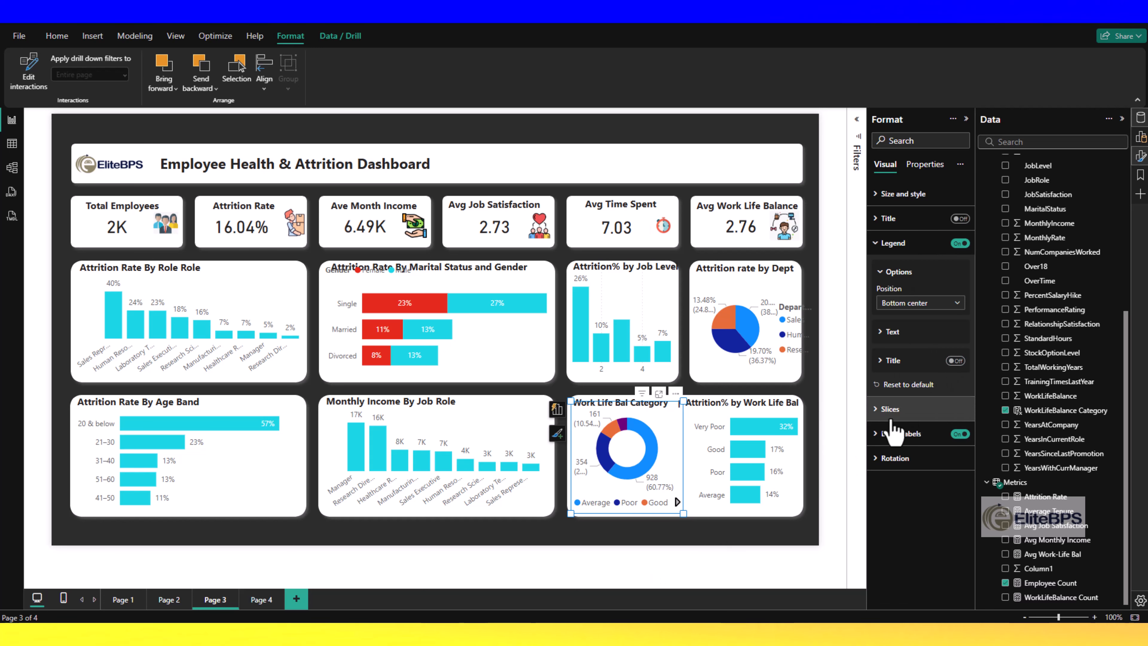
Step: Format the donut's detail labels as Percent of total, positioned Prefer inside, with font size 8 and 0 percentage decimal places
left_click(901, 433)
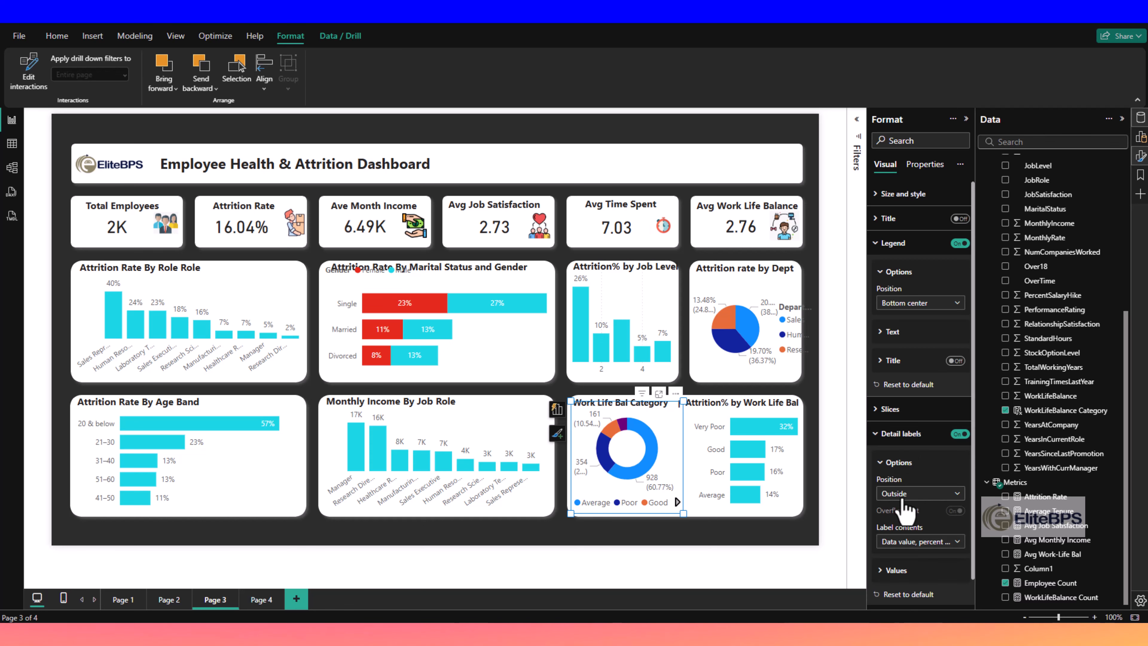
left_click(901, 551)
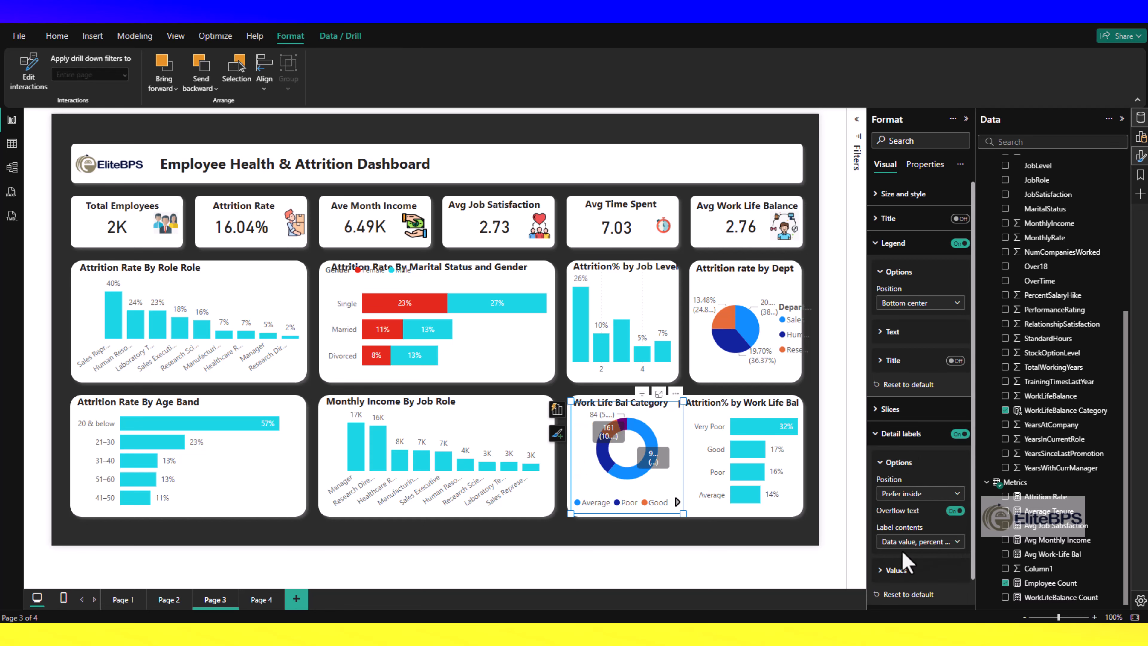
scroll(900, 551, "down", 1)
left_click(909, 518)
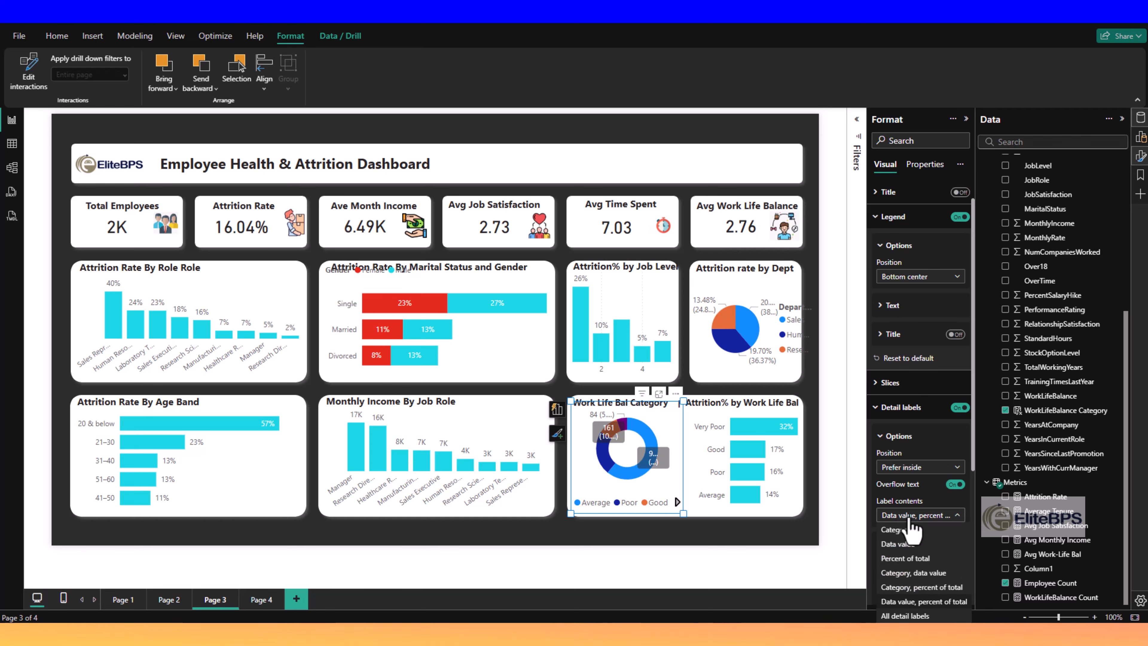
left_click(902, 559)
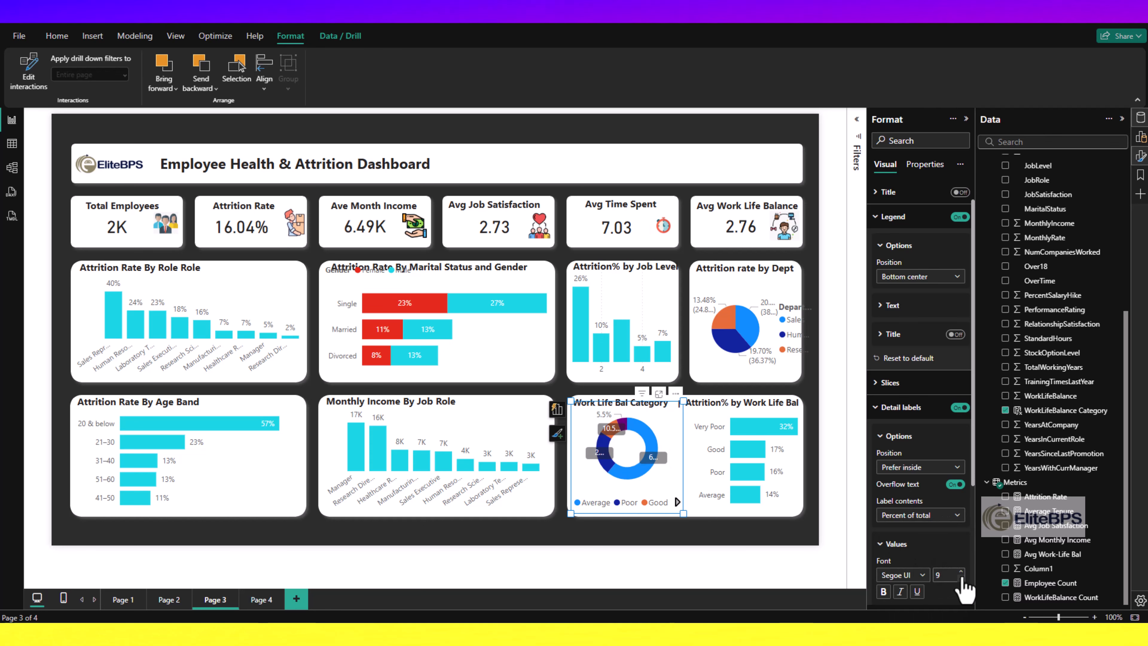
scroll(917, 553, "down", 3)
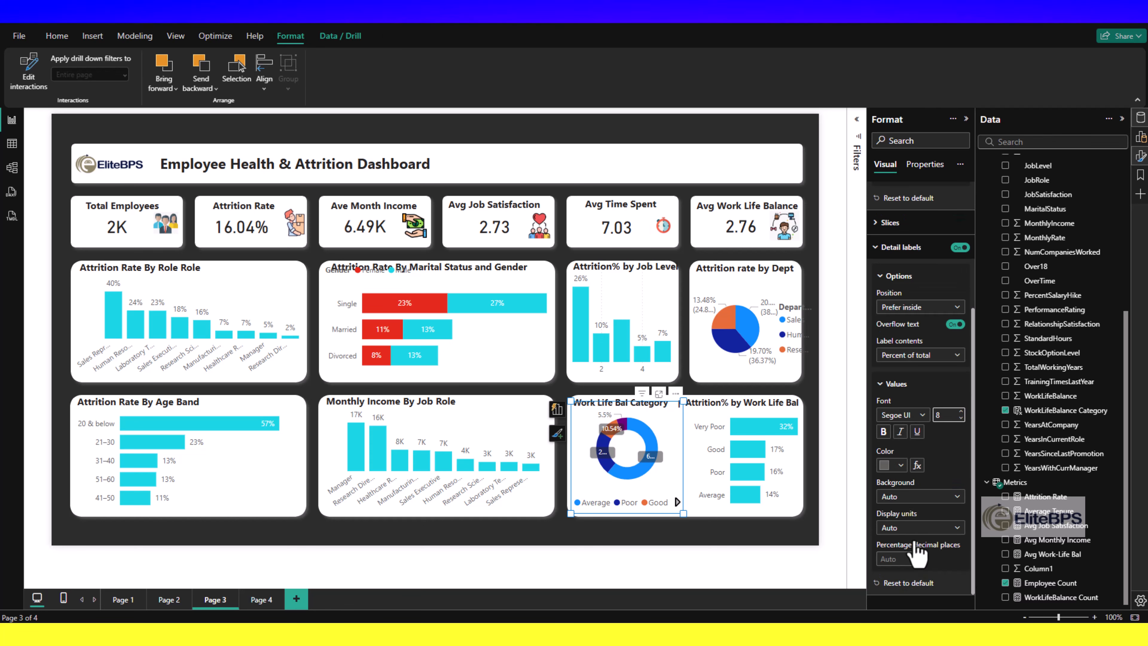
type("0")
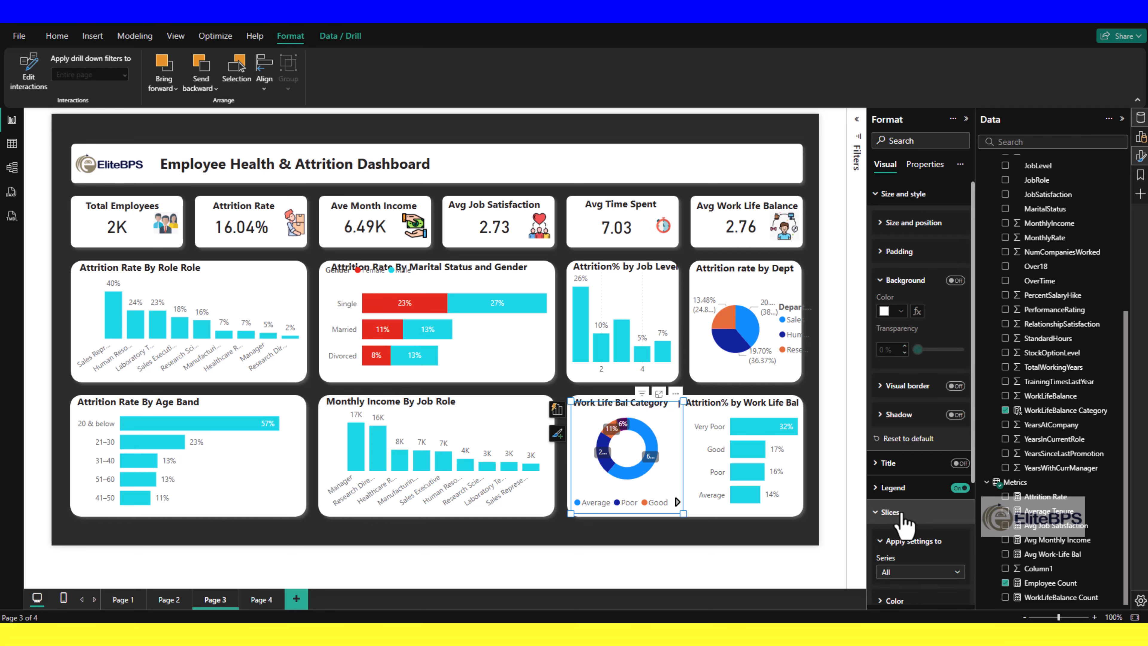
Step: Recolour the Work Life Bal Category donut's Average slice with the recent turquoise and its Poor slice with the recent bright red
left_click(901, 514)
scroll(899, 470, "down", 3)
left_click(893, 440)
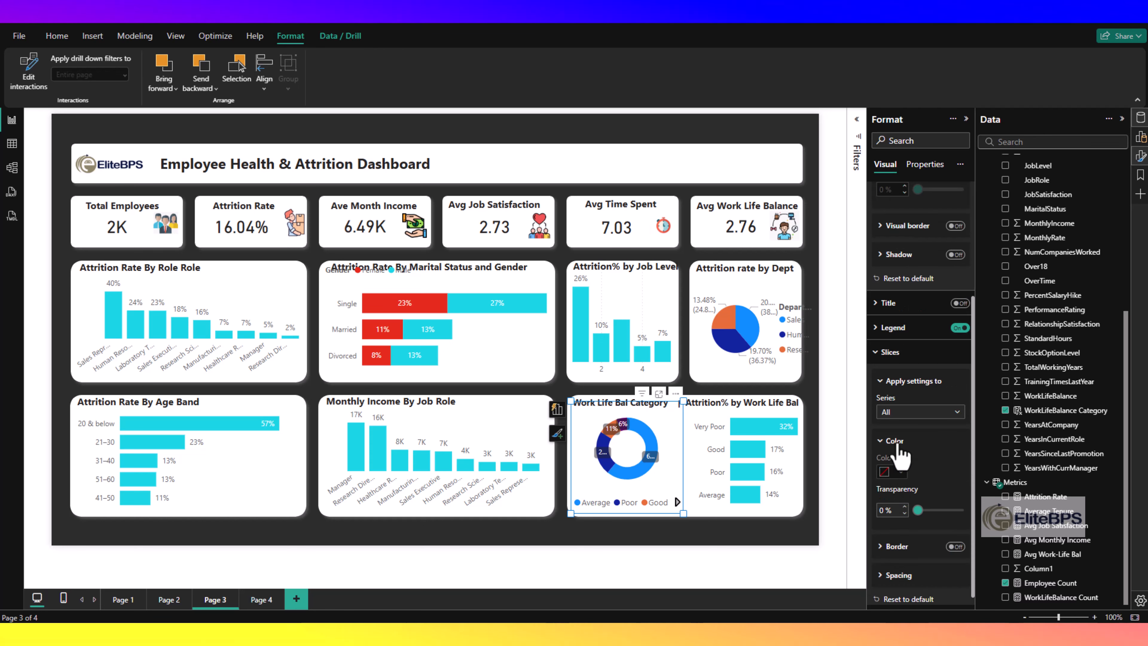
left_click(911, 412)
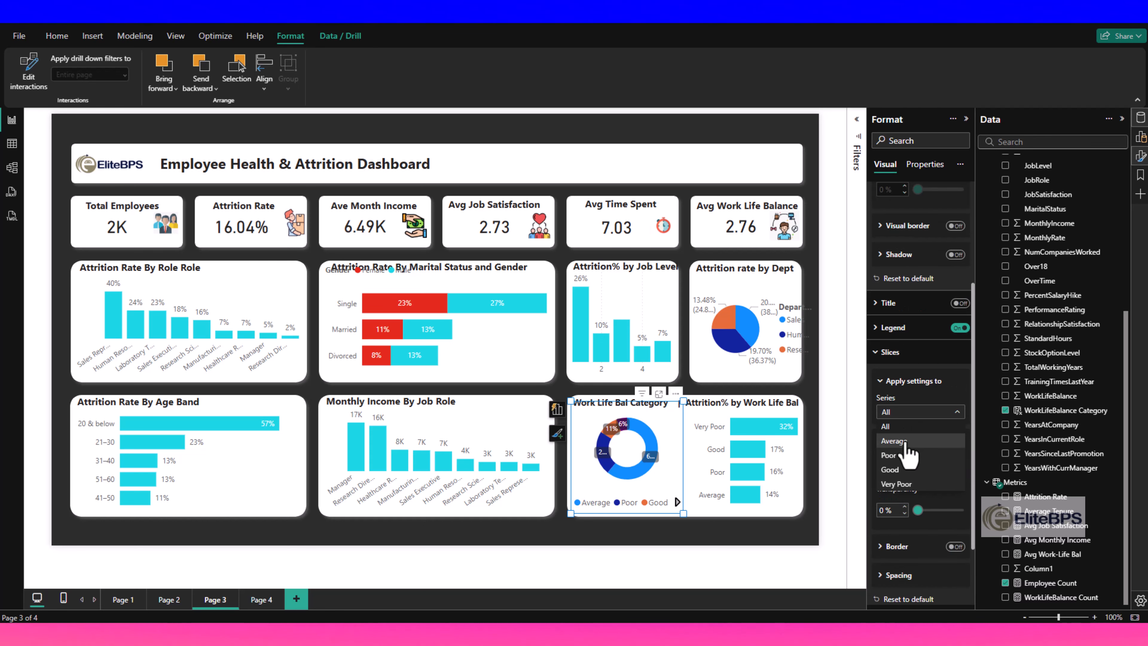
left_click(895, 471)
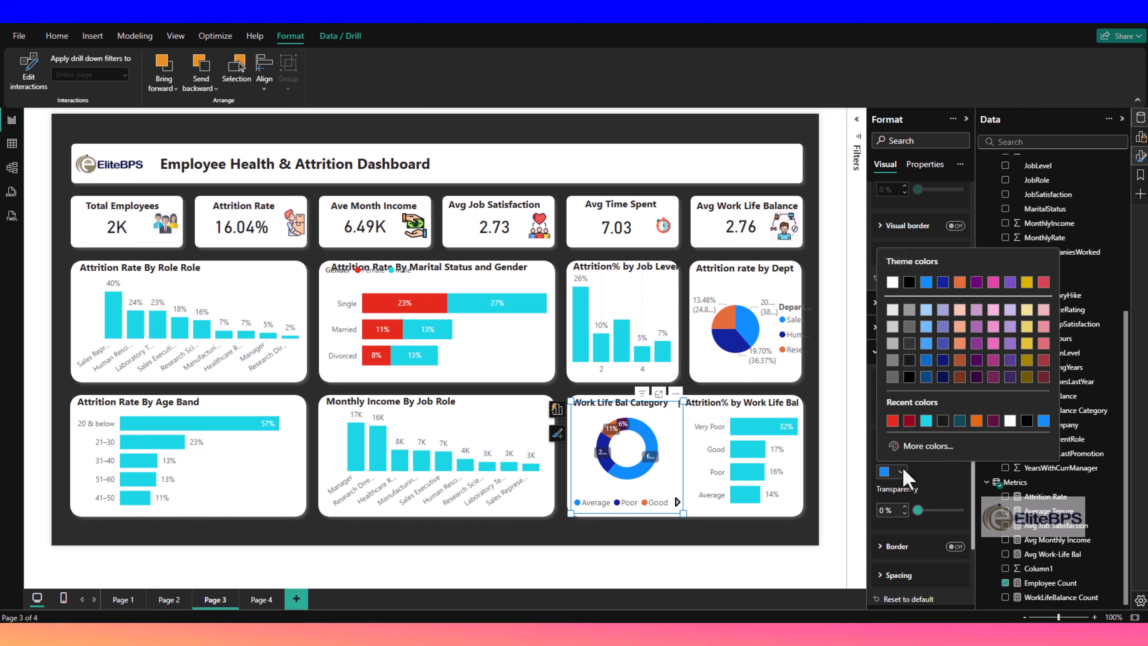
left_click(926, 412)
left_click(917, 411)
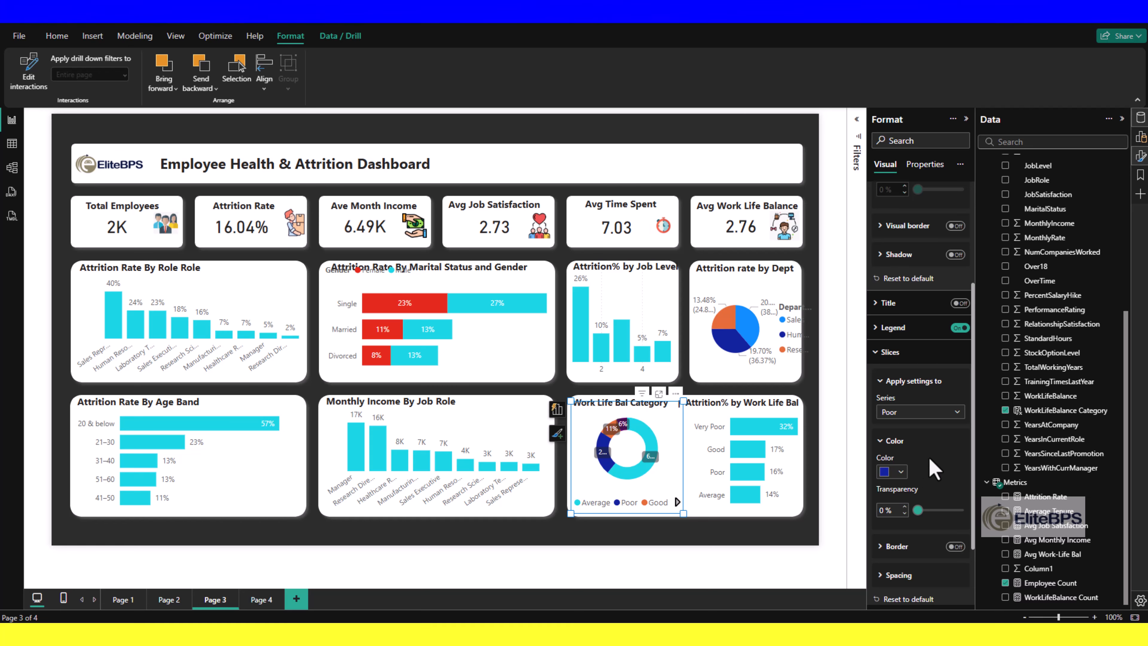
left_click(901, 472)
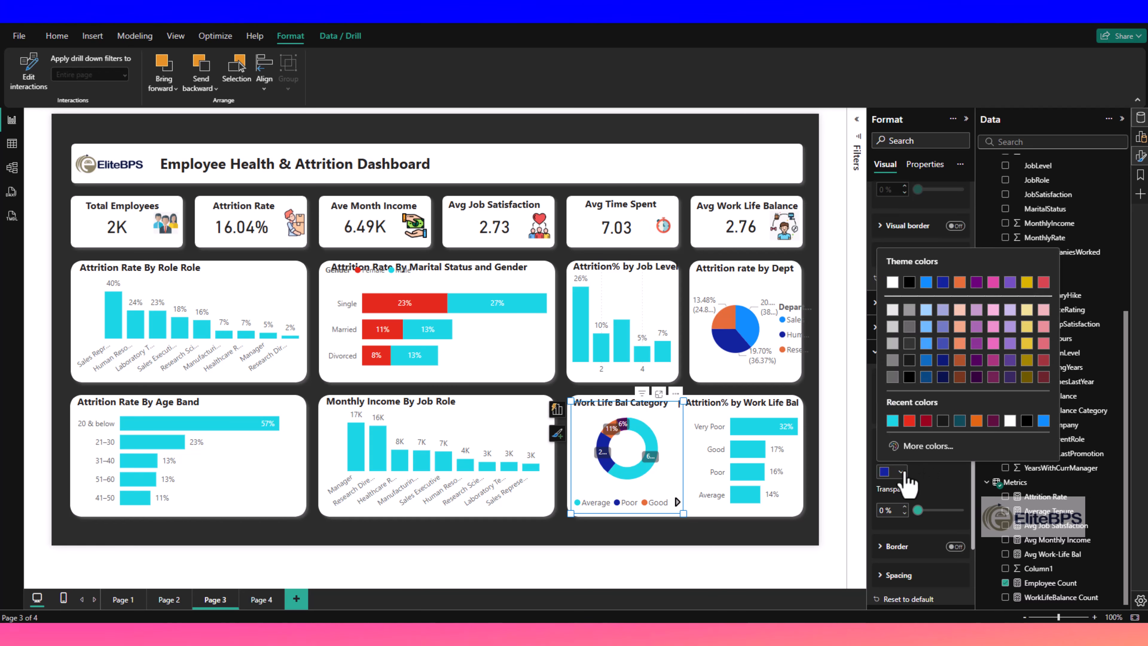
left_click(909, 421)
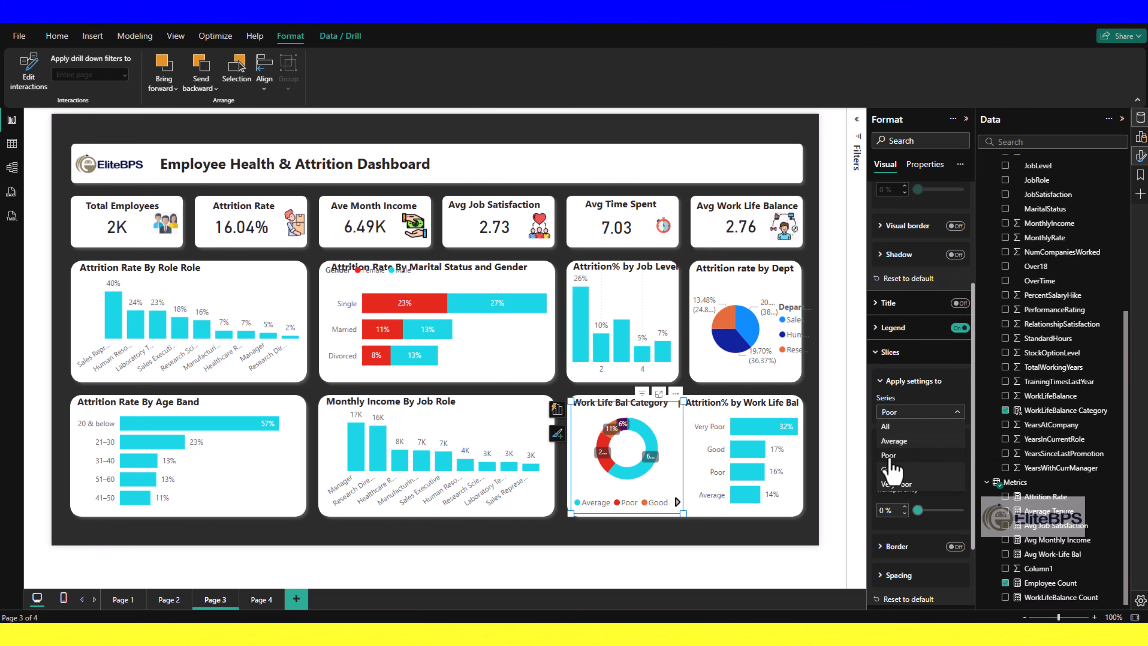
Step: Give the donut's Good slice the custom colour #5615EA and its Very Poor slice the custom colour #A9EA15
left_click(891, 473)
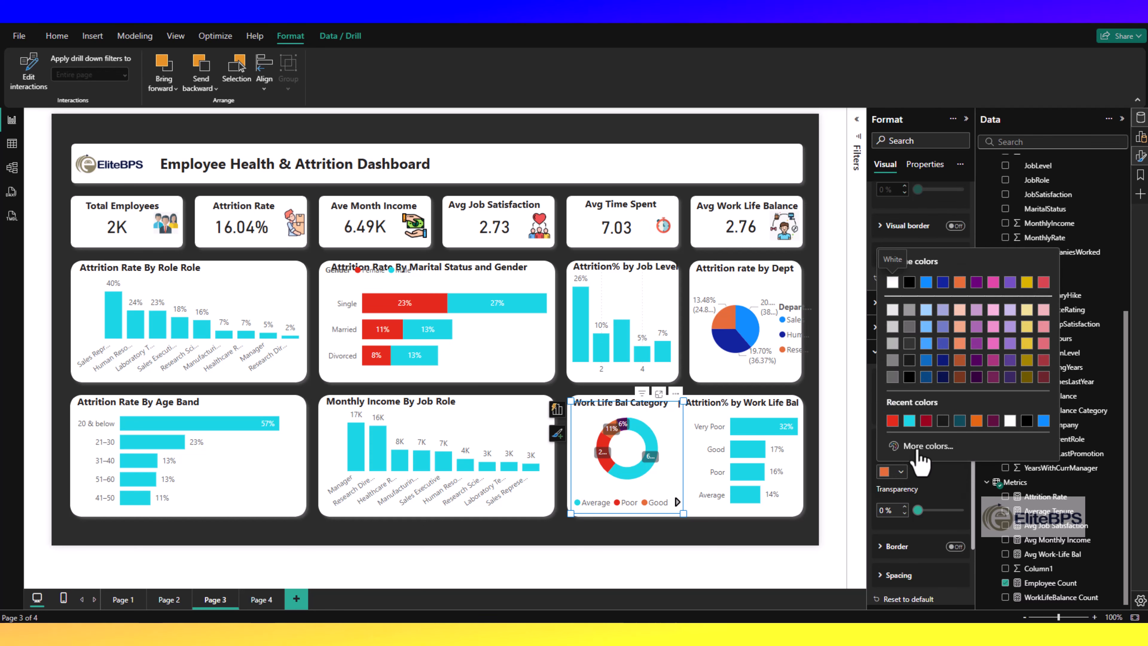
left_click(916, 452)
type("#5615EA")
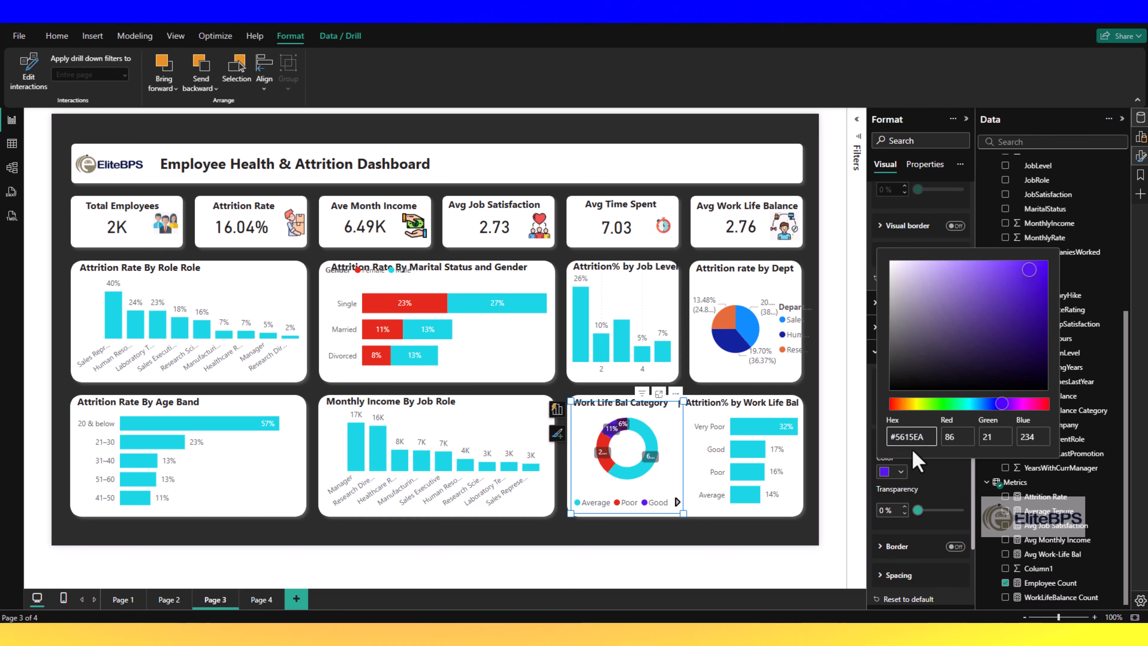
left_click(942, 479)
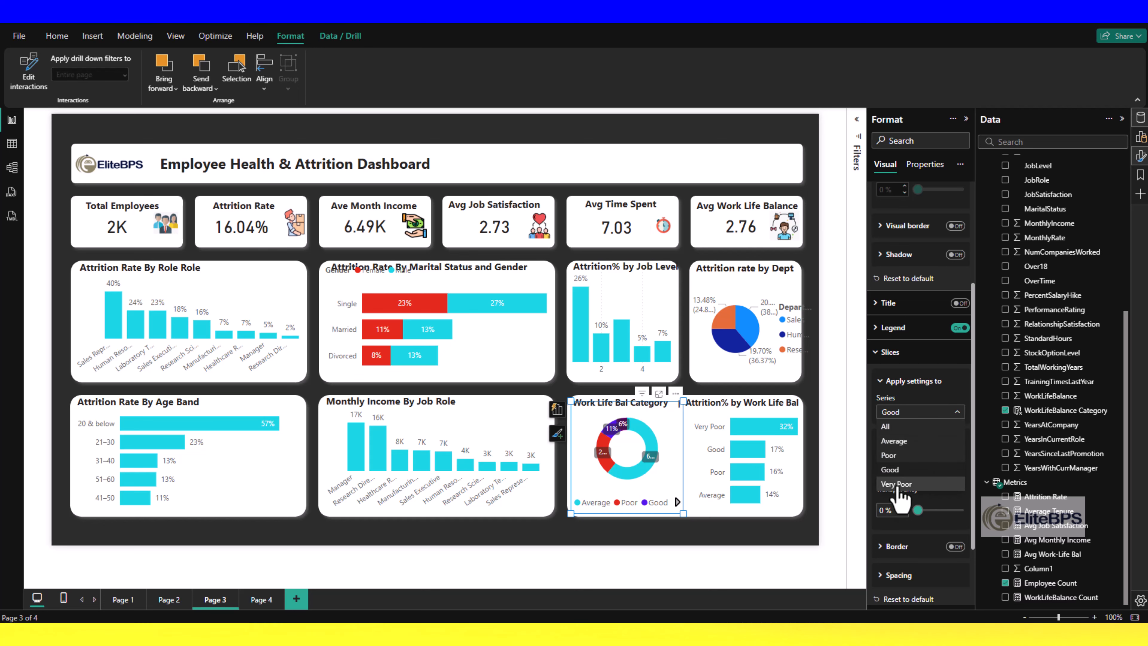
left_click(901, 477)
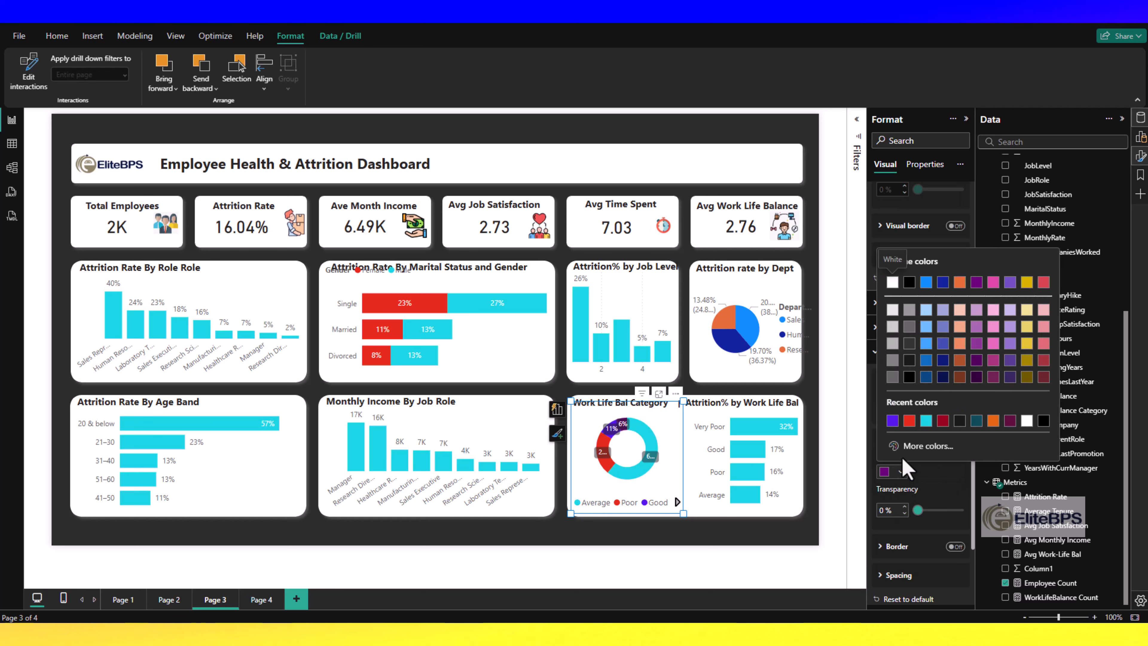
left_click(909, 452)
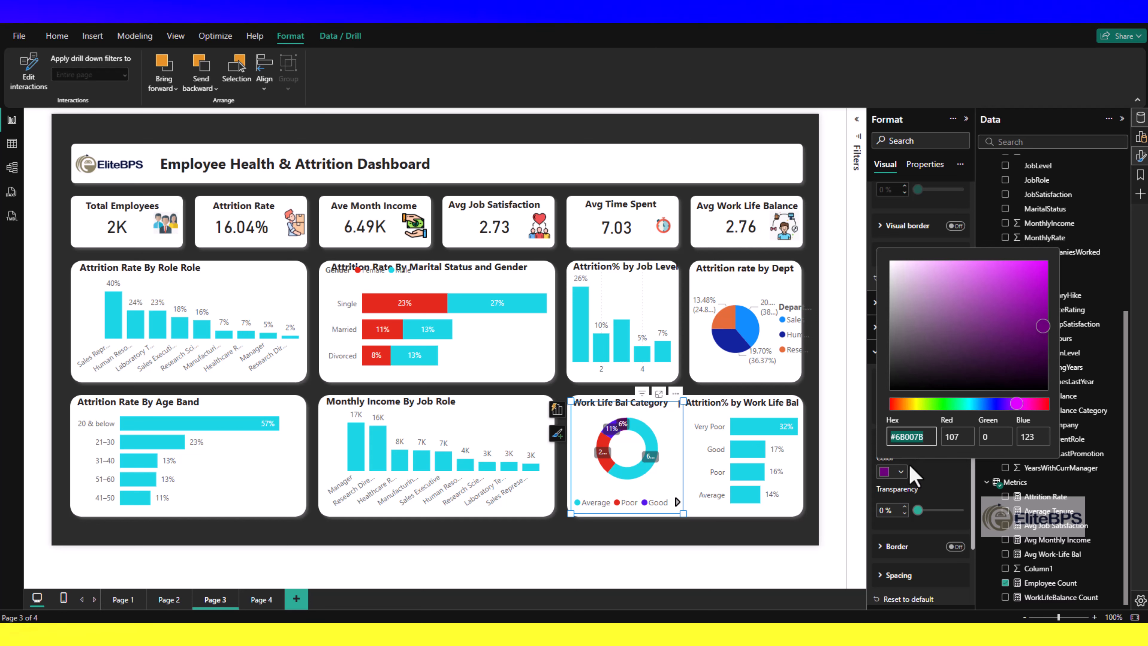
type("#A9EA15")
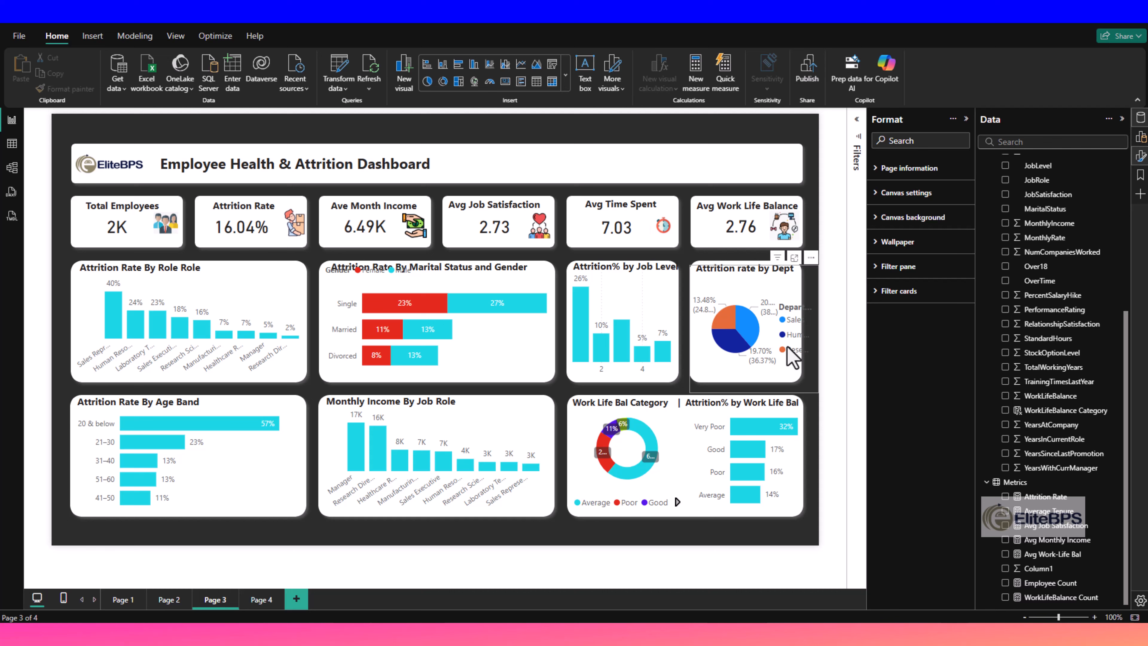
Step: Place the Attrition rate by Dept pie's legend at Bottom center and turn off the legend title
left_click(796, 341)
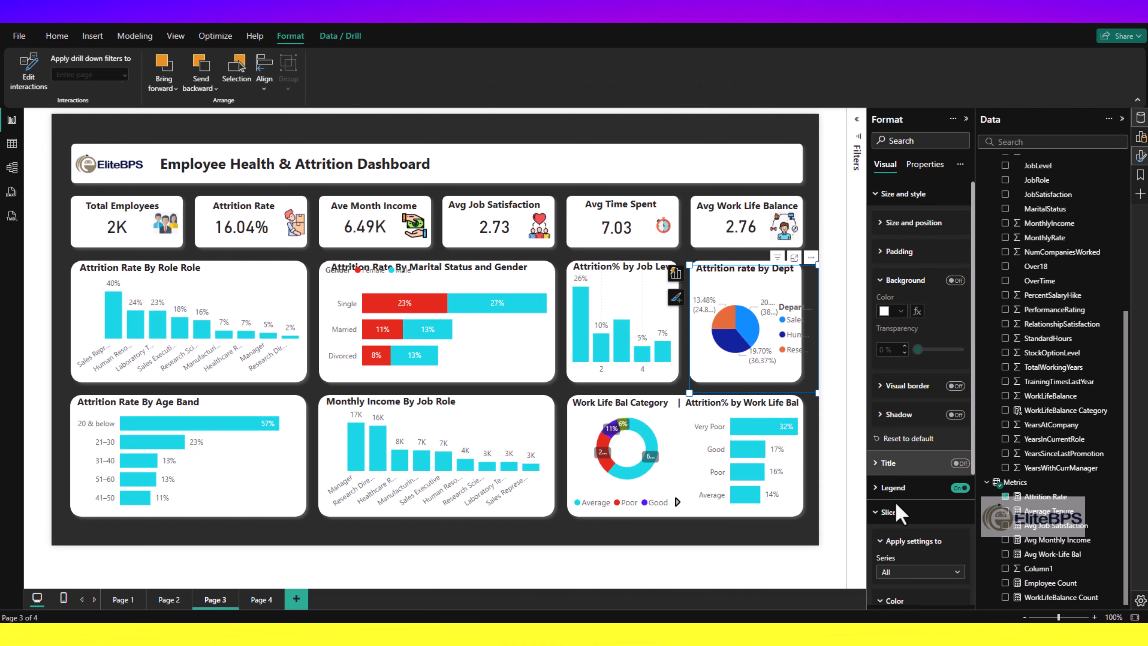
left_click(893, 487)
scroll(921, 362, "down", 5)
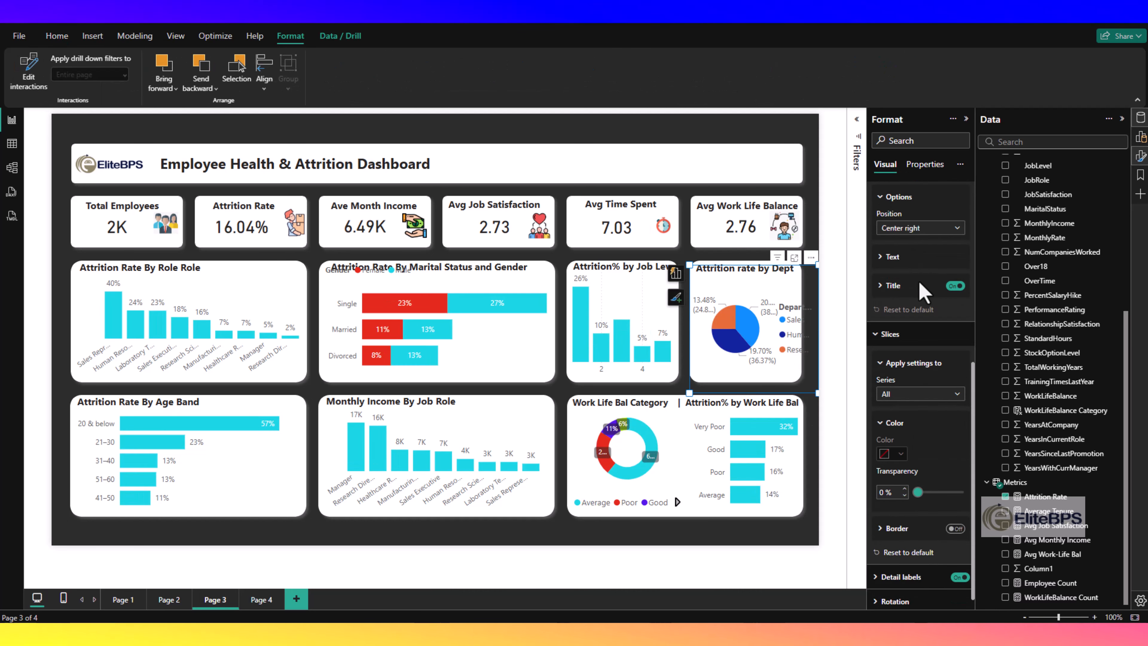
left_click(924, 230)
key("Return")
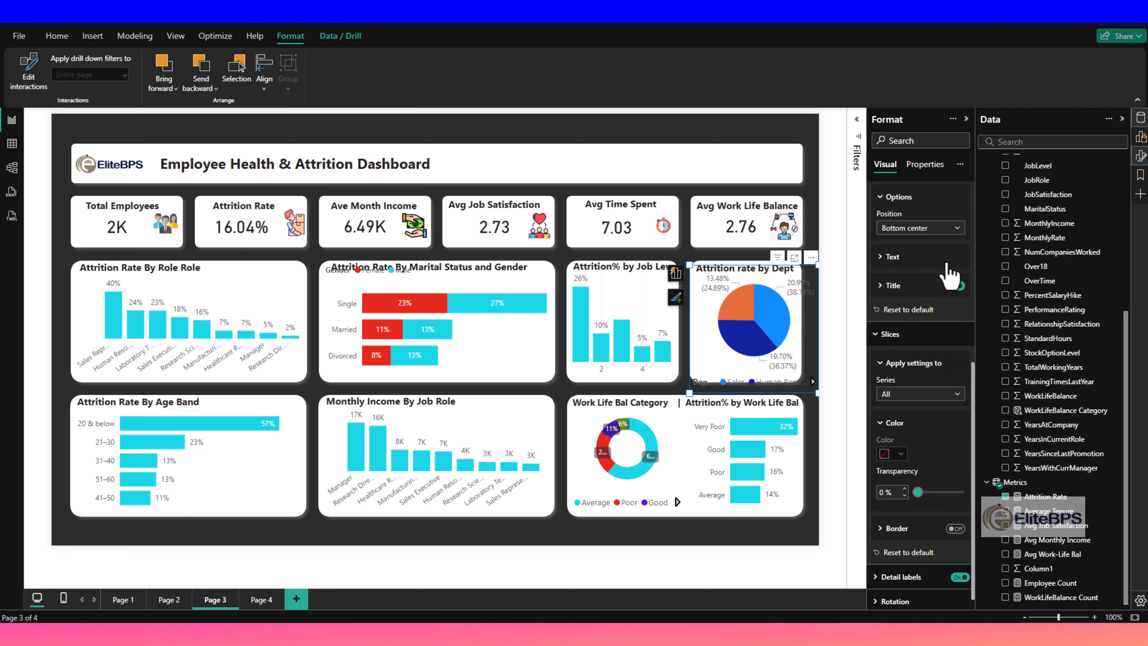
left_click(954, 286)
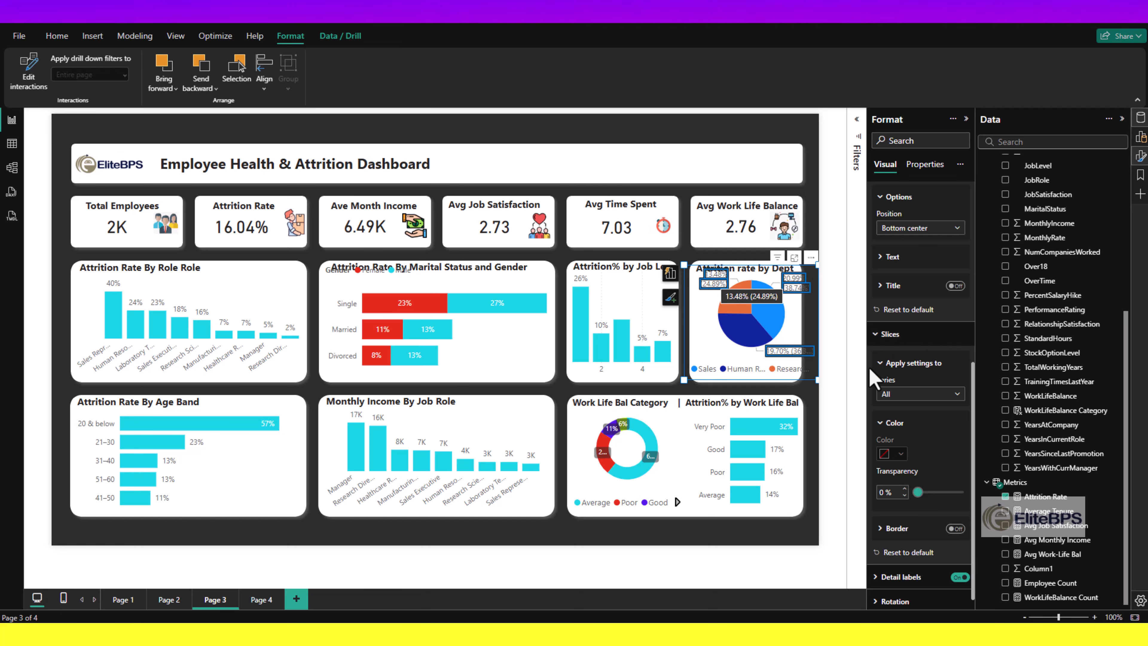
Step: Format the Attrition rate by Dept pie's detail labels as Percent of total, positioned Prefer inside, with 0 percentage decimal places
left_click(797, 355)
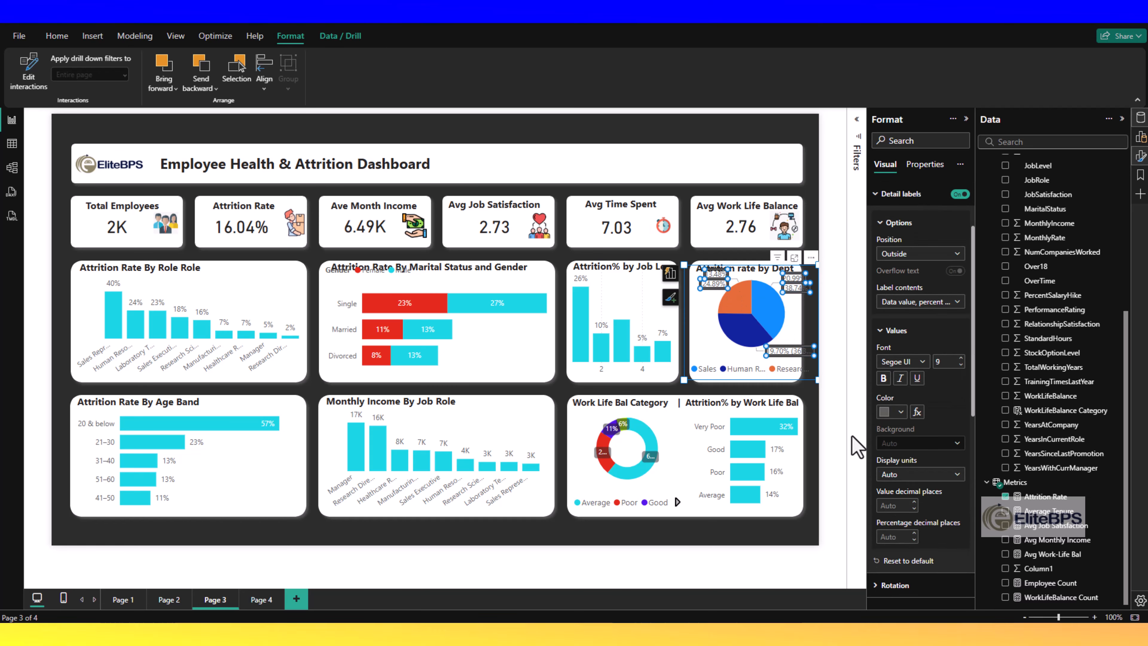
left_click(895, 535)
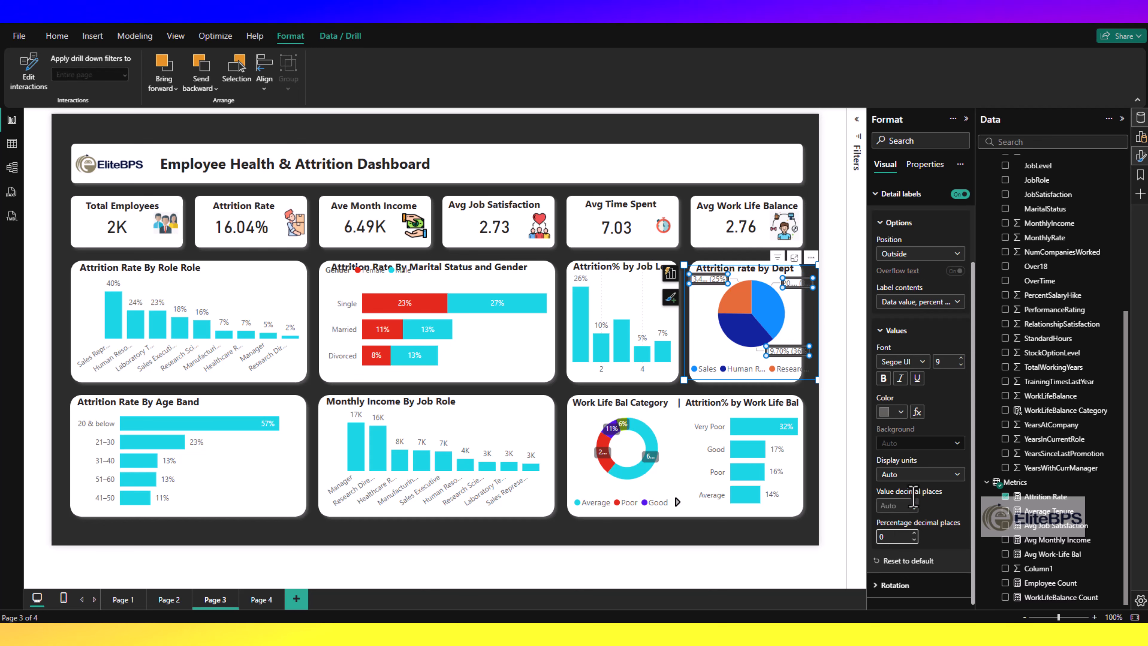
left_click(929, 474)
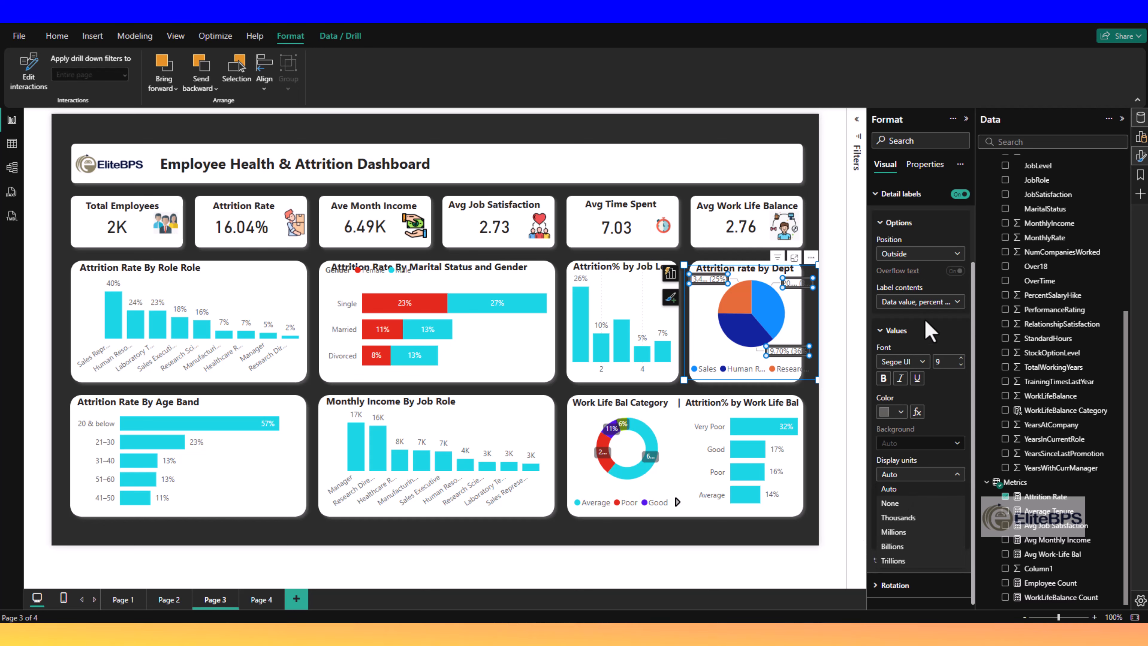
left_click(924, 307)
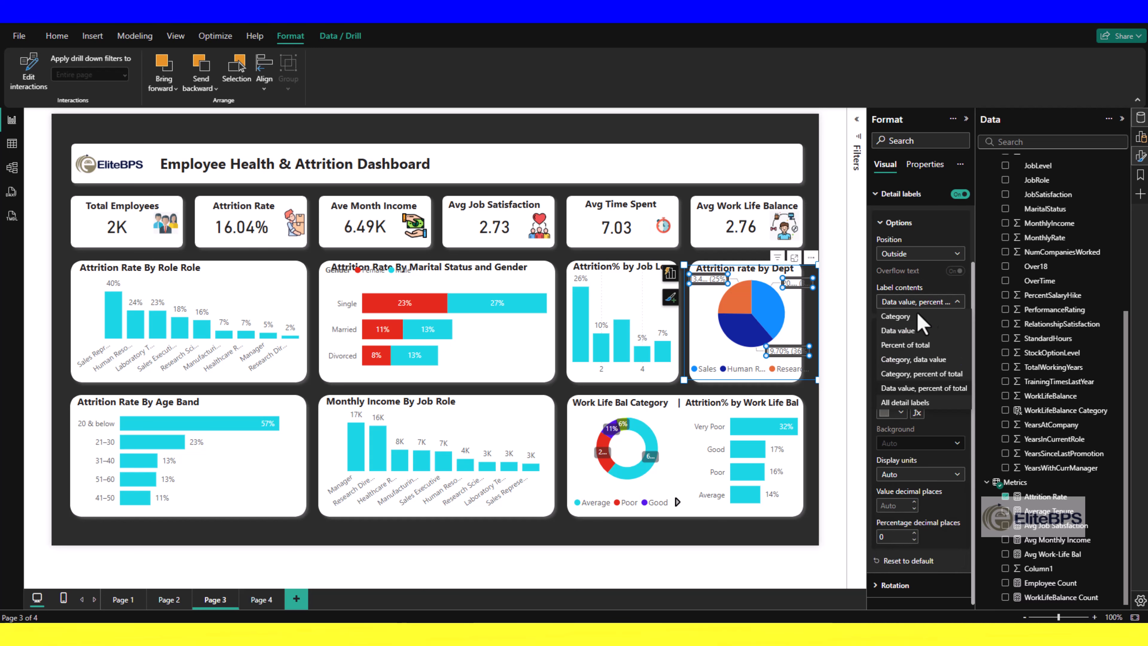
left_click(913, 348)
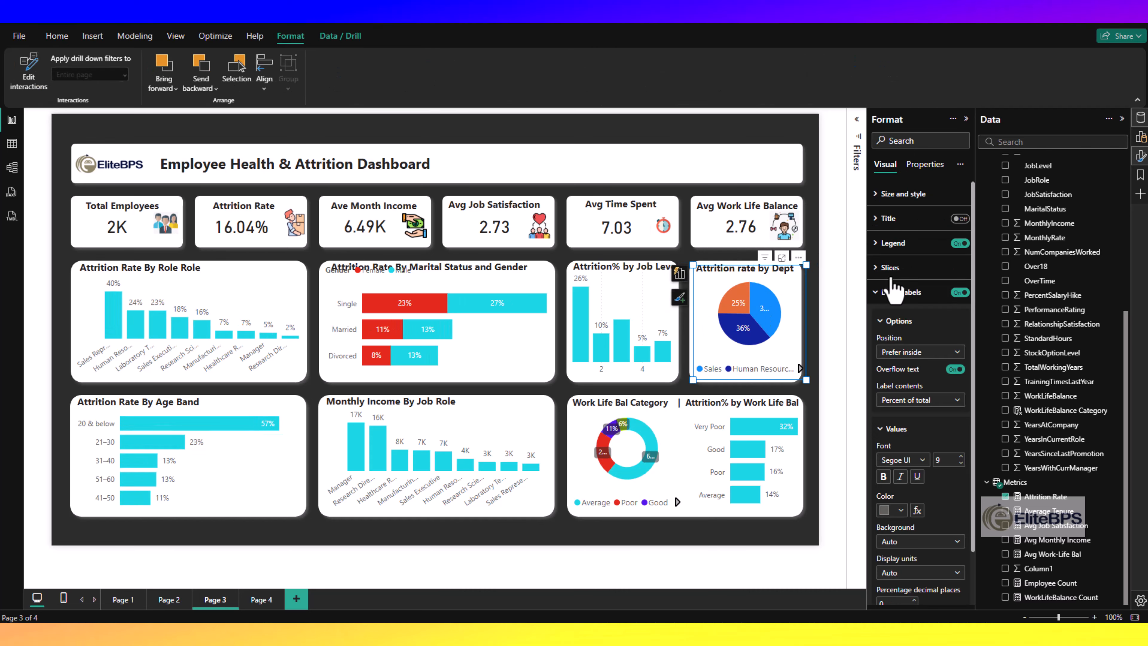
Step: Recolour the Attrition rate by Dept pie's Sales slice with the recent turquoise and its Human Resources slice with the recent violet
left_click(888, 267)
left_click(913, 296)
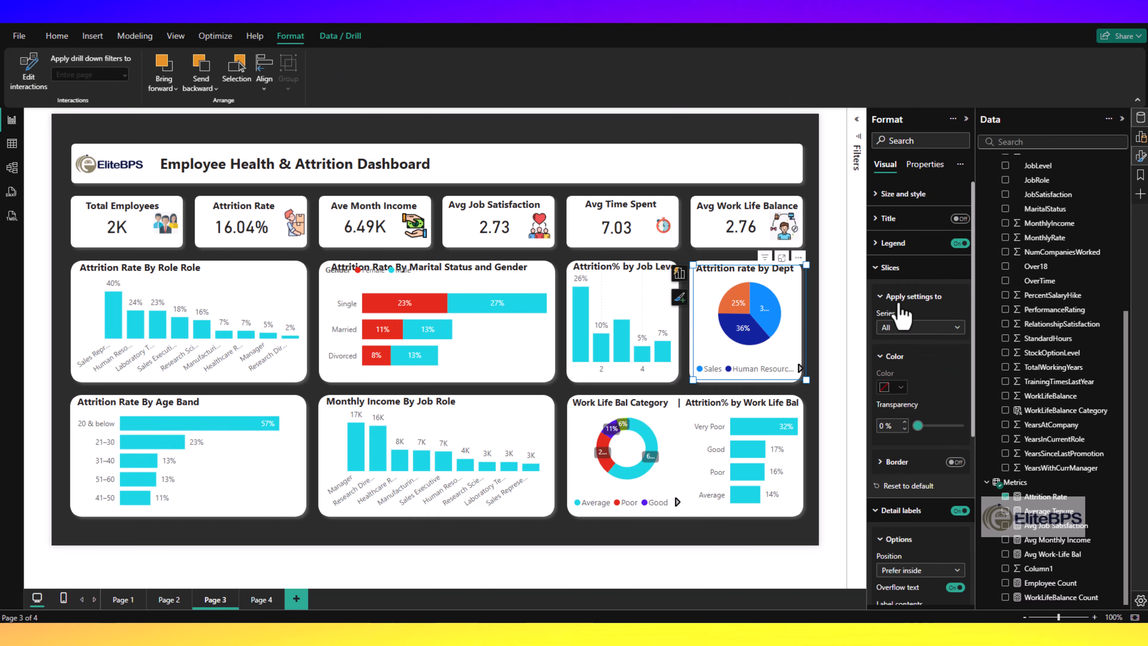
left_click(899, 328)
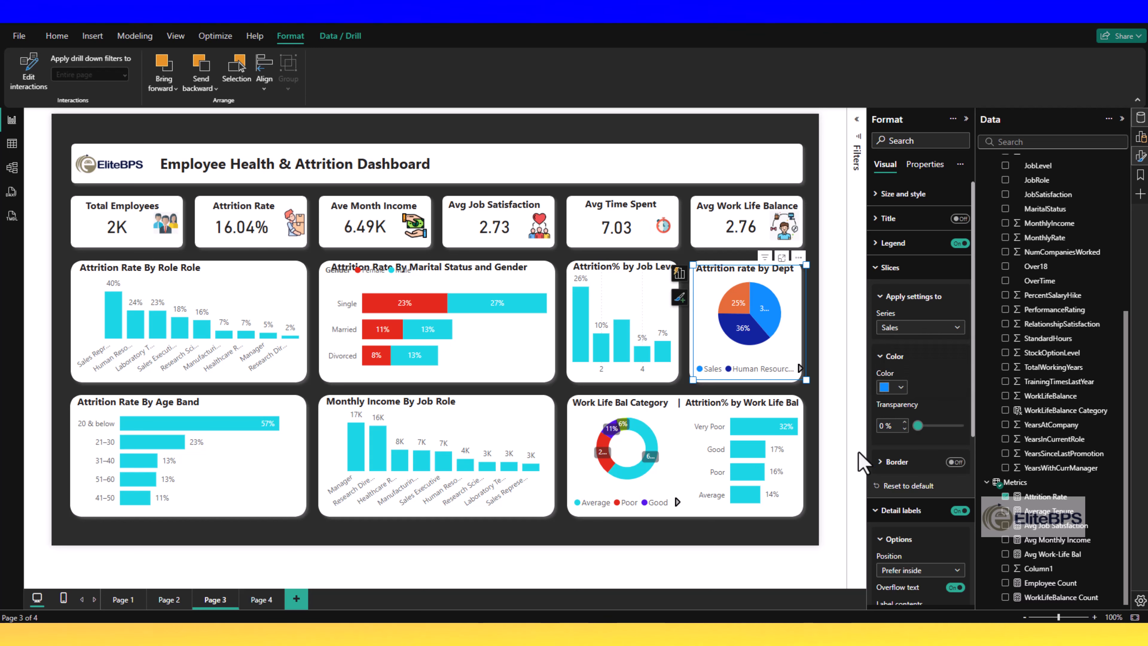
left_click(900, 387)
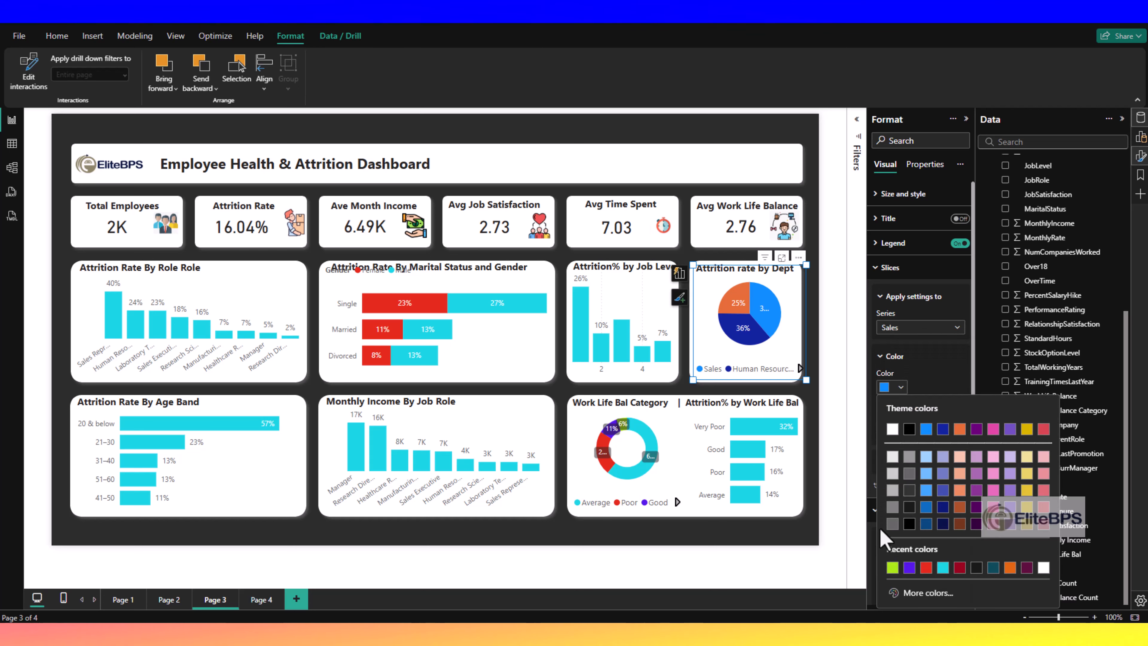
left_click(937, 565)
left_click(912, 327)
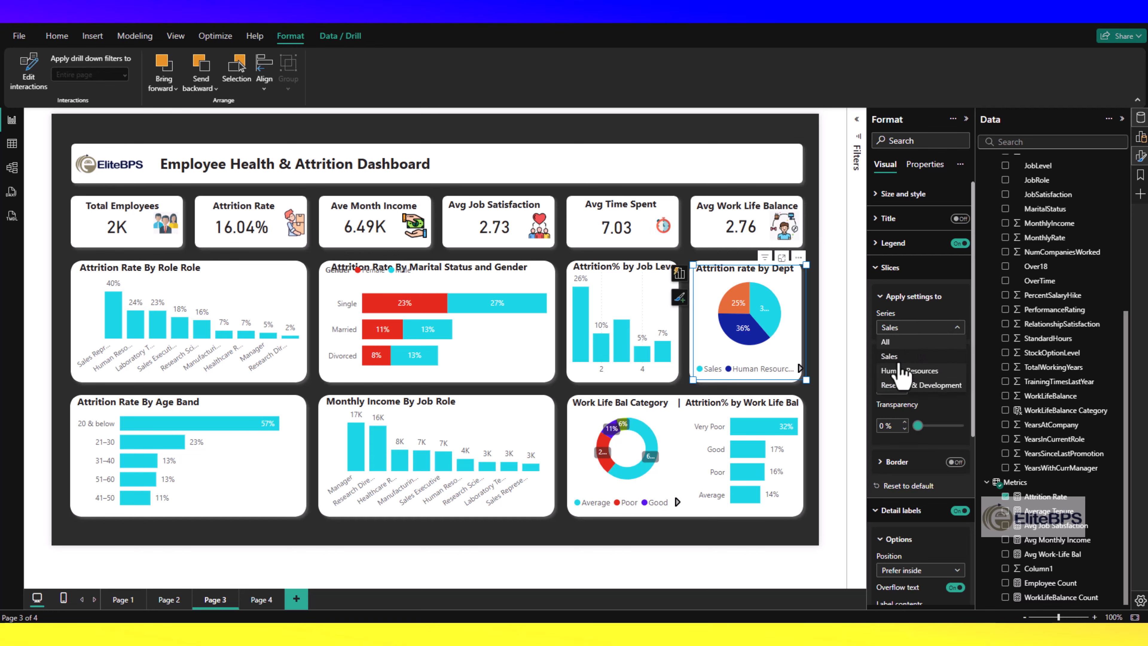
left_click(901, 388)
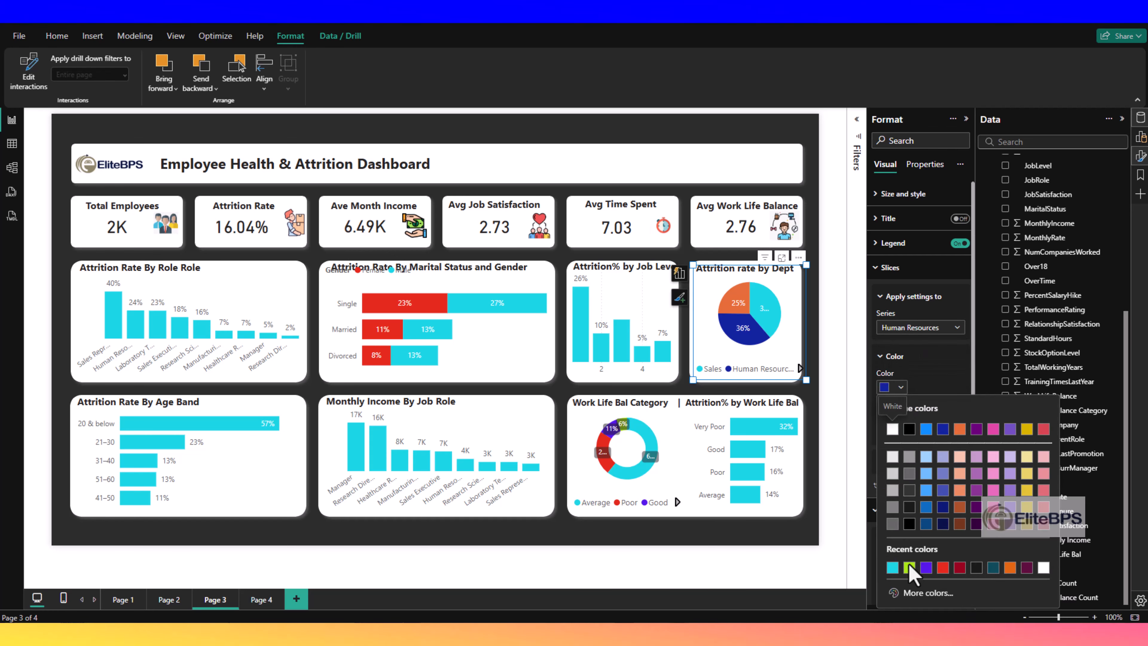
left_click(919, 566)
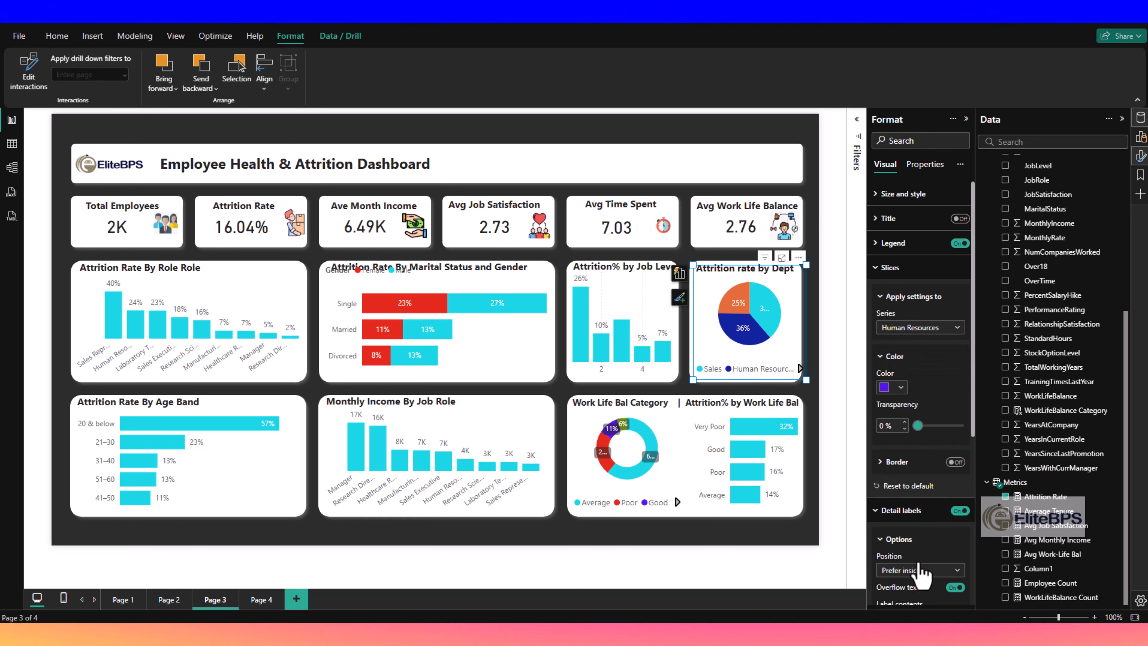
Step: Recolour the Attrition rate by Dept pie's Research & Development slice with the recent bright red
left_click(914, 327)
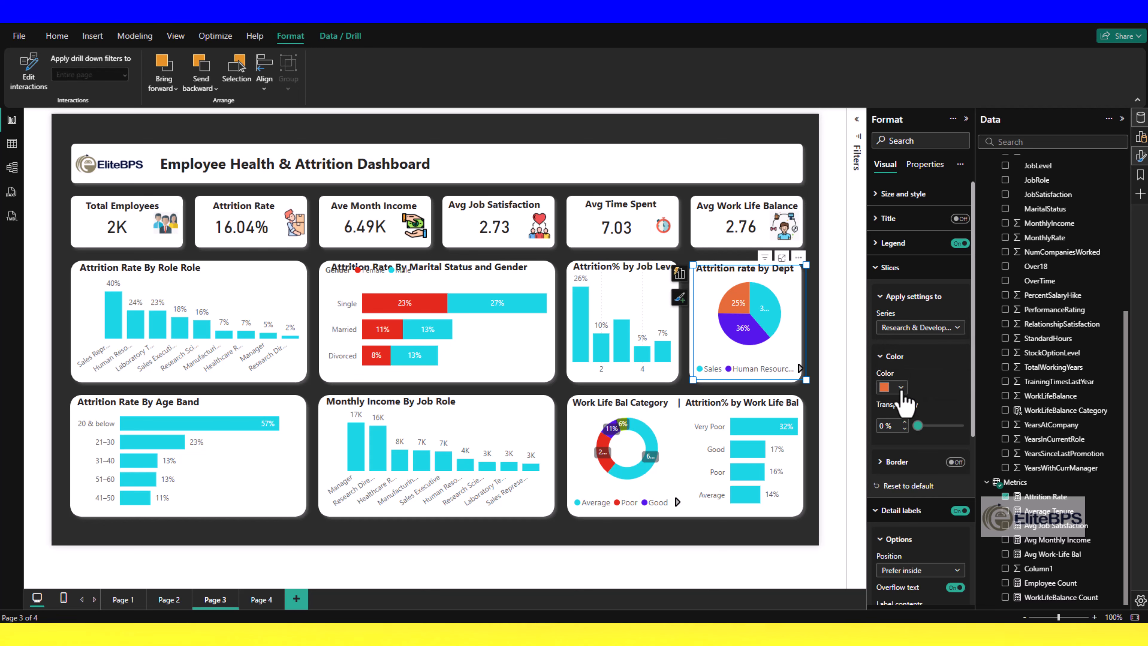
left_click(900, 388)
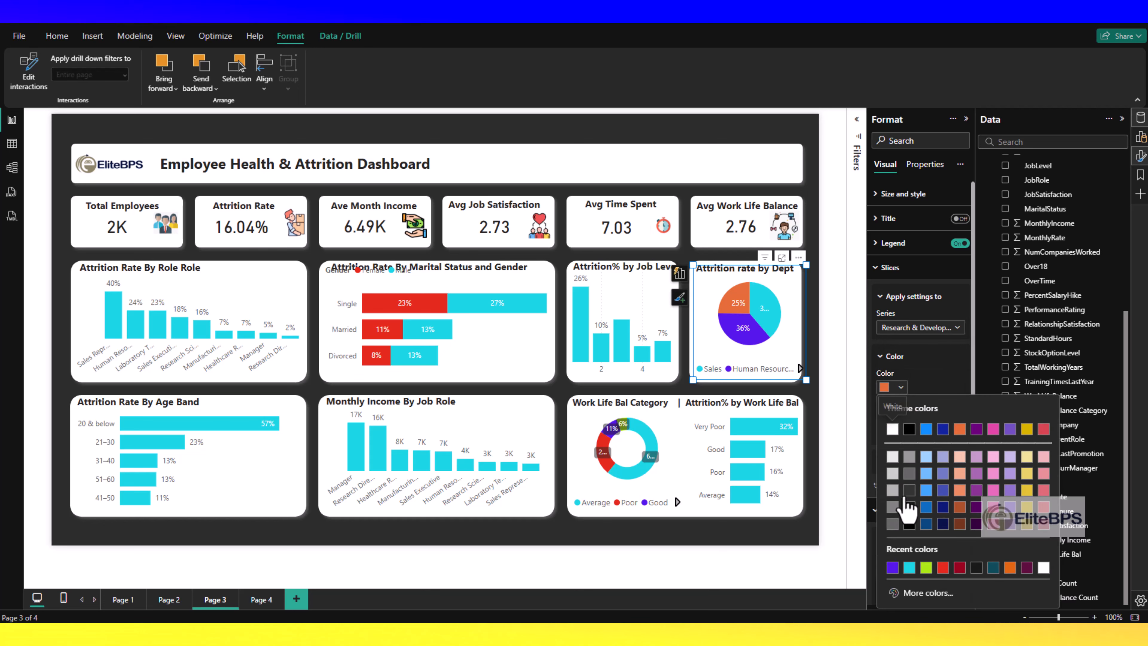
left_click(926, 568)
scroll(904, 407, "down", 2)
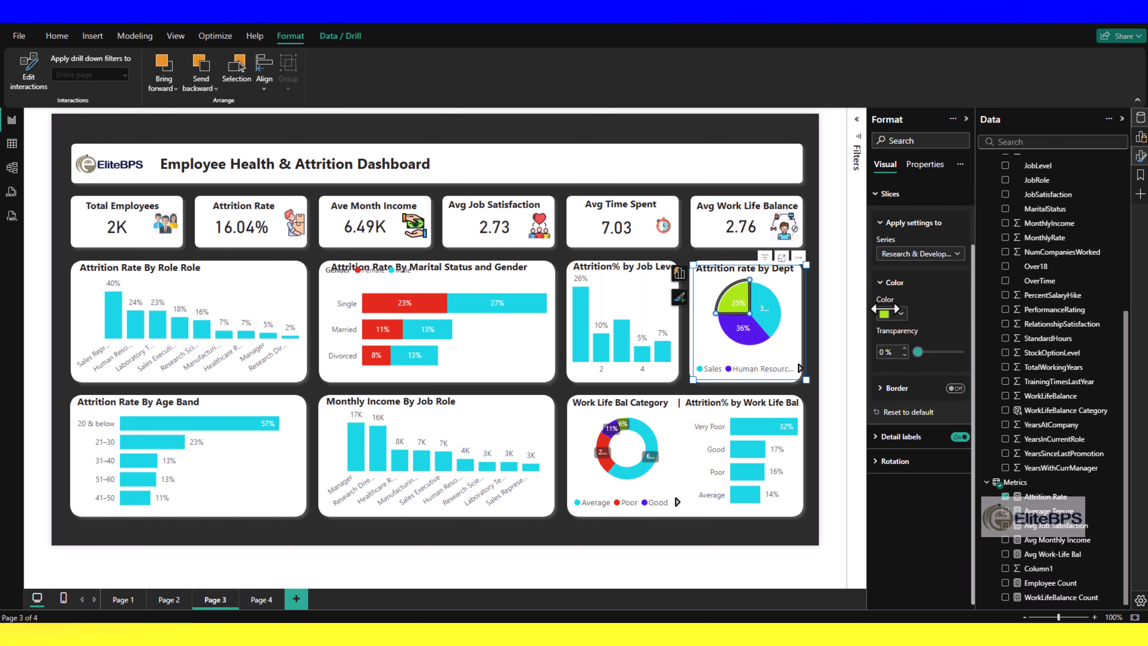
left_click(902, 314)
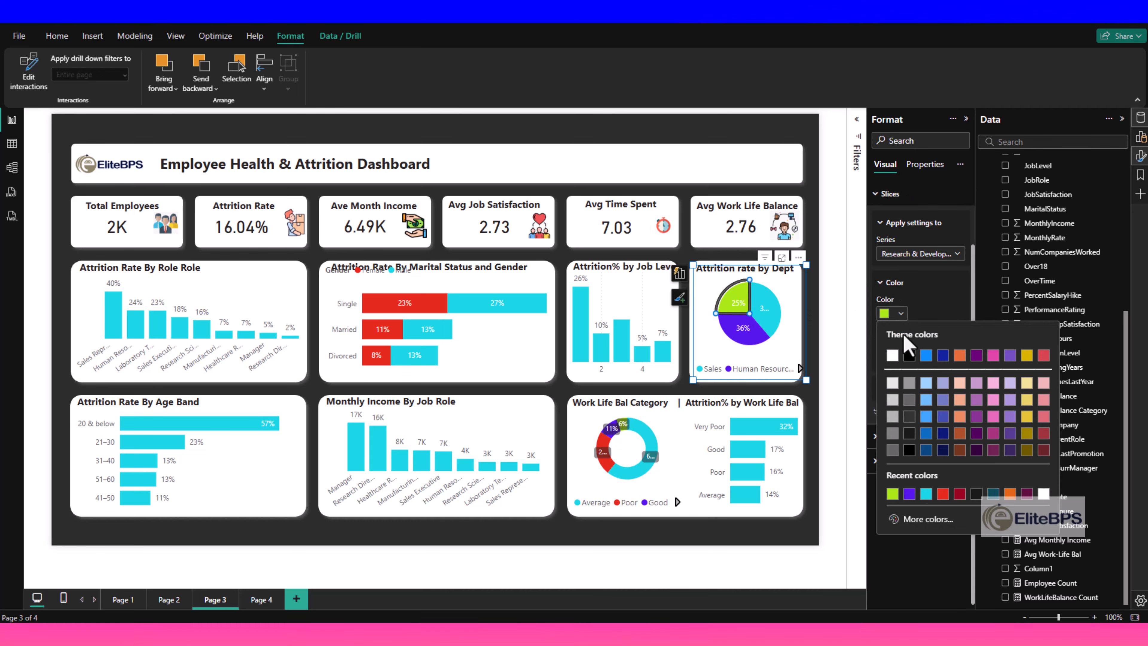
left_click(940, 496)
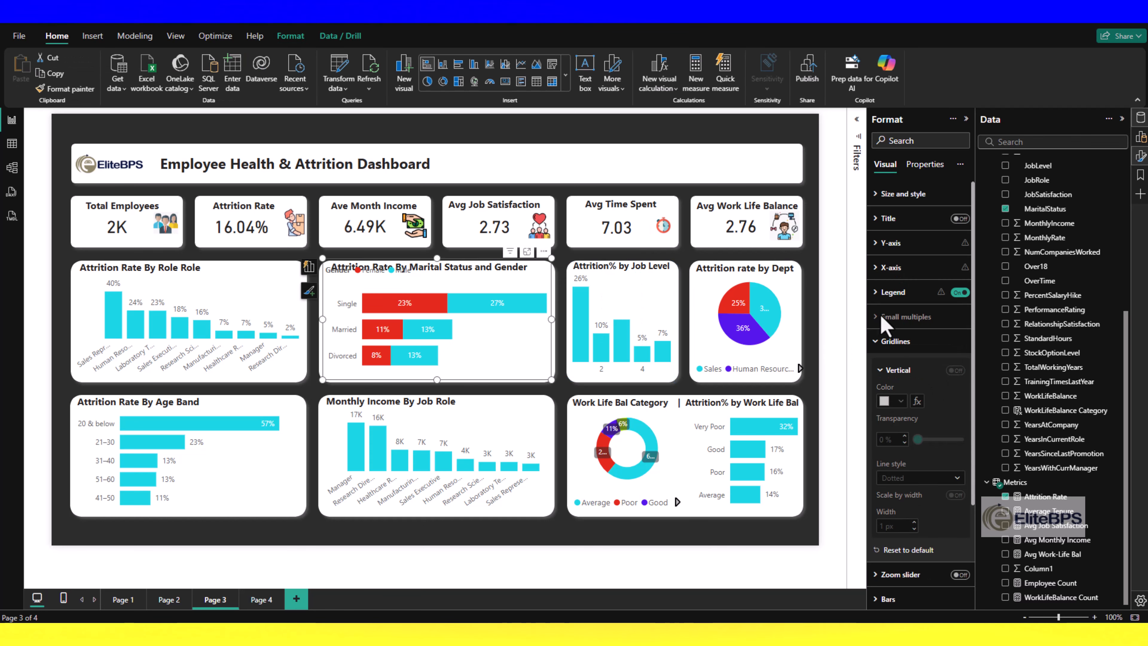
Step: Place the Attrition Rate By Marital Status and Gender chart's legend at Bottom center and finish editing the Avg Years Spent card title
left_click(892, 292)
left_click(902, 354)
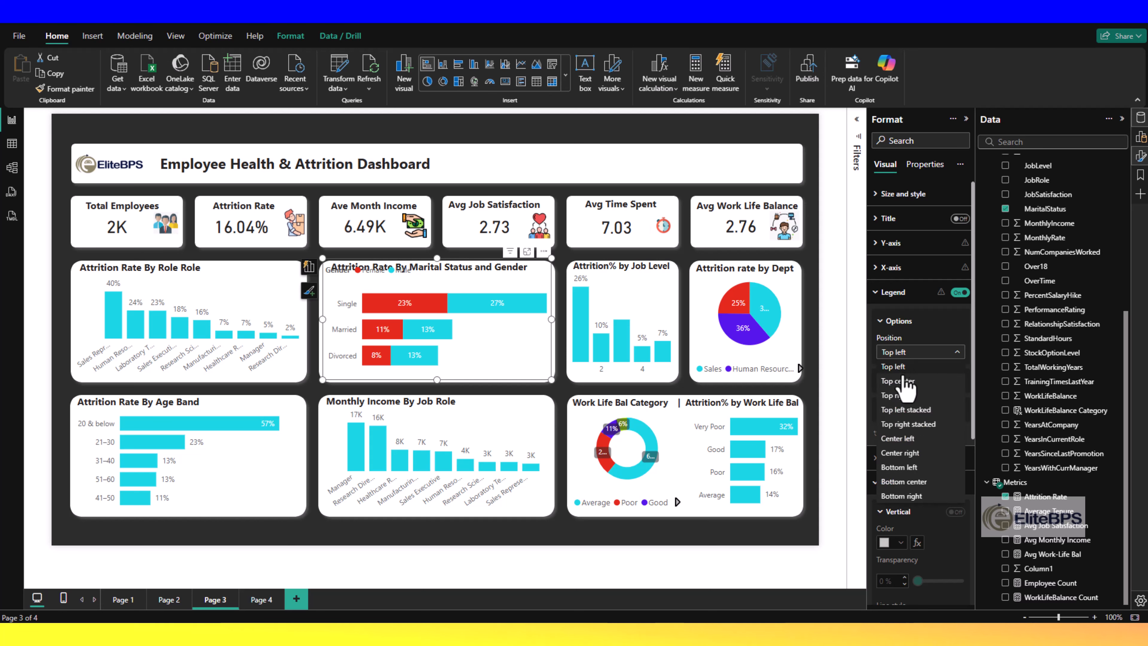
left_click(904, 482)
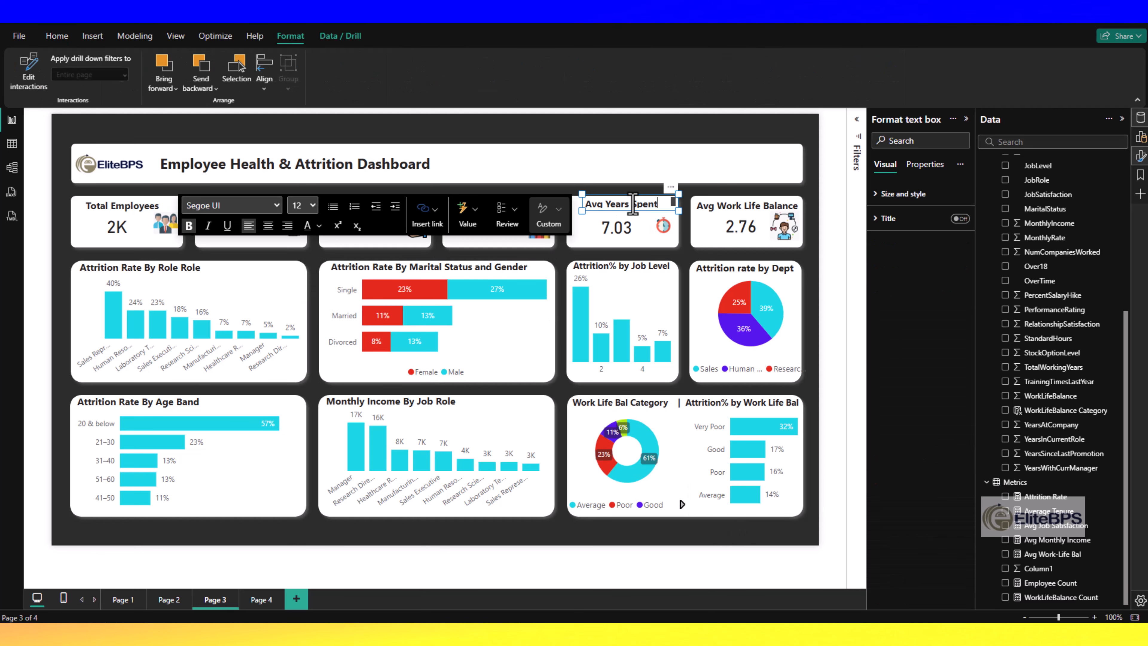
left_click(671, 174)
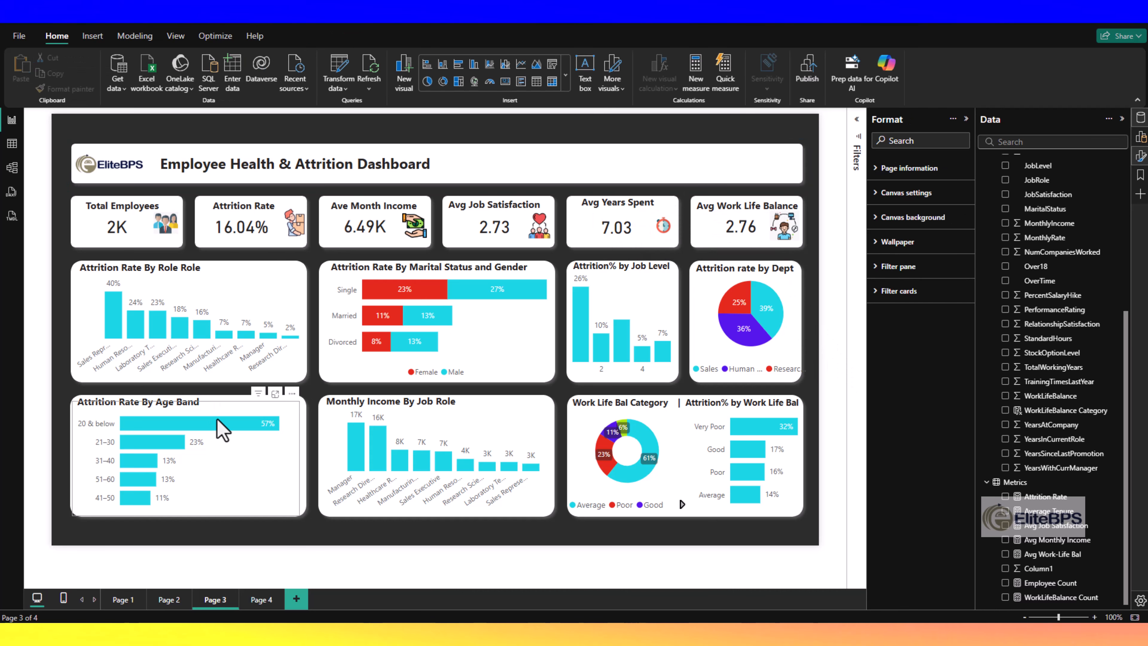
Step: Recolour all bars of the Attrition Rate By Age Band chart bright red
left_click(218, 422)
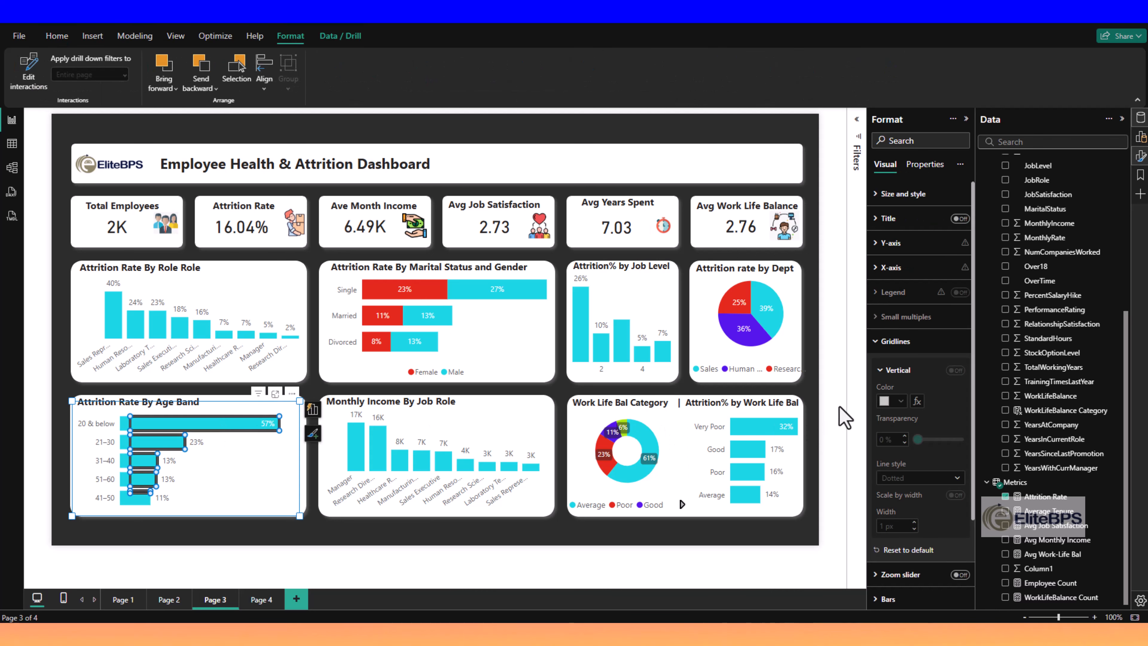
scroll(908, 344, "down", 3)
left_click(904, 500)
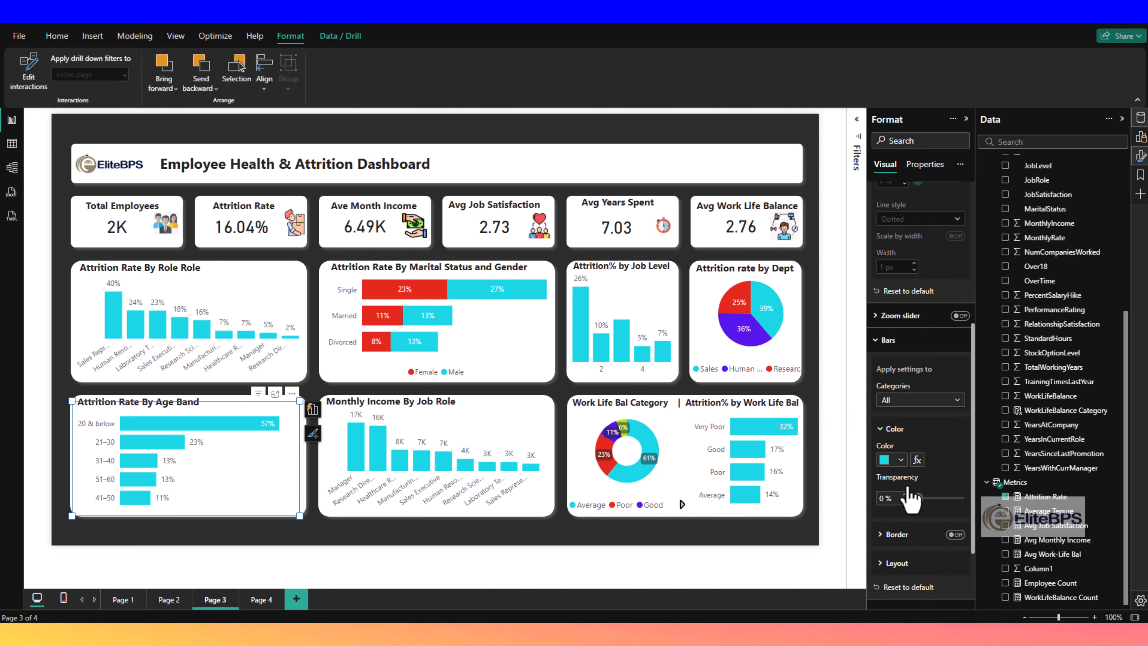
left_click(900, 454)
left_click(892, 402)
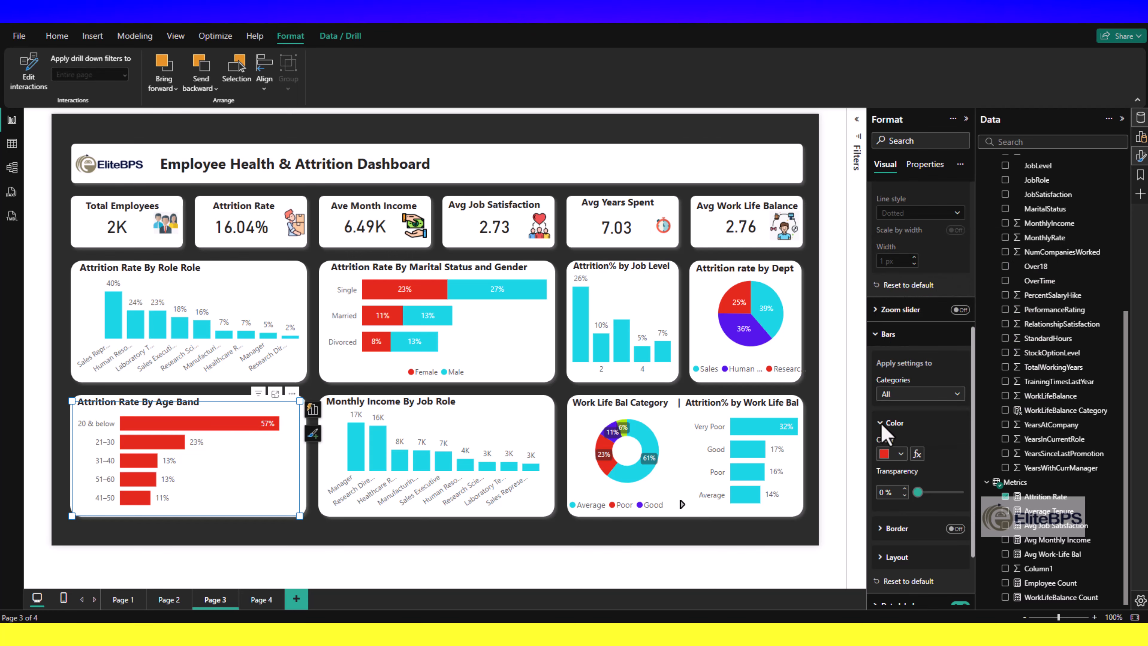
Step: Recolour all columns of the Attrition% by Job Level chart bright red
left_click(626, 360)
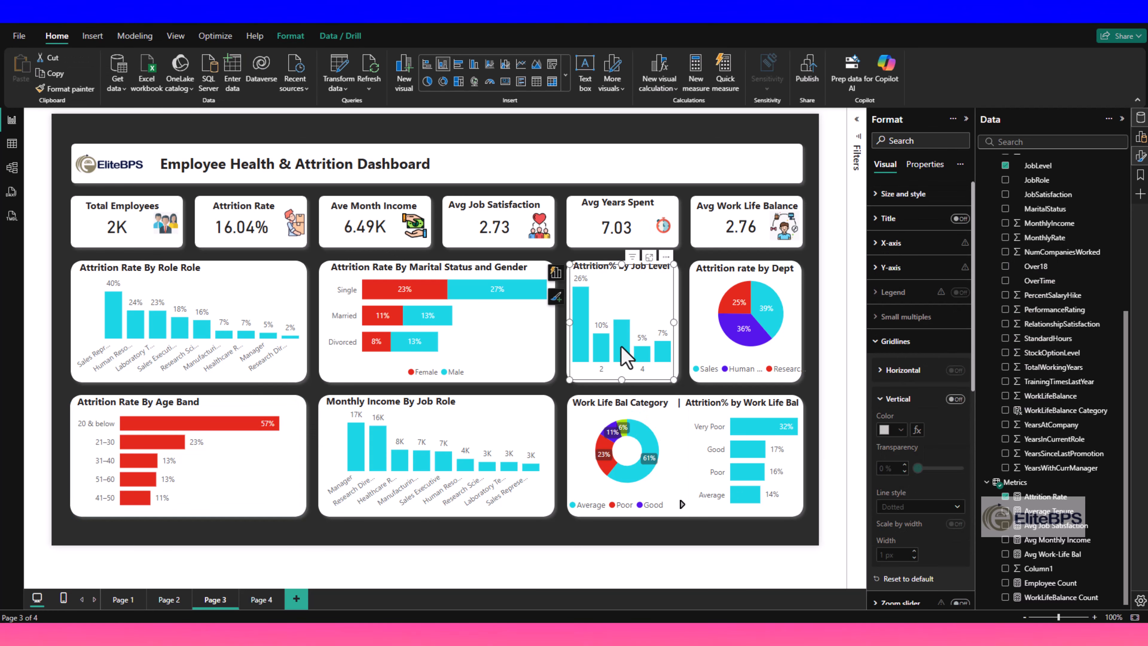
left_click(886, 342)
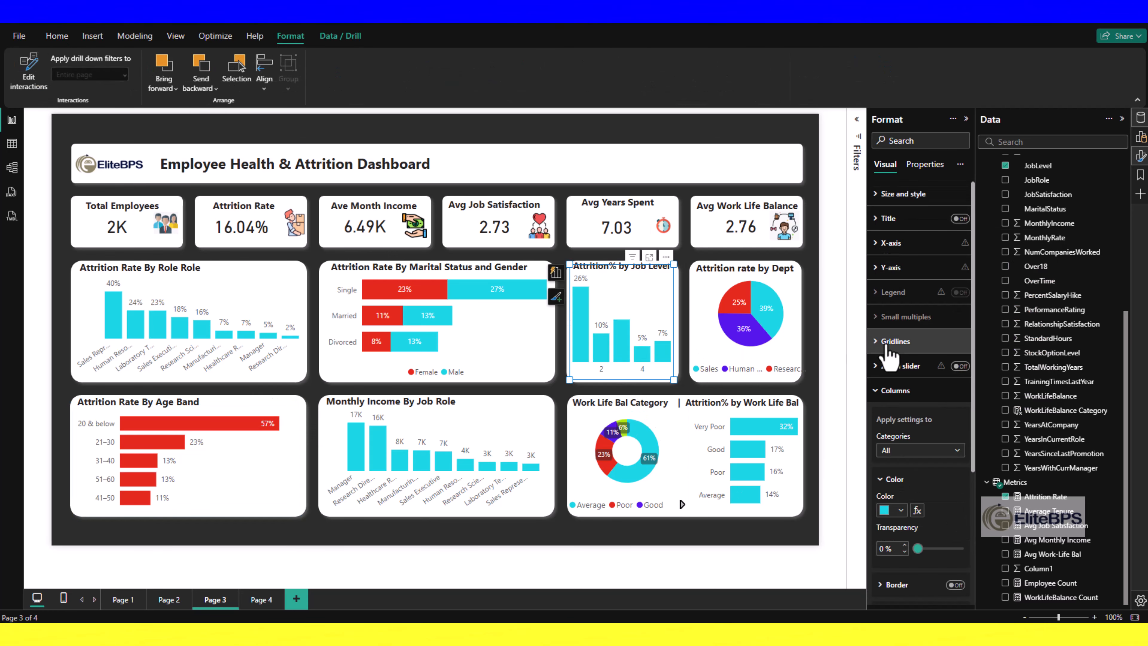
left_click(889, 390)
left_click(893, 391)
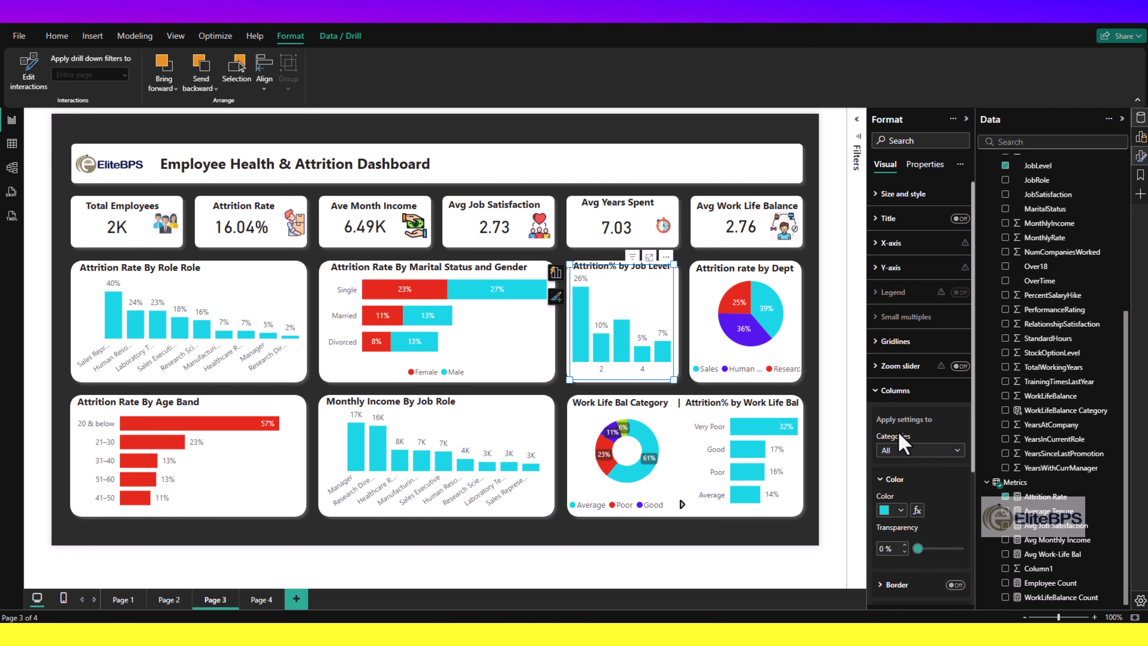
left_click(900, 511)
left_click(883, 454)
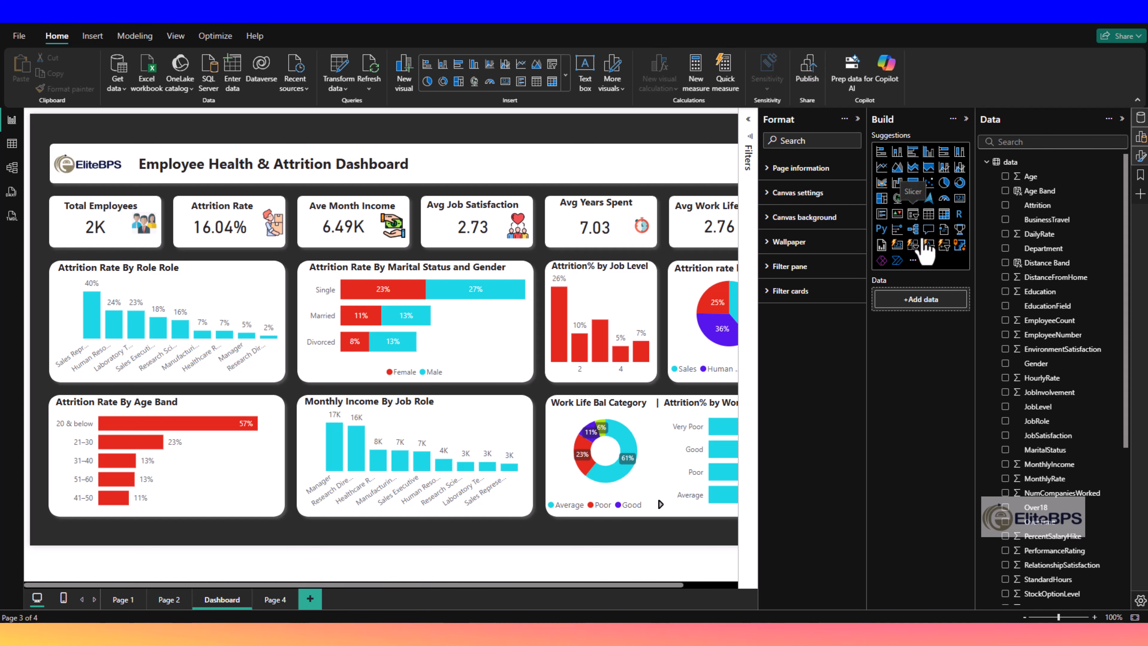
Step: Insert a slicer for the Department field, shrink it and move it onto the title banner beside the dashboard title
left_click(913, 214)
left_click(1005, 249)
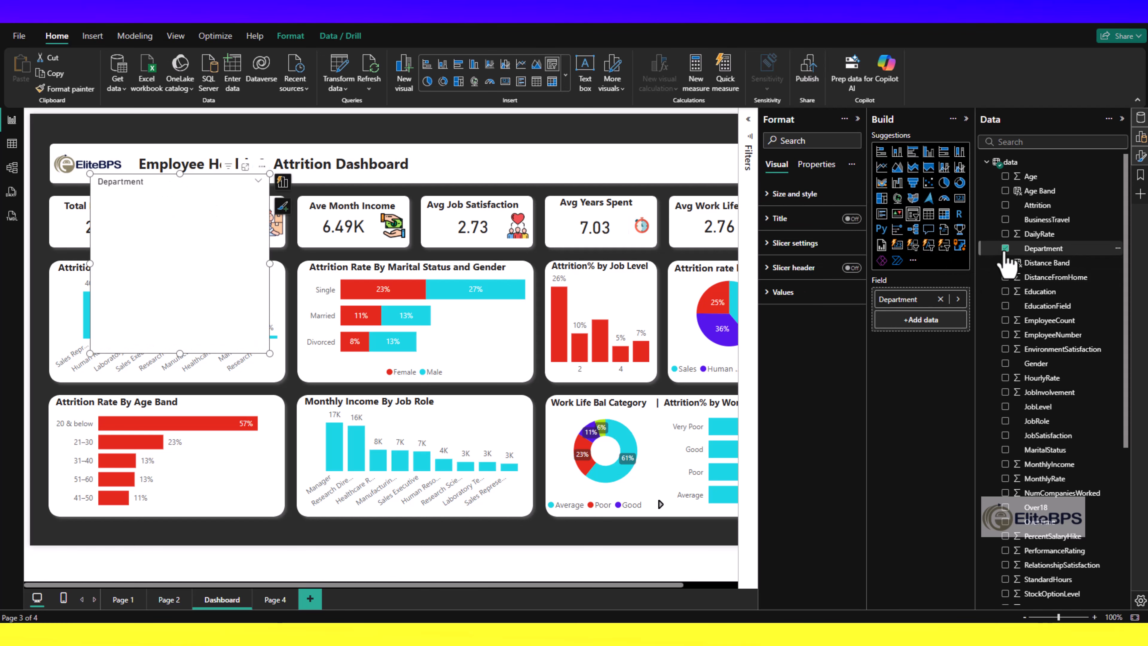
left_click_drag(269, 353, 247, 252)
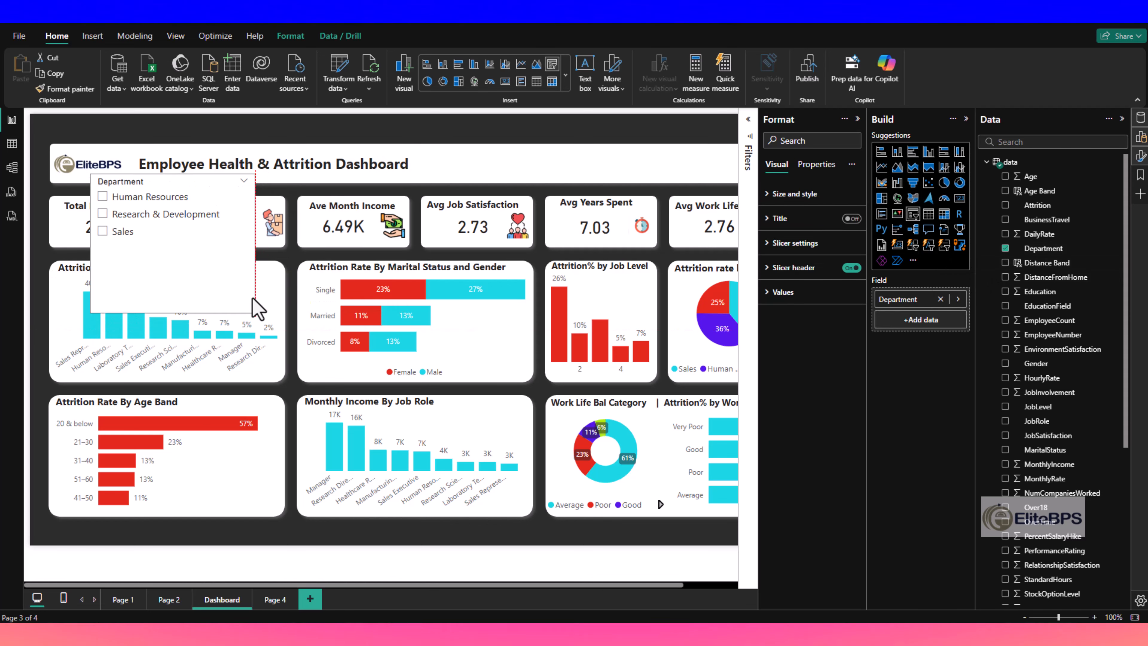
double_click(243, 186)
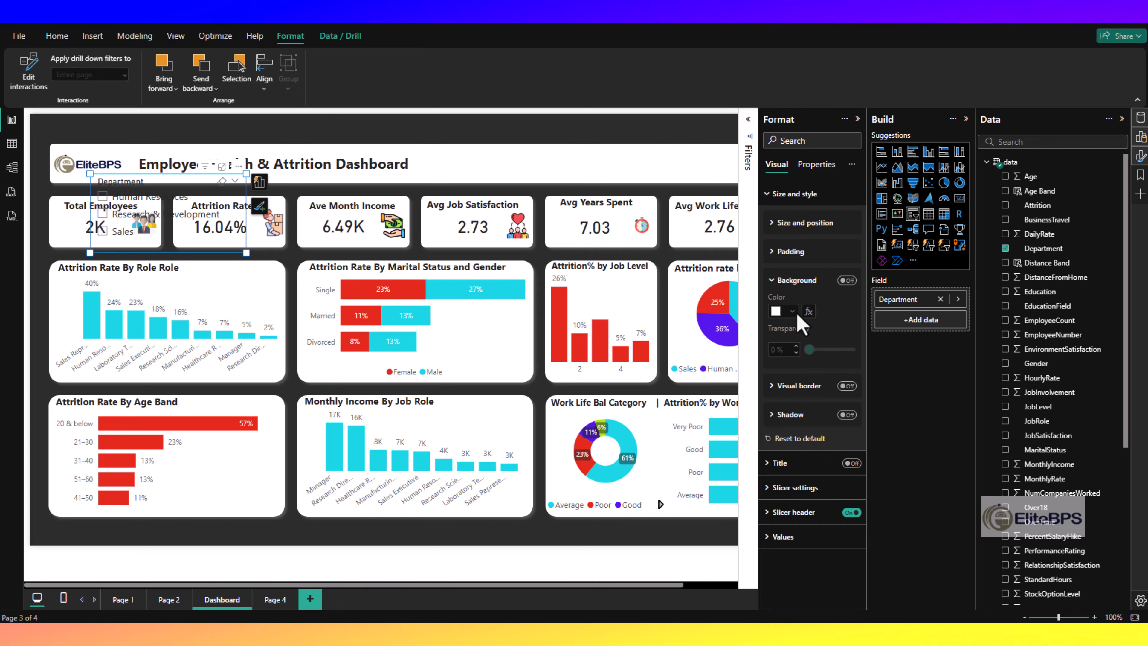
left_click_drag(163, 249, 602, 206)
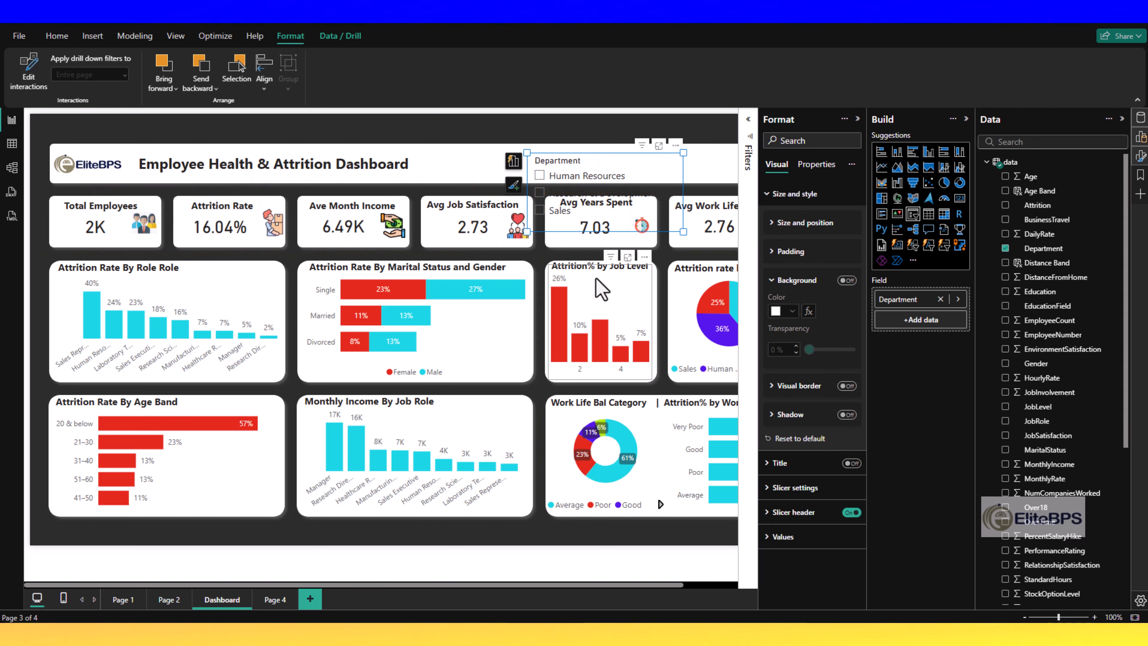
Step: Turn off the Department slicer's header and set its style to Dropdown
left_click(851, 512)
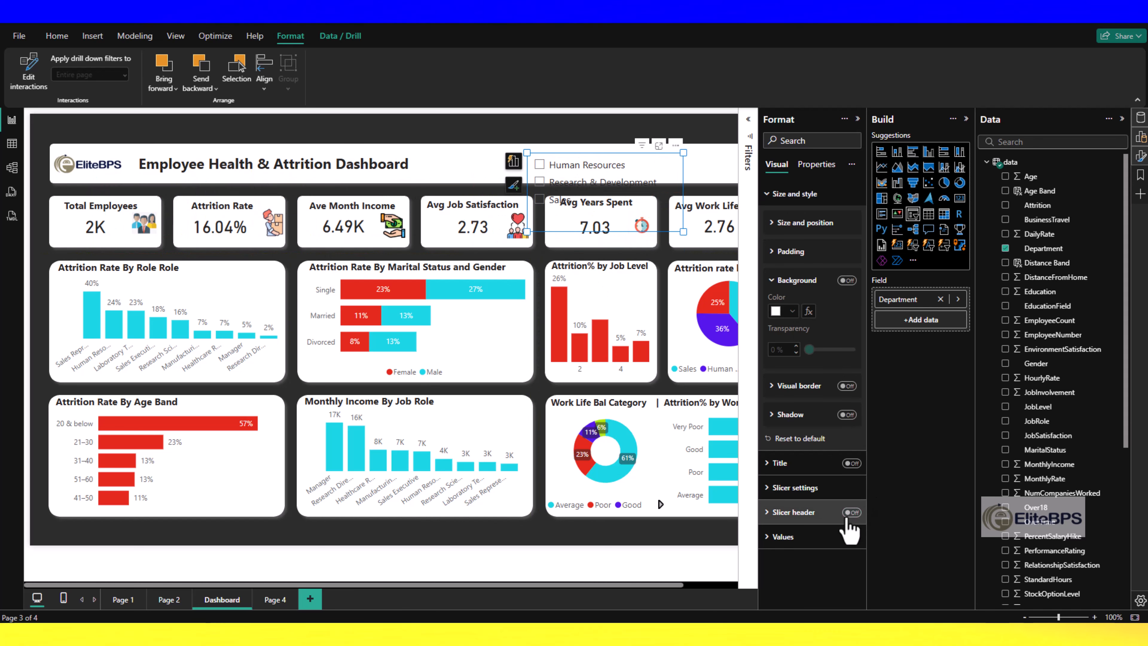
left_click(796, 487)
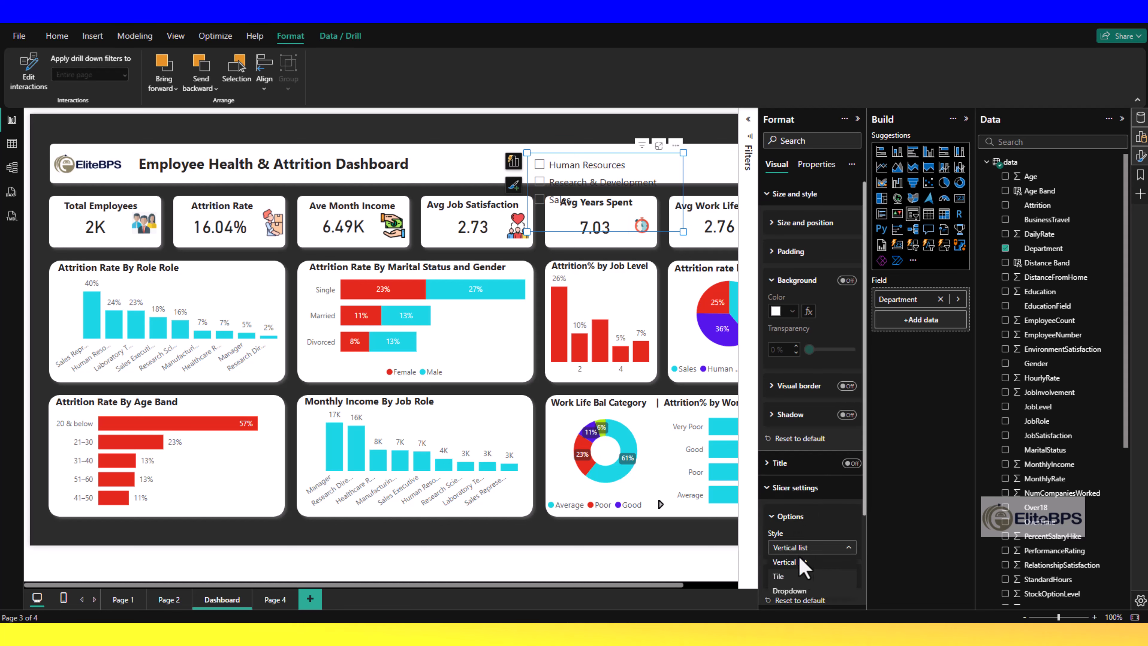
left_click(790, 590)
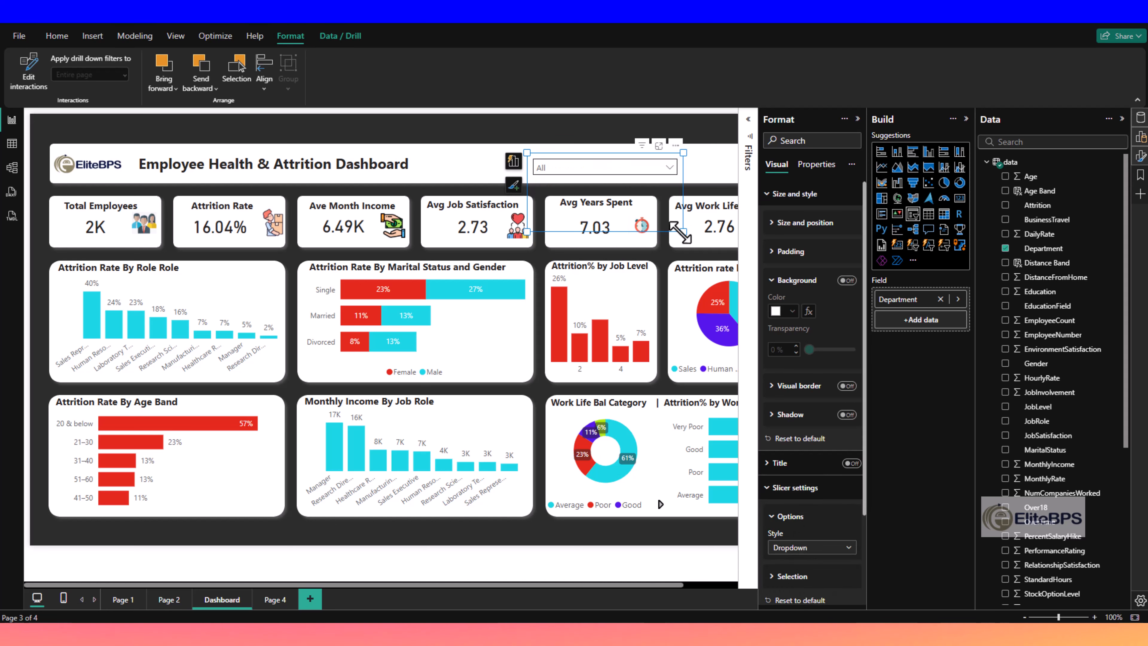
Step: Shrink the Department slicer to fit inside the title banner and set its values' font size to 11
left_click_drag(682, 232, 625, 193)
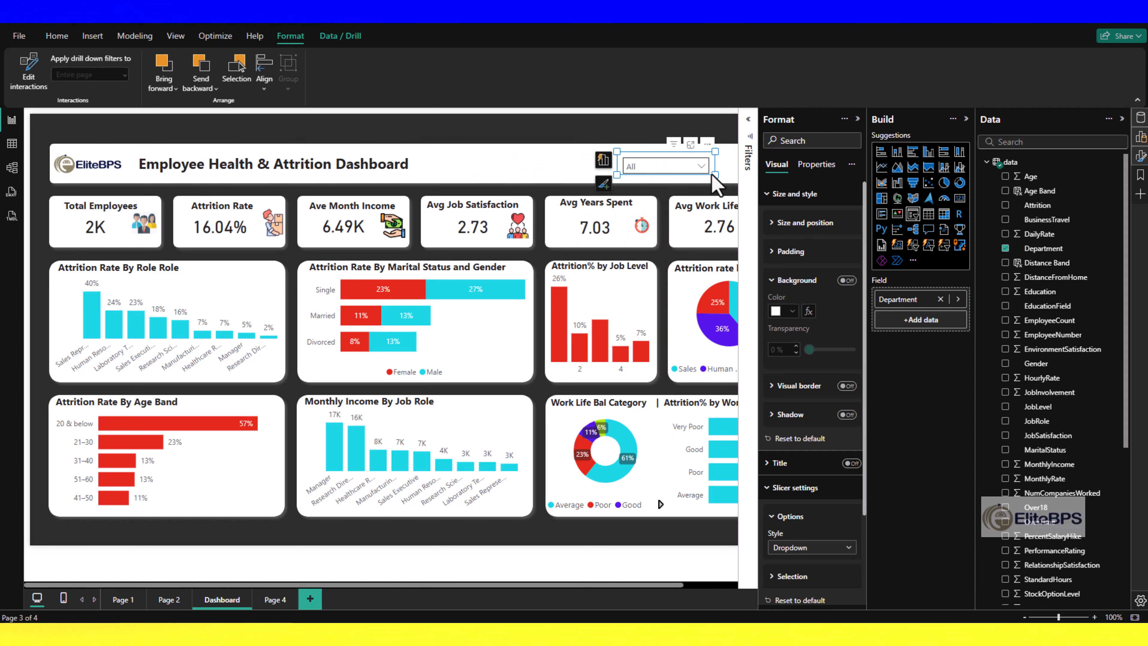
left_click_drag(714, 174, 712, 175)
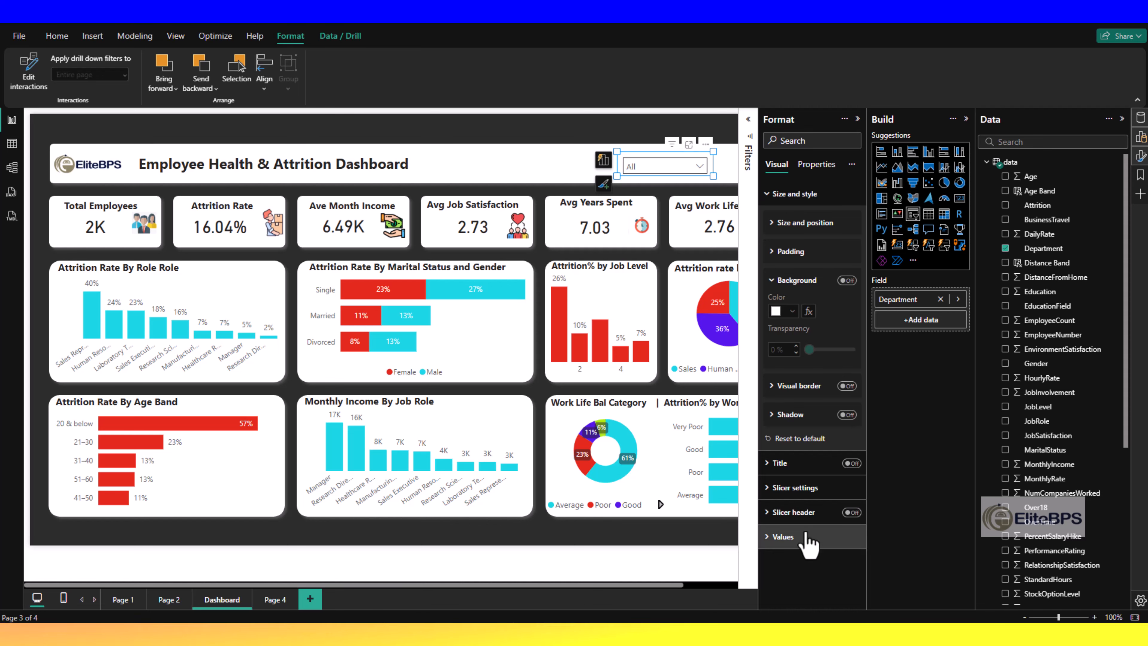
left_click(807, 535)
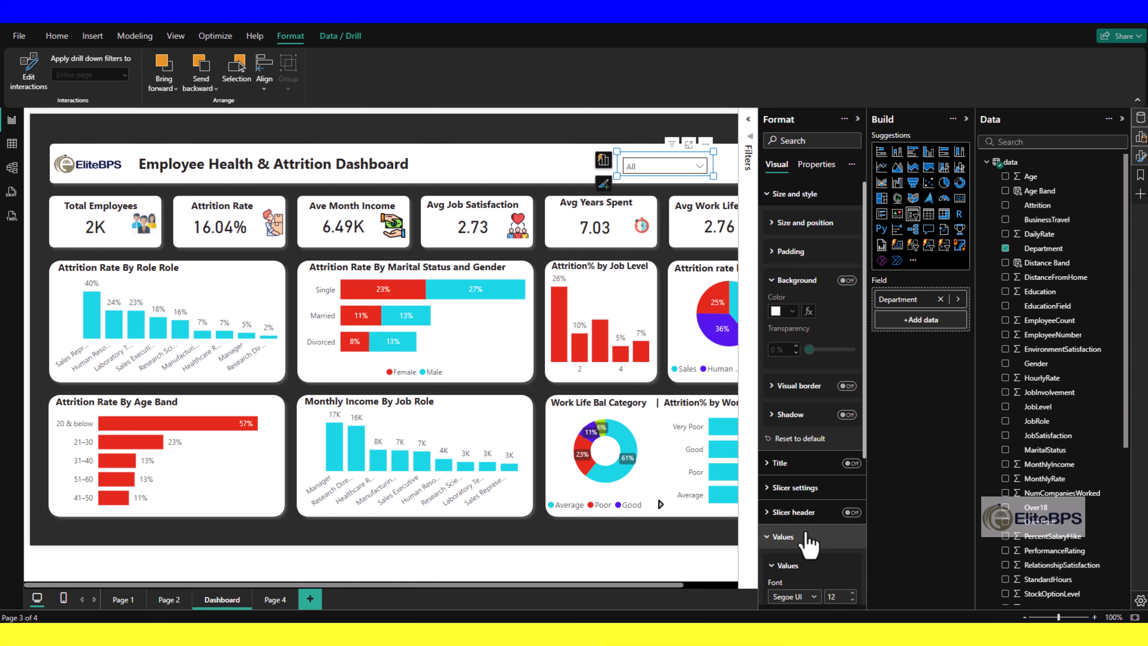
left_click(852, 599)
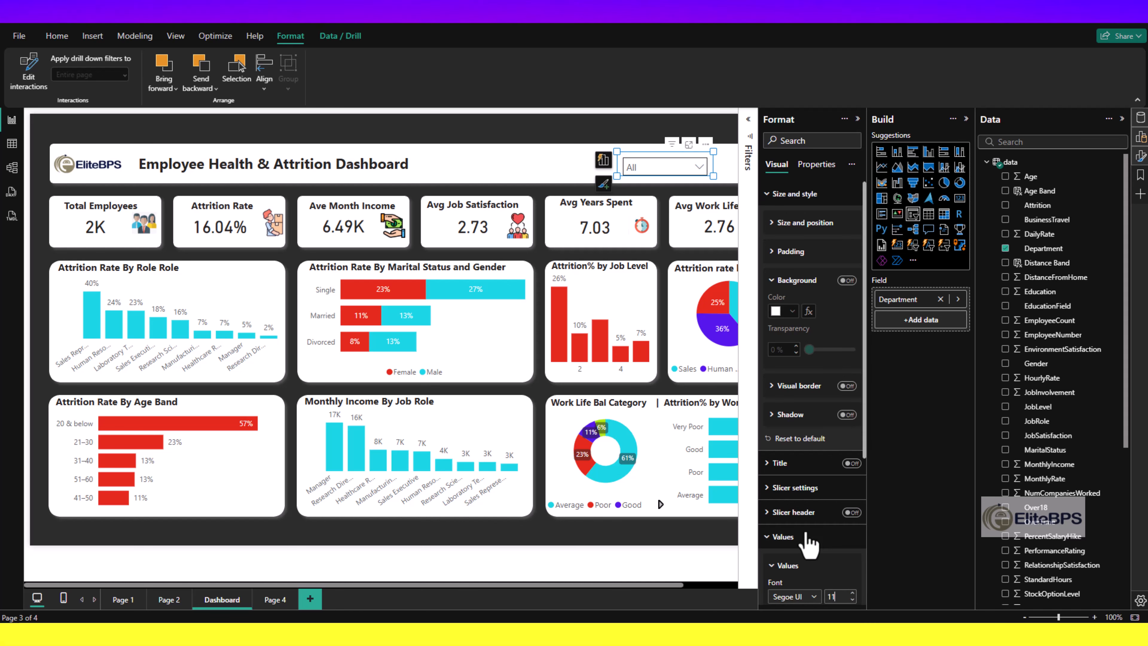
left_click(793, 542)
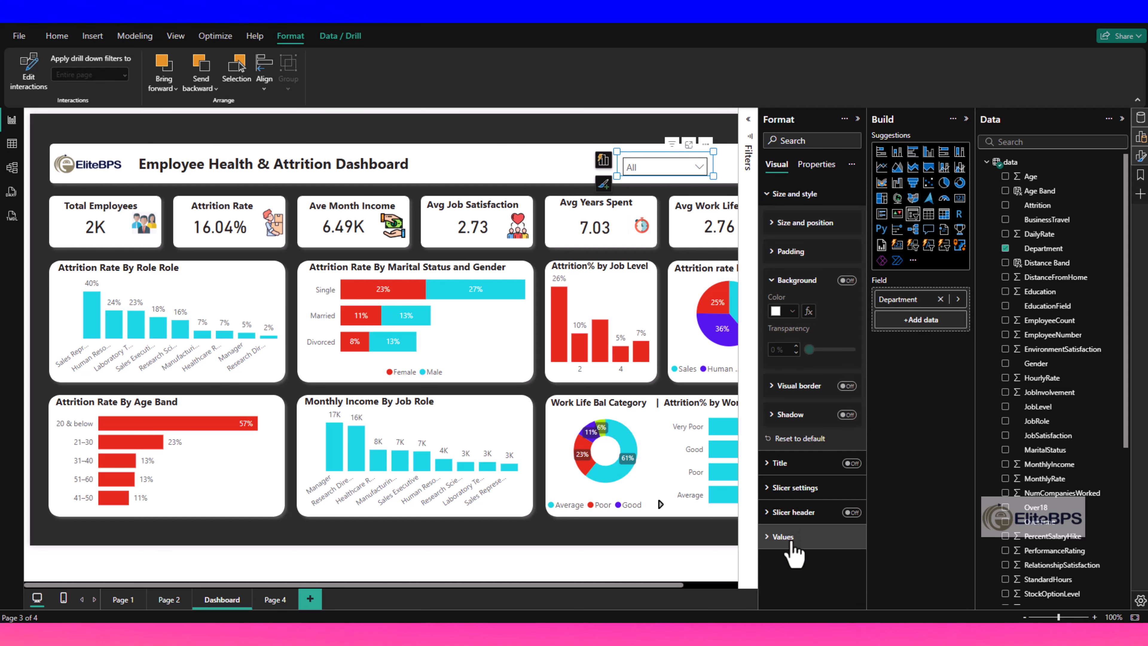
Step: Widen the Department slicer slightly within the title banner and deselect it
left_click(797, 253)
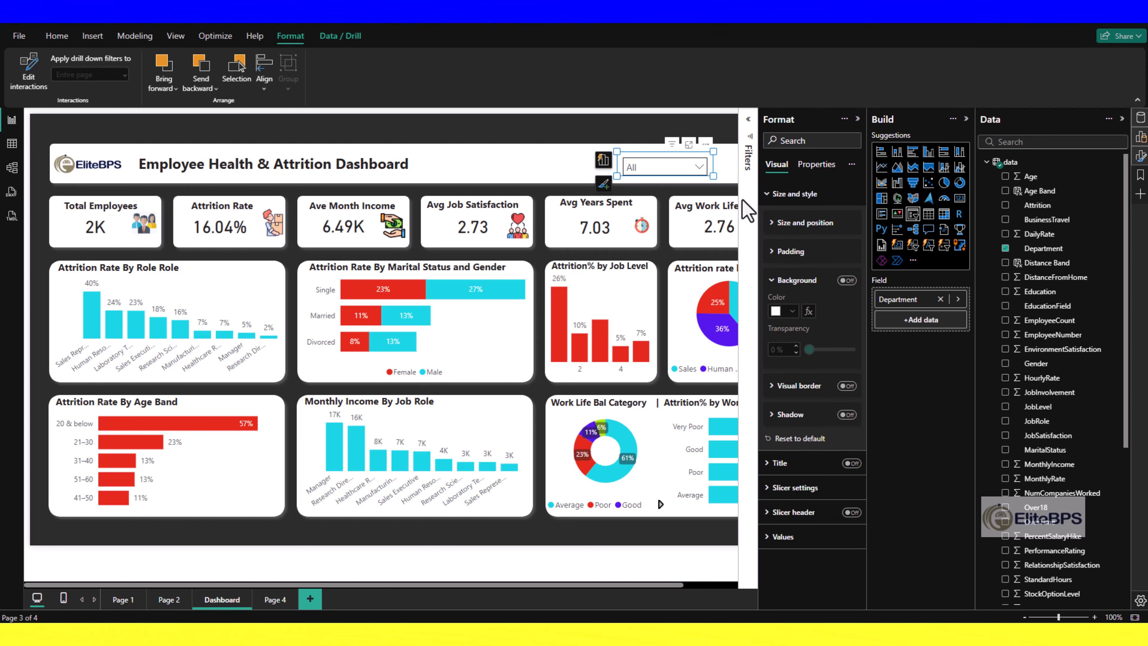
mouse_move(713, 176)
left_mouse_down()
mouse_move(703, 165)
mouse_move(718, 183)
mouse_move(732, 189)
mouse_move(731, 179)
left_mouse_up()
left_click(646, 140)
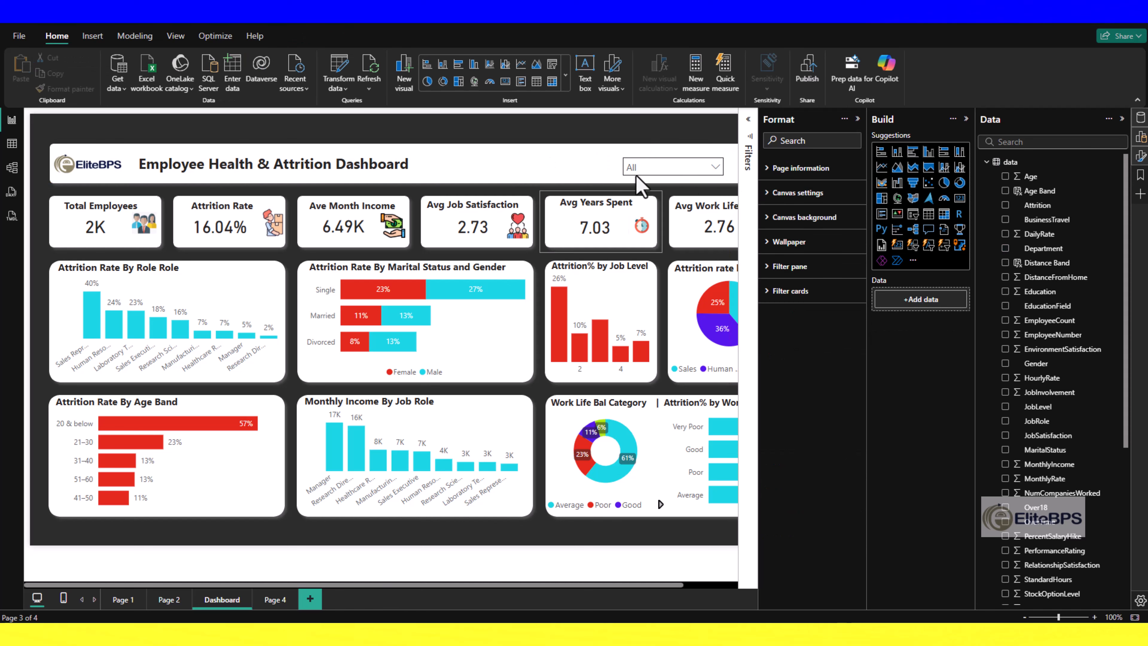
Step: Examine the department options offered by the slicer on the title banner
left_click(715, 168)
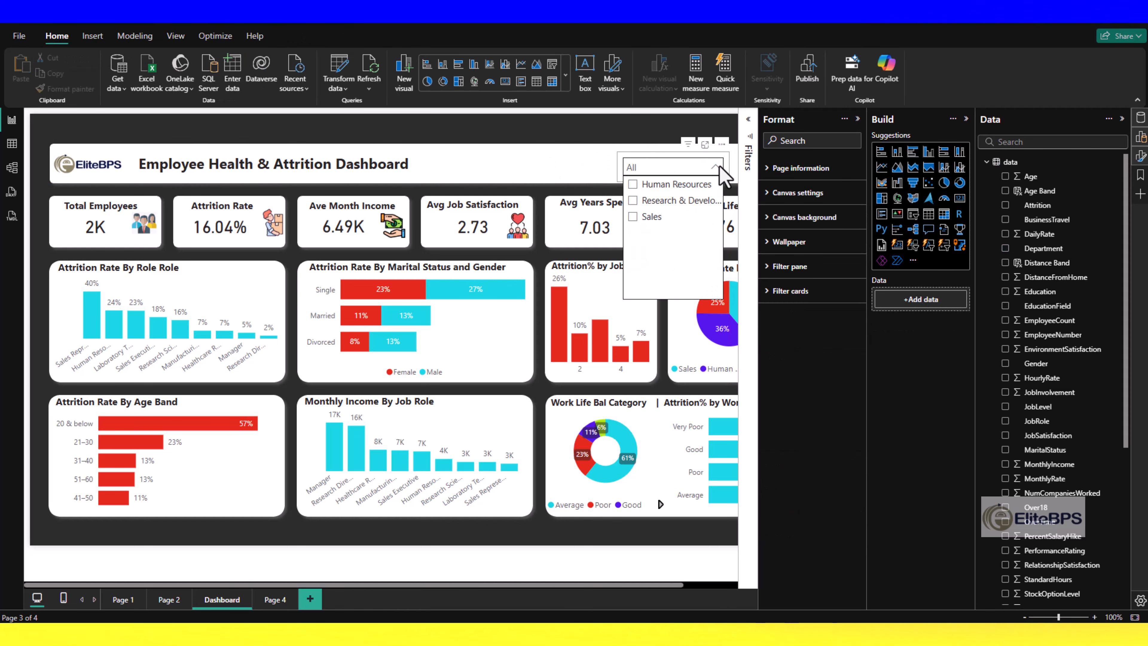
left_click(718, 167)
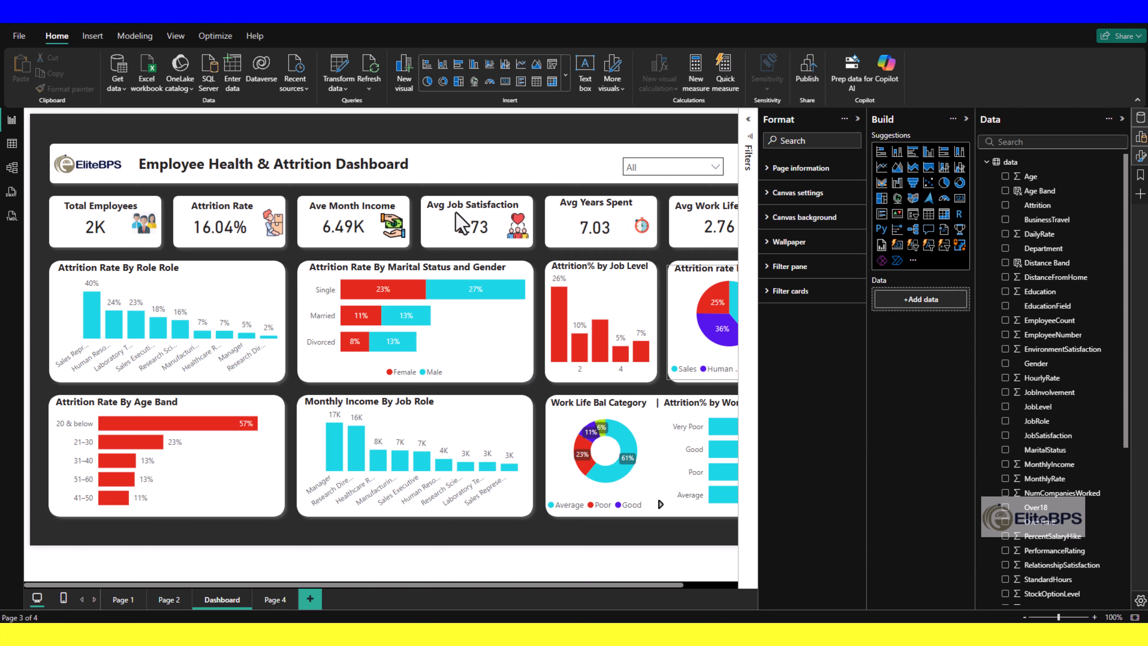
left_click(715, 168)
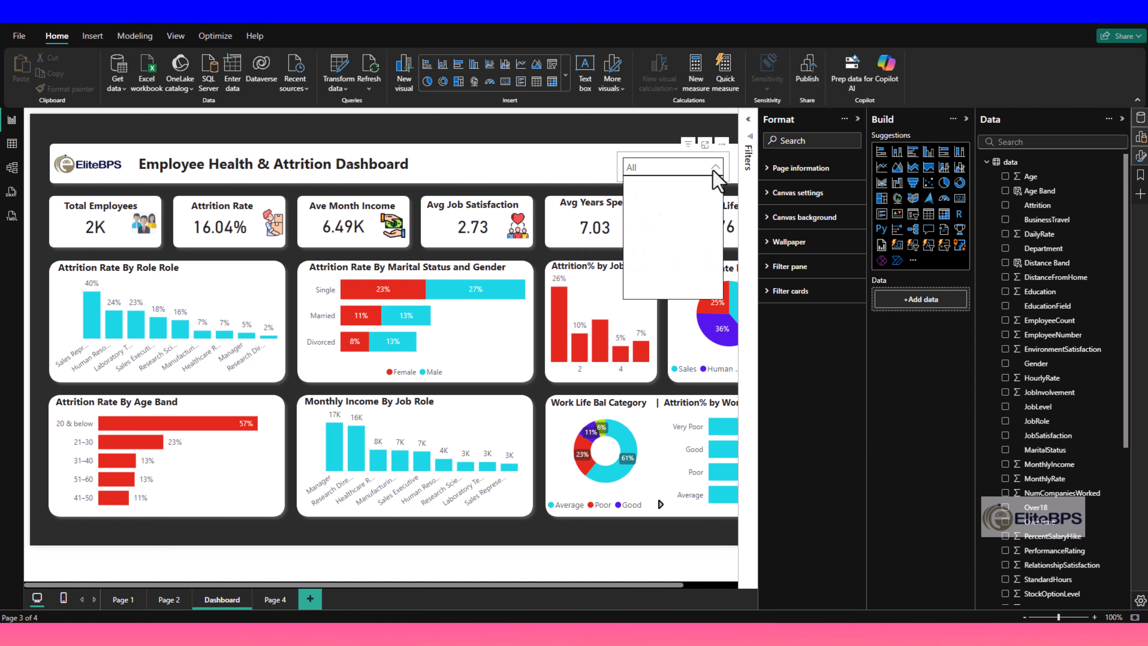
left_click(885, 577)
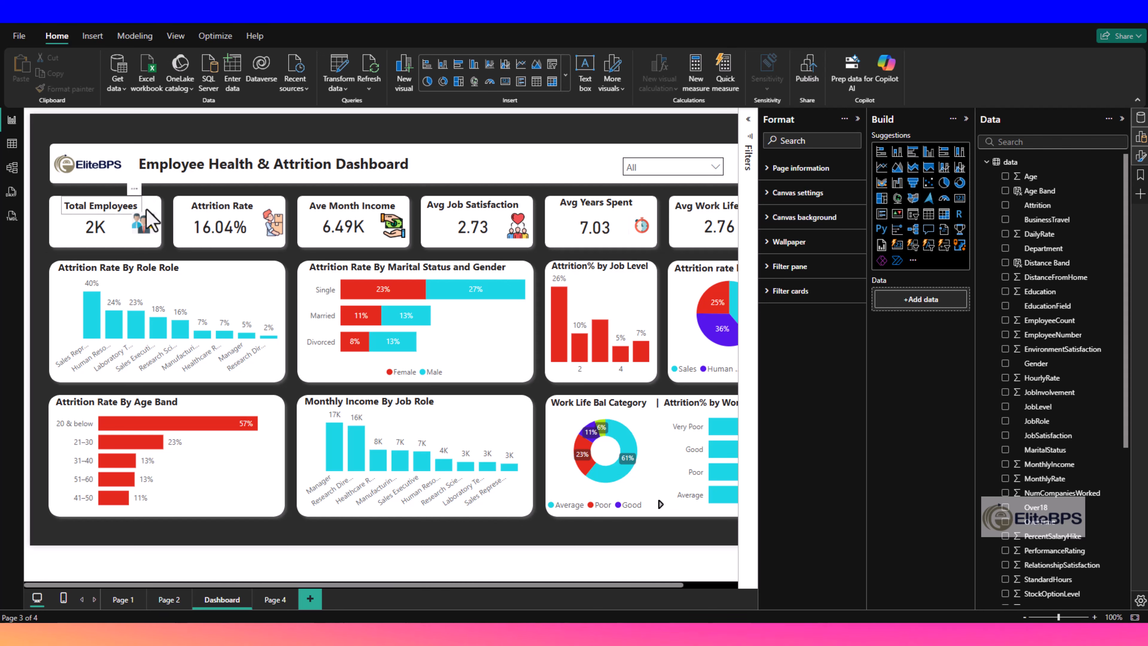
Step: Duplicate the Attrition Rate card's title text box, place the copy beside the Department slicer and change its text to "Dept:"
left_click(191, 212)
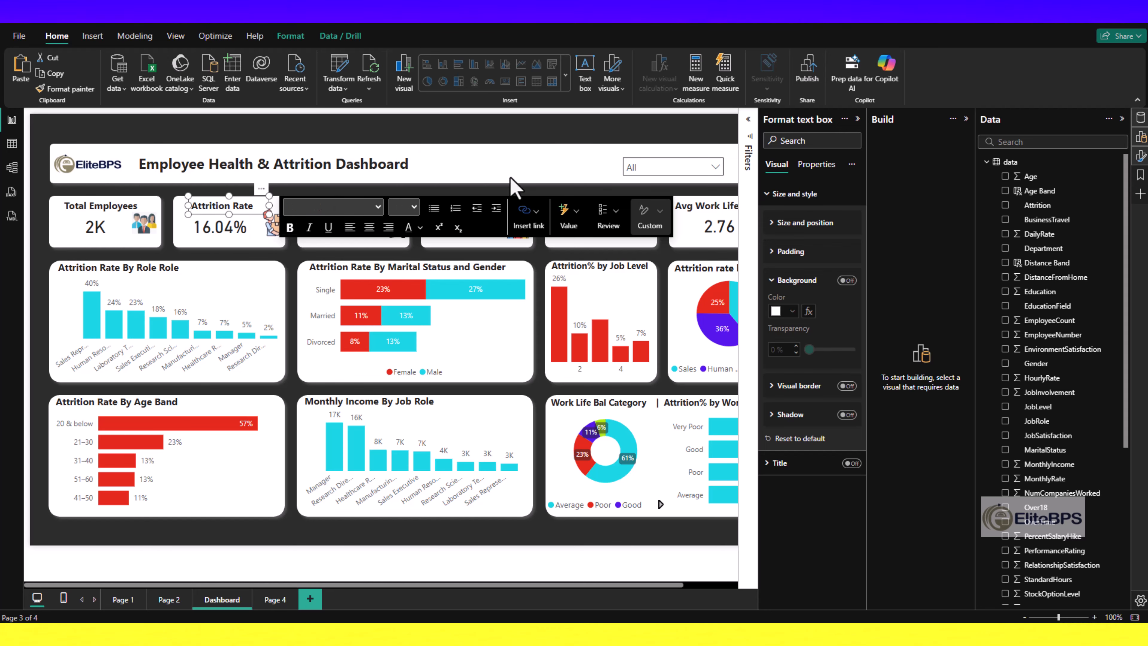
key("ctrl+v")
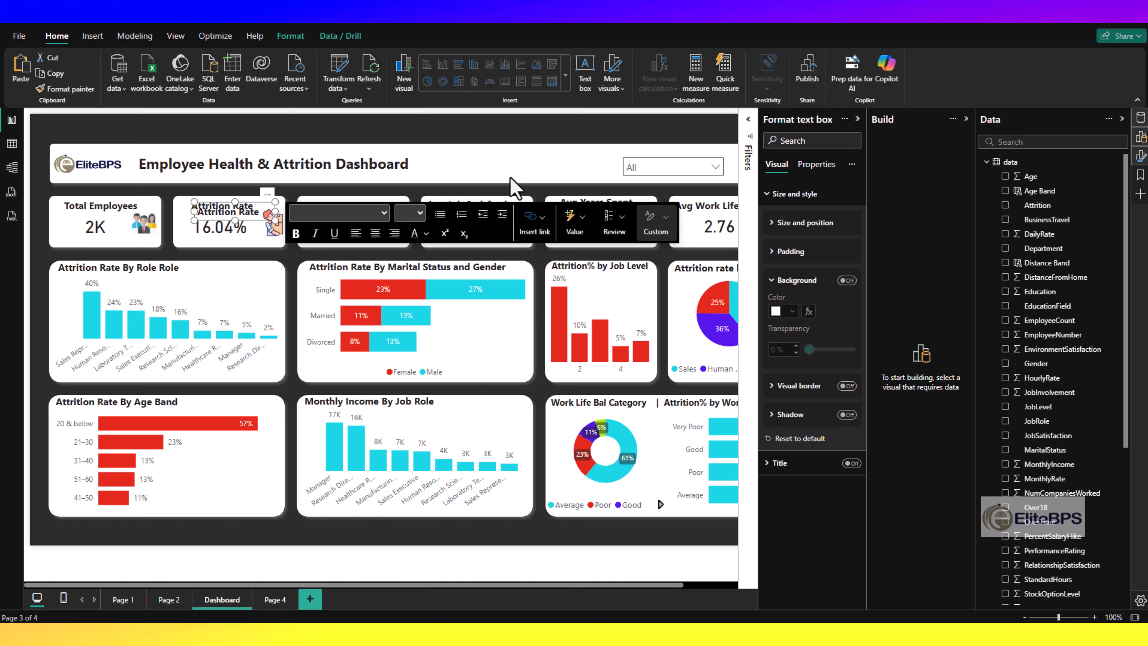
left_click_drag(212, 219, 542, 176)
triple_click(542, 176)
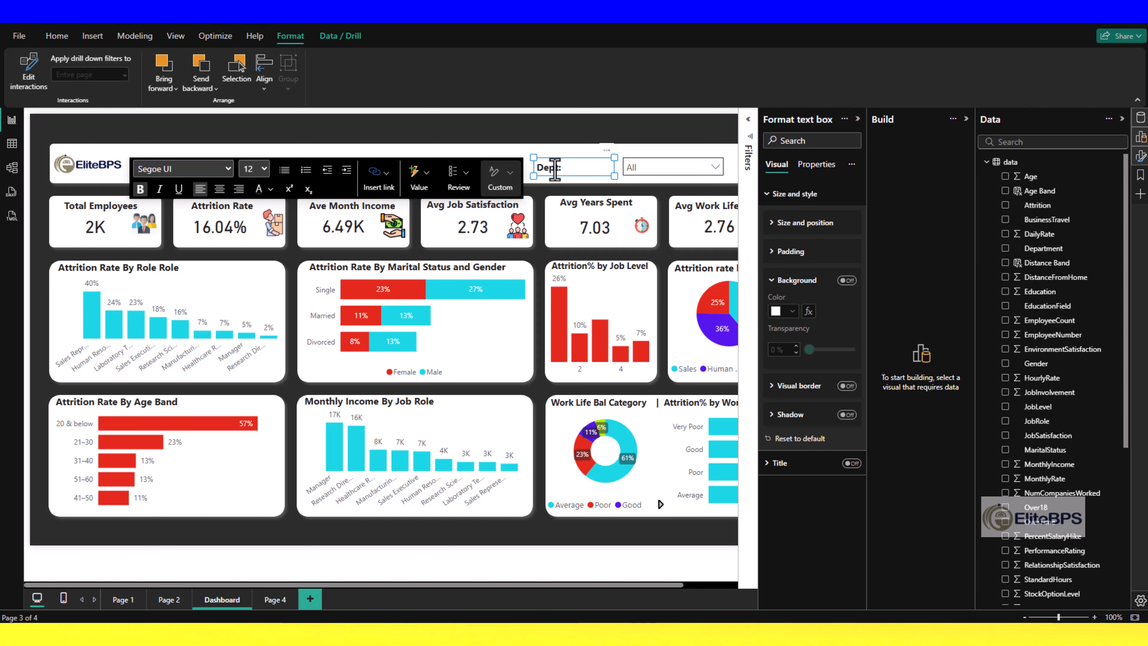
type("Dept:")
left_click(601, 556)
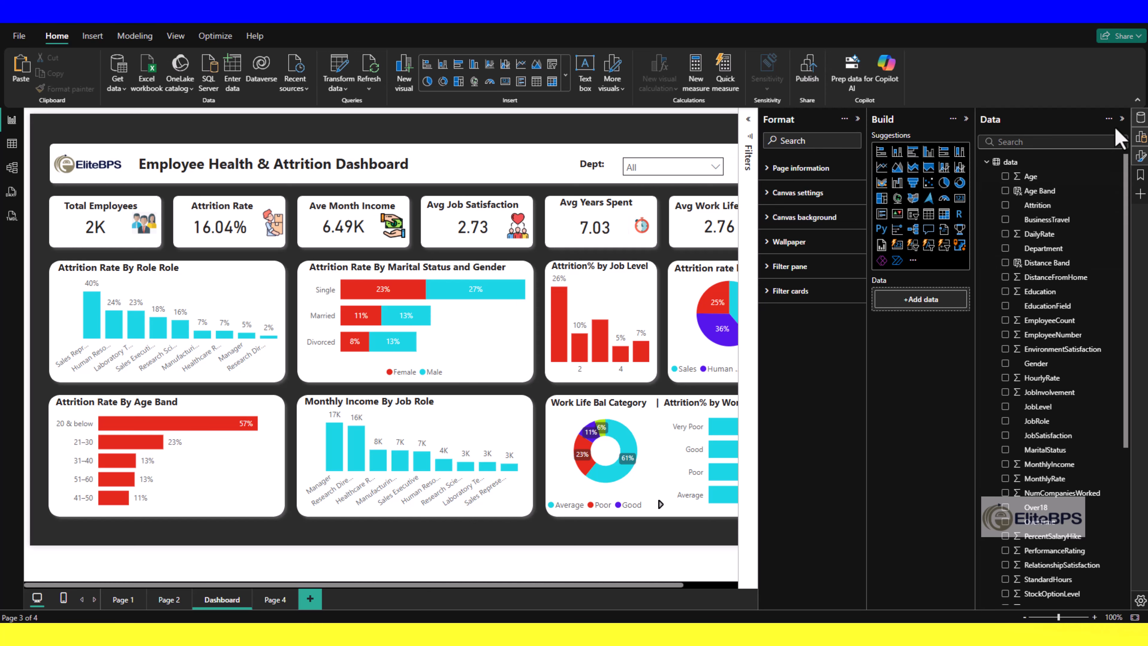
Step: Collapse the Data, Build and Format panes and shift the Department slicer with its Dept: label toward the title banner's right end
left_click(1120, 119)
left_click(1120, 119)
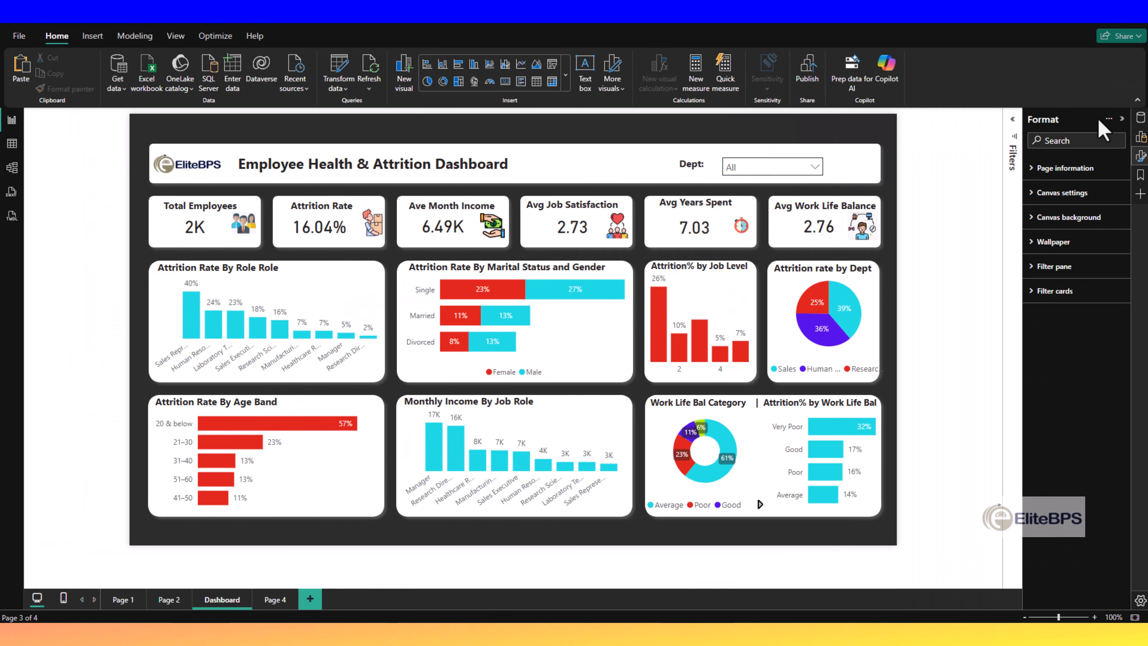
left_click(1122, 119)
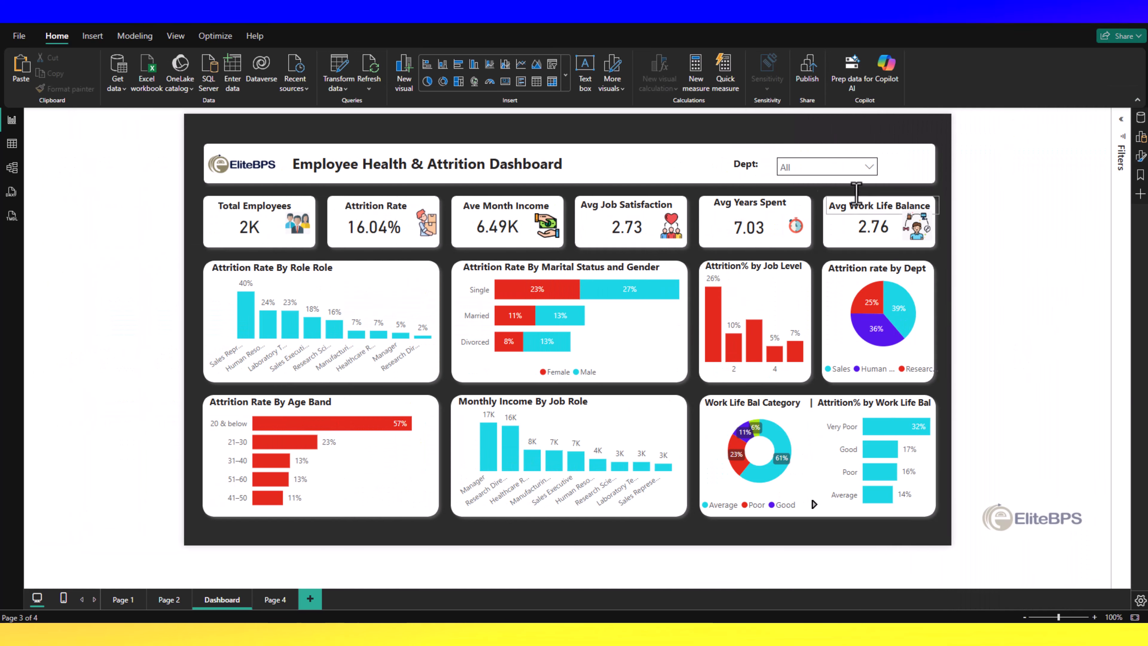
left_click(845, 178)
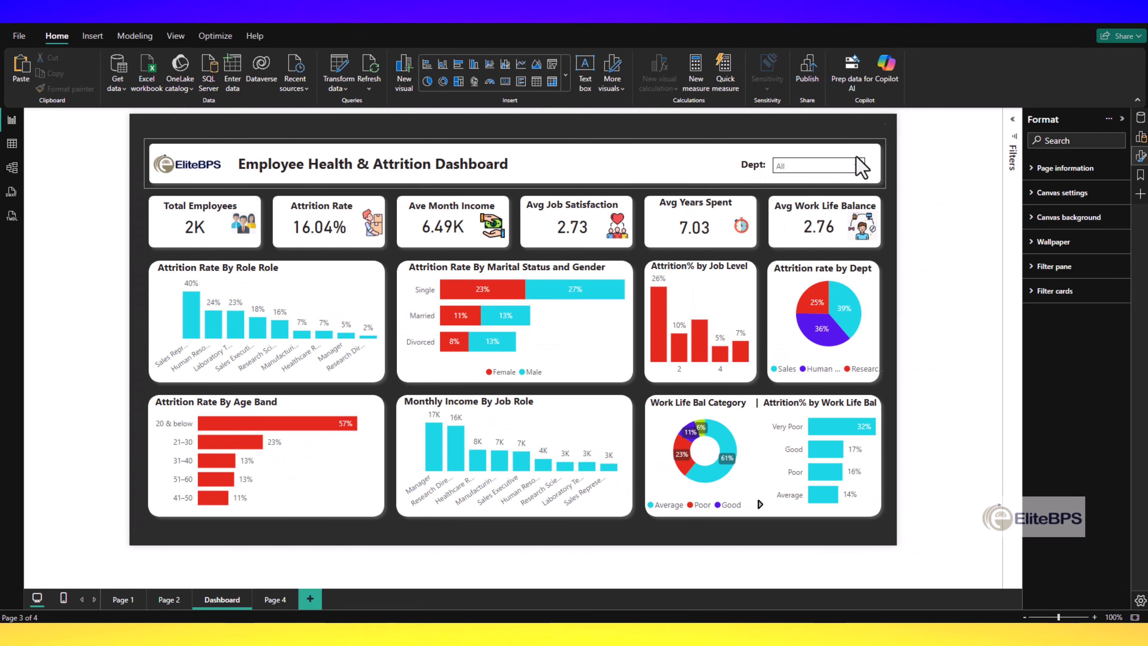
Step: Filter the dashboard by the Human Resources department and switch the slicer selection to Research & Development
left_click(854, 167)
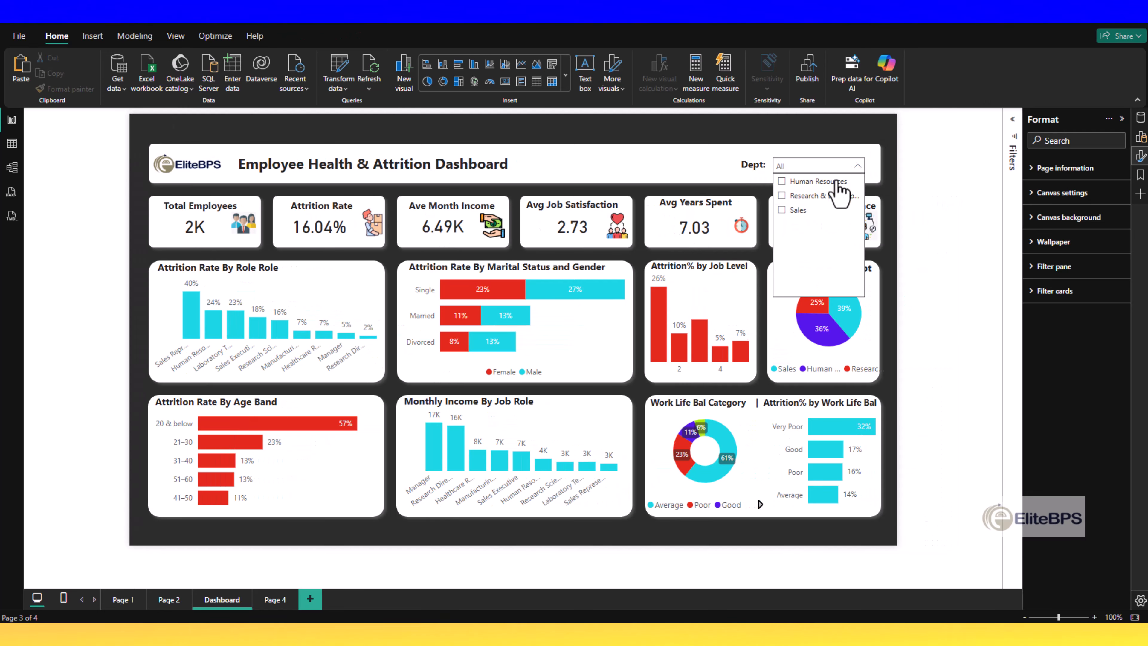
left_click(837, 182)
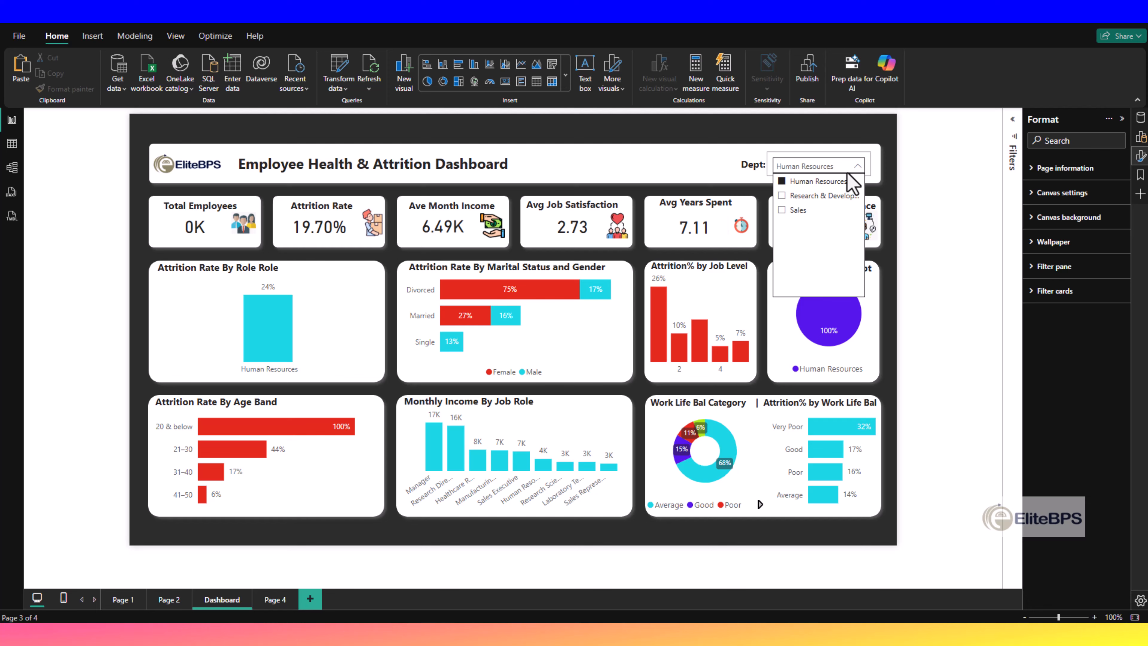
left_click(827, 196)
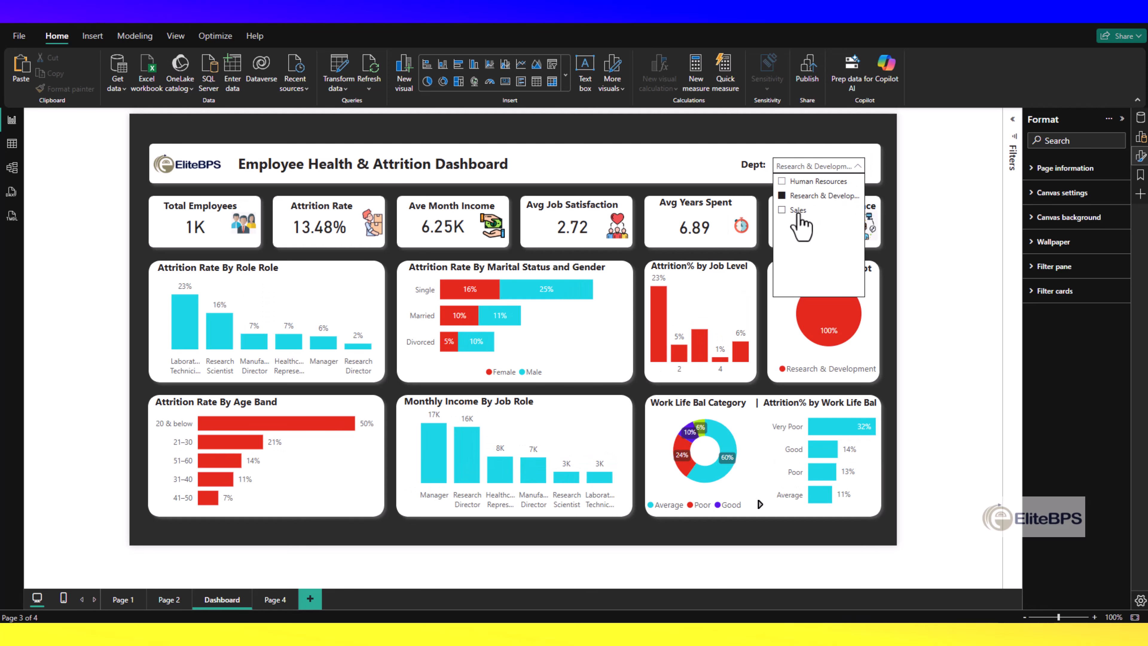